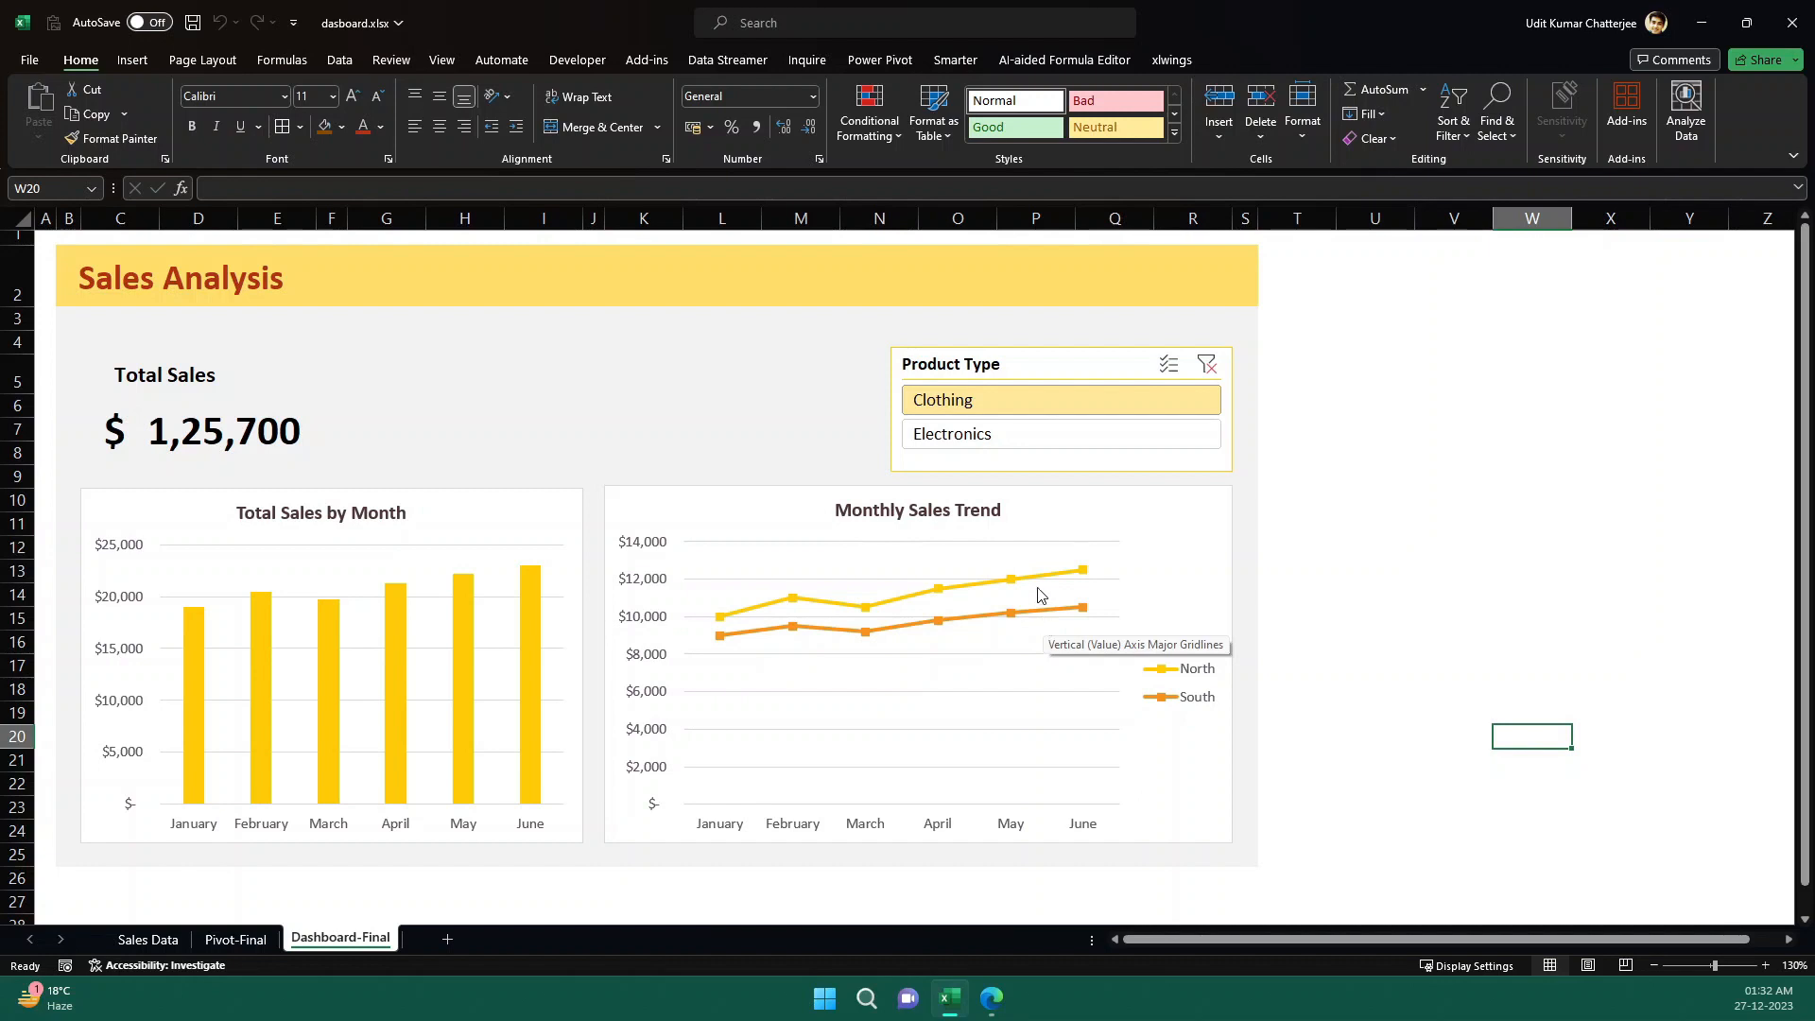
- Filter the finished dashboard's Product Type slicer to Electronics, and return it to Clothing
left_click(1018, 434)
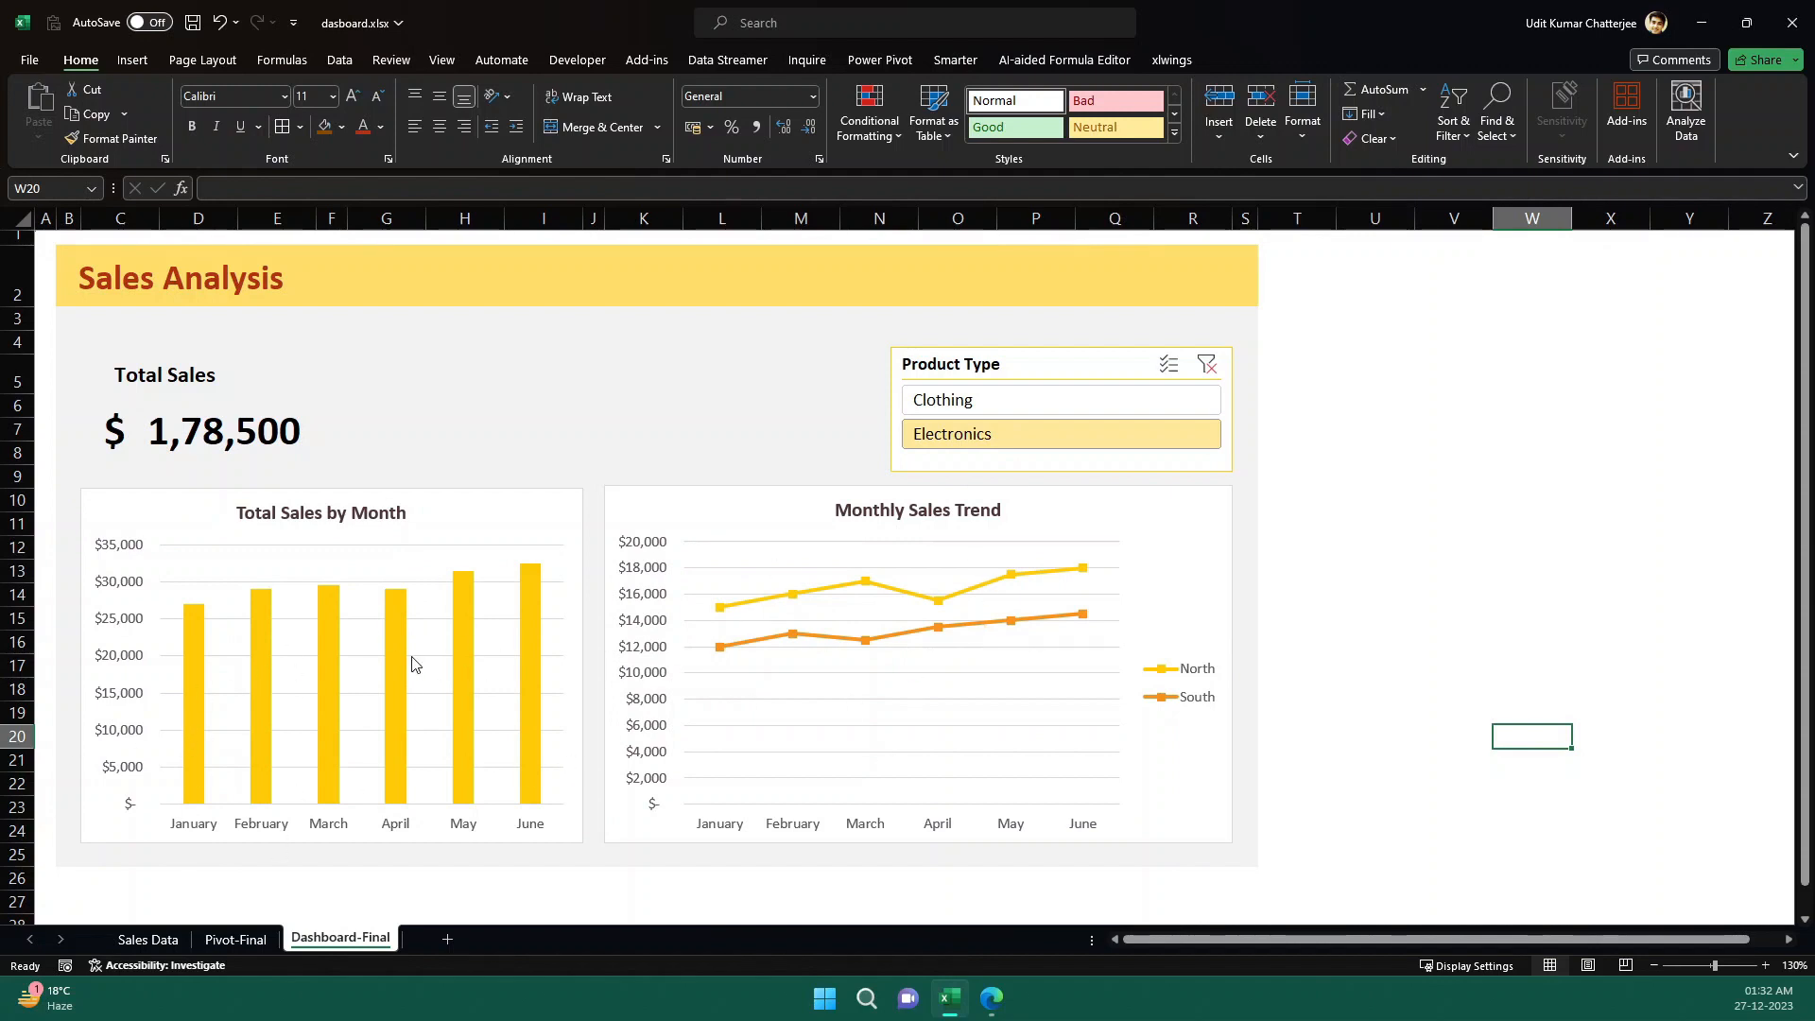
left_click(957, 405)
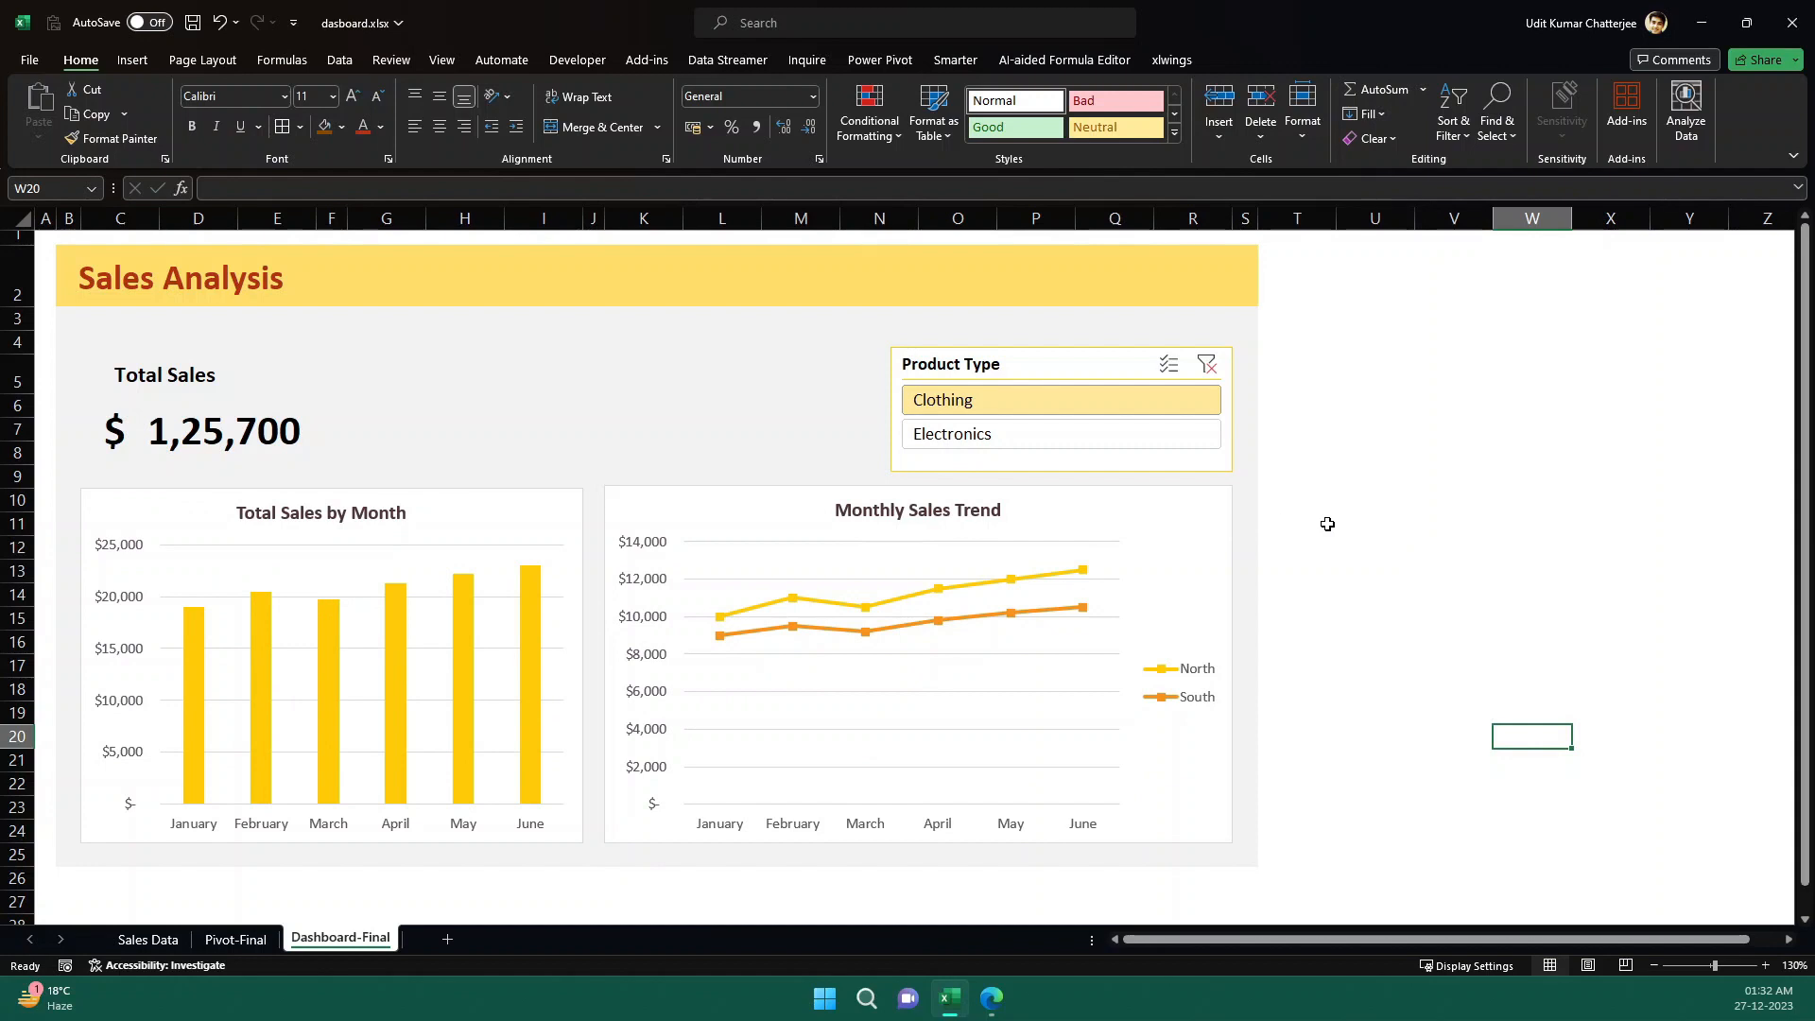
- Inspect the Region and Product Type columns on the Sales Data sheet
left_click(144, 940)
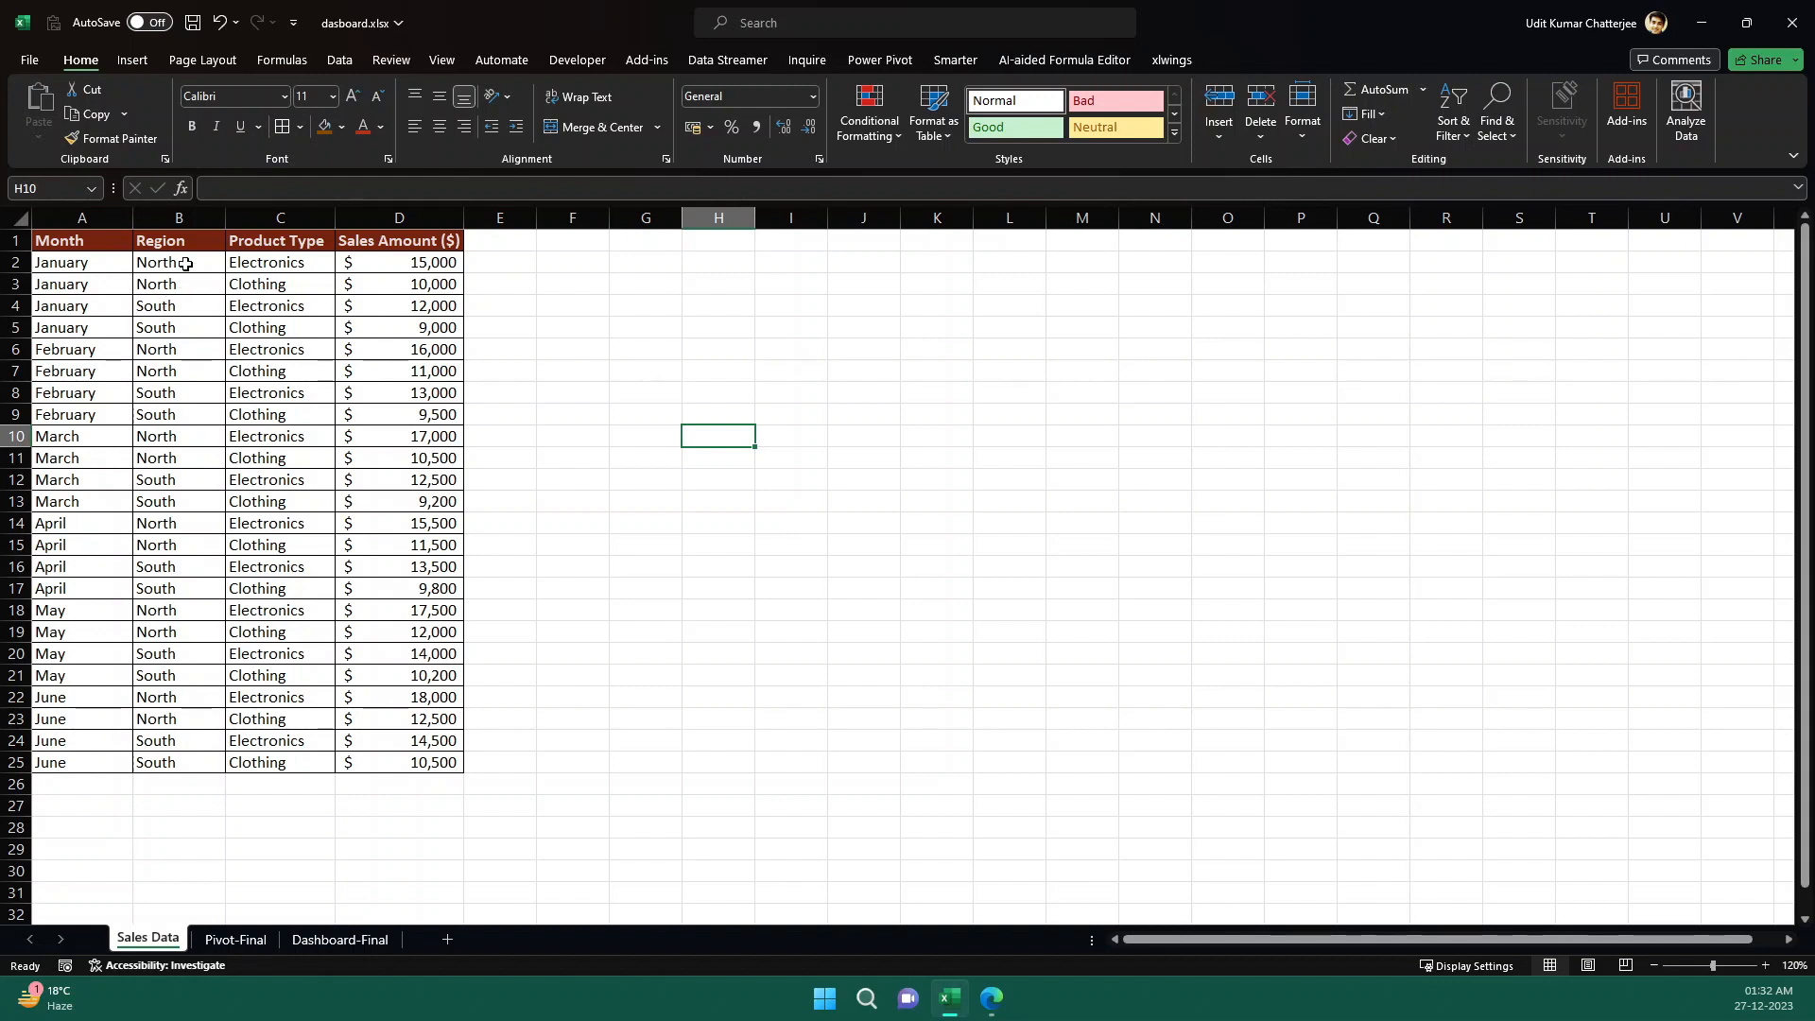
left_click_drag(178, 260, 171, 343)
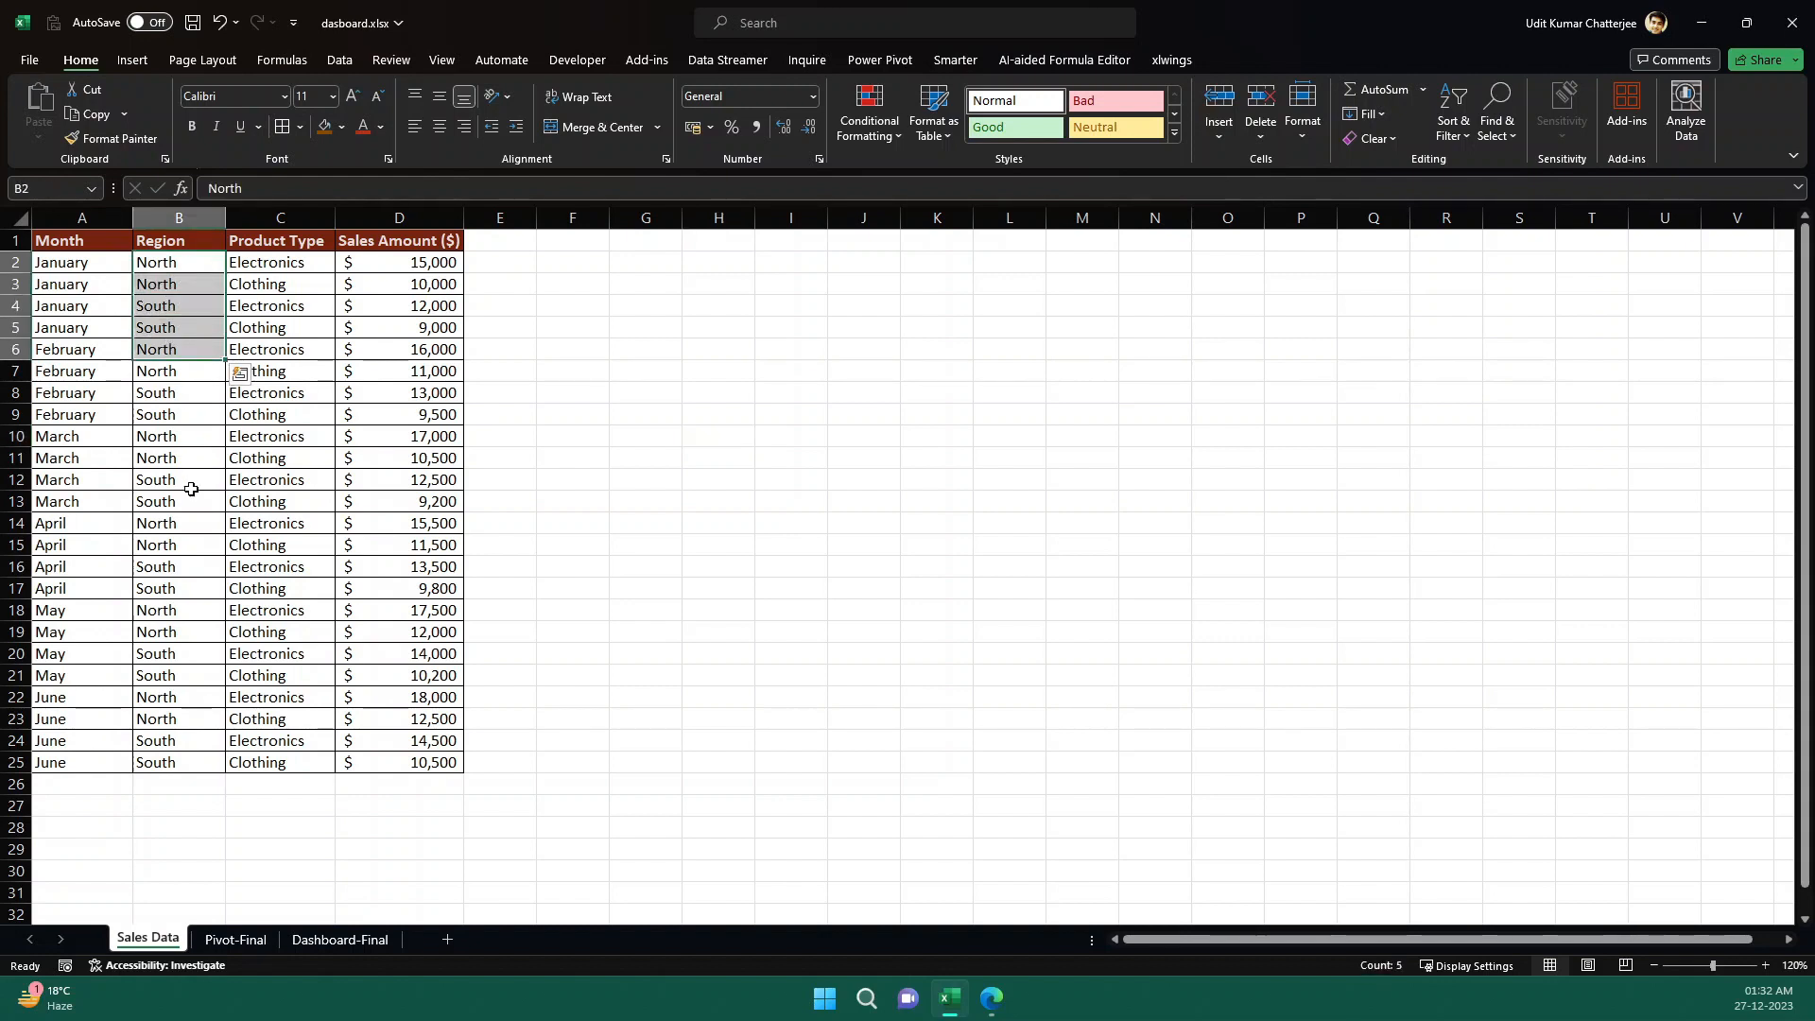
left_click(292, 271)
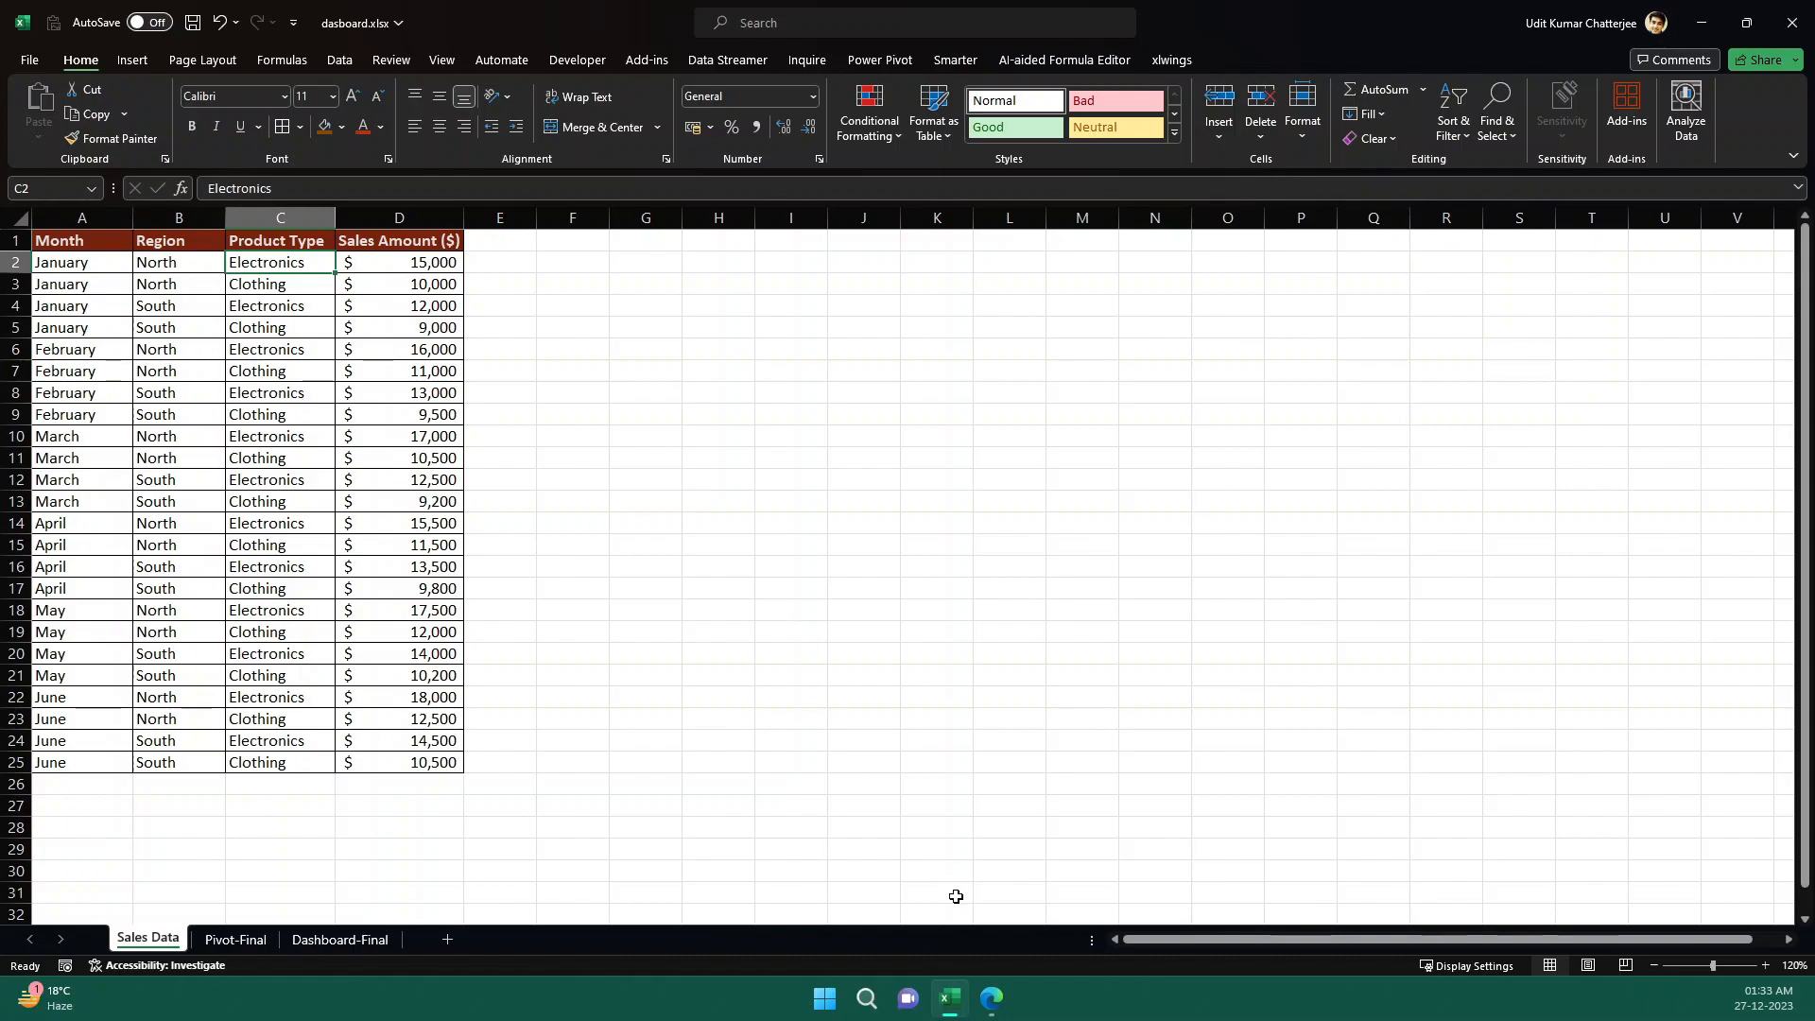
- Switch to ChatGPT and ask how to create a dynamic Excel dashboard with slicer/filters from Month, Region, Product Type and Sales columns
left_click(1007, 1003)
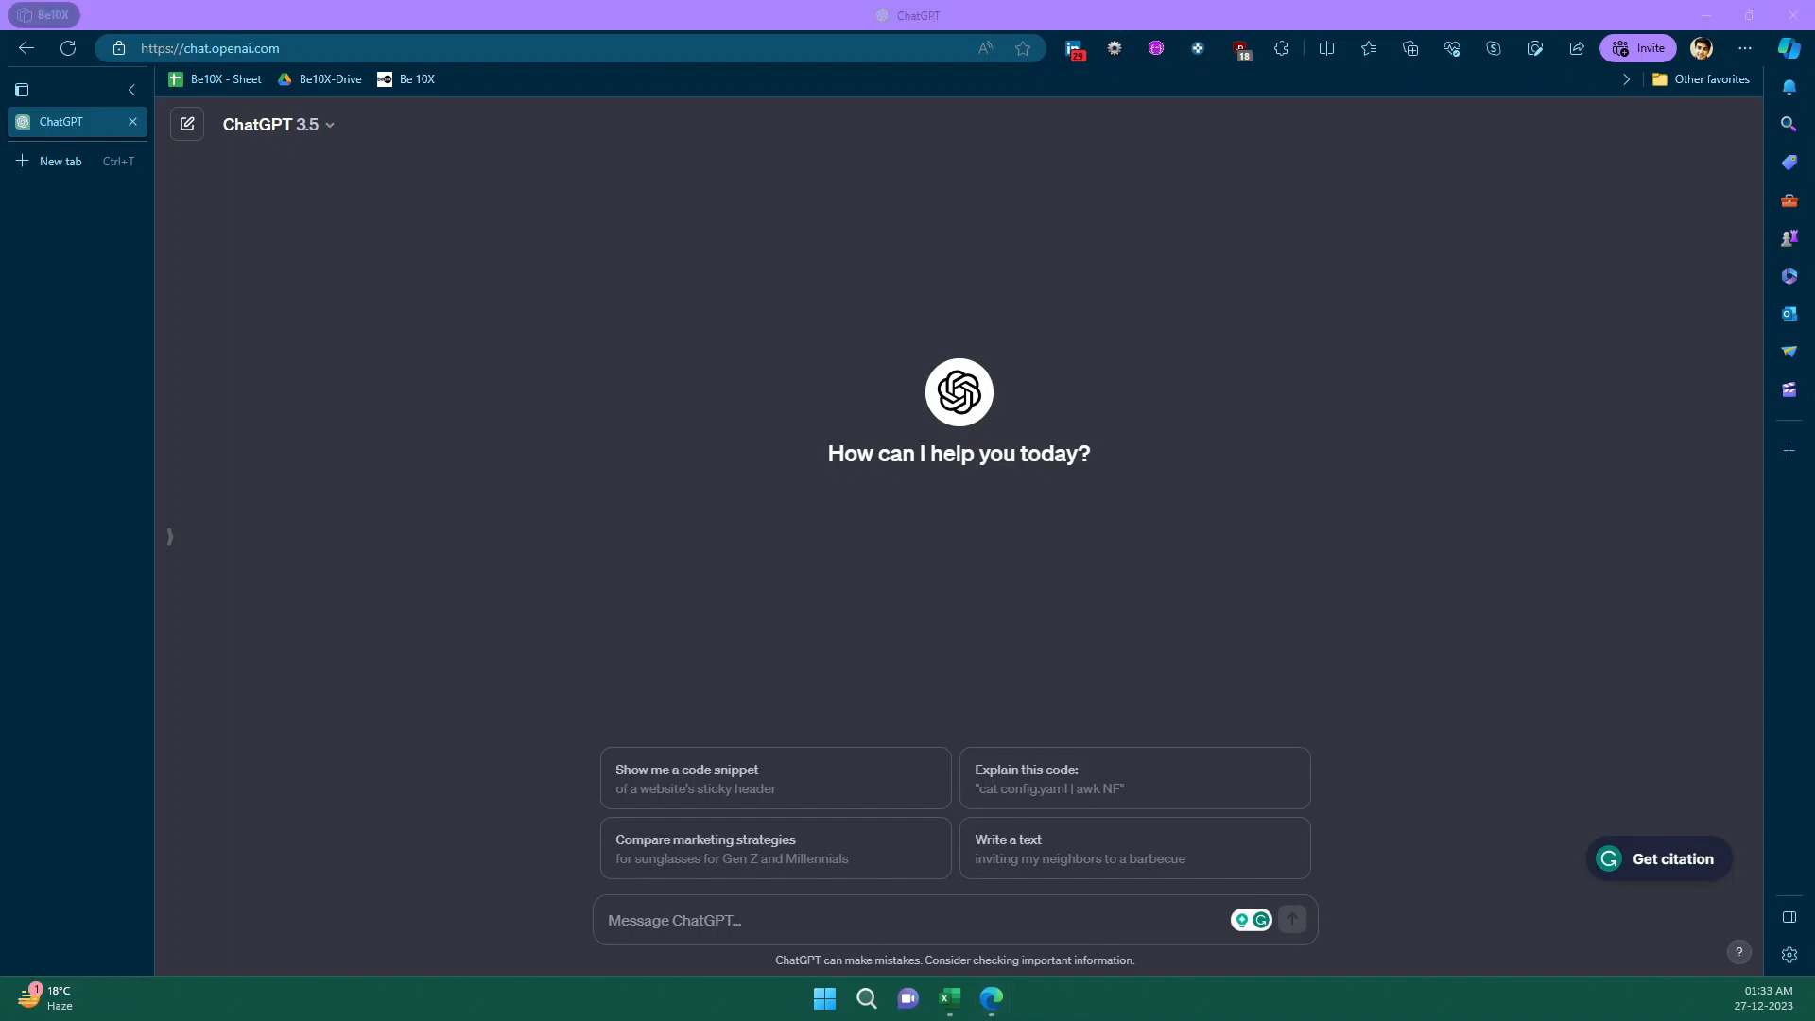
left_click(700, 919)
type("I have a dataset with the following column headers in Excel: - Month - Region - Product Type - Sales  Tell me how can I create a dynamic data dashboard in Excel with slicer/filters")
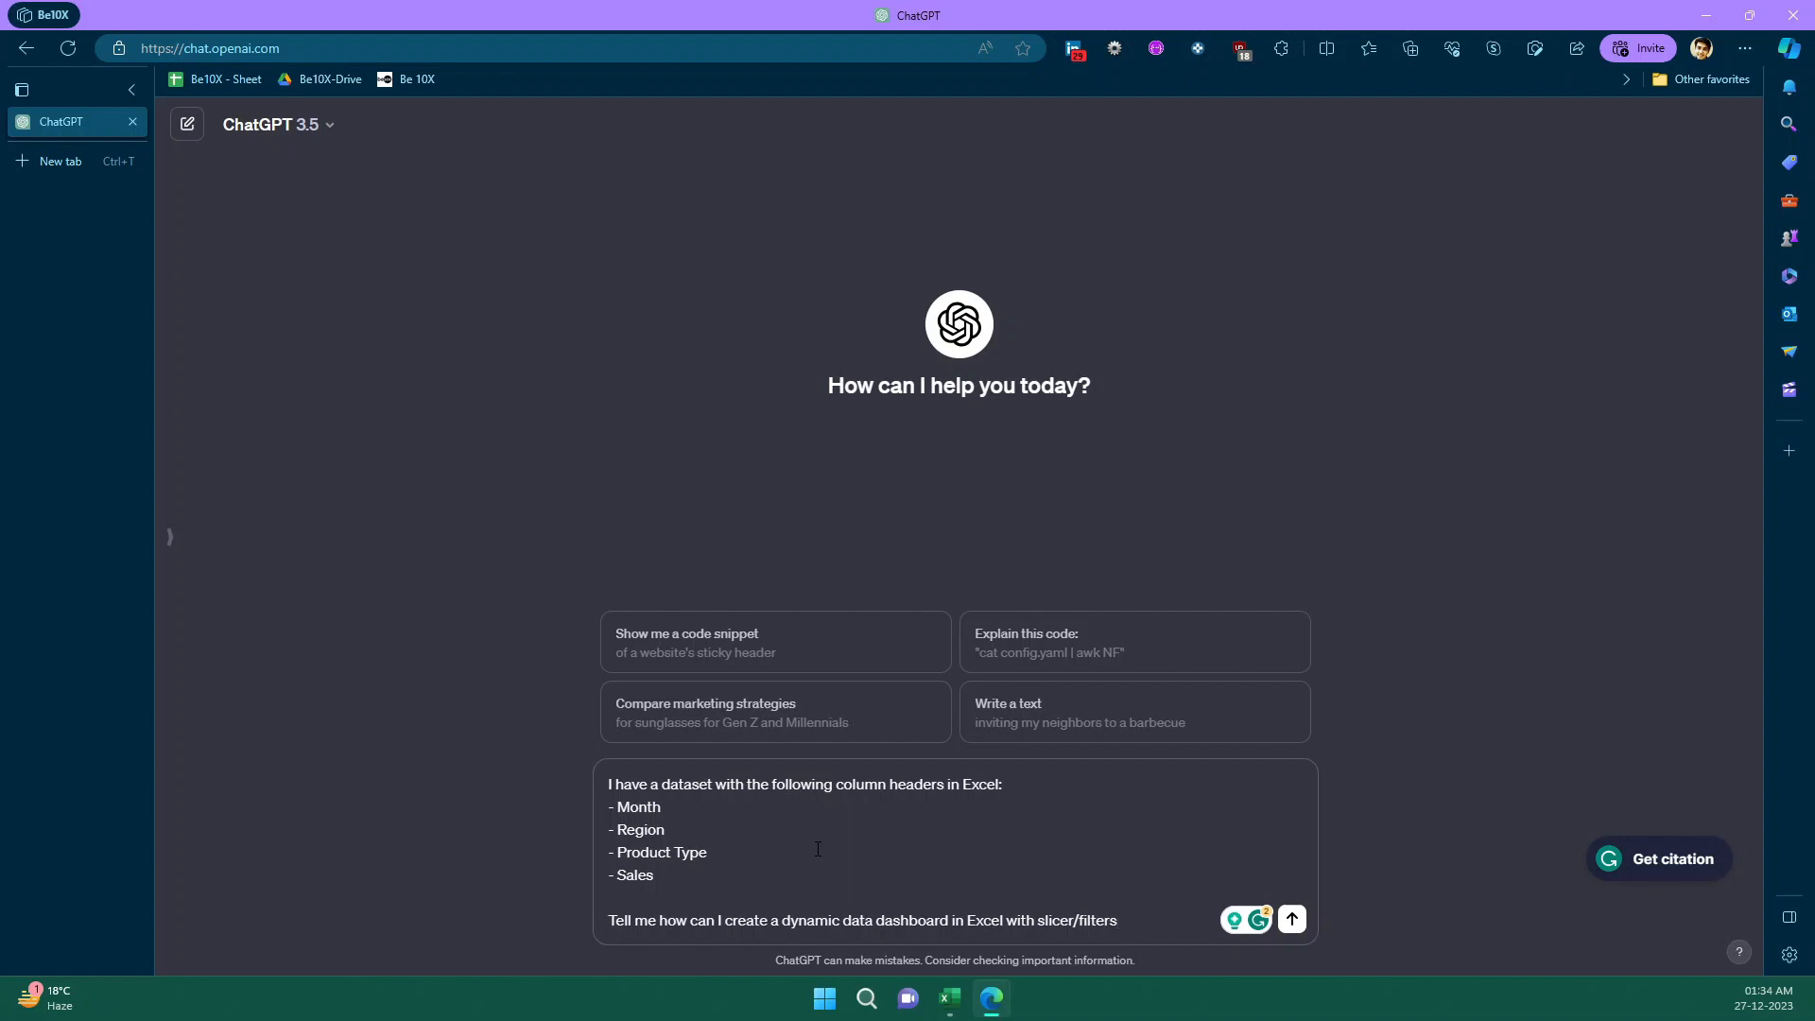
left_click(1293, 920)
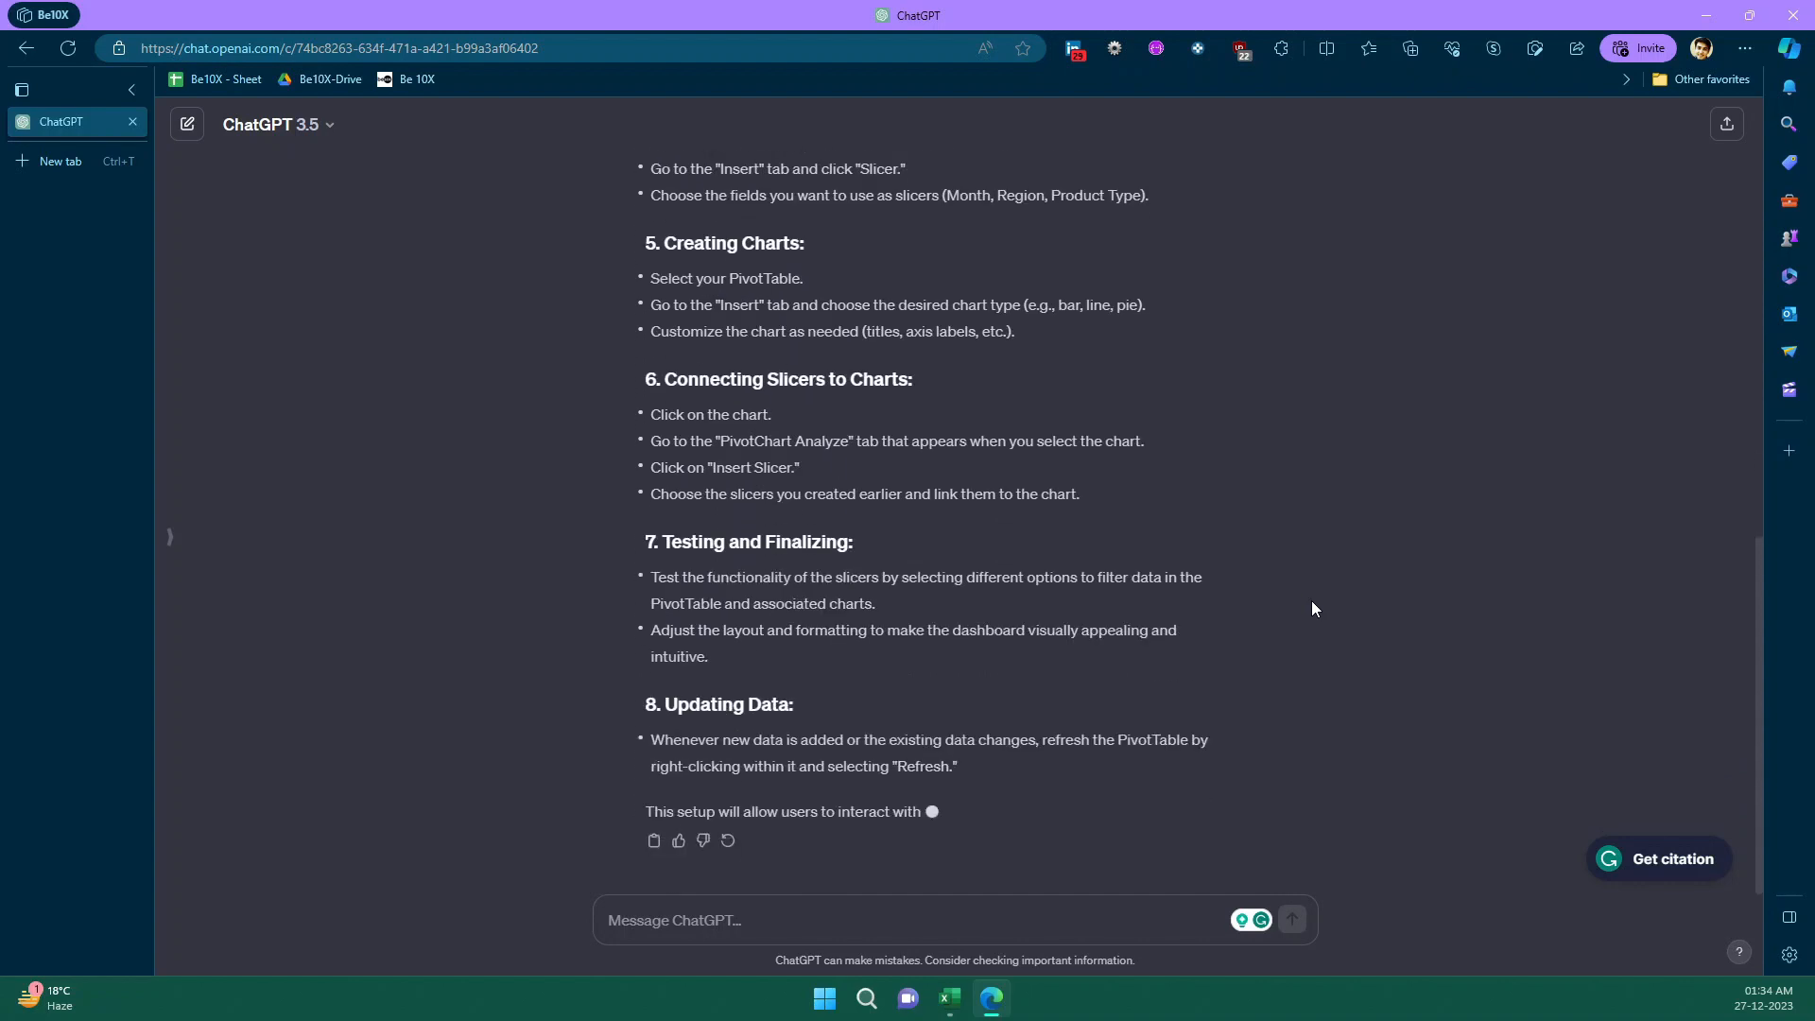
- Read through ChatGPT's step-by-step dashboard guide, from preparing the data and creating tables to testing and updating
scroll(1313, 608, "up", 10)
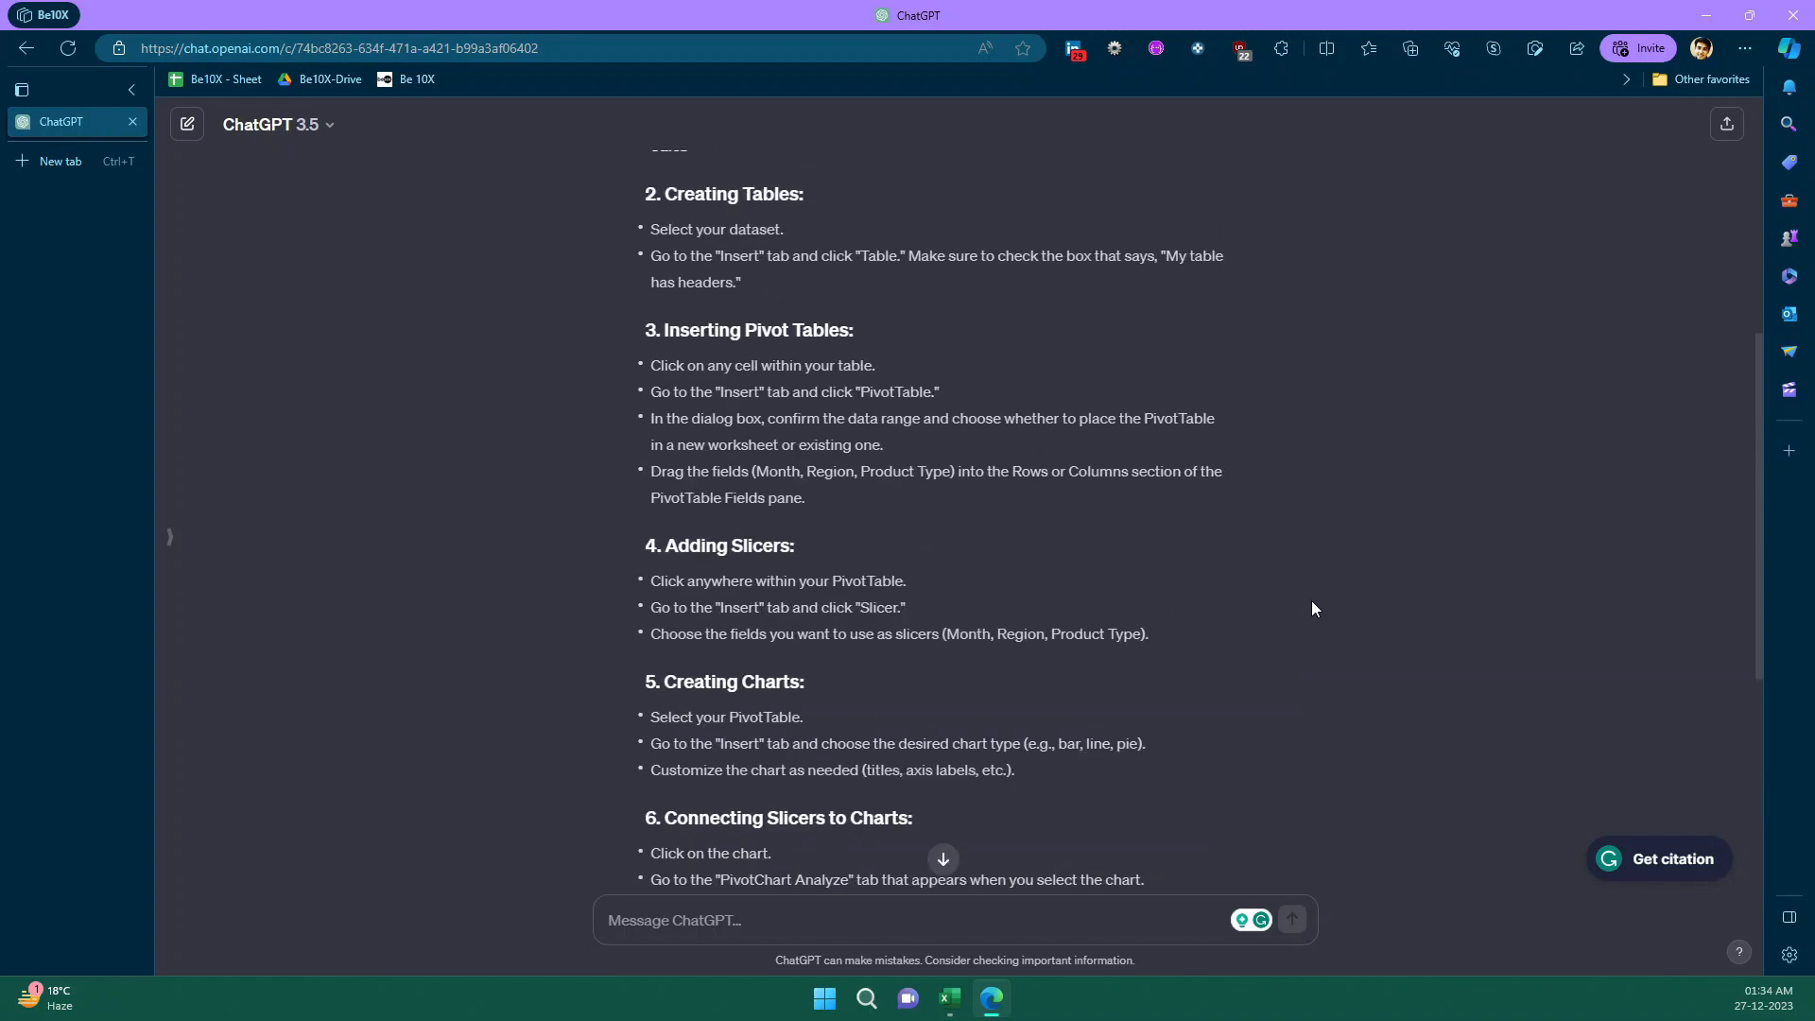
scroll(1237, 556, "down", 10)
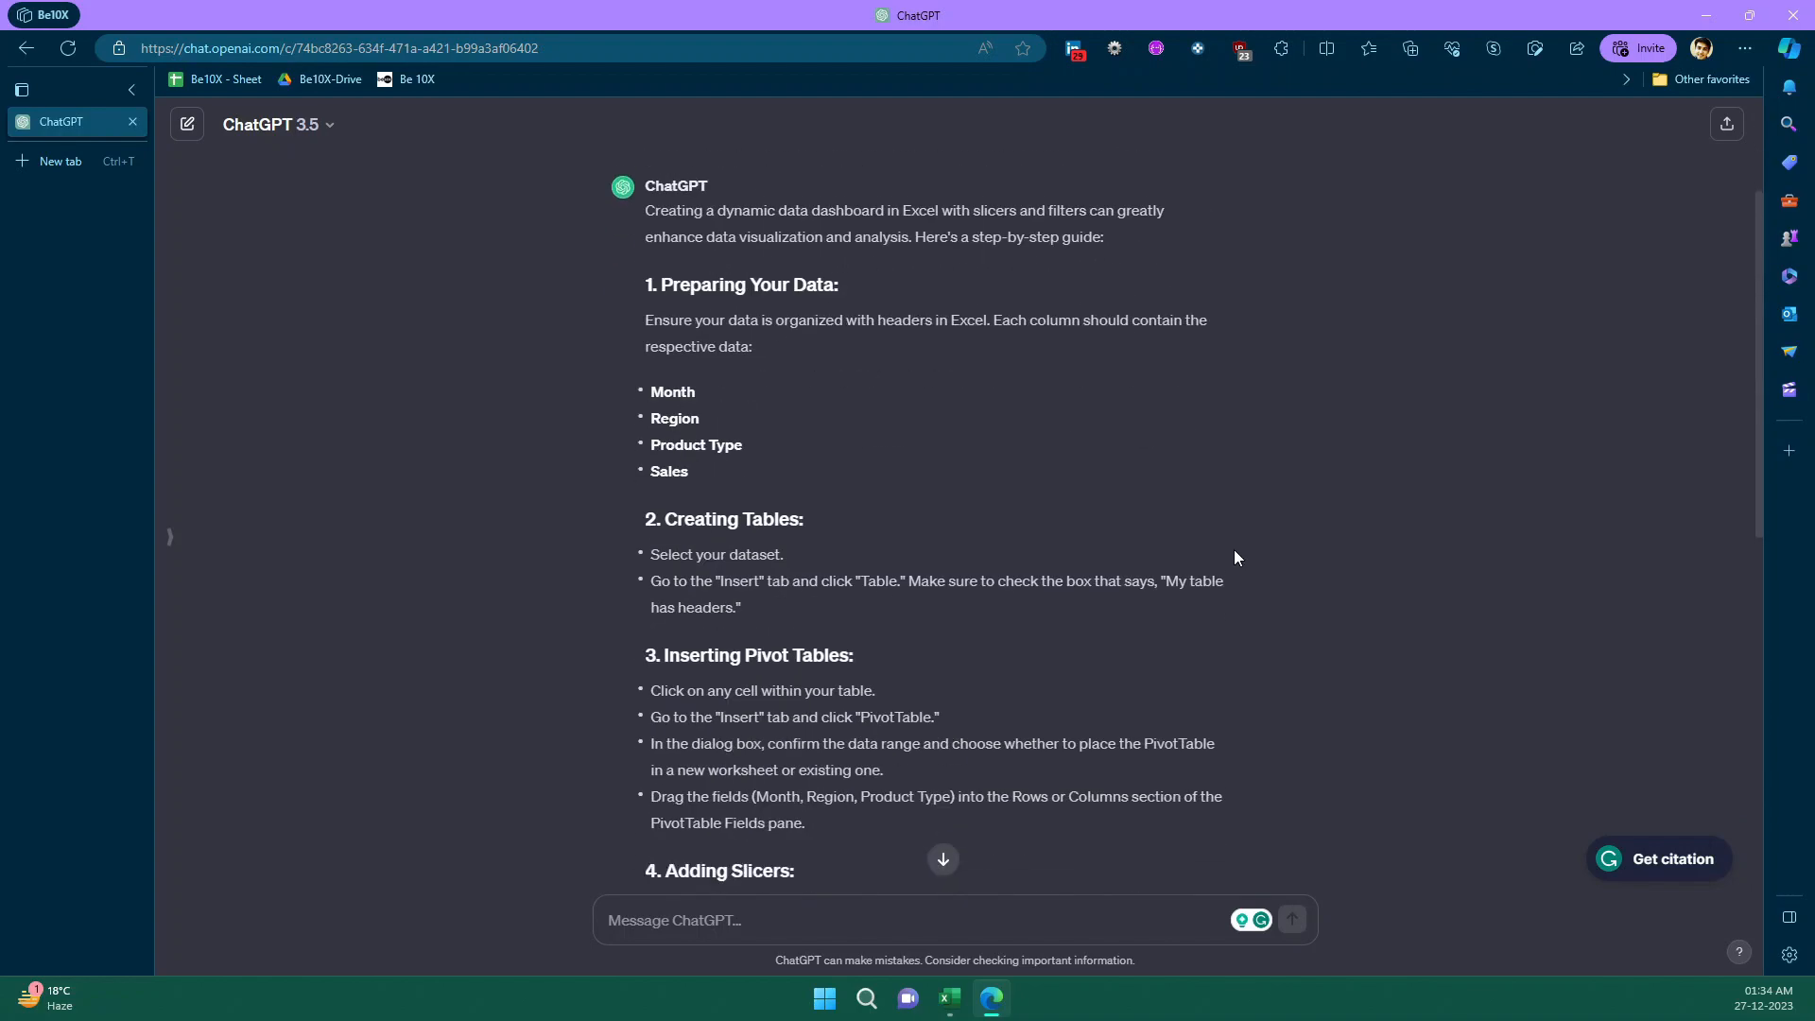
scroll(1234, 558, "down", 1)
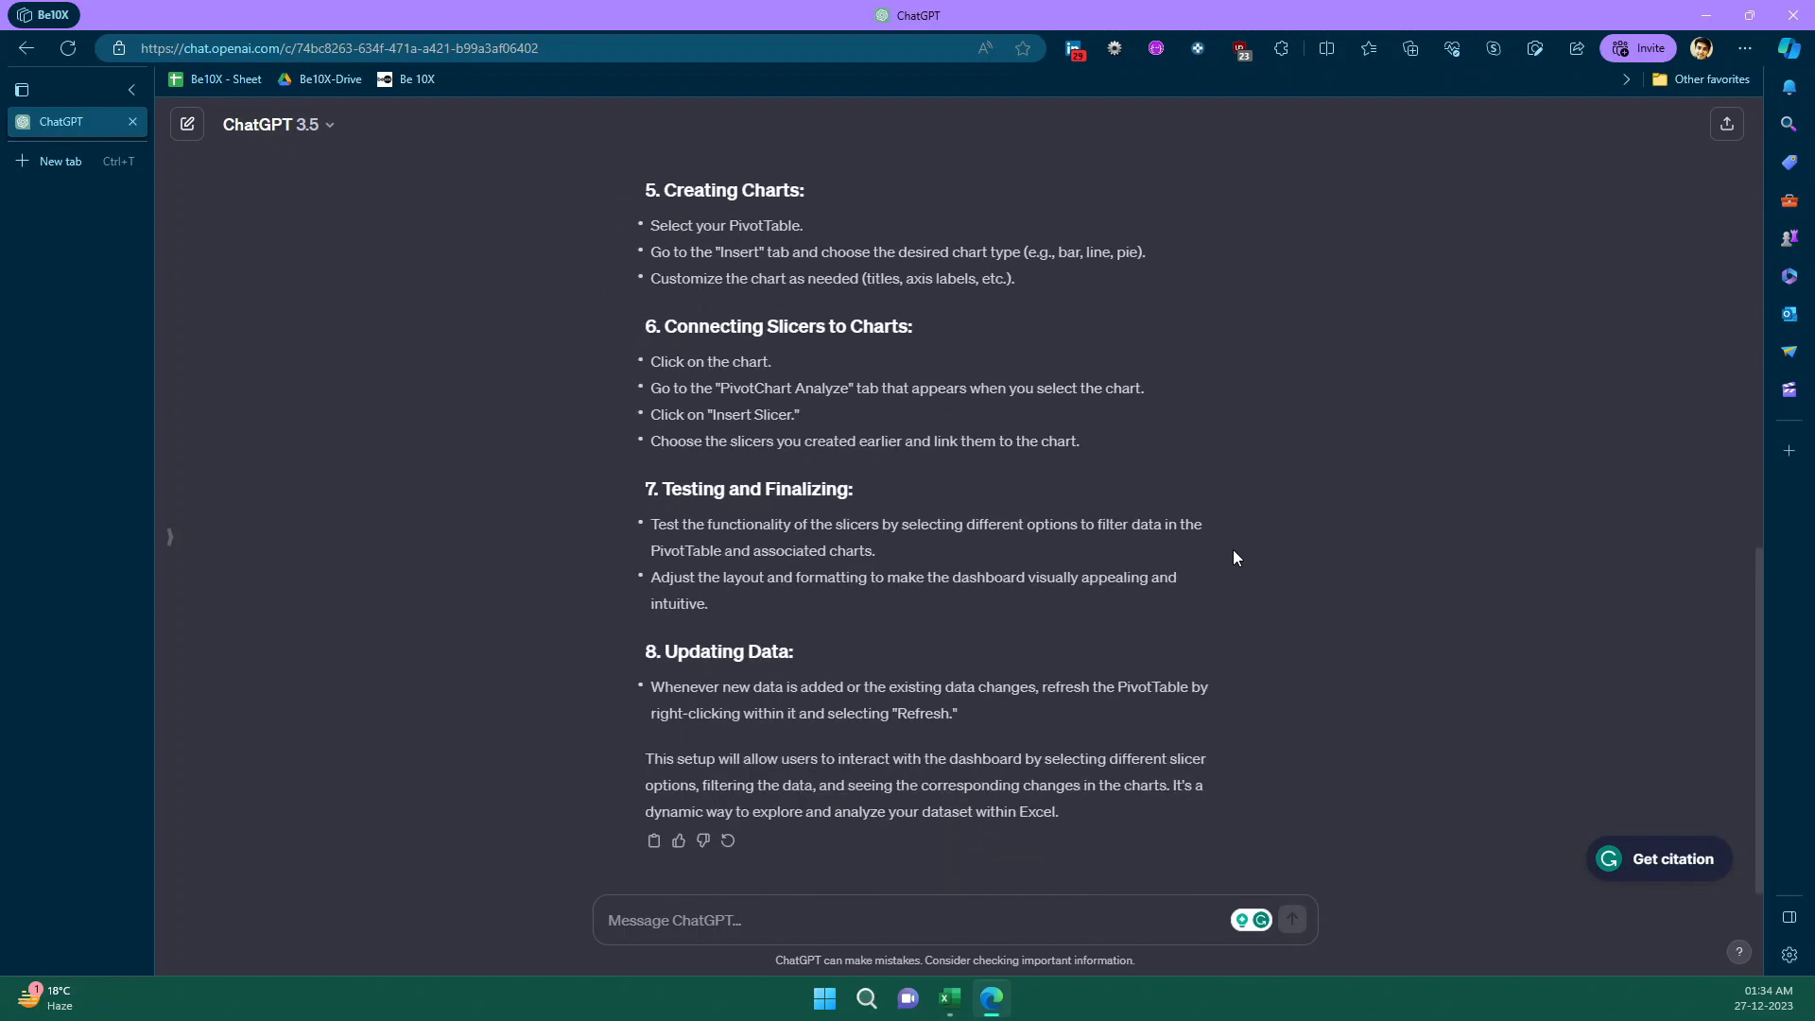
scroll(1178, 720, "up", 6)
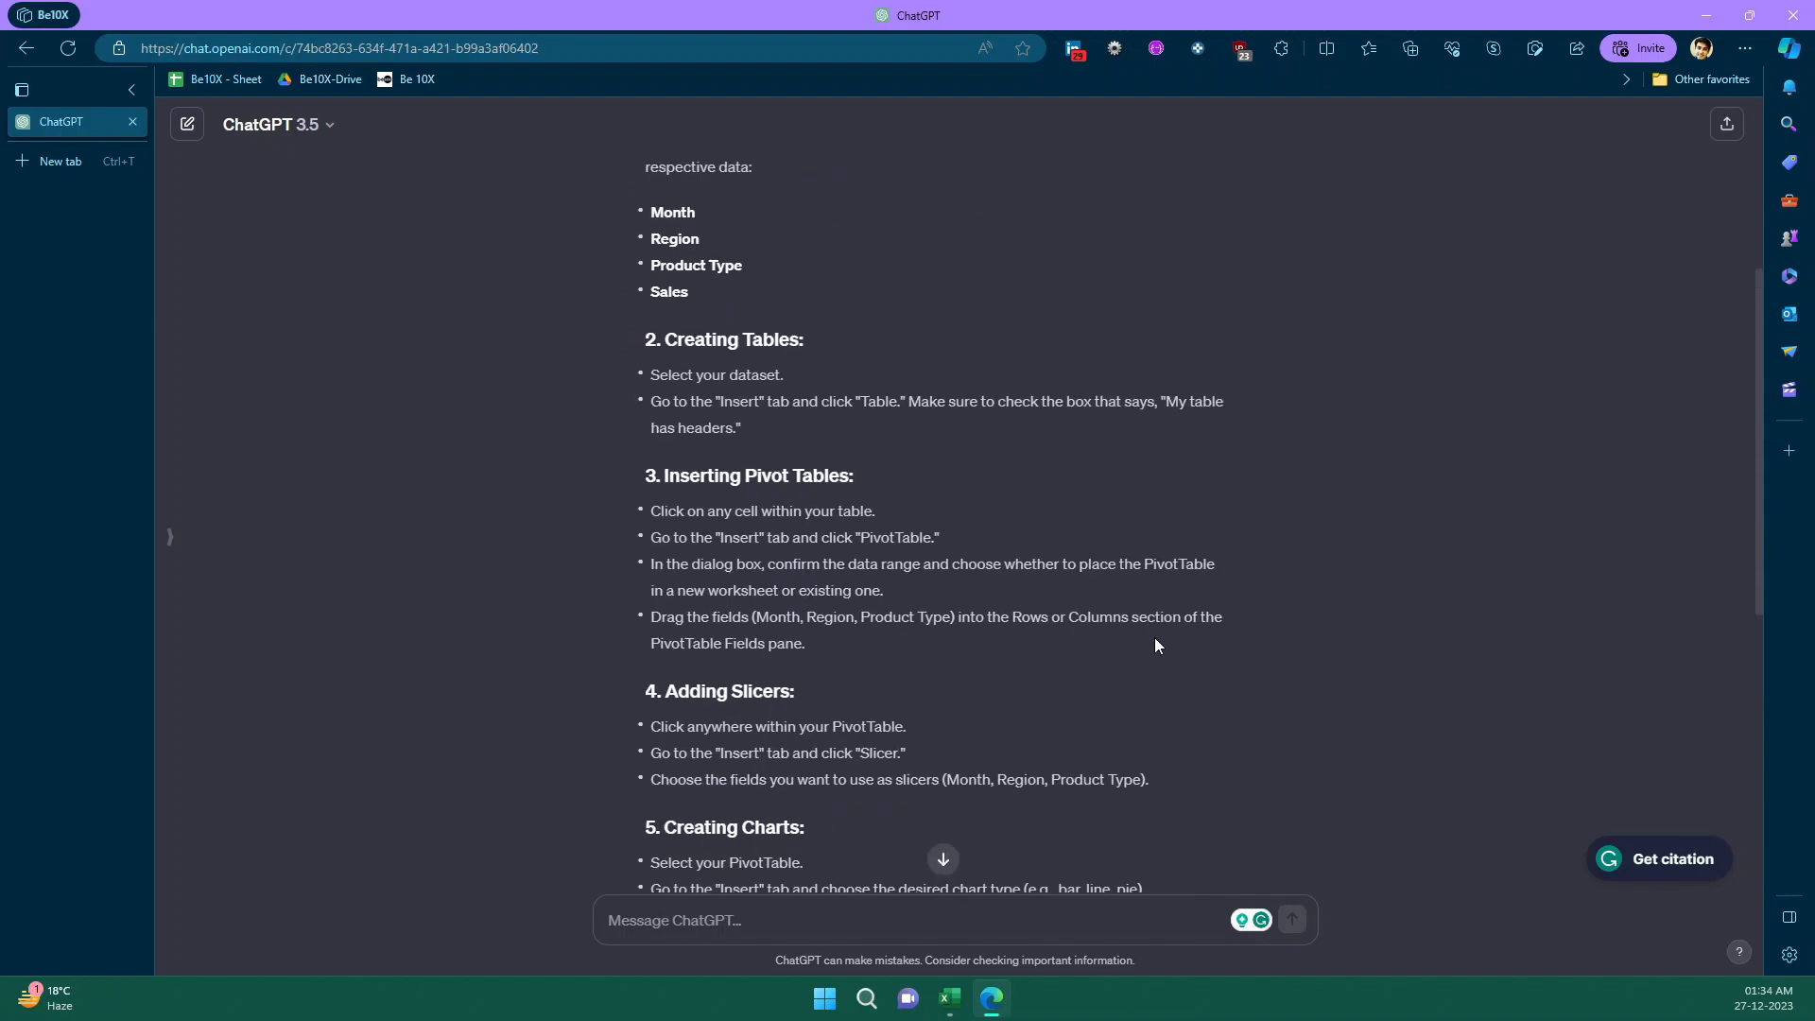
scroll(1155, 625, "down", 6)
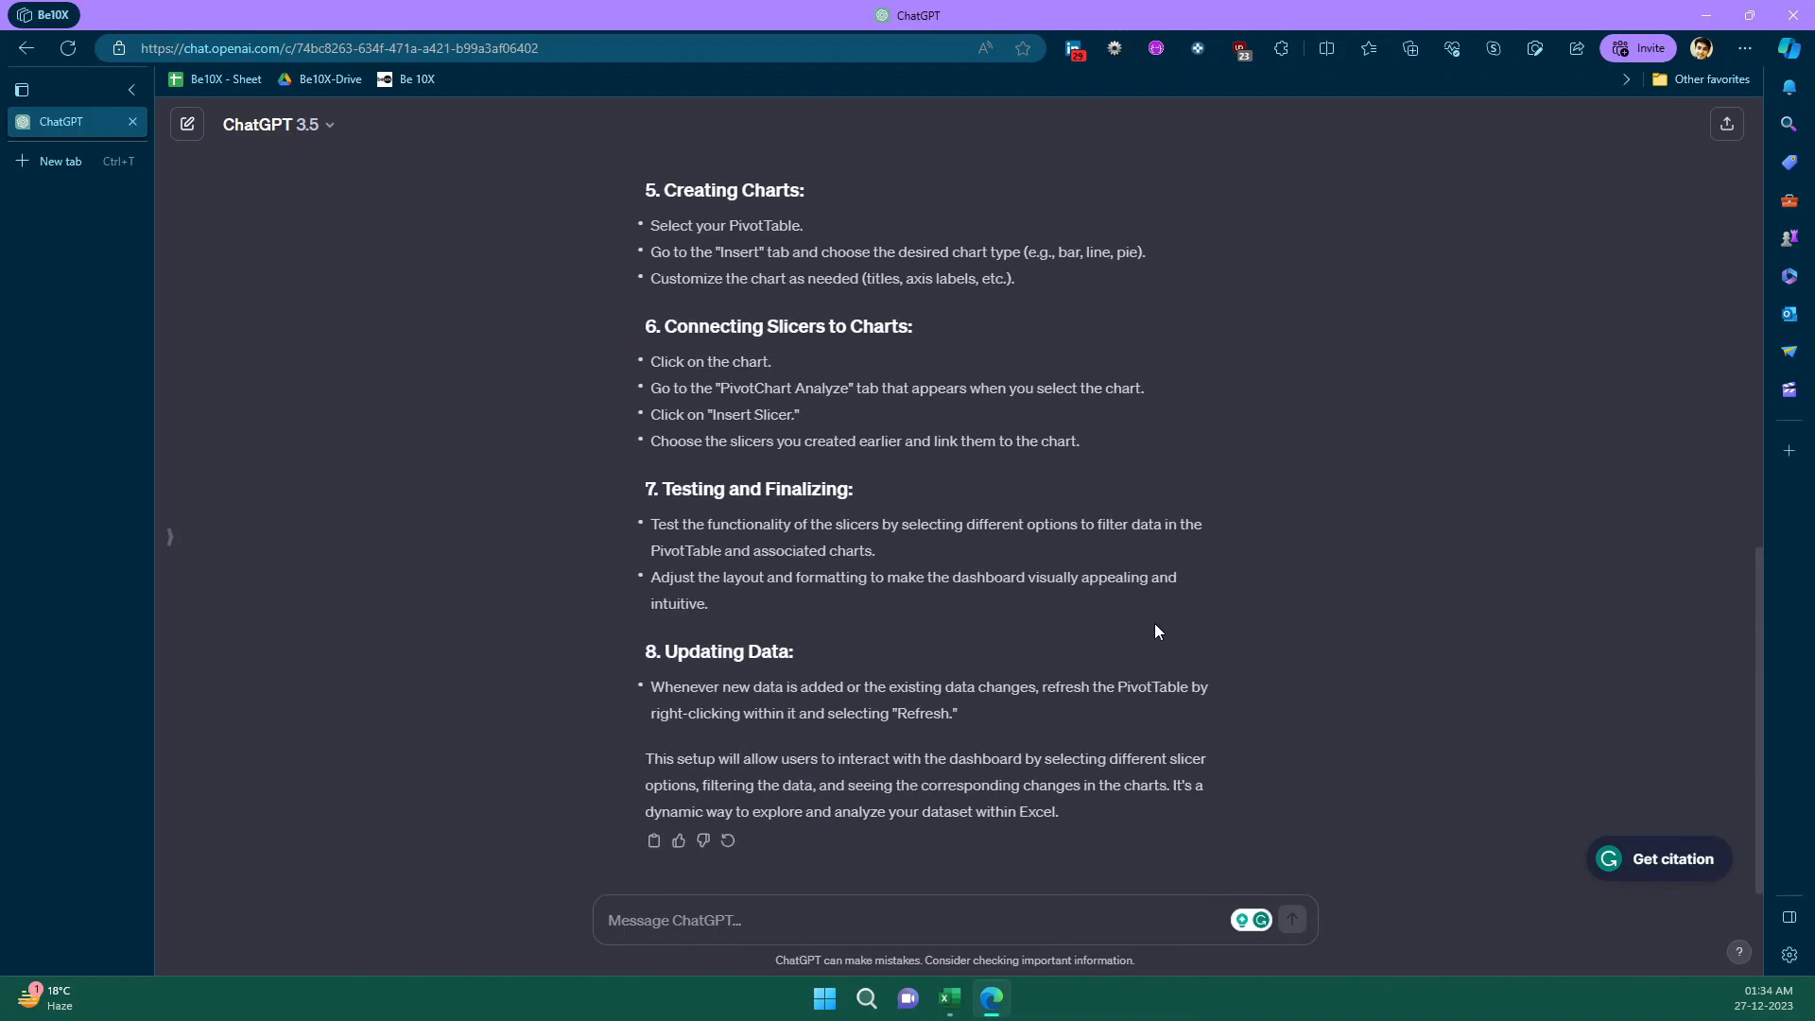
scroll(1156, 626, "up", 10)
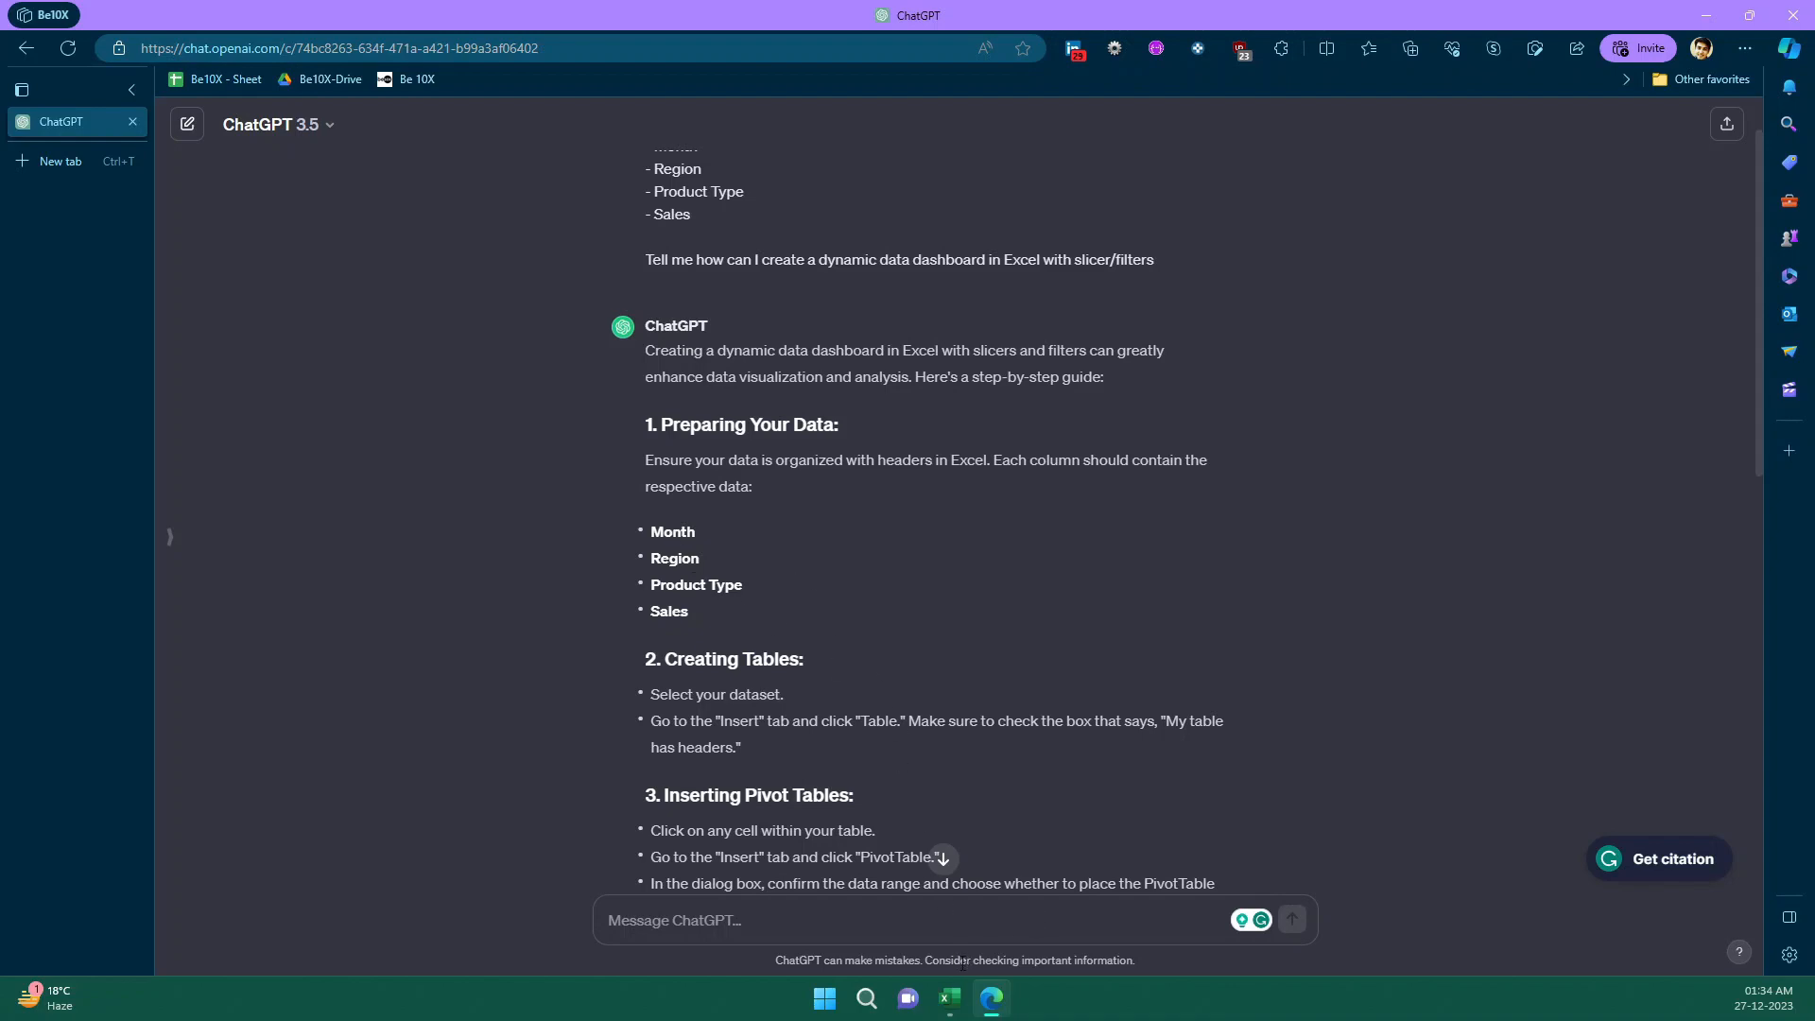
left_click(950, 999)
left_click(950, 998)
scroll(825, 661, "down", 2)
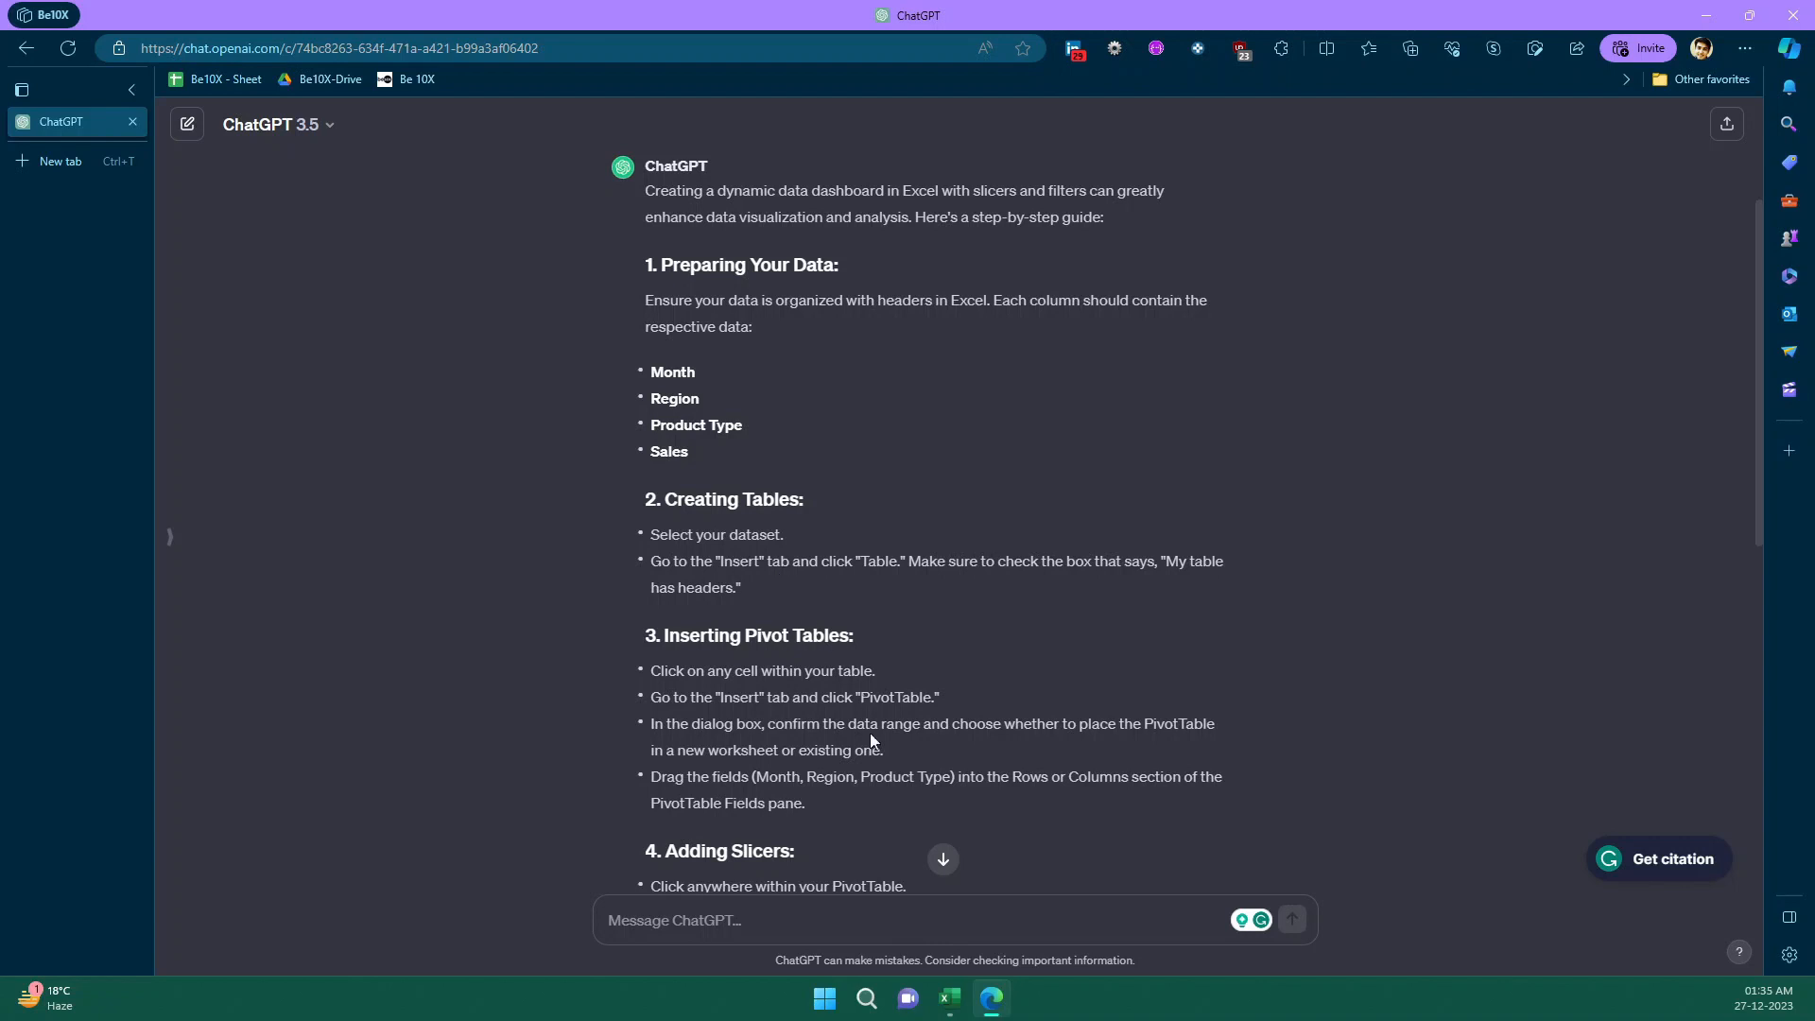
- Switch to Excel and convert the sales data in A1:D25 into a table with headers
mouse_move(965, 1006)
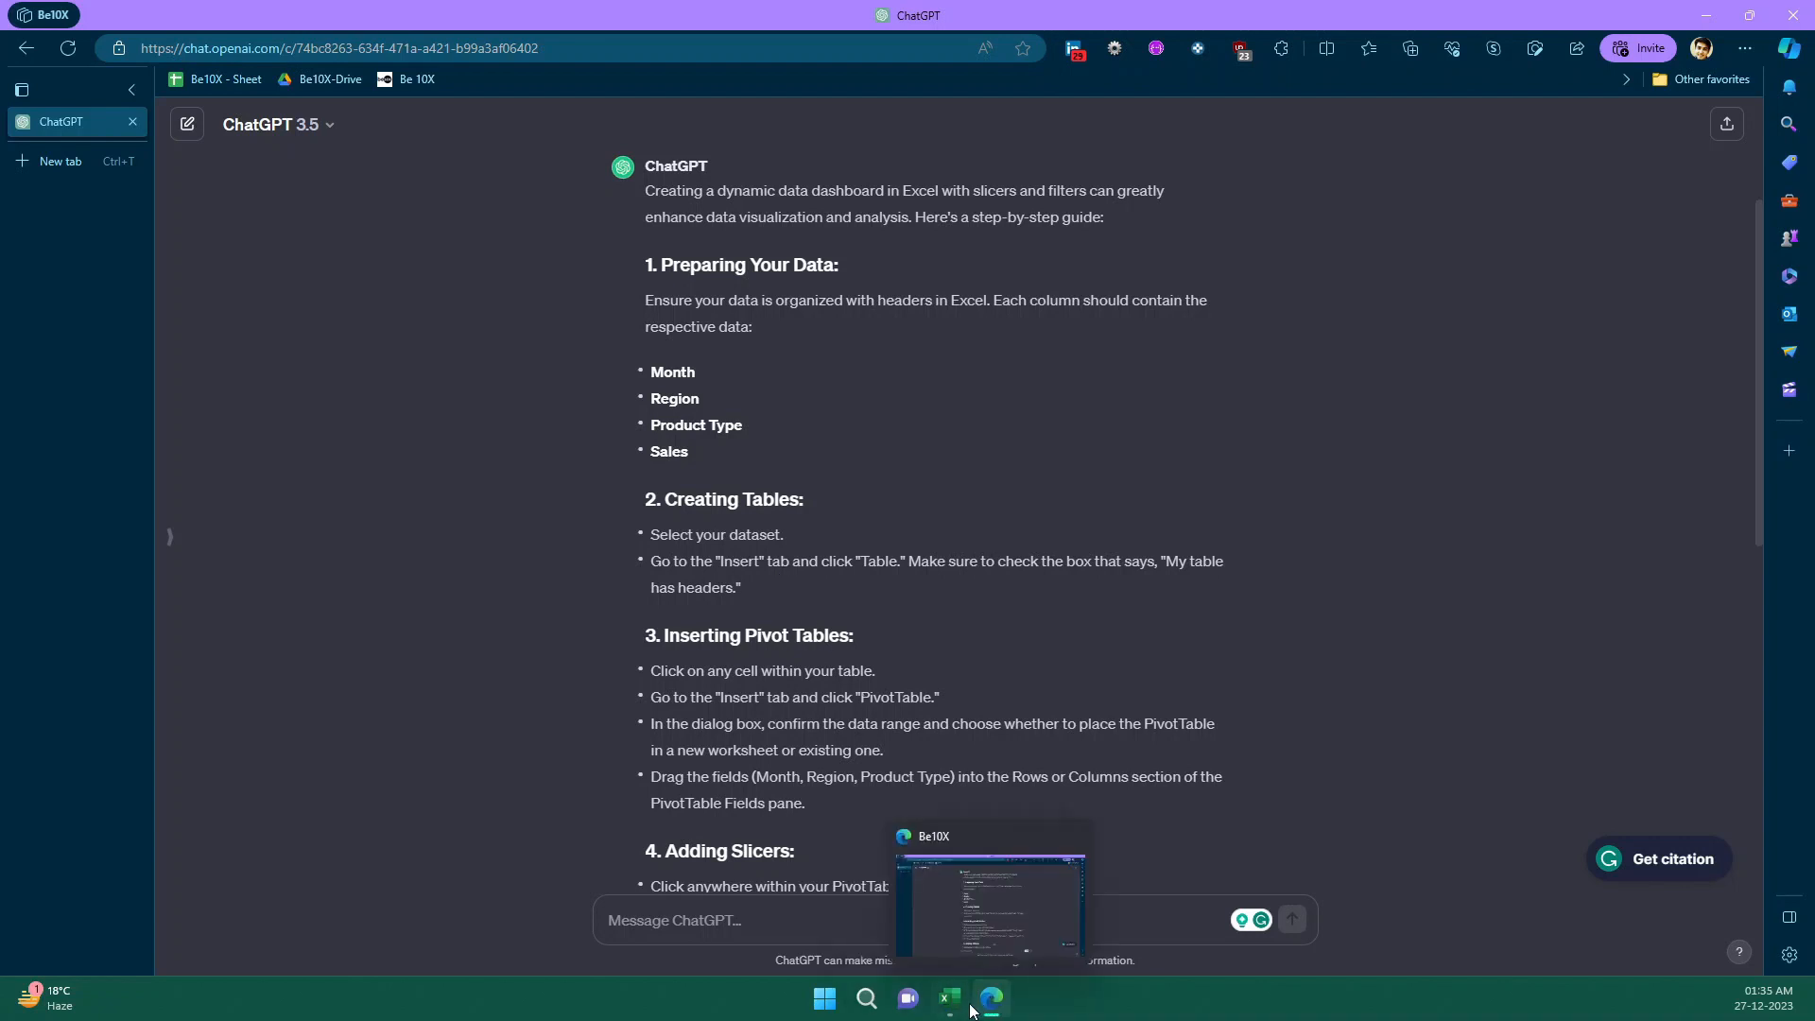
left_click(958, 1014)
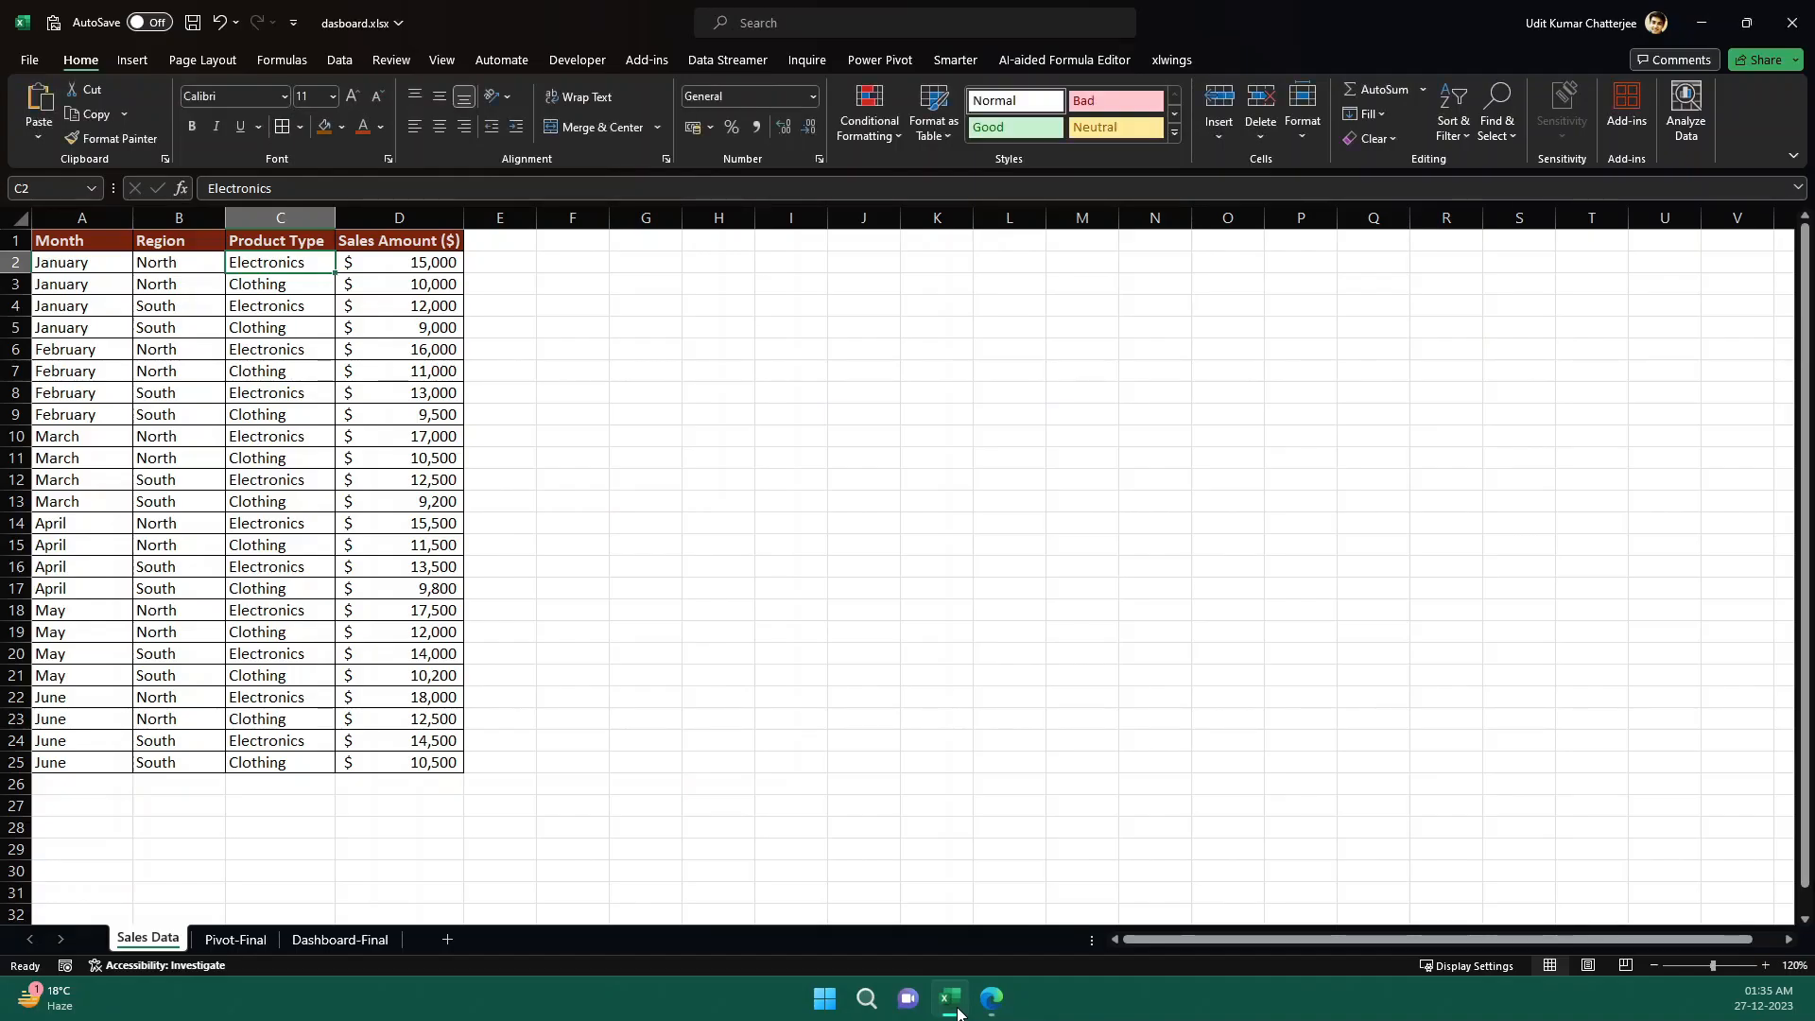
left_click(98, 250)
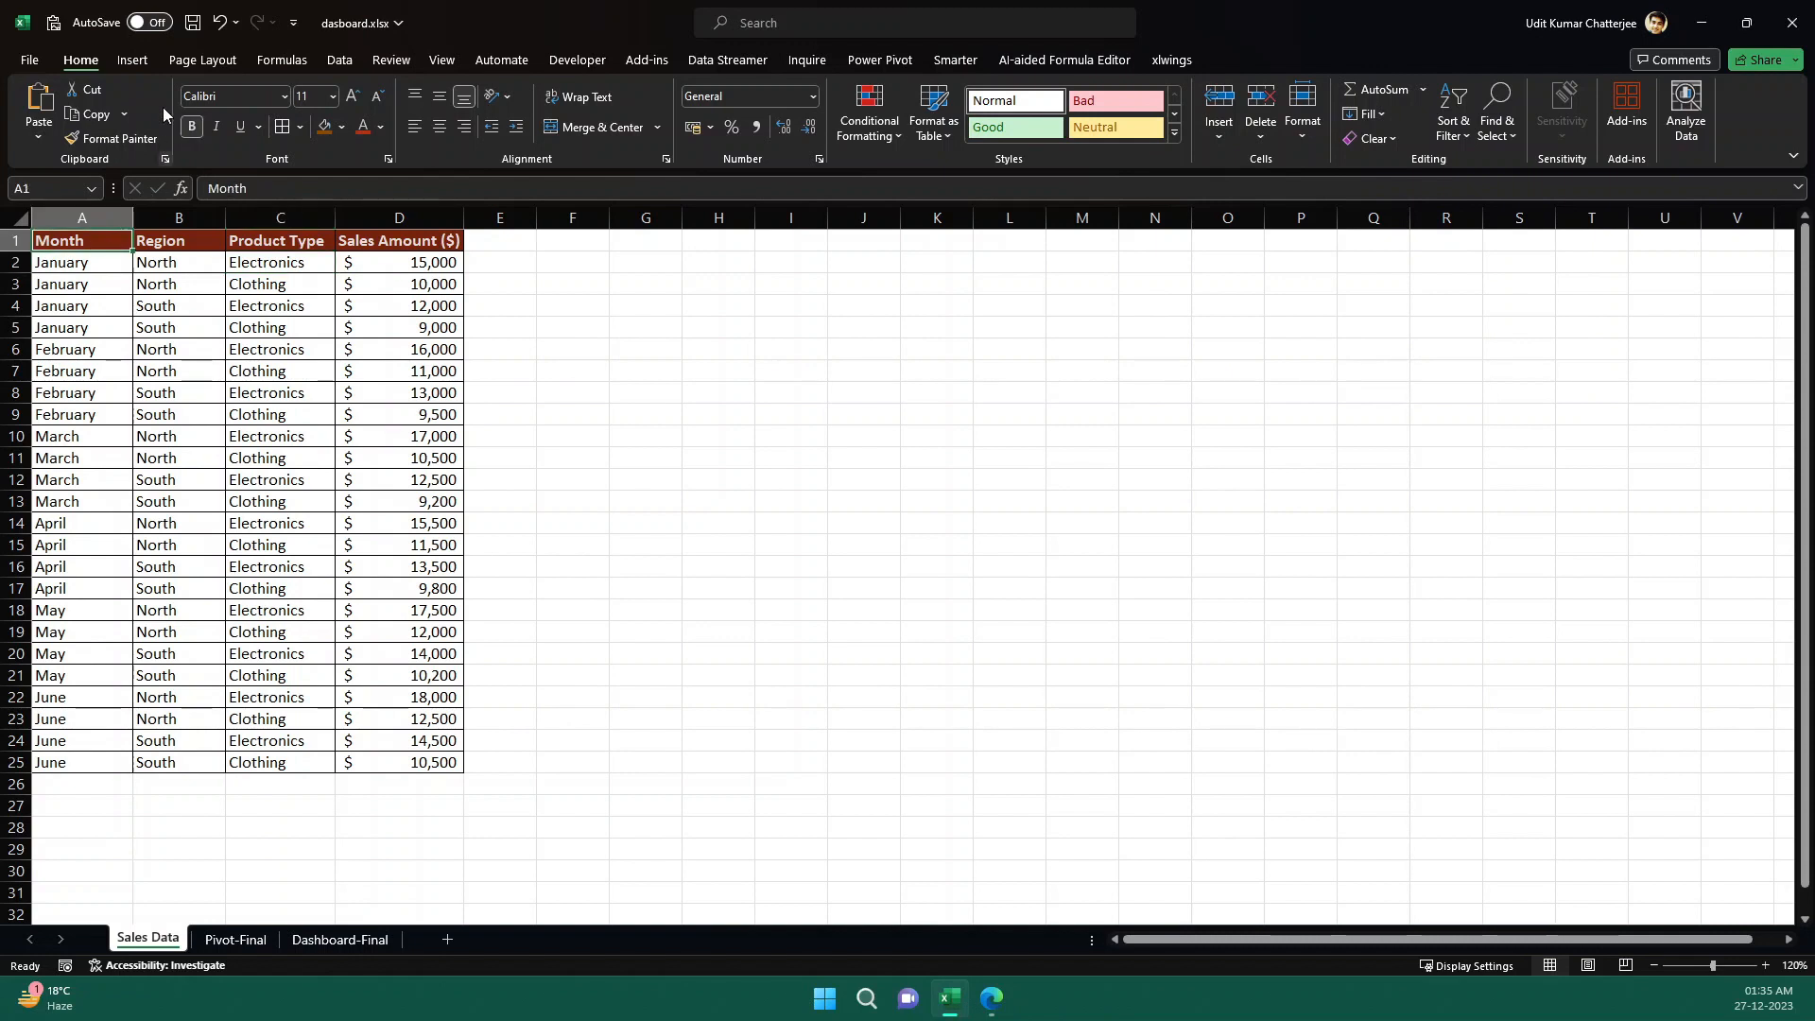
left_click(134, 61)
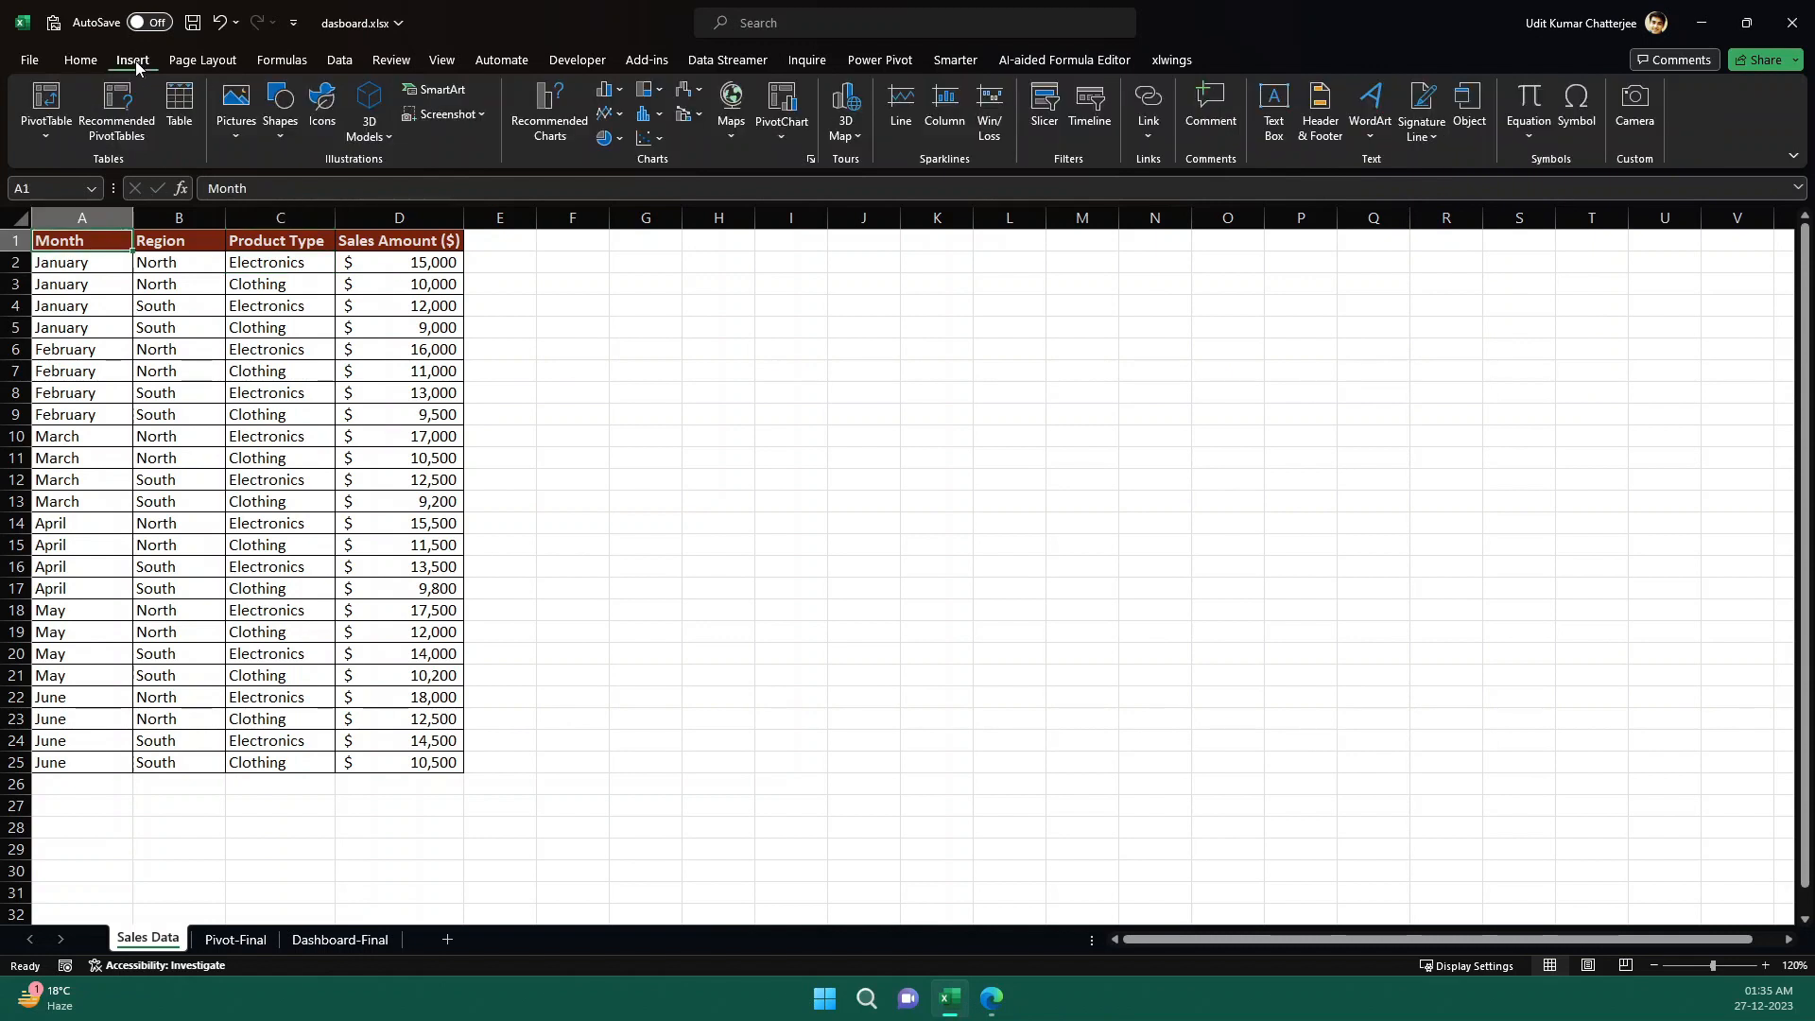
left_click(181, 122)
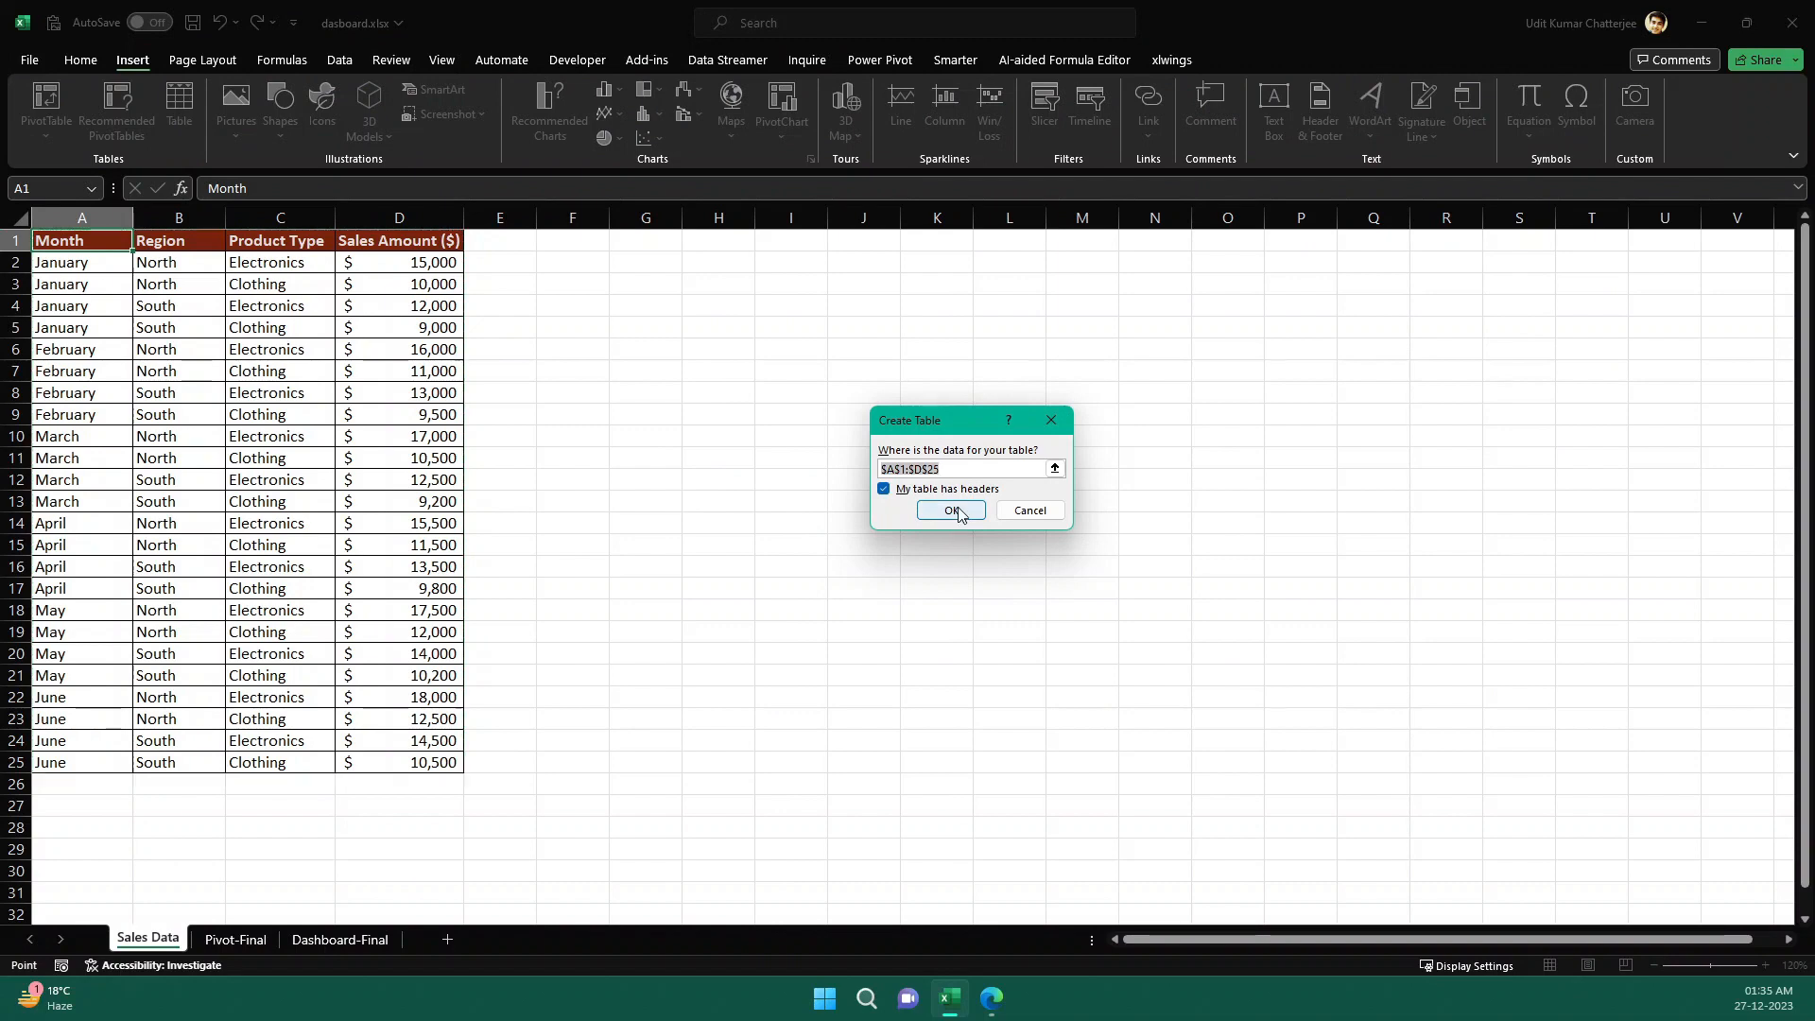
left_click(952, 513)
left_click(555, 376)
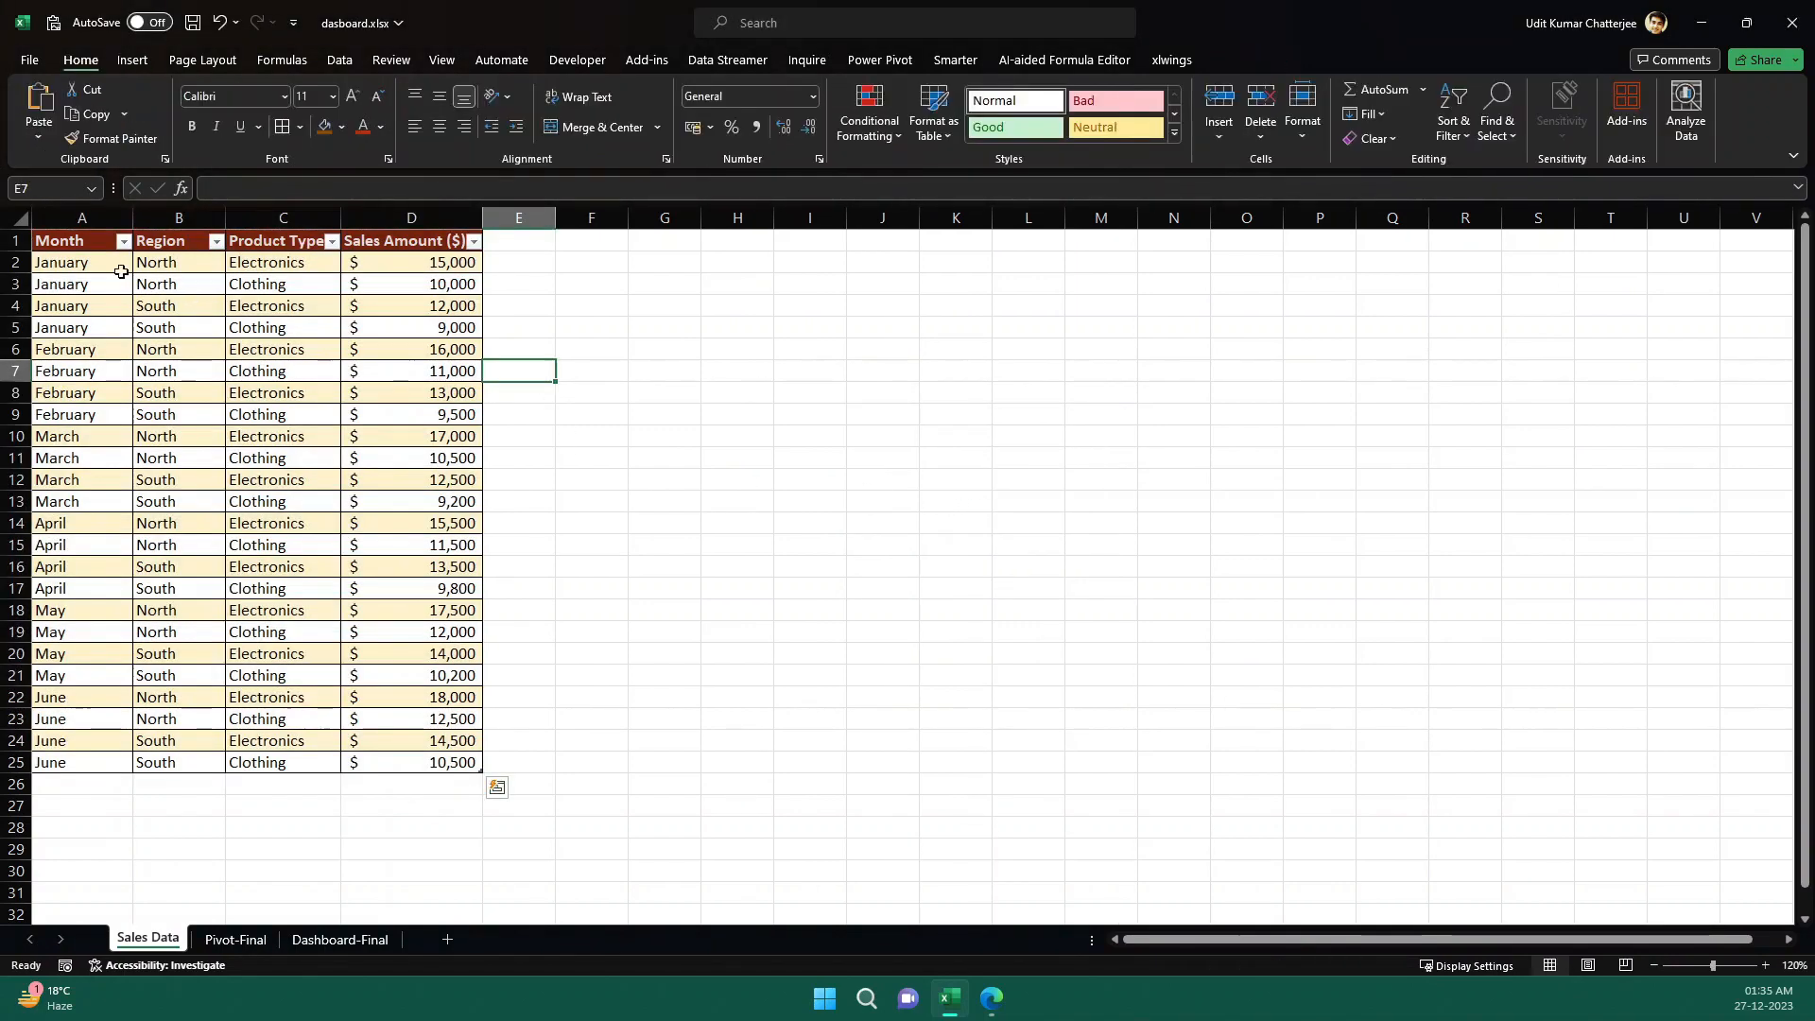
- Following ChatGPT's PivotTable instructions, create a PivotTable from the sales table in a new worksheet
left_click(66, 263)
left_click(175, 298)
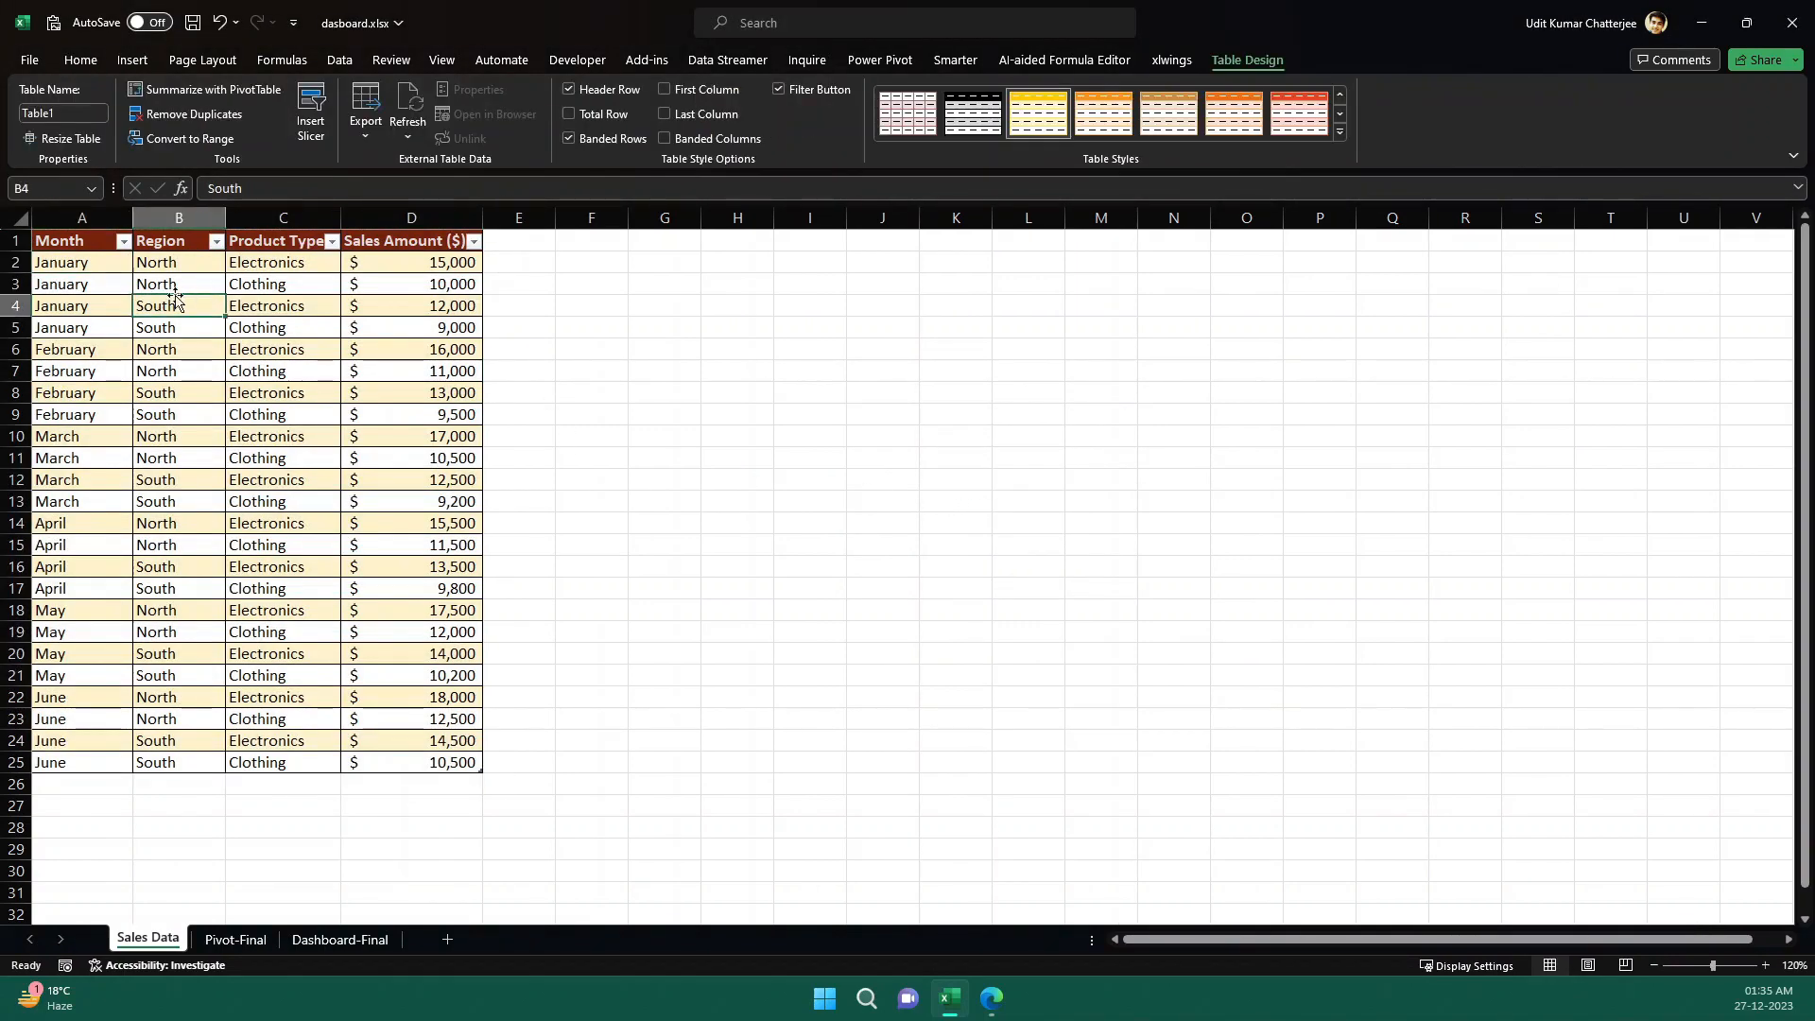
left_click(87, 243)
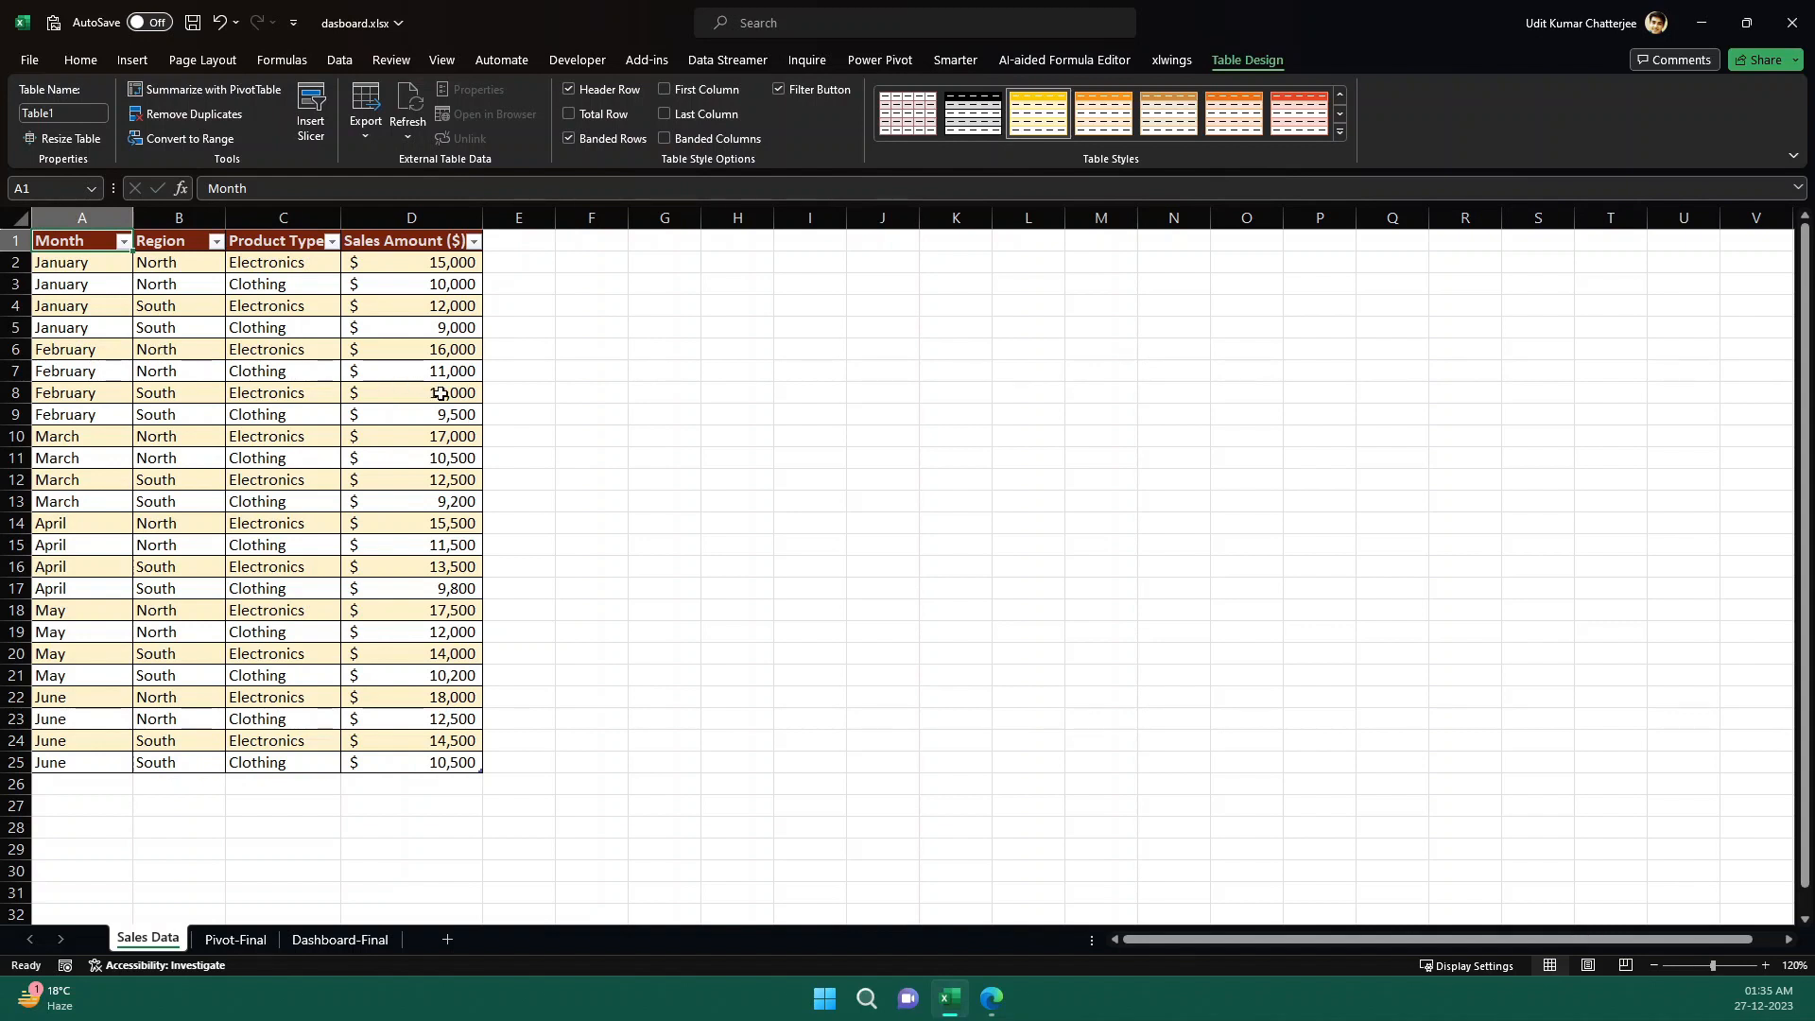
left_click(992, 1000)
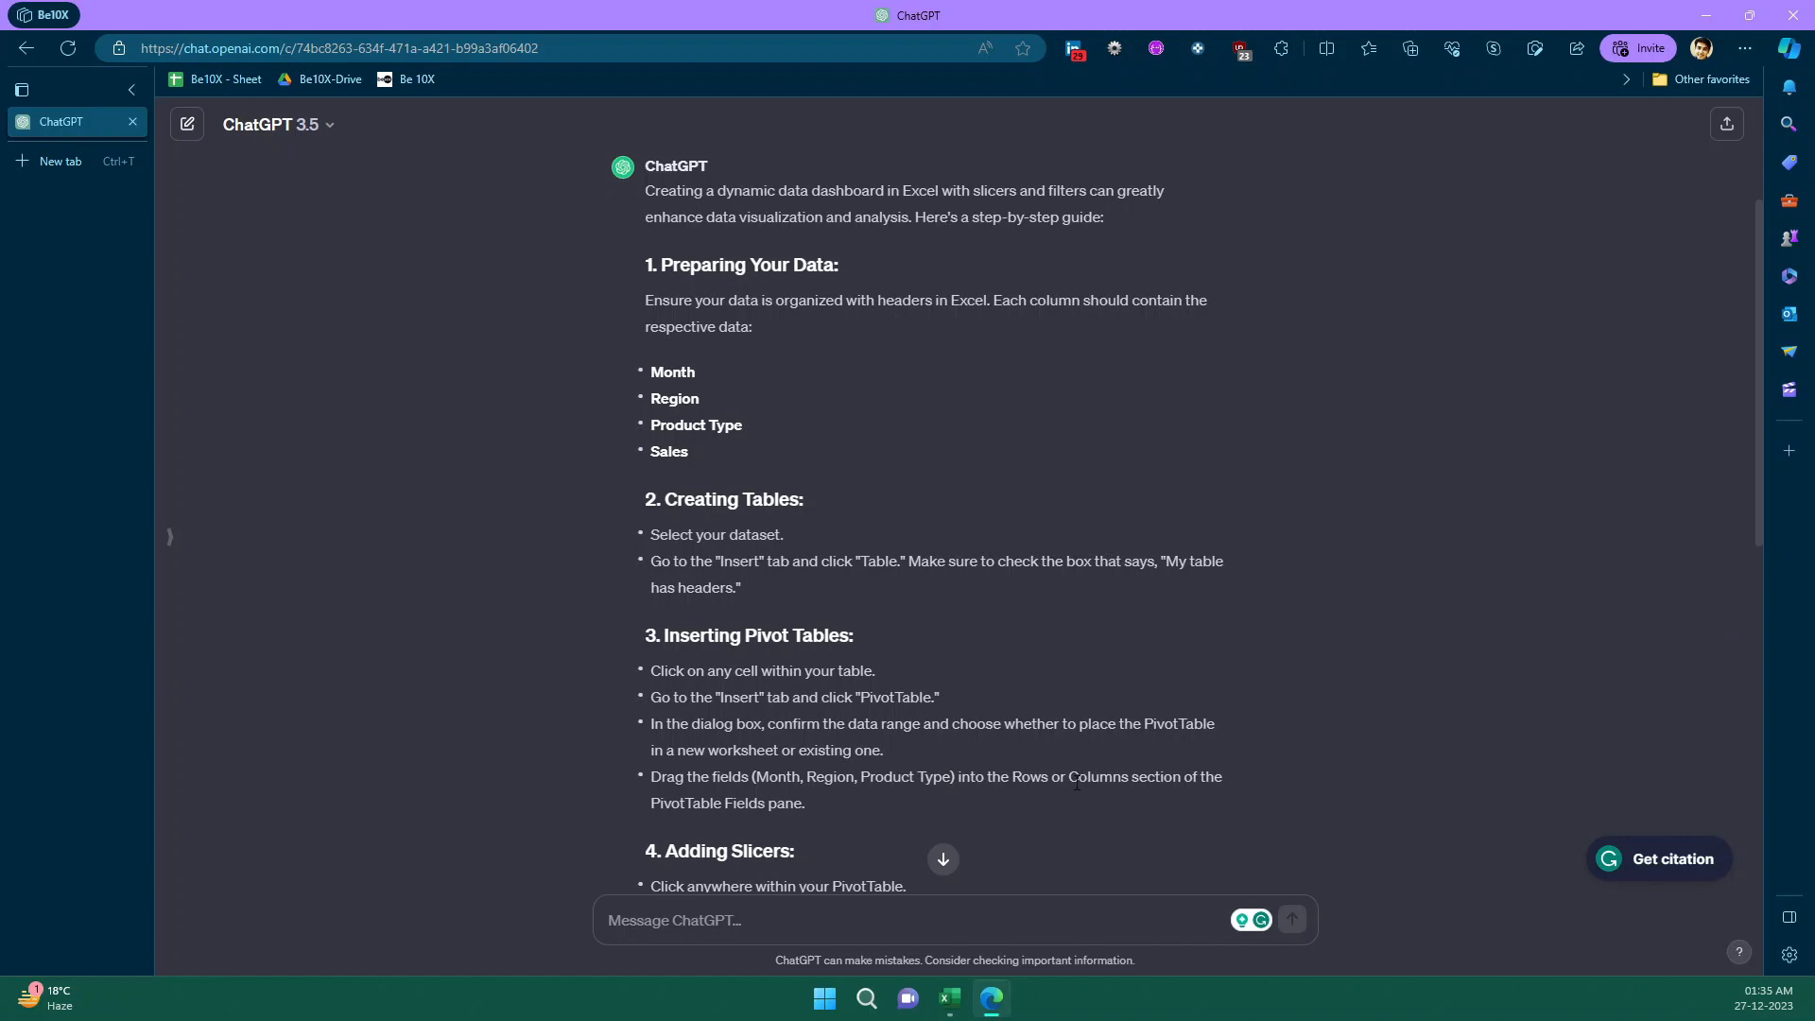
scroll(1149, 792, "down", 3)
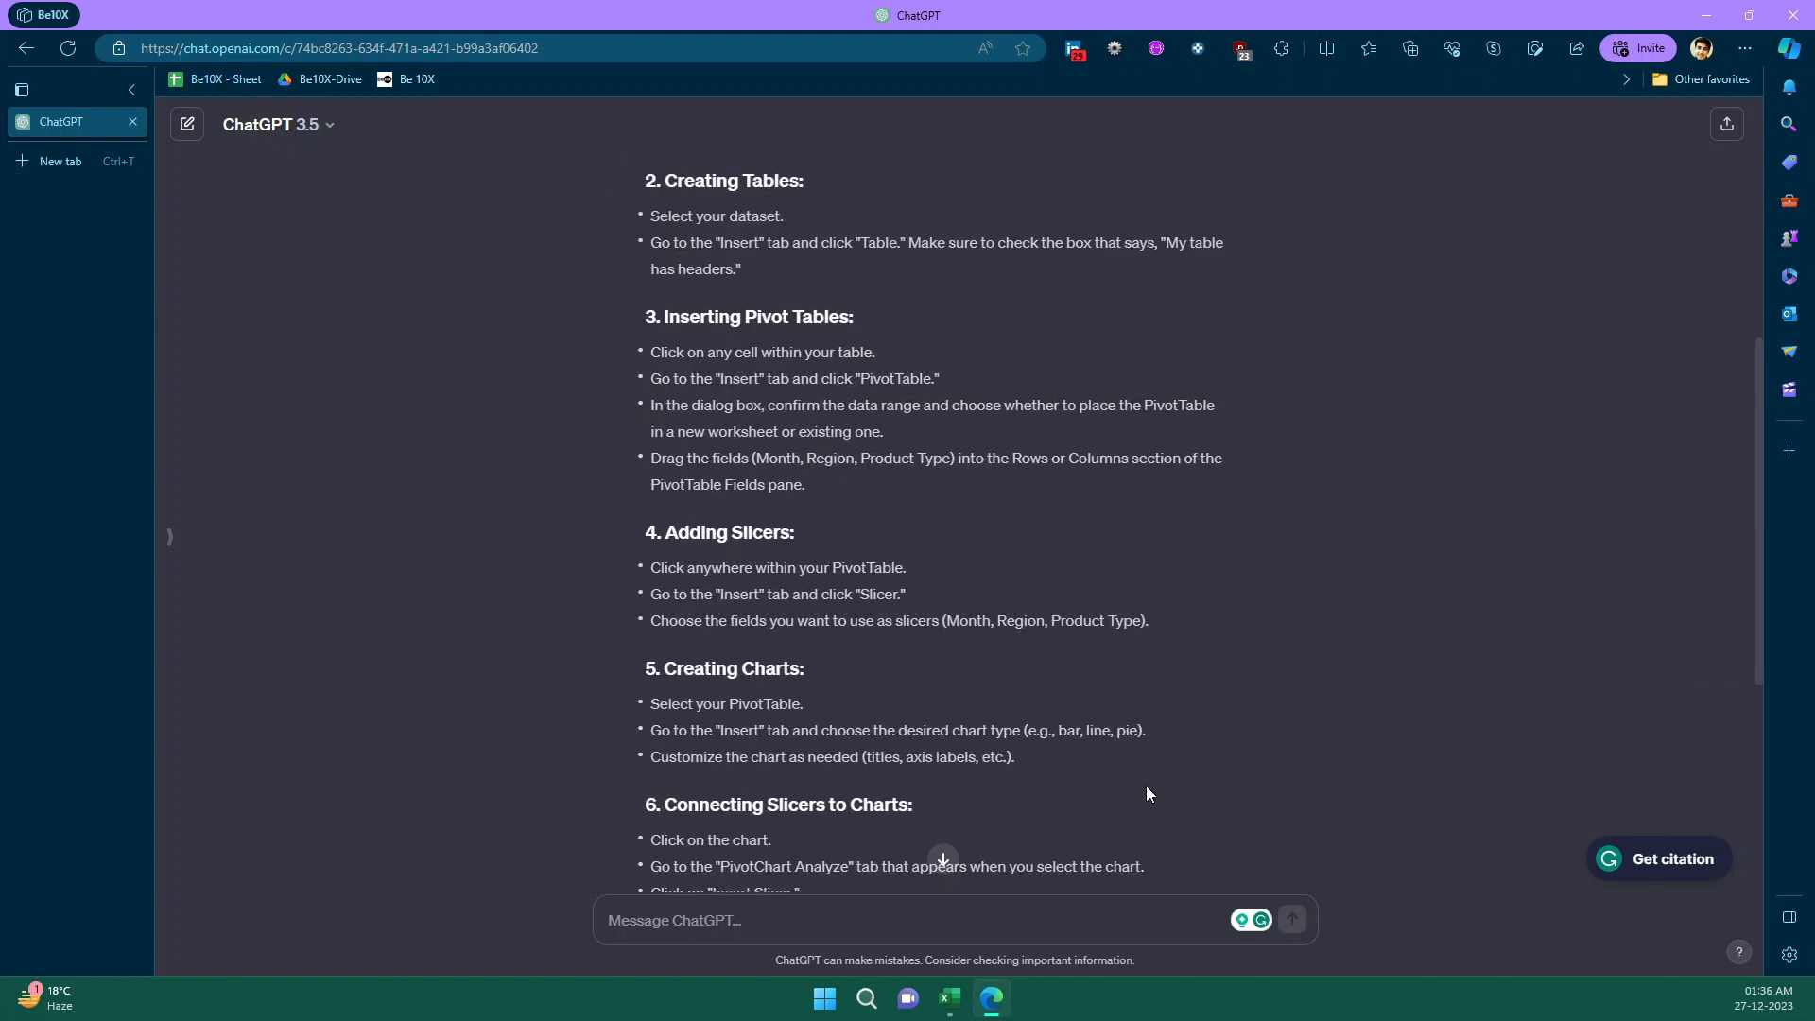
left_click(988, 1000)
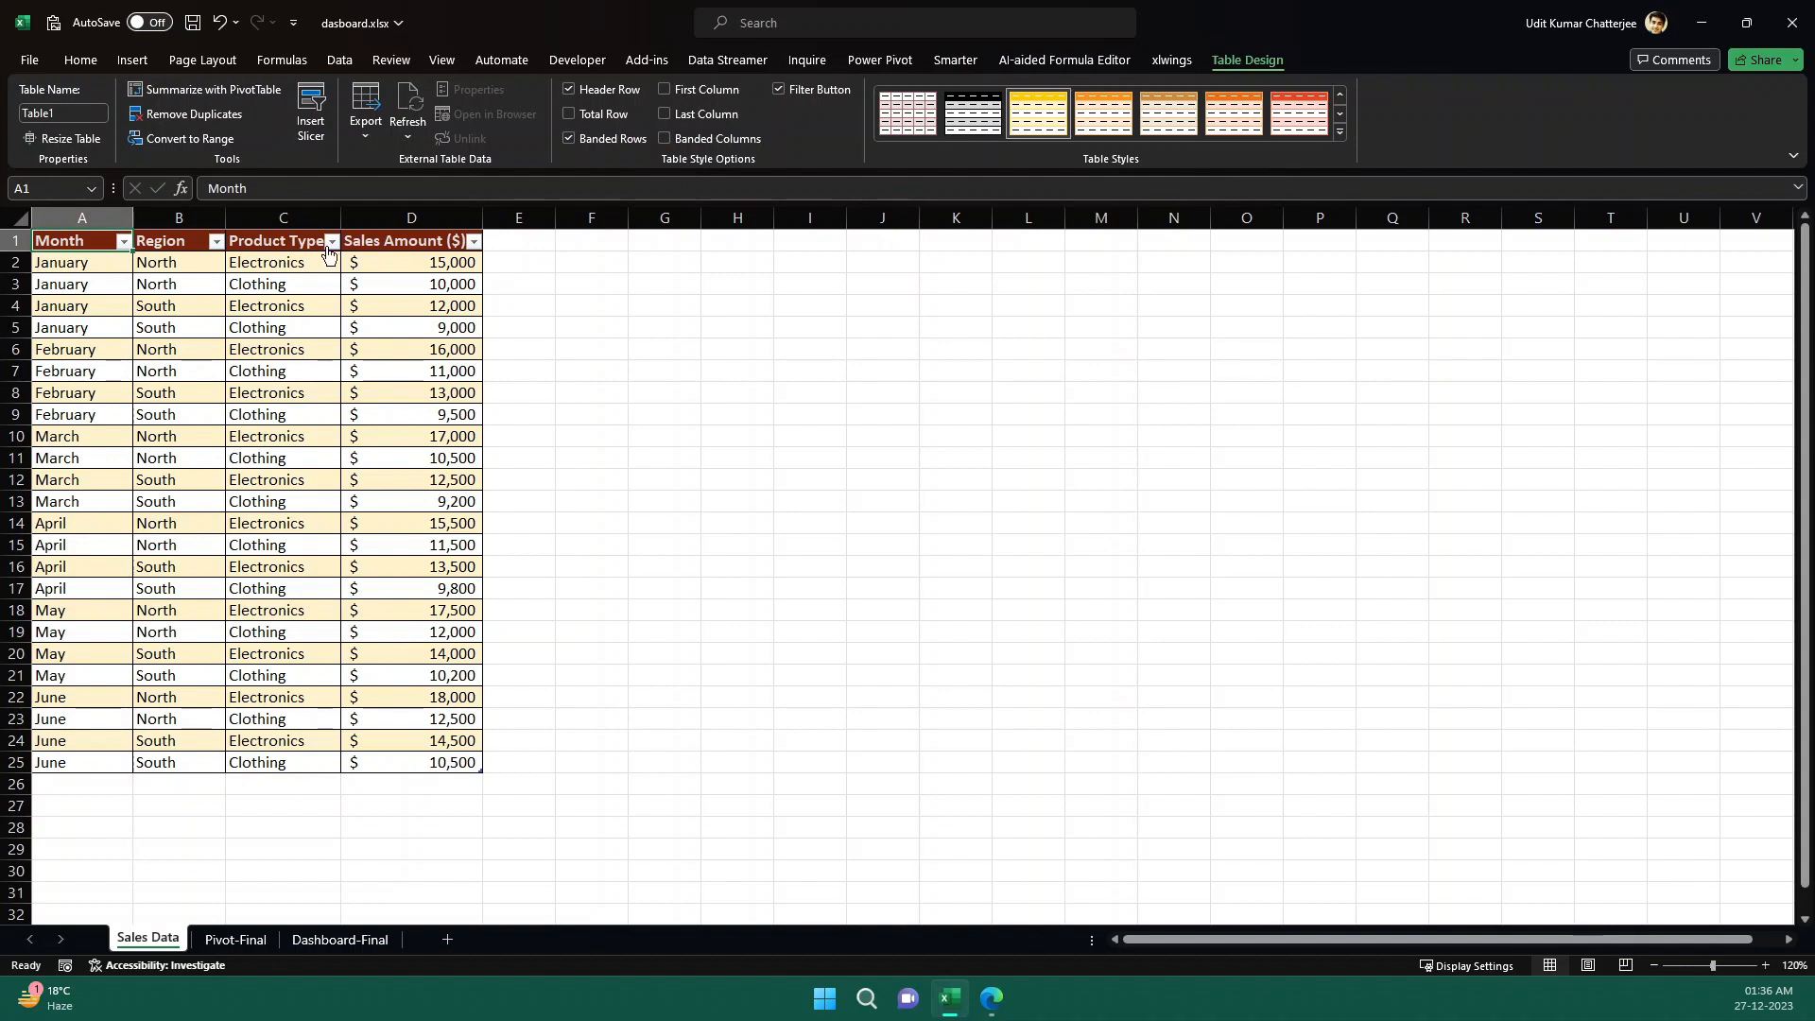
left_click(141, 66)
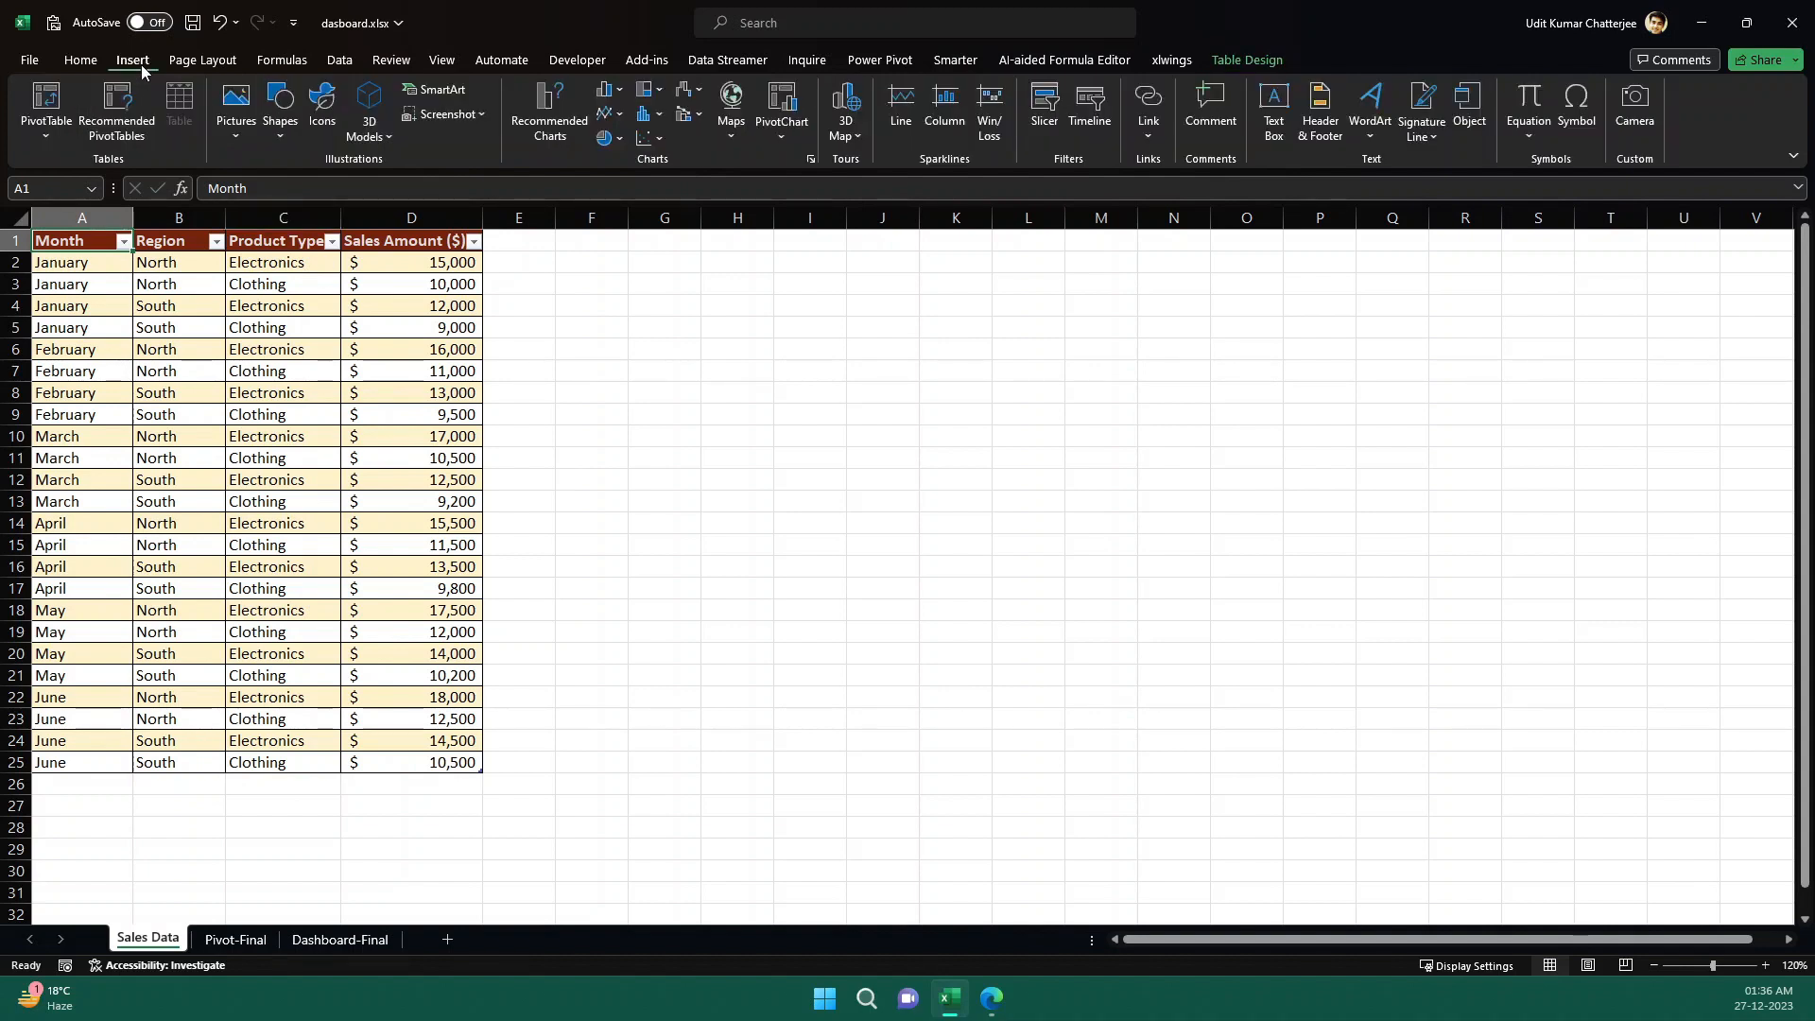
left_click(52, 97)
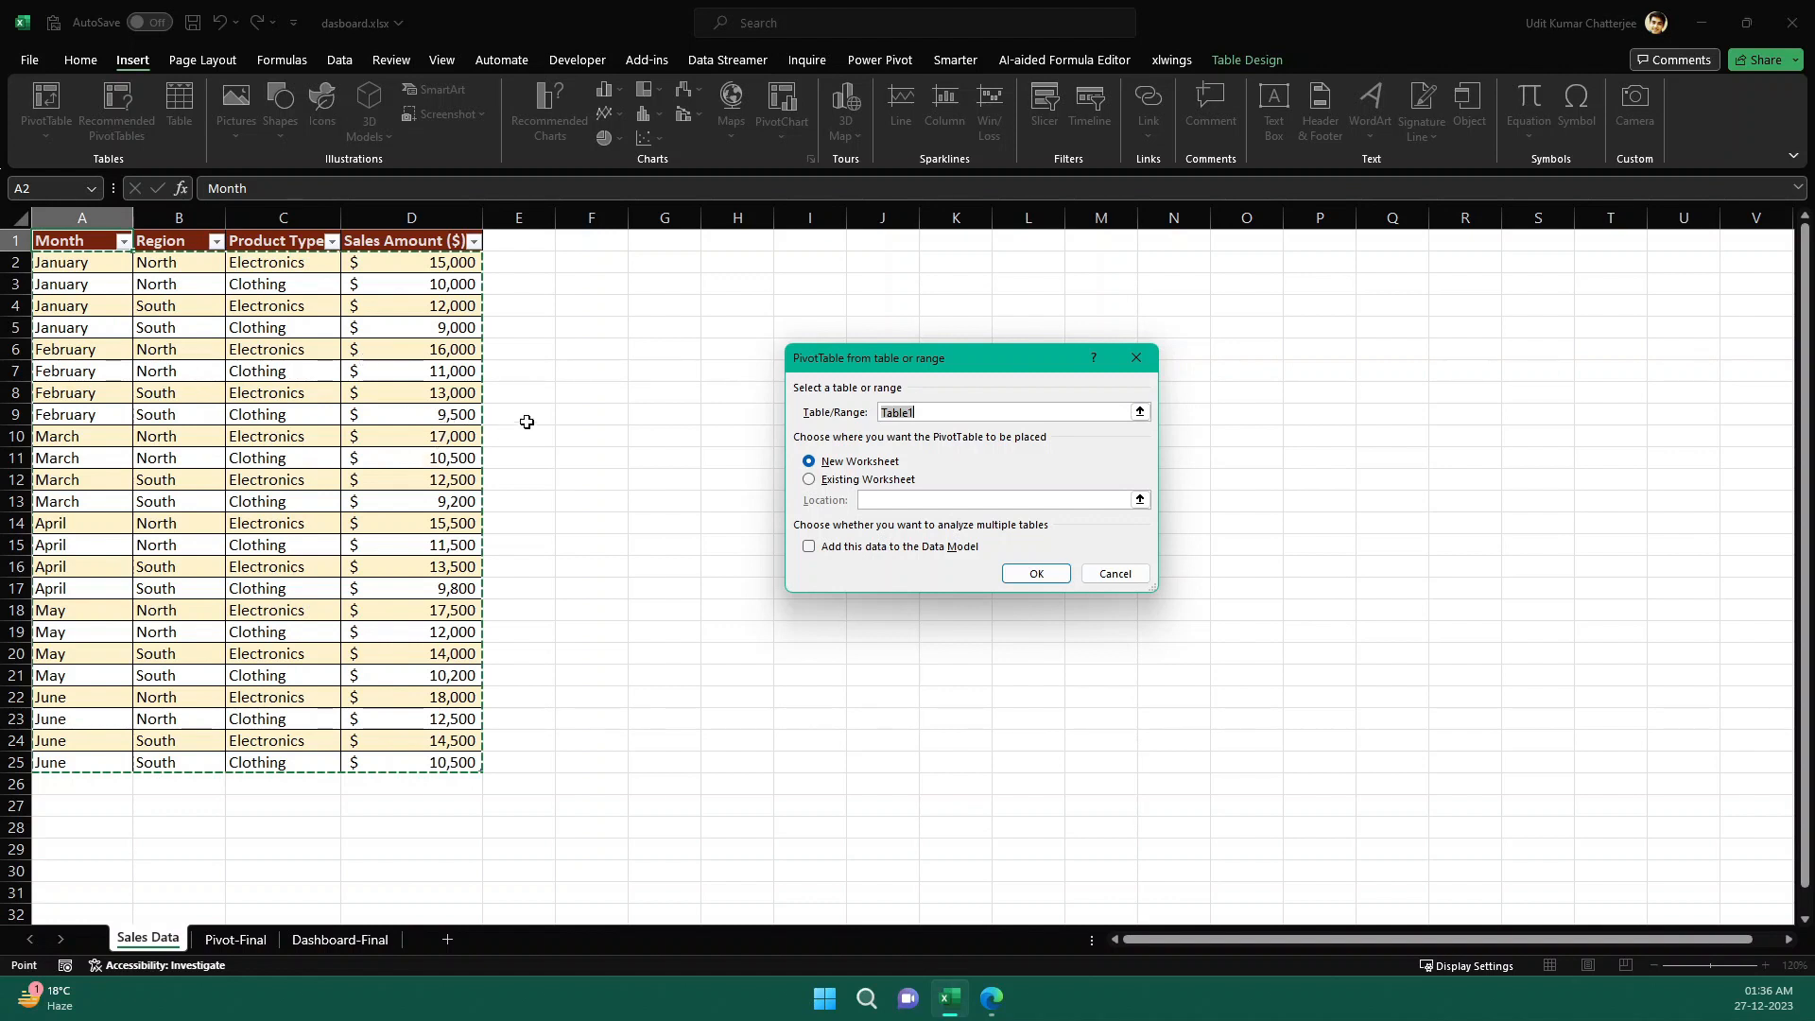
left_click(1036, 575)
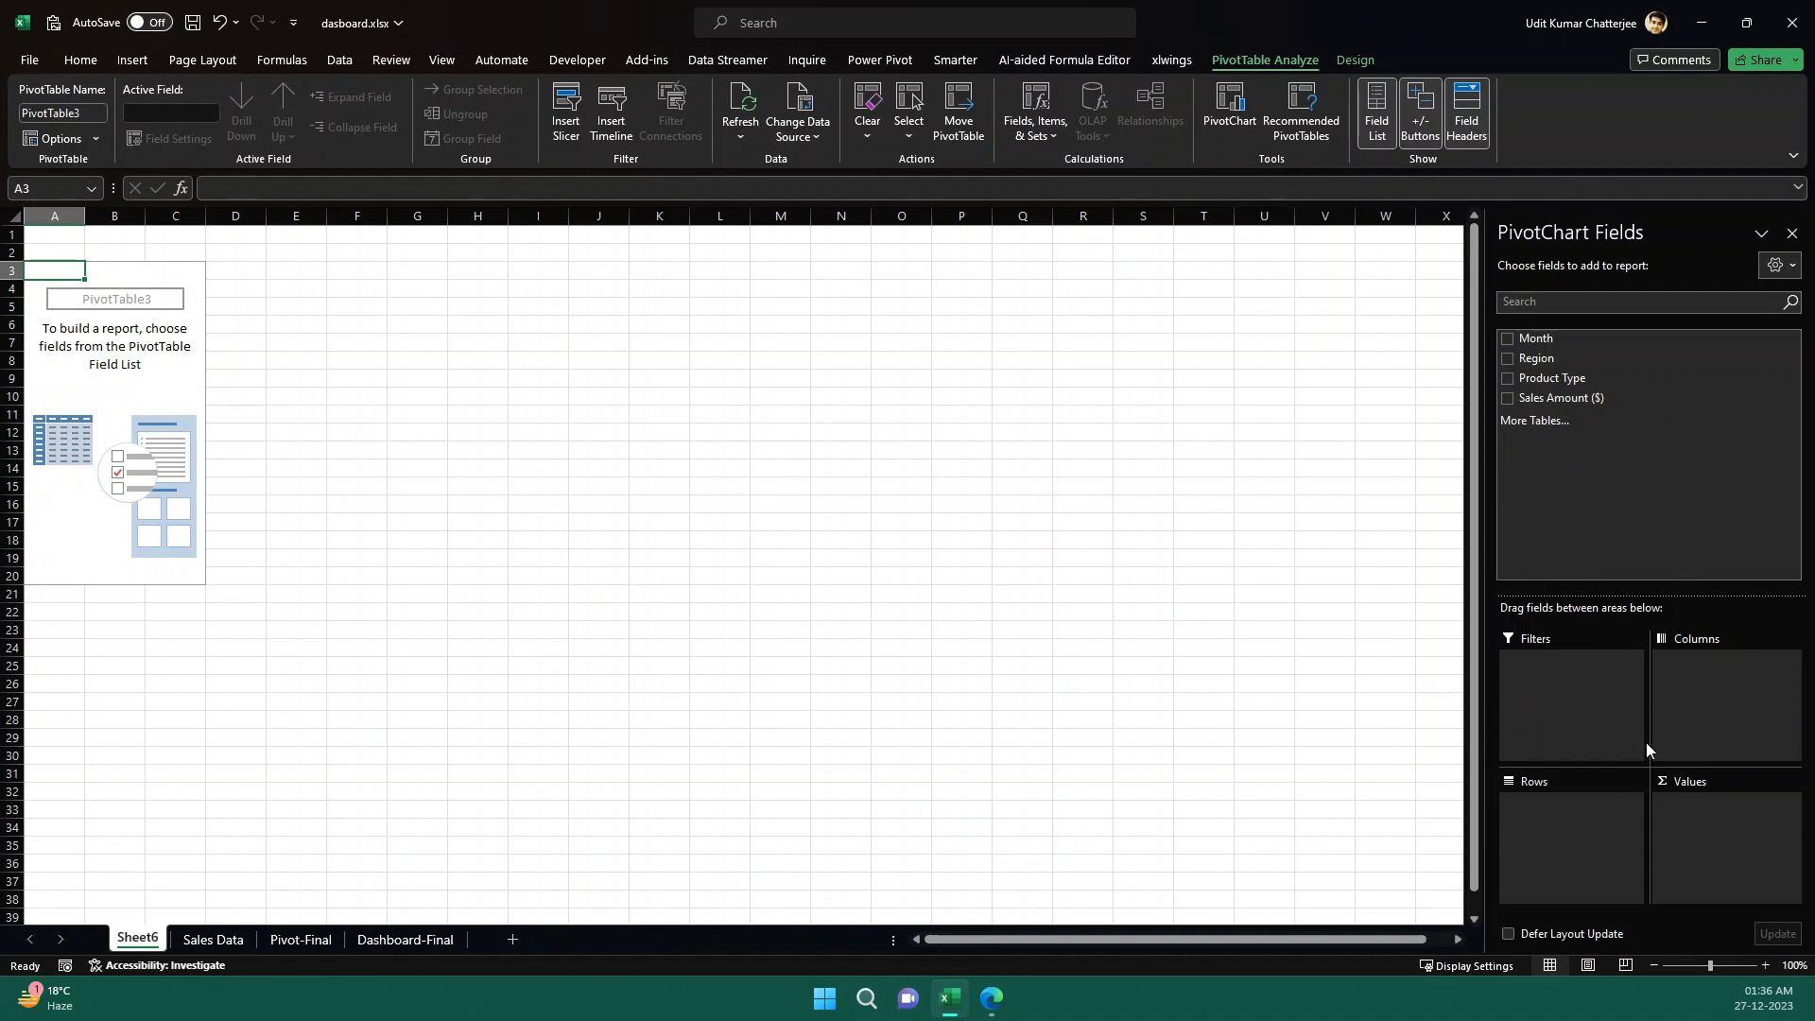
- After checking ChatGPT's field guidance, assign Month to rows, Region to columns, Product Type to filters and Sales Amount ($) to values in the PivotTable
left_click(992, 997)
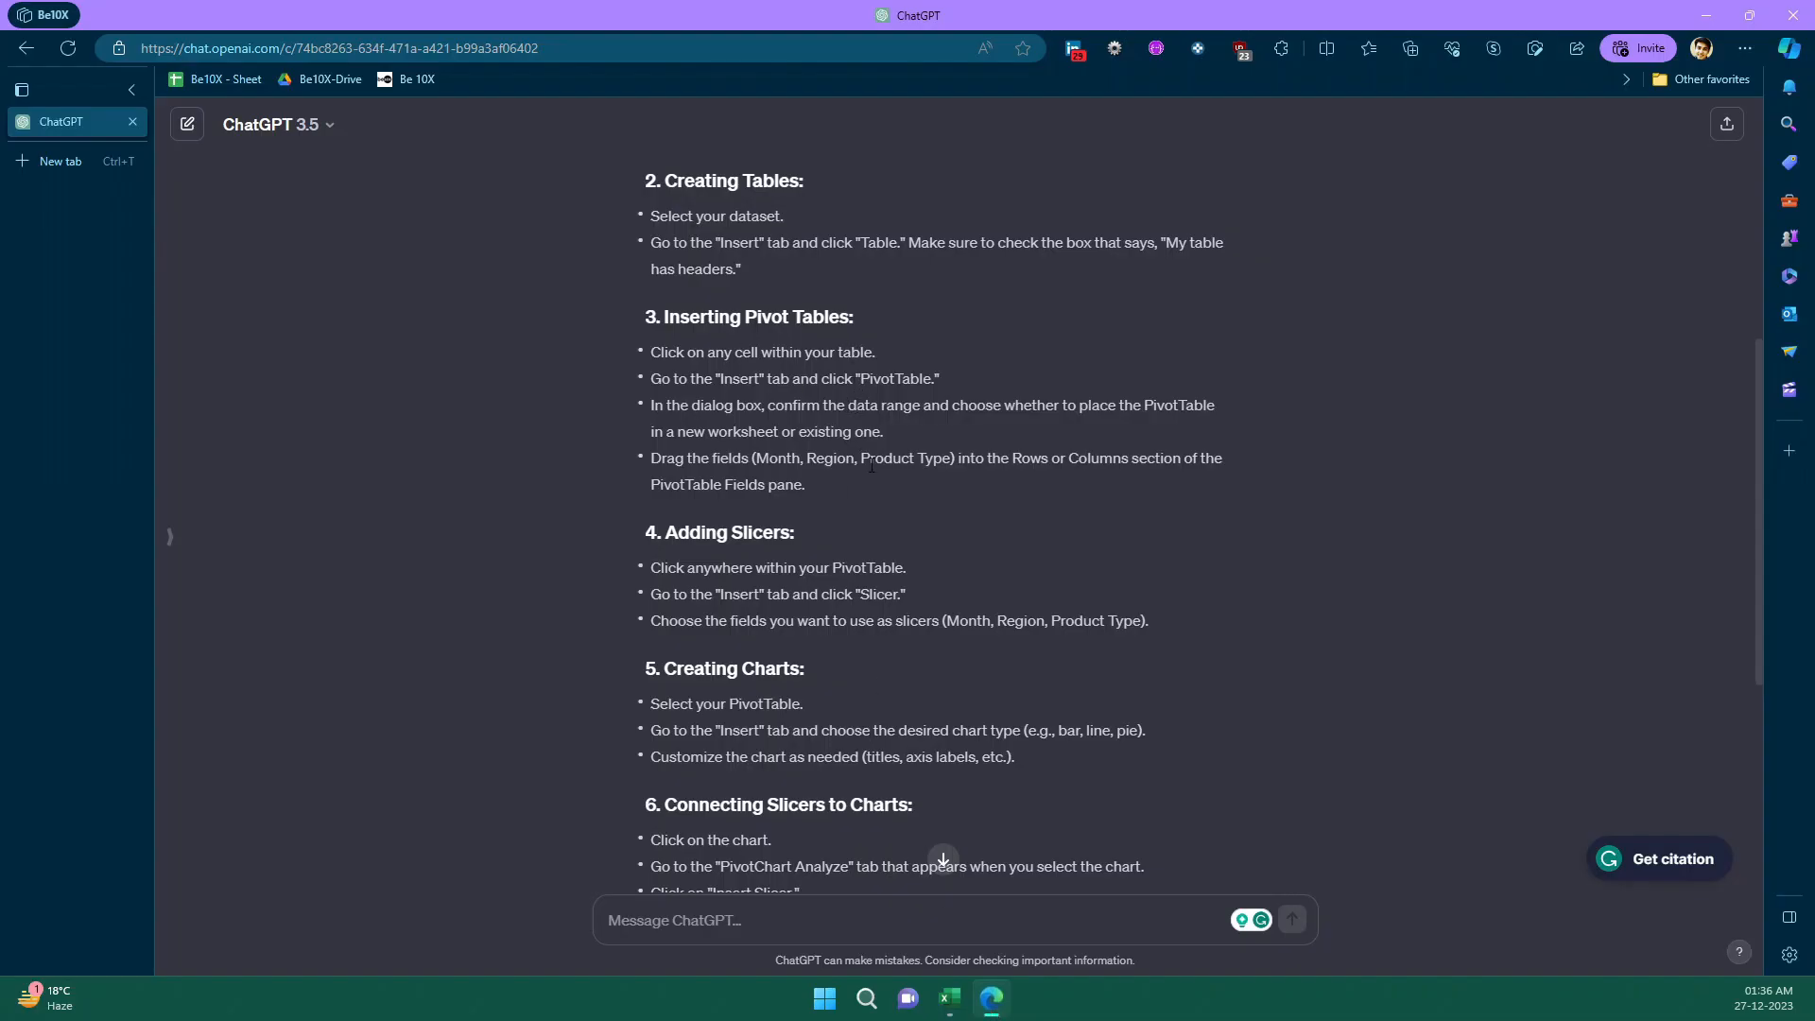
left_click_drag(664, 461, 1141, 462)
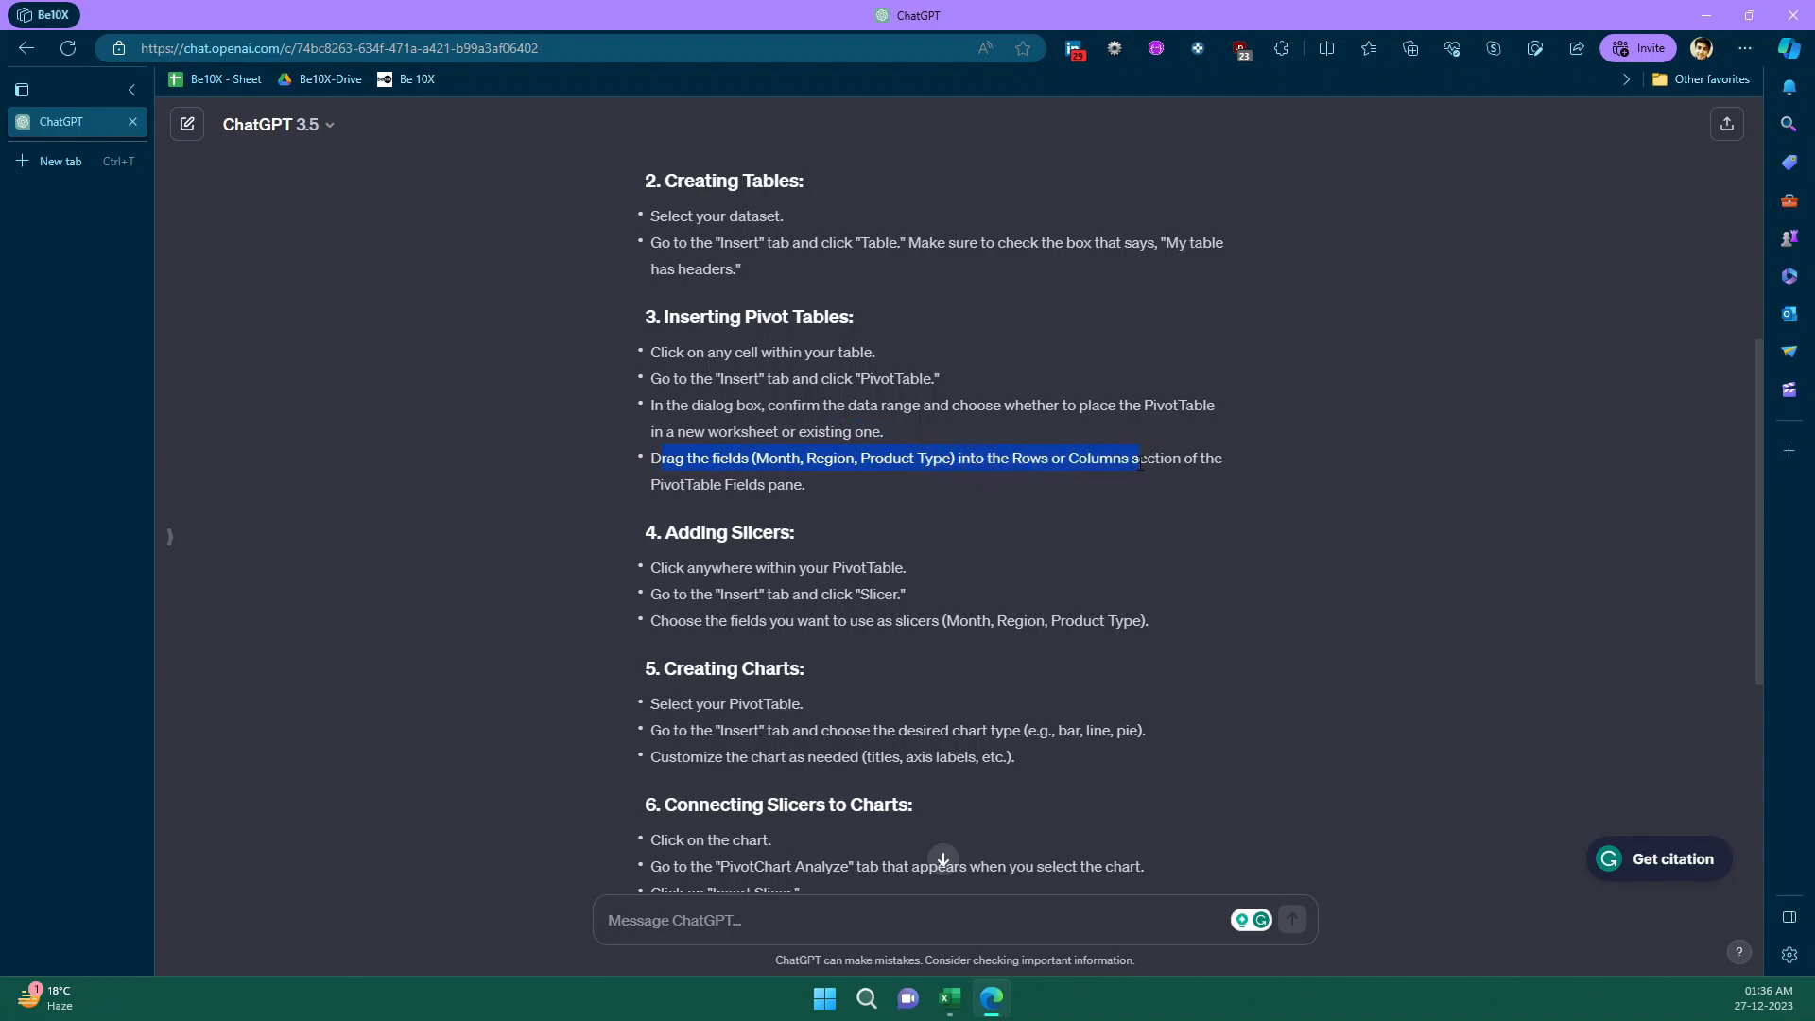
left_click(992, 1004)
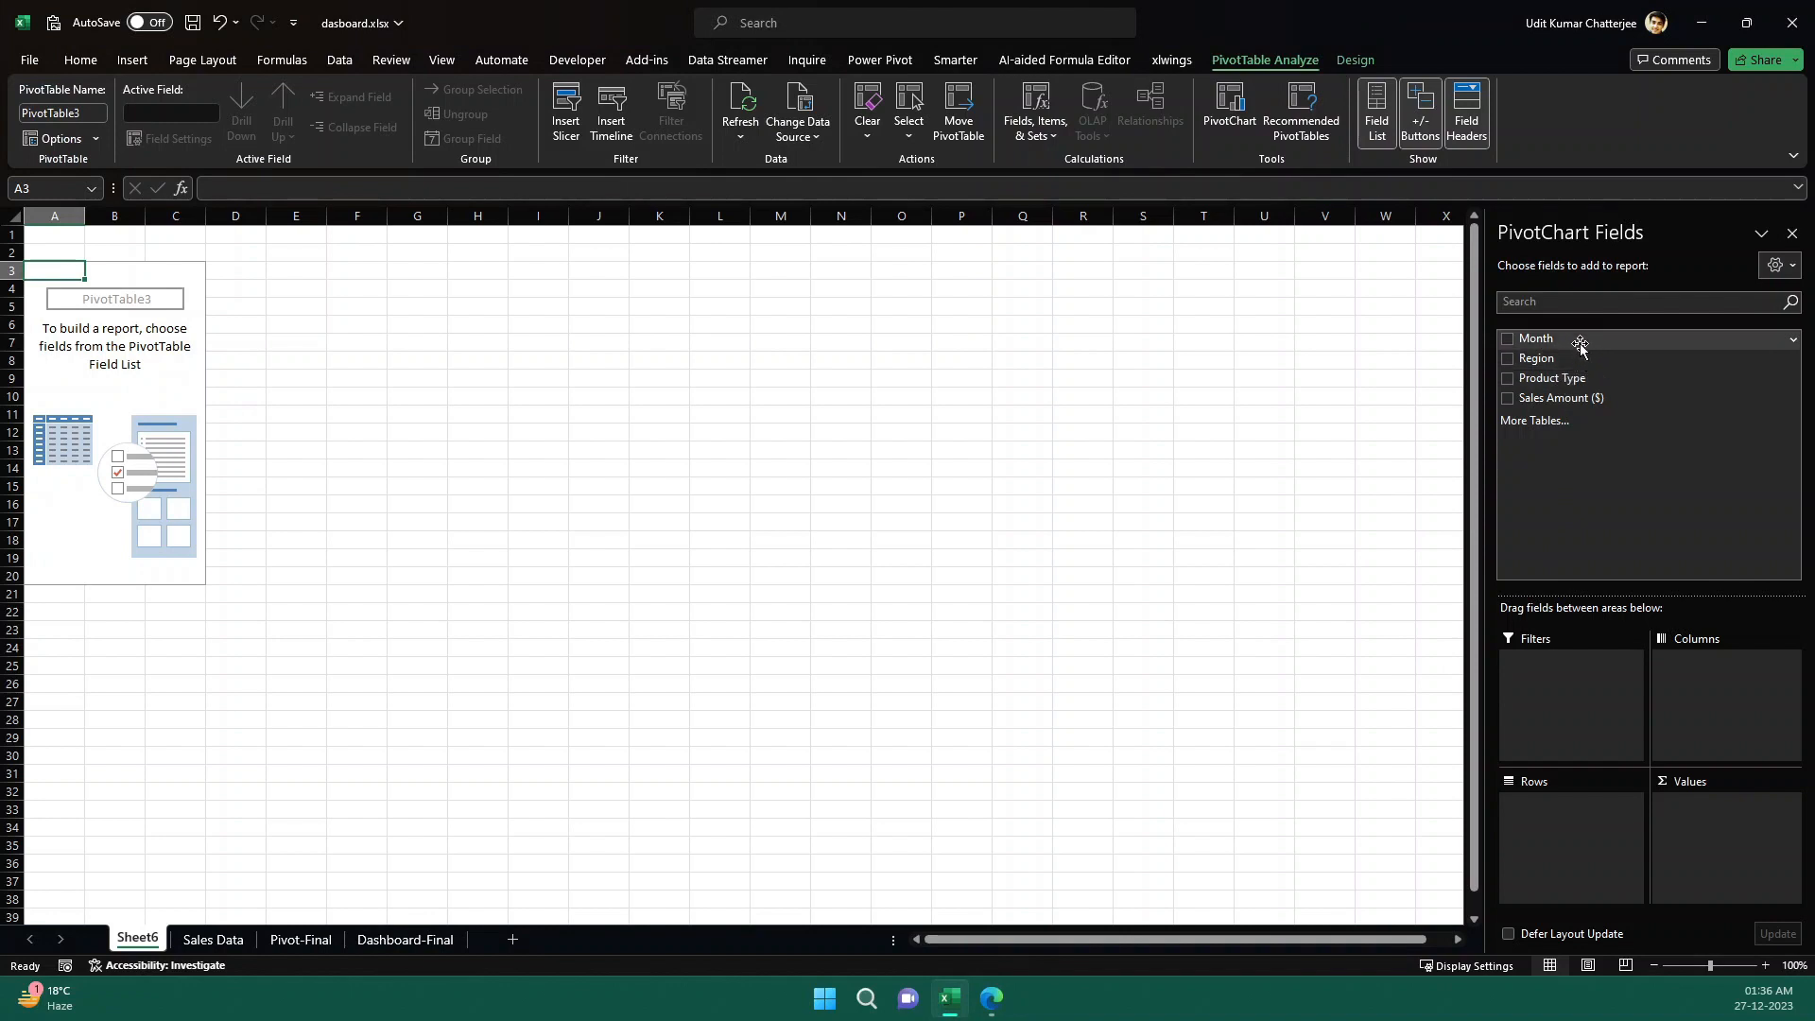
left_click_drag(1580, 345, 1588, 817)
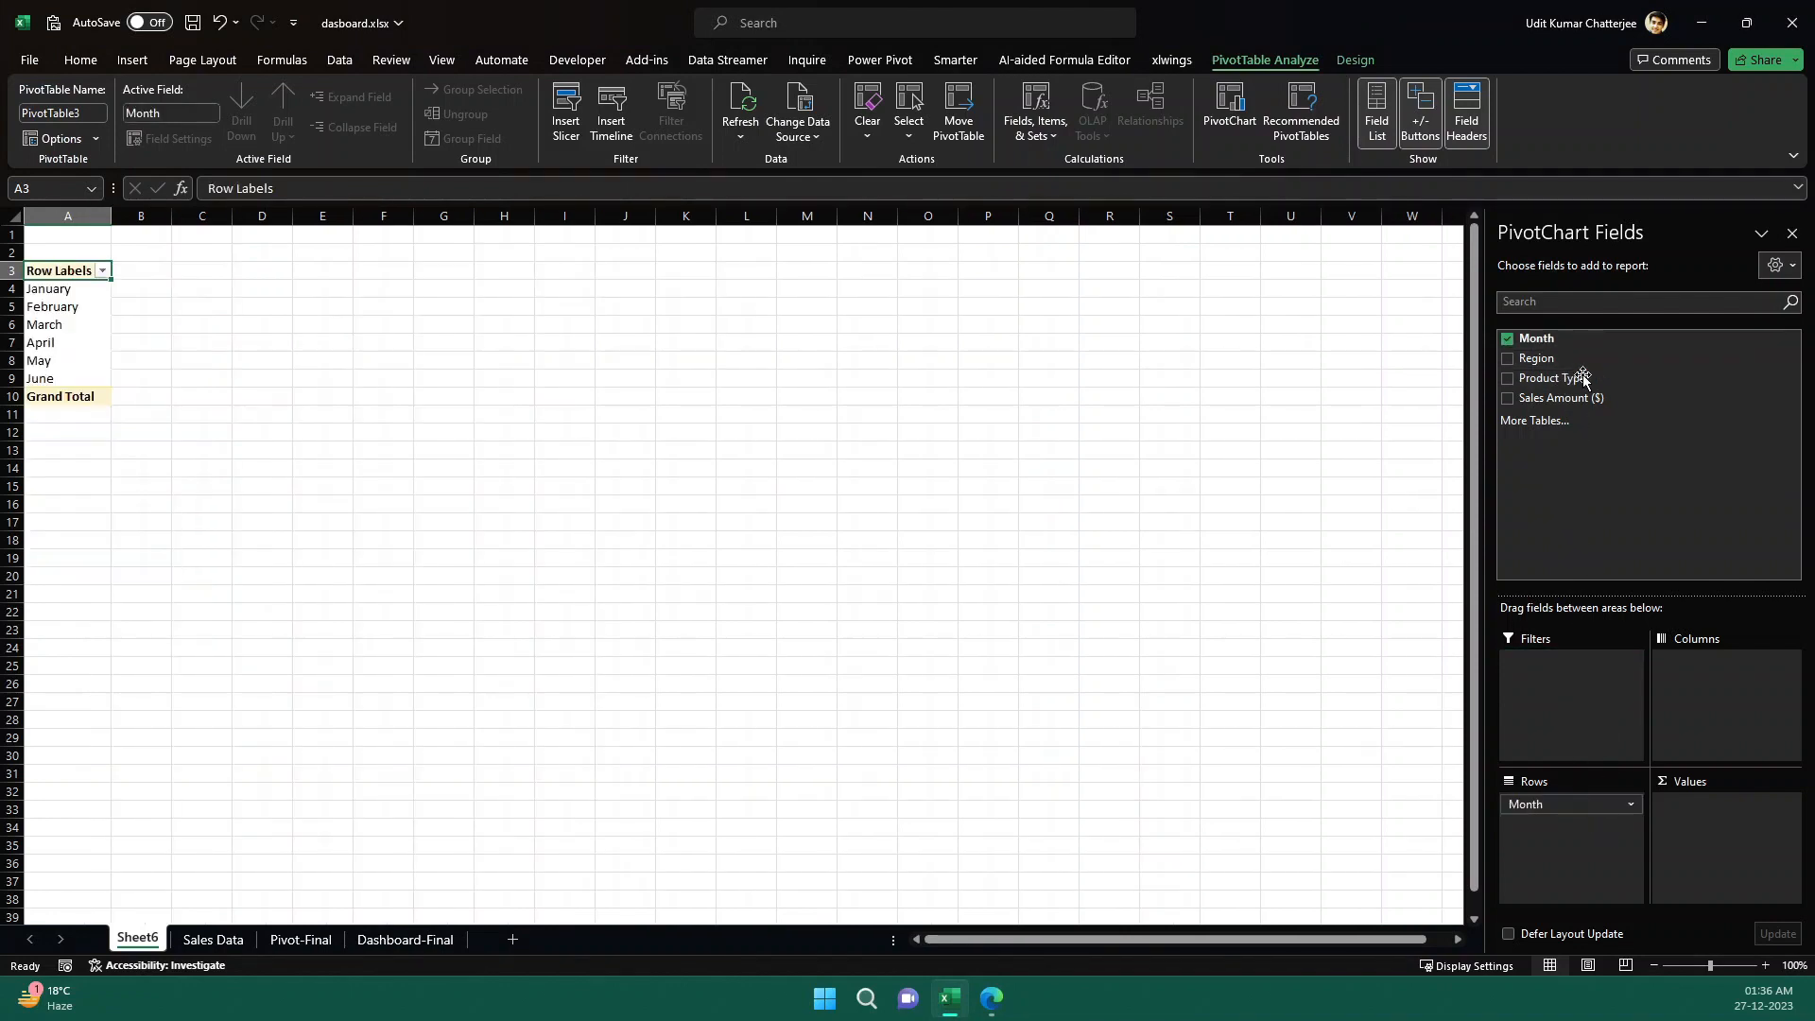
left_click_drag(1576, 359, 1750, 711)
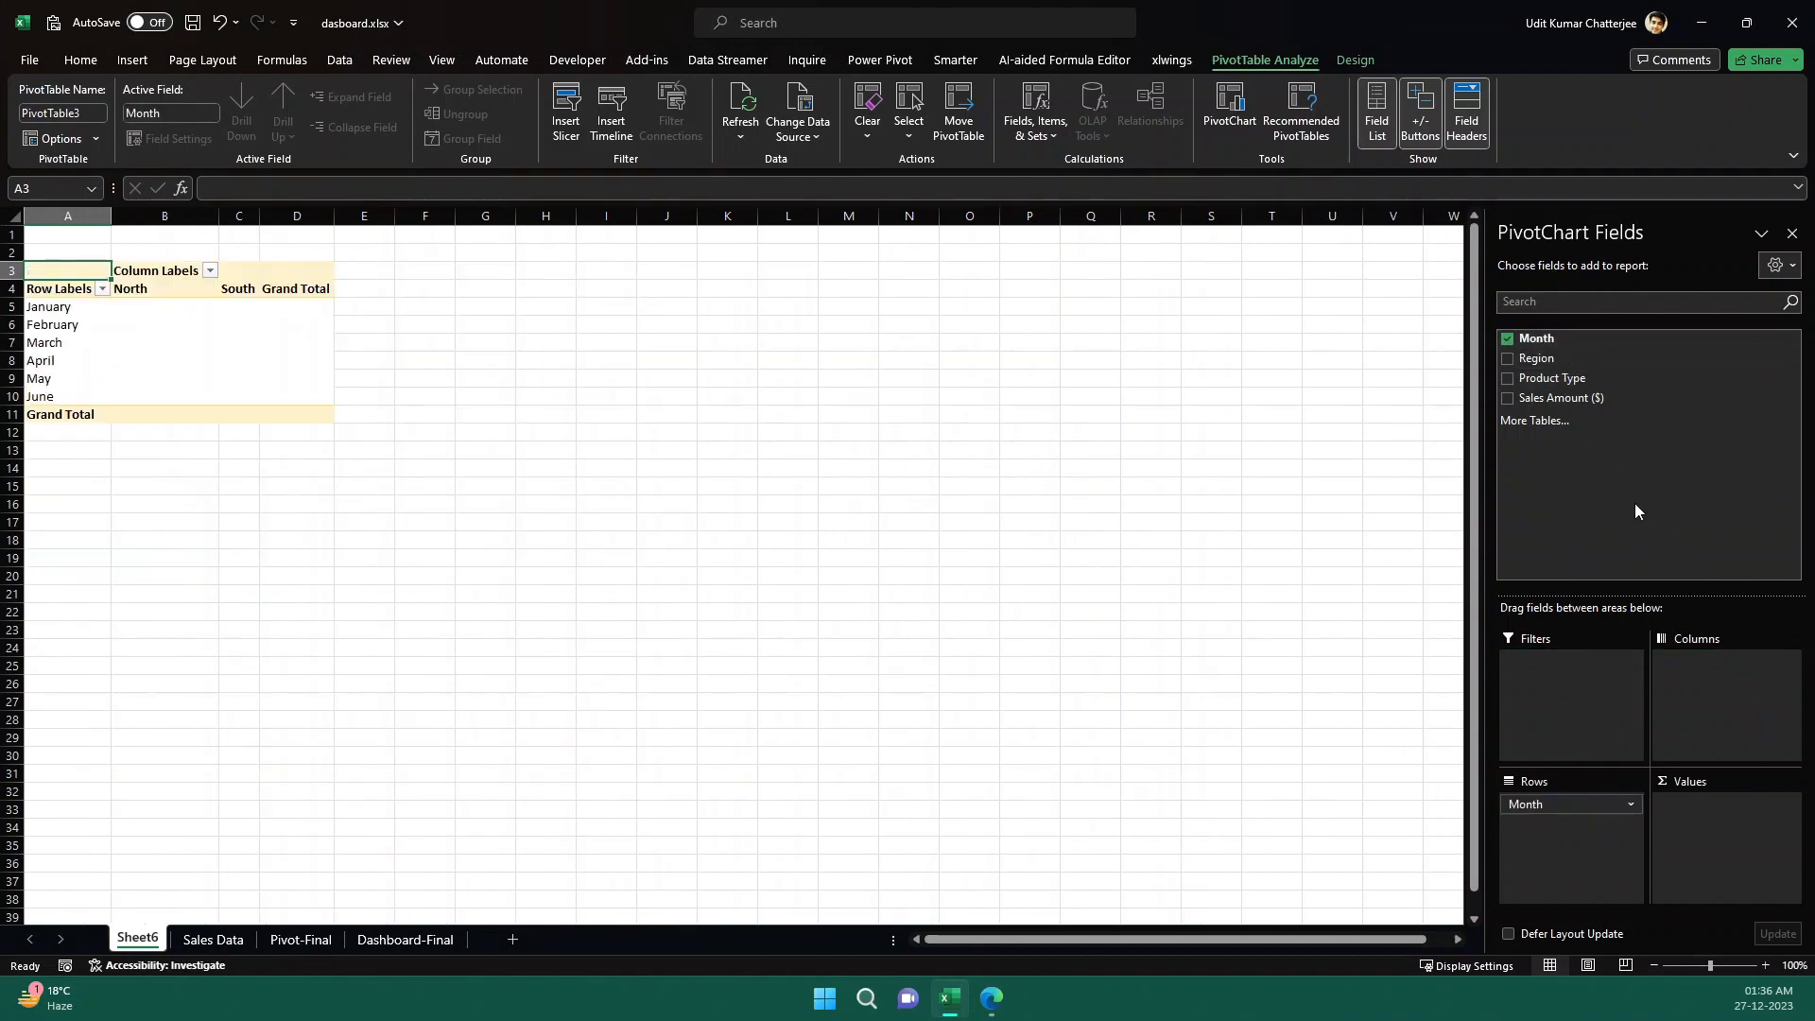
left_click_drag(1581, 386, 1580, 683)
left_click_drag(1579, 397, 1686, 821)
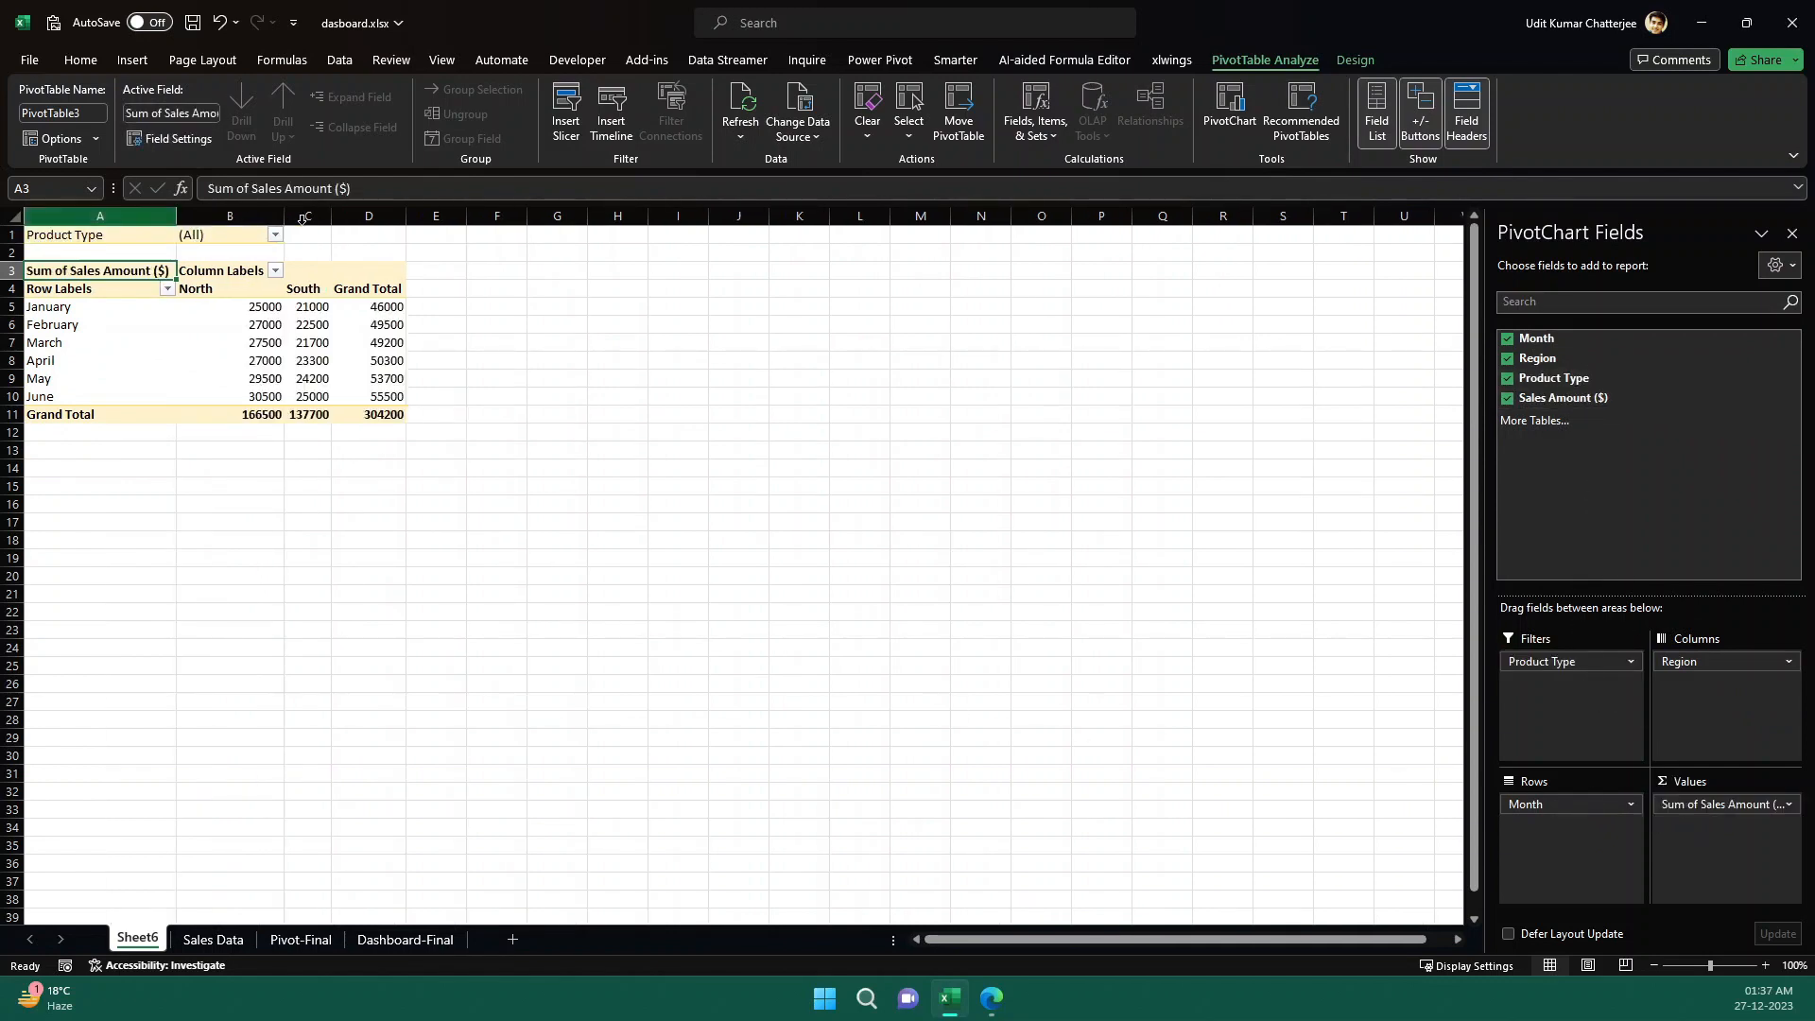
- Enable multiple-item selection in the PivotTable's Product Type filter and show only Clothing
left_click(243, 239)
left_click(276, 235)
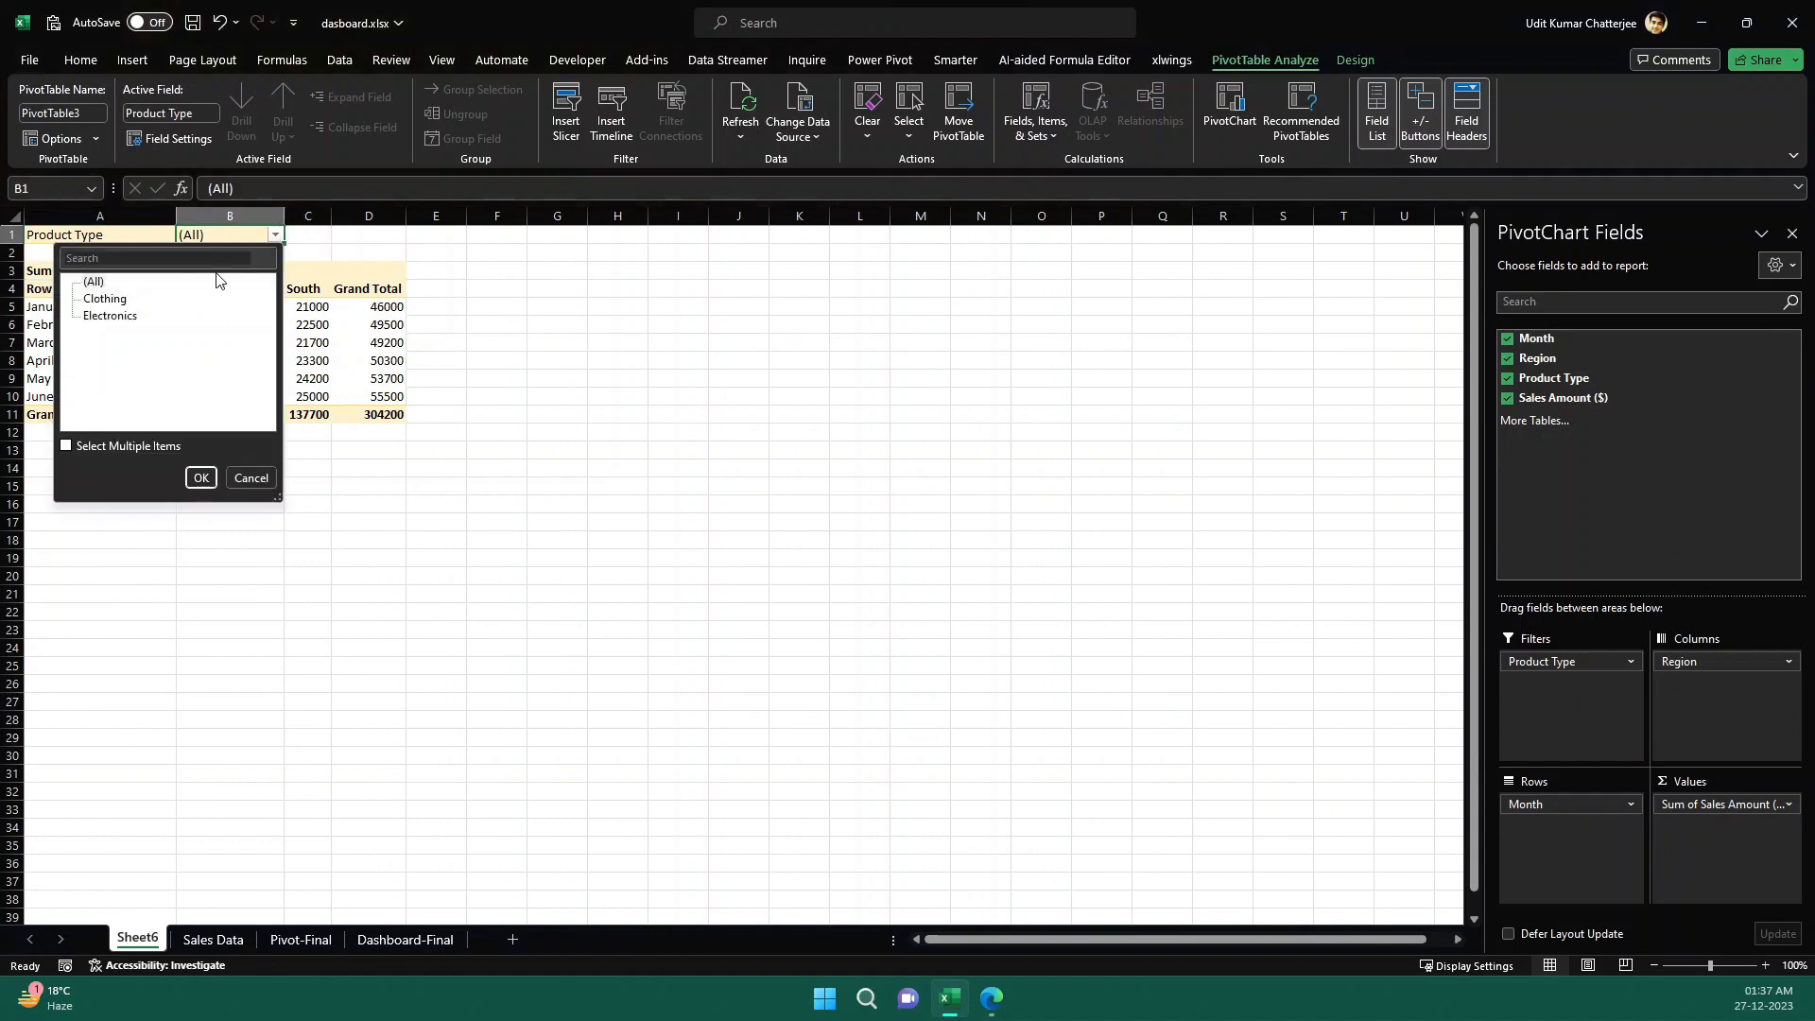
left_click(102, 449)
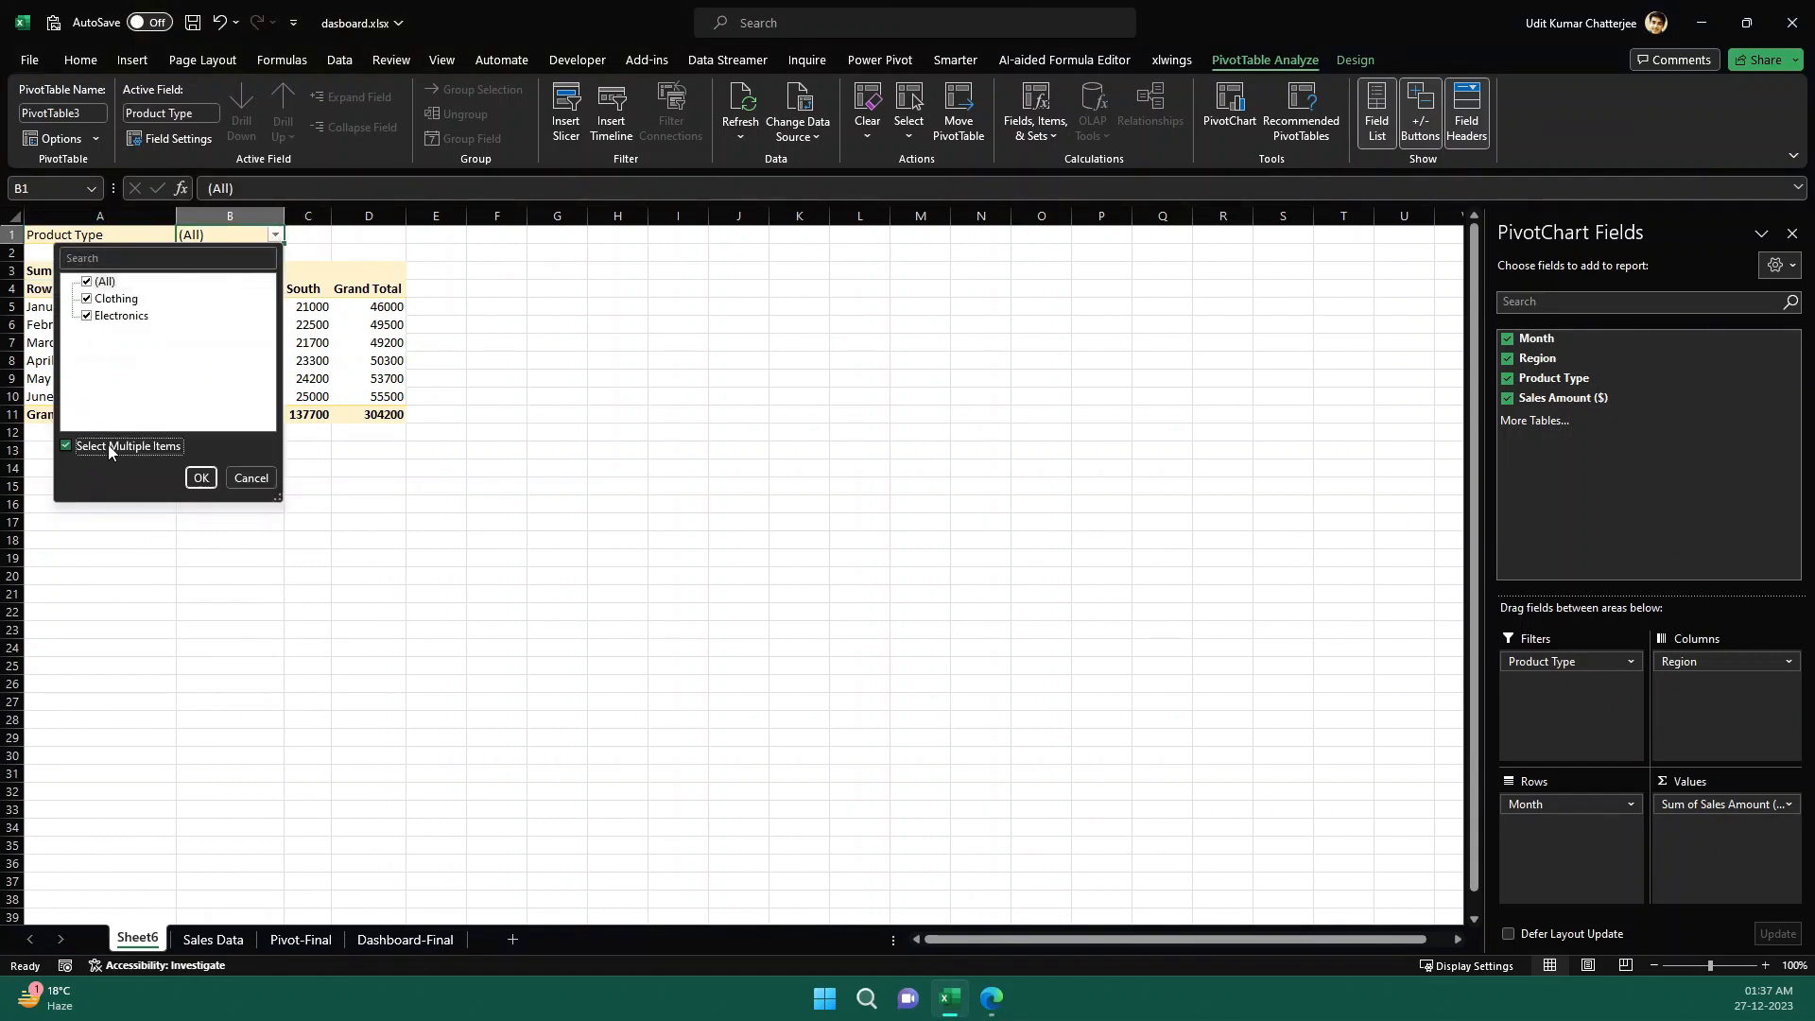
left_click(98, 284)
left_click(88, 300)
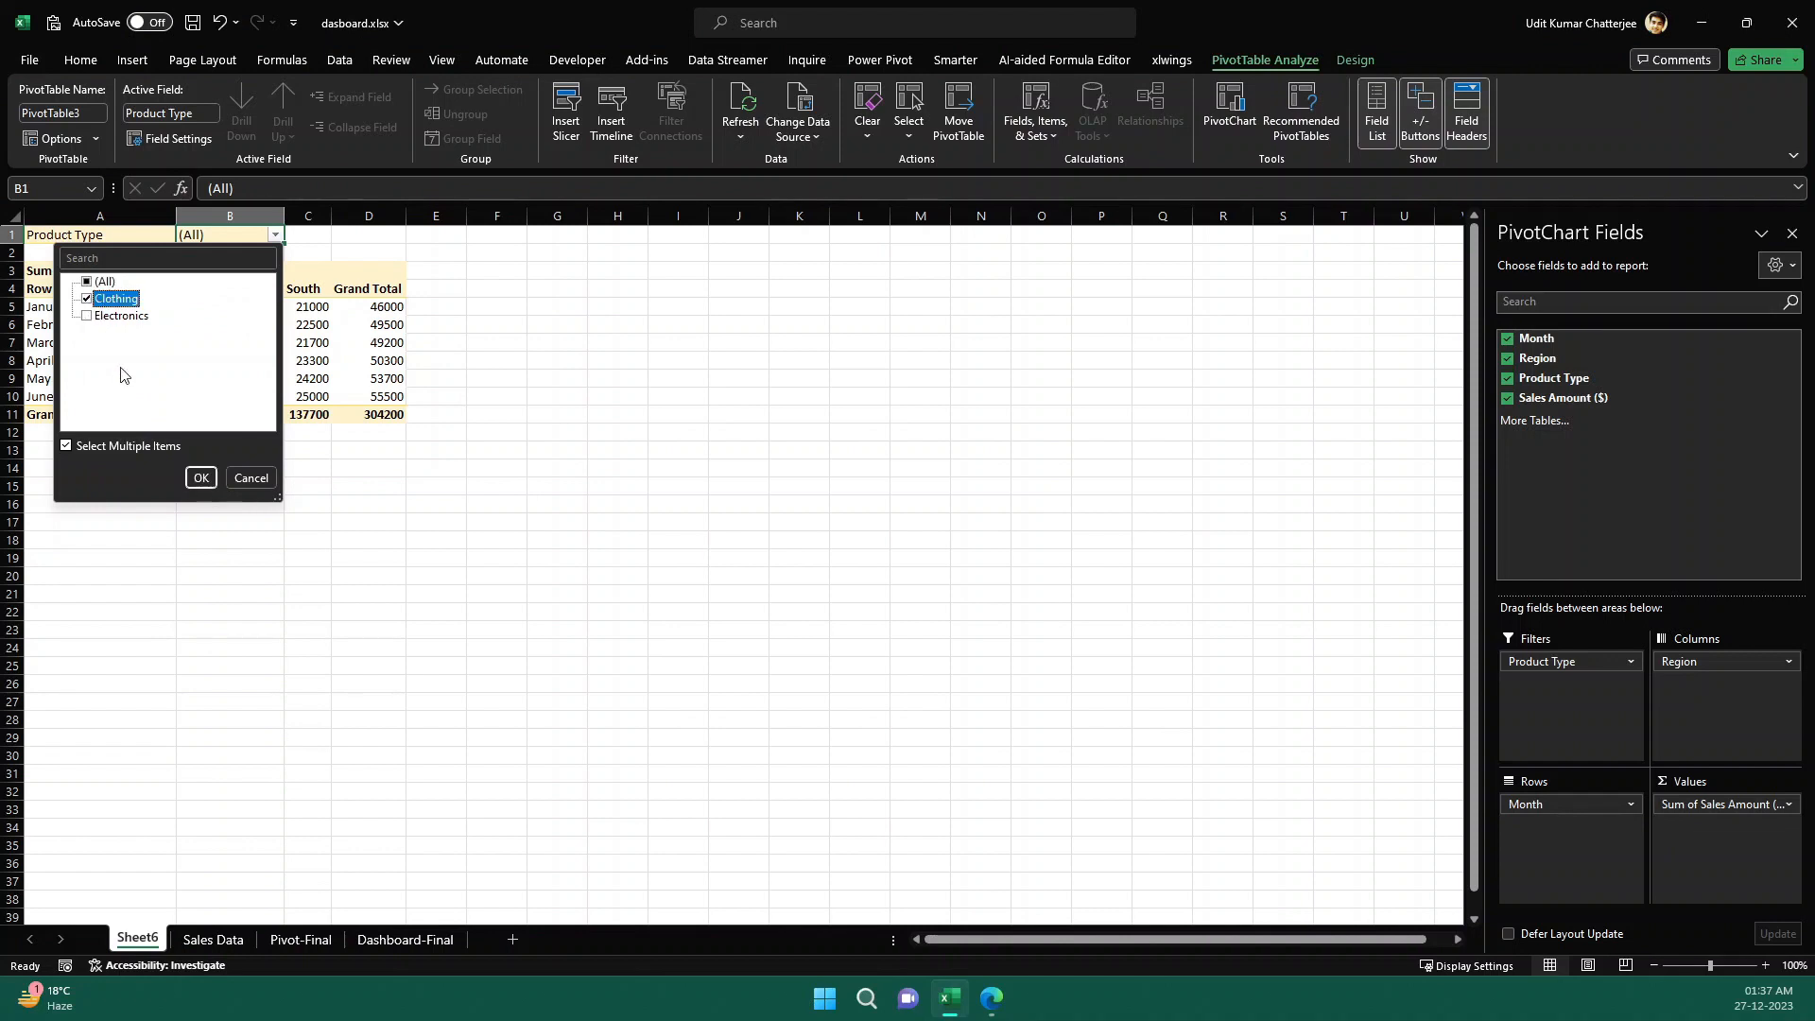
left_click(200, 478)
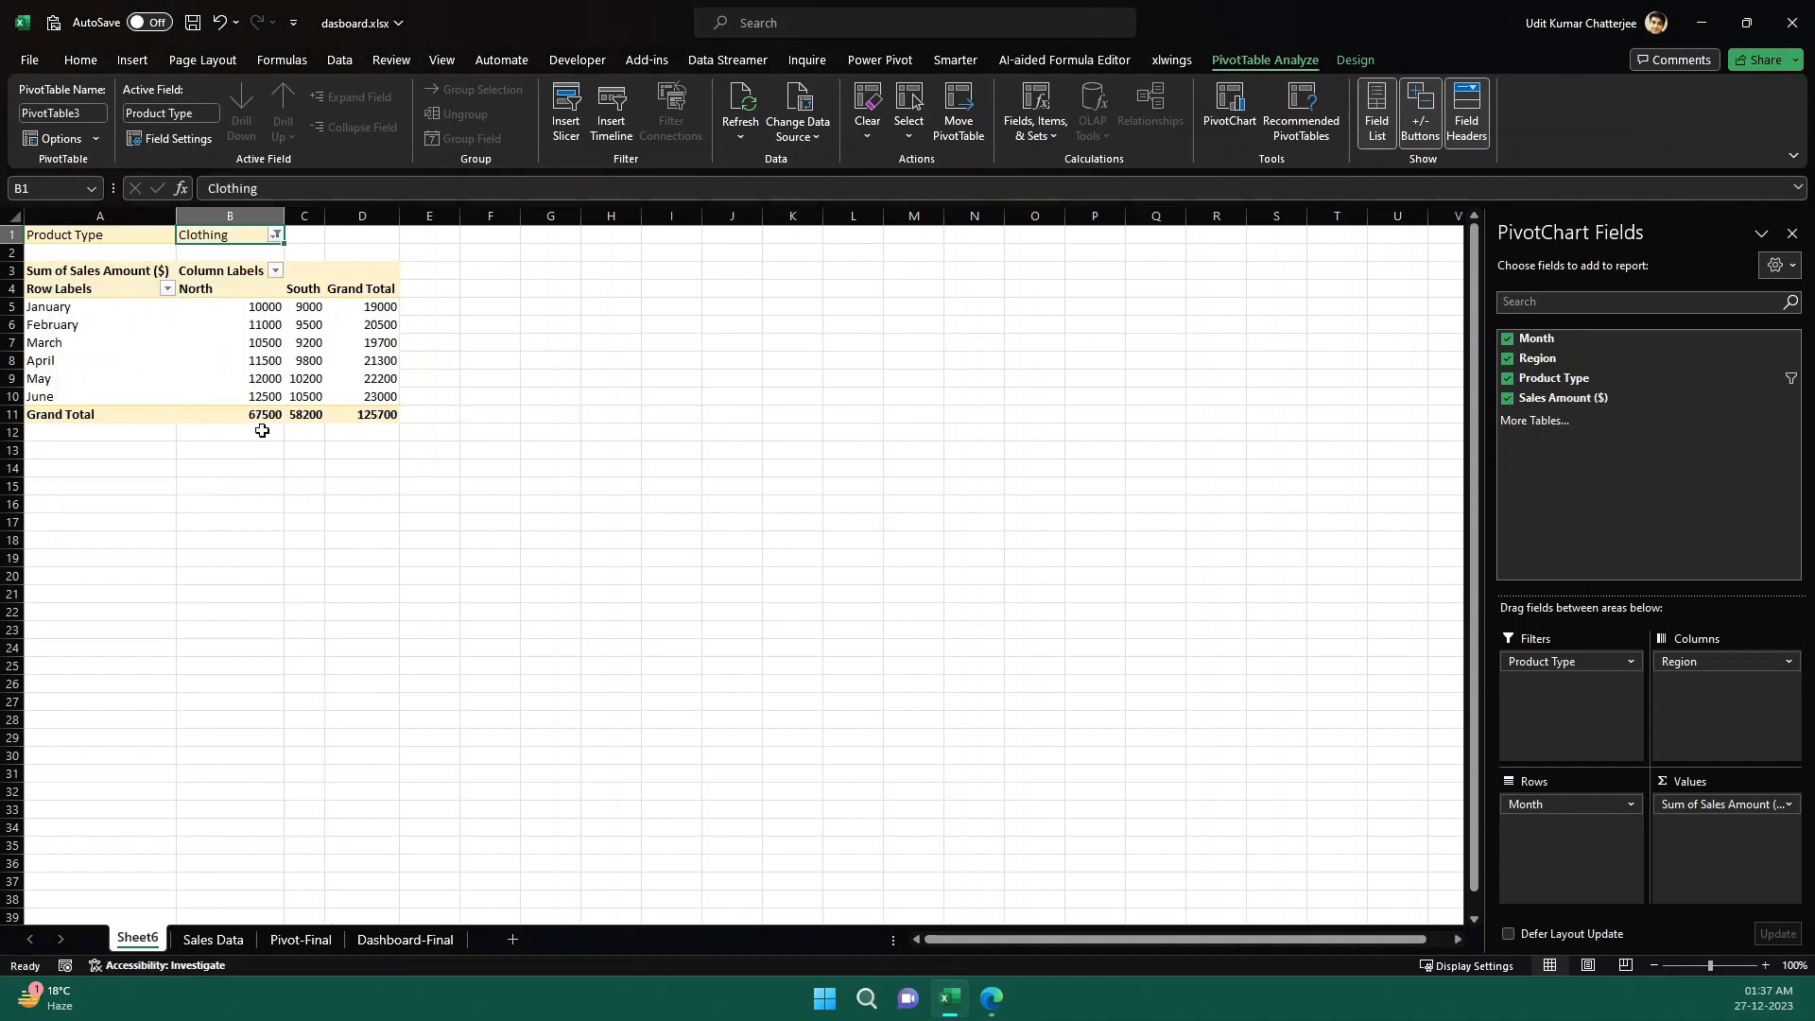
- Switch the PivotTable's Product Type filter from Clothing to Electronics
left_click(275, 235)
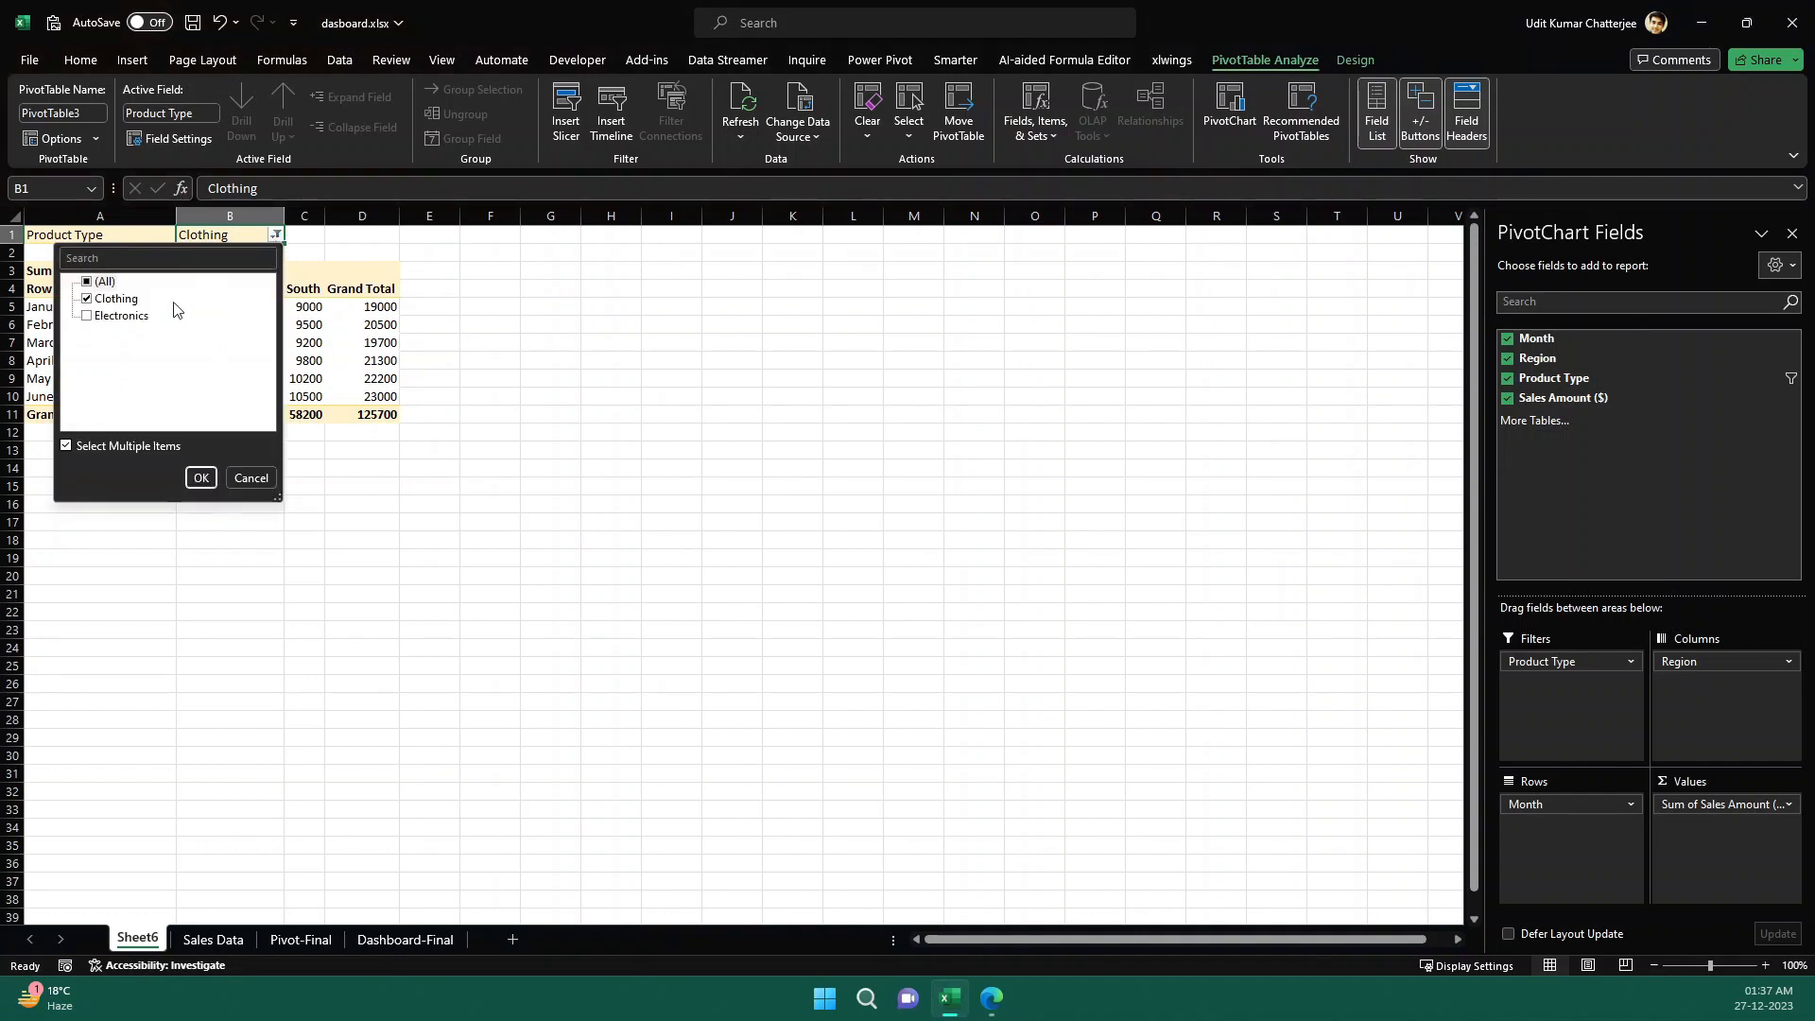
left_click(88, 300)
left_click(87, 316)
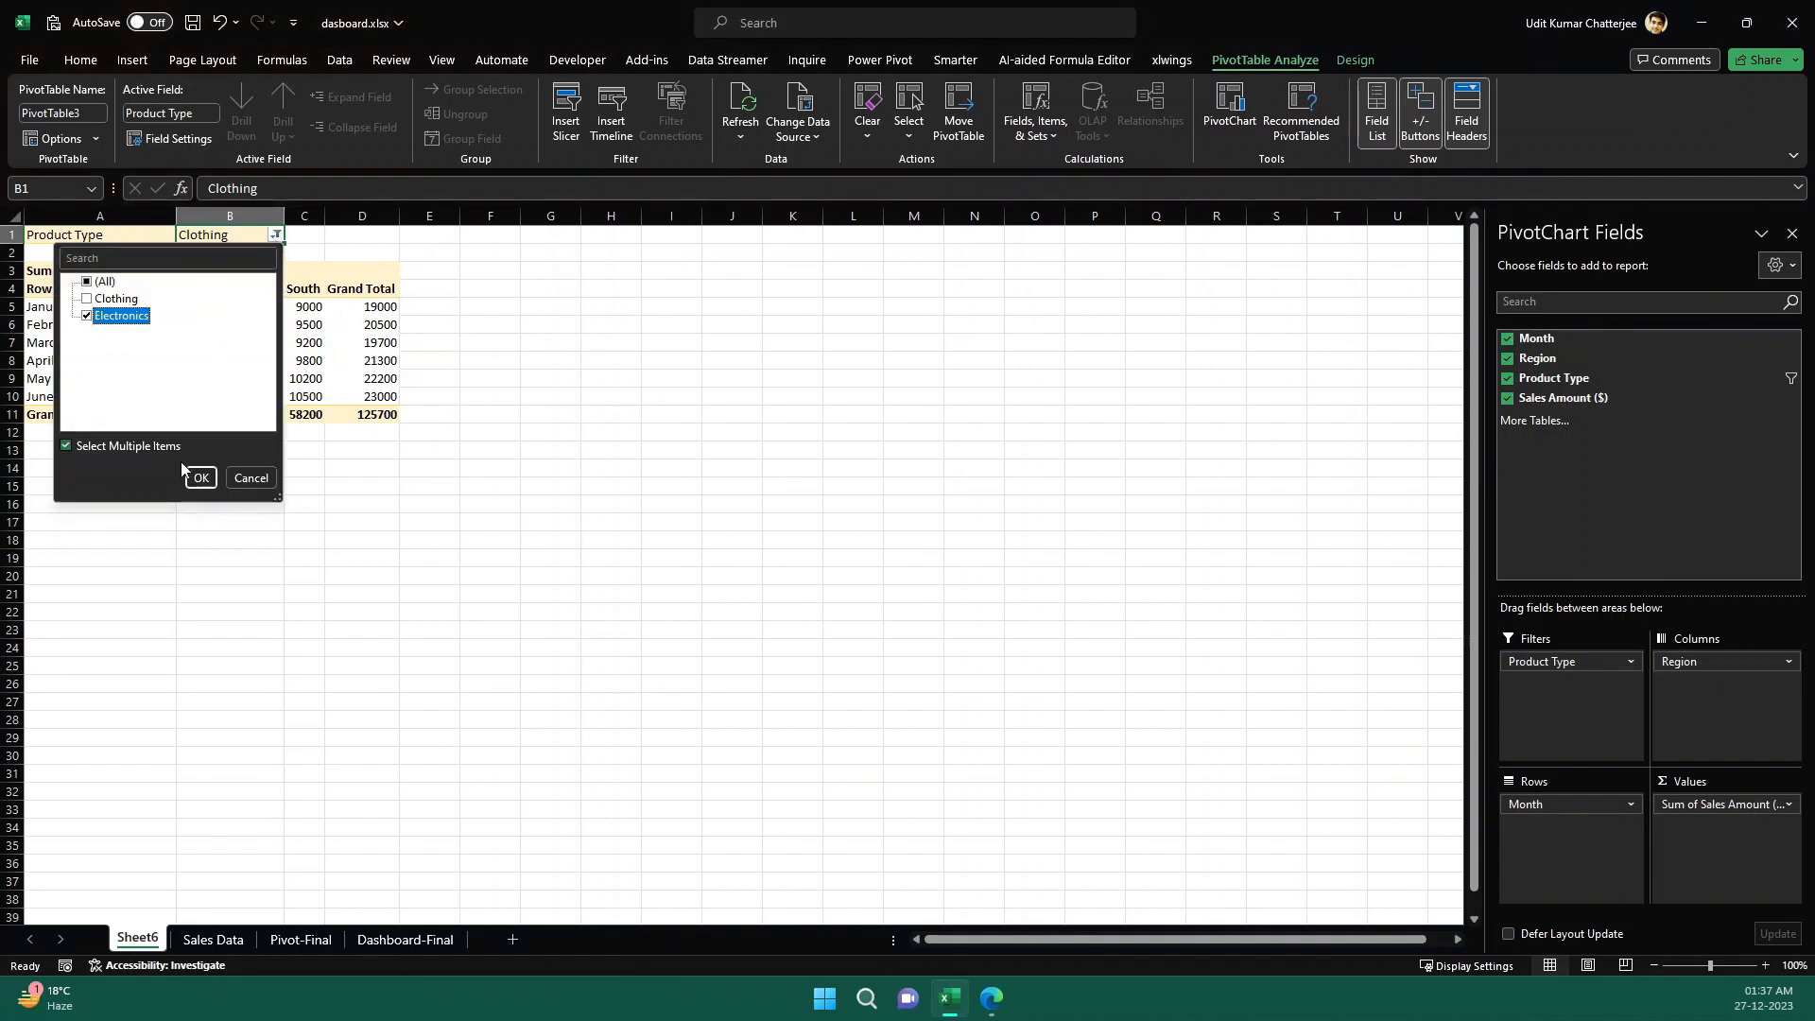
left_click(201, 477)
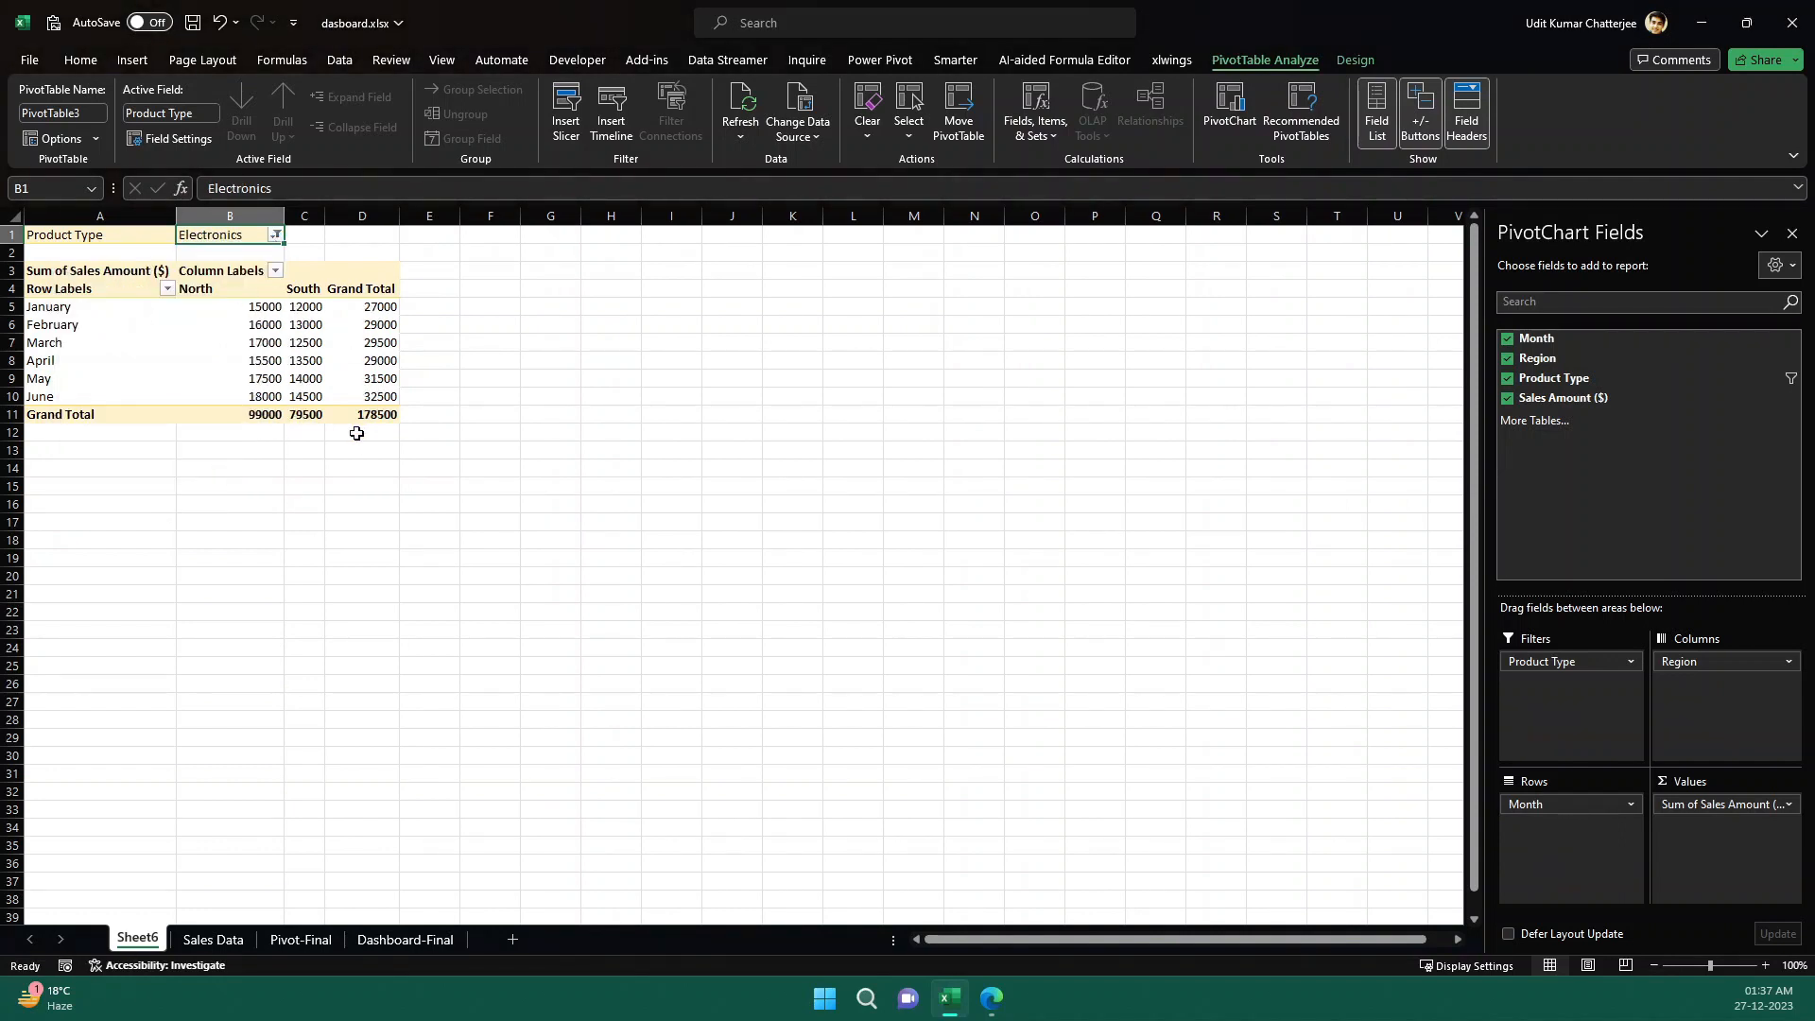
- Examine the Electronics sales in the PivotTable by month, by North and South region, and by monthly grand total
left_click_drag(96, 312, 128, 402)
left_click_drag(261, 310, 365, 397)
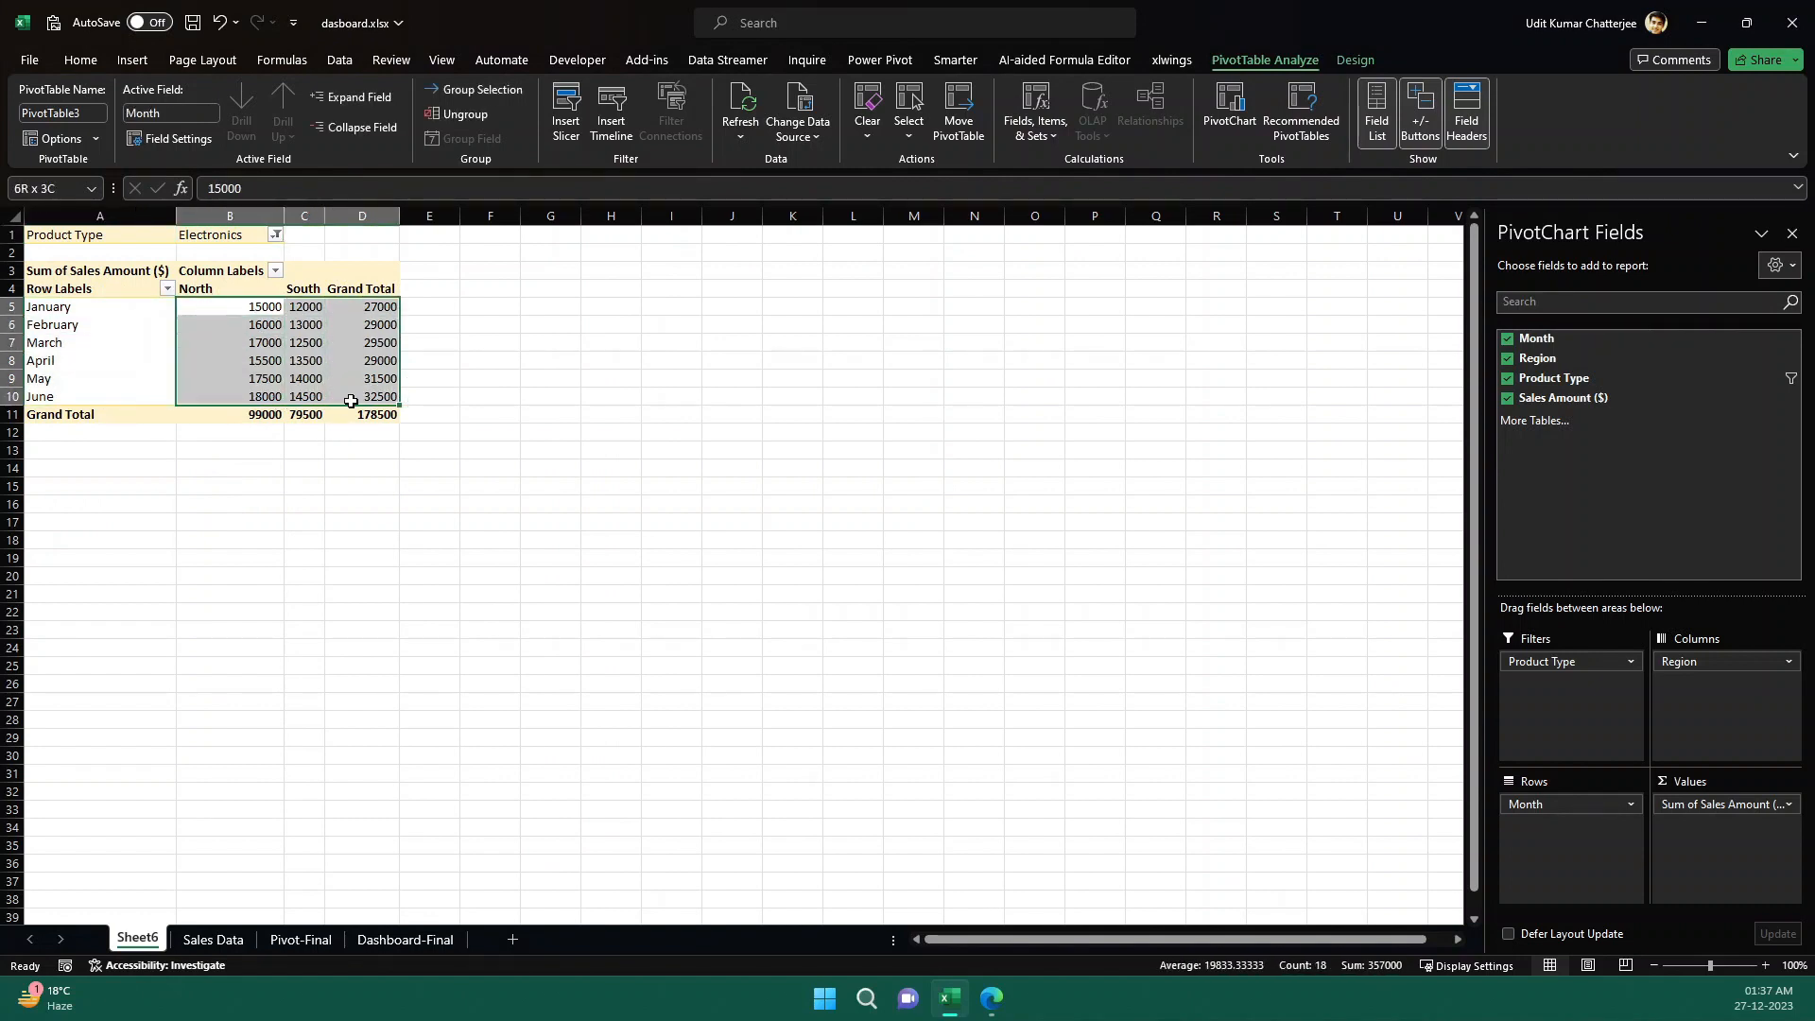
left_click(430, 341)
left_click_drag(274, 308, 317, 396)
left_click_drag(374, 313, 376, 397)
left_click(430, 341)
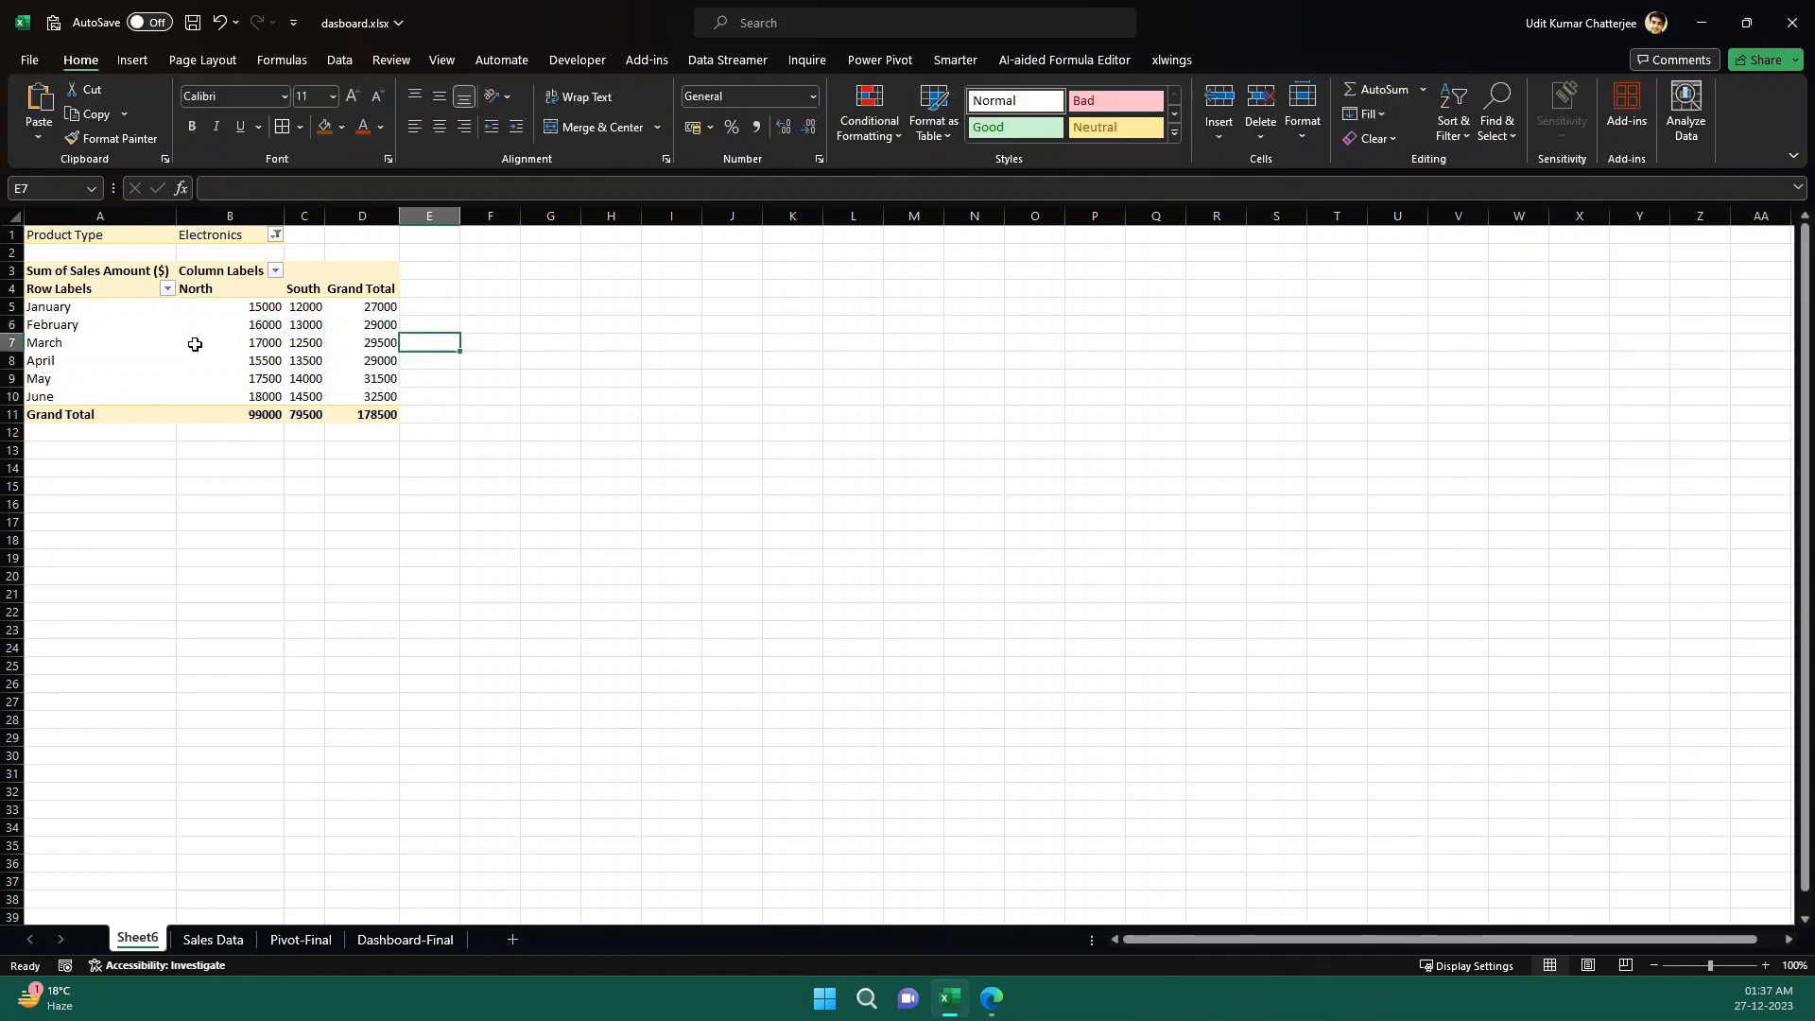
left_click(221, 342)
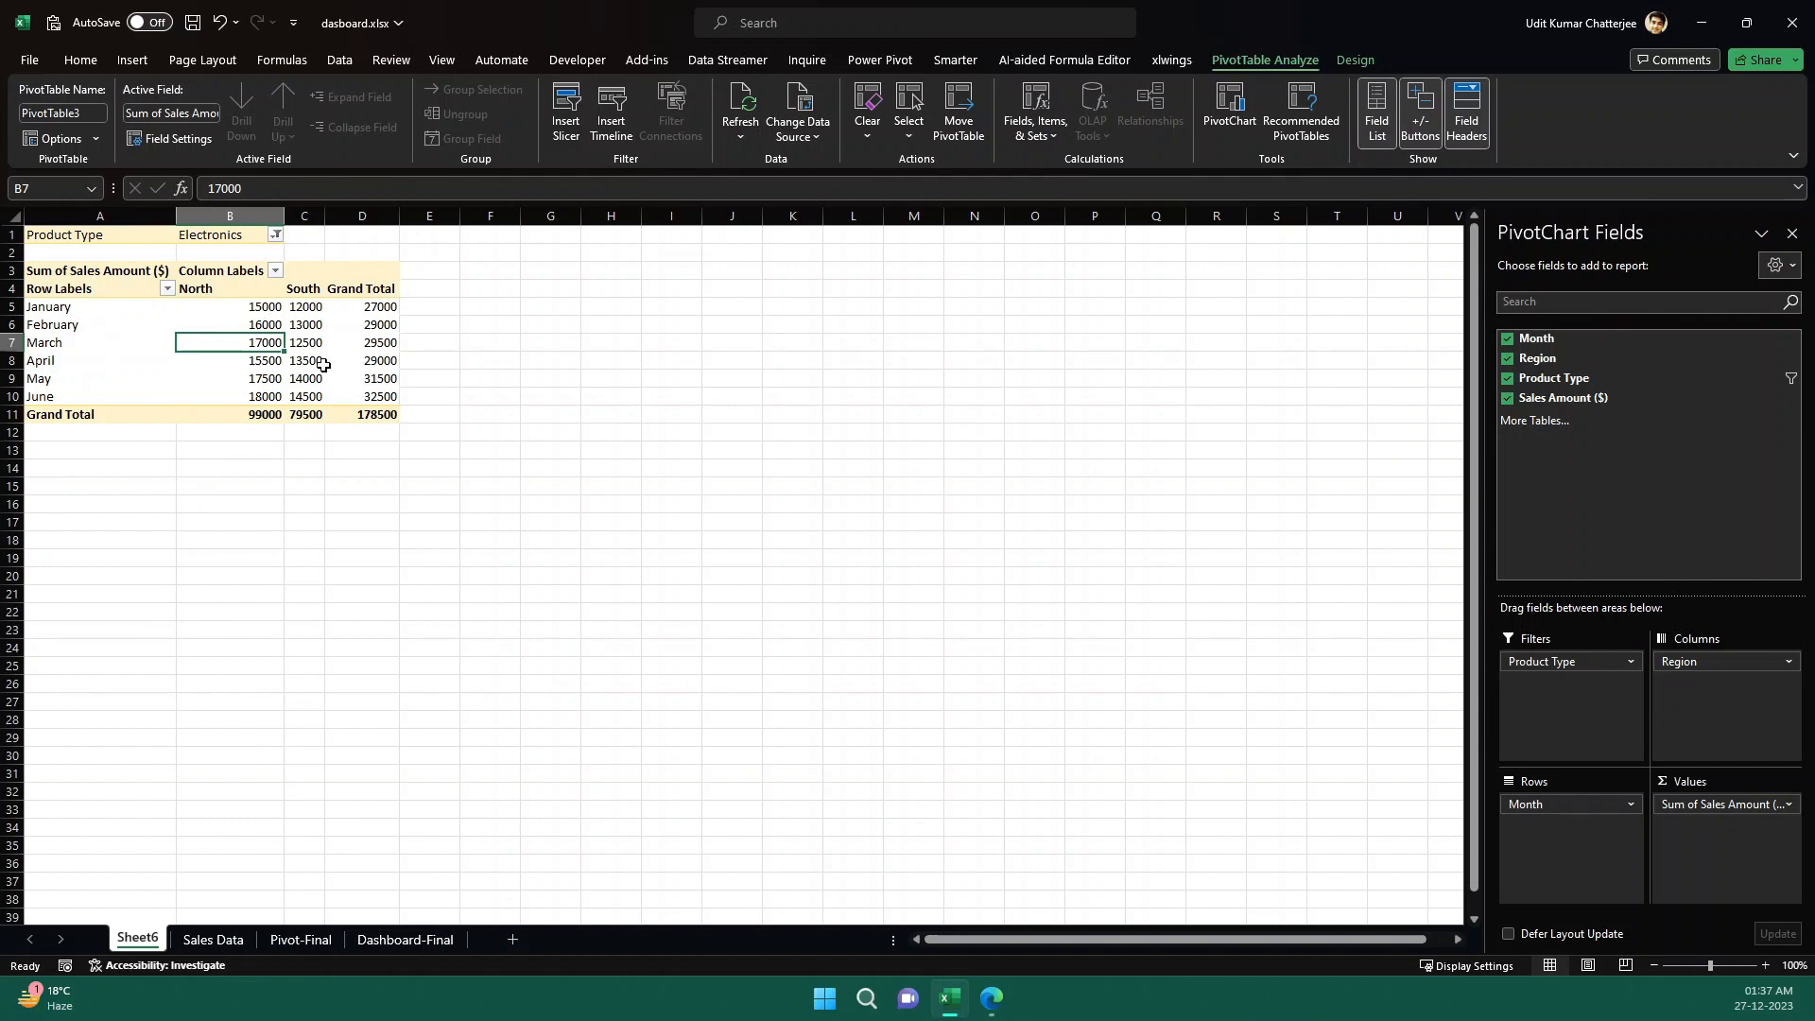
- After checking ChatGPT's slicer guidance, insert a Product Type slicer for the PivotTable and place it beside the table
left_click(993, 998)
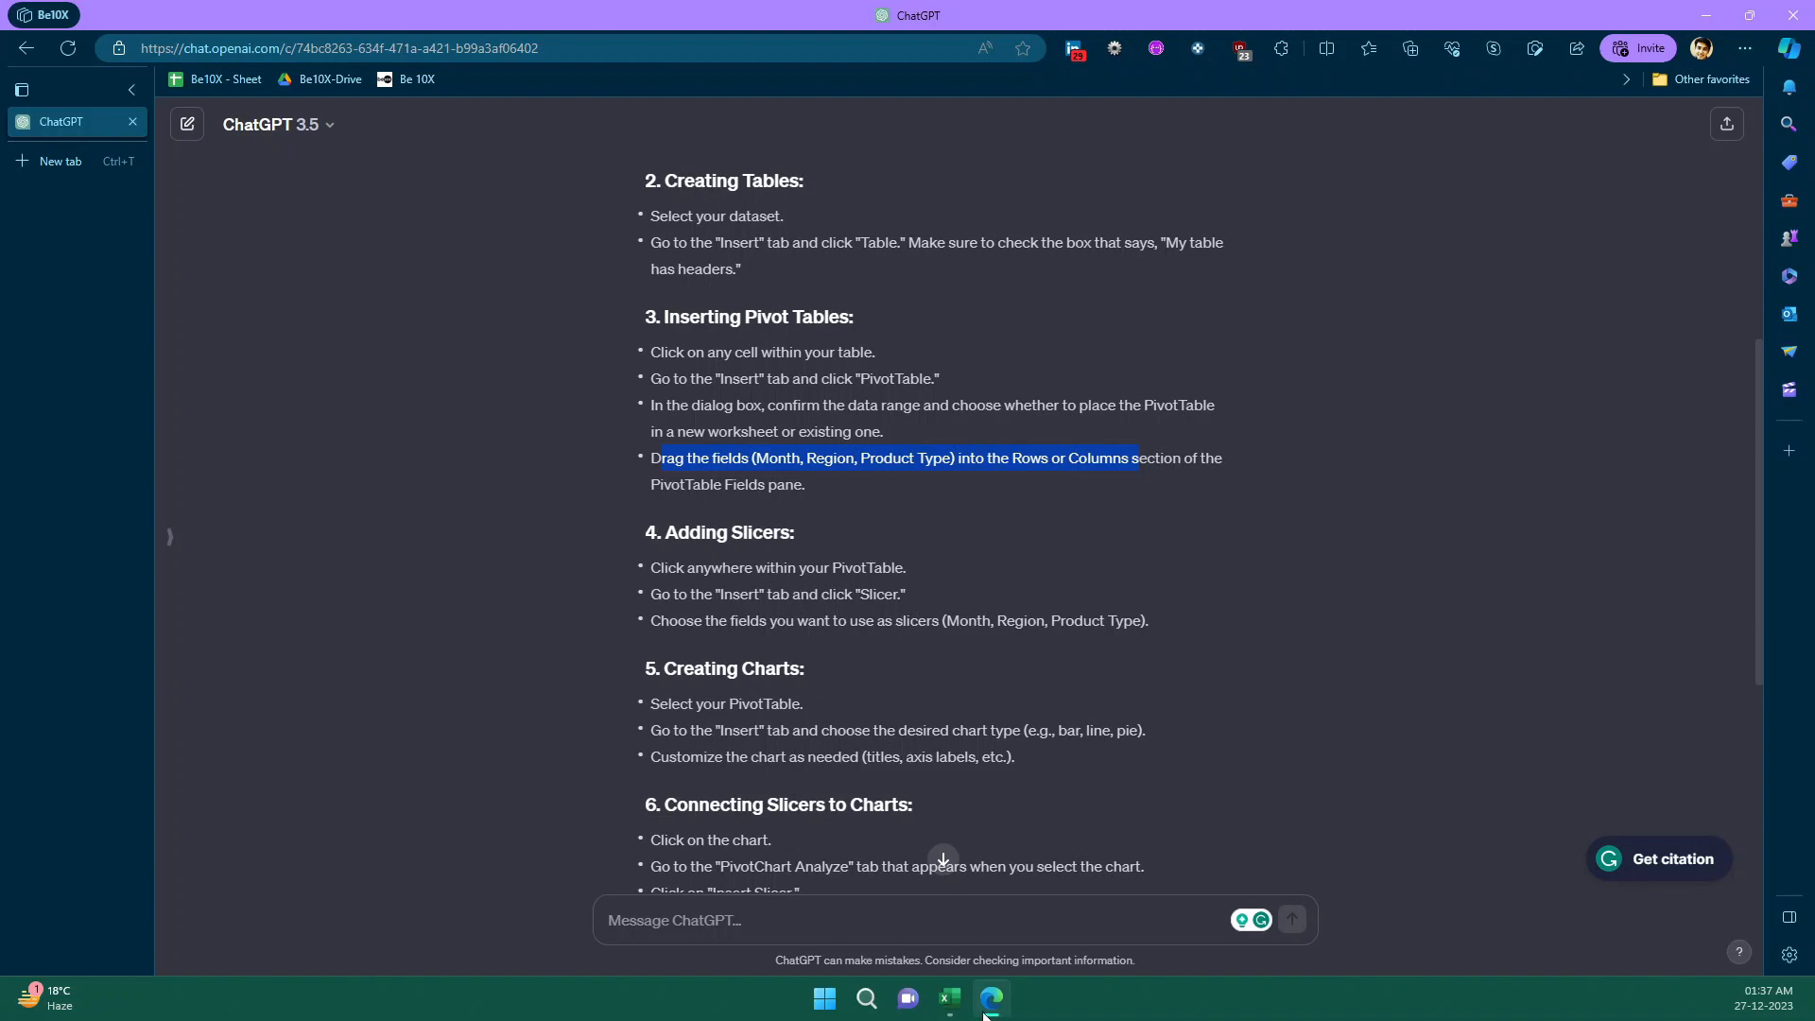
key("alt+Tab")
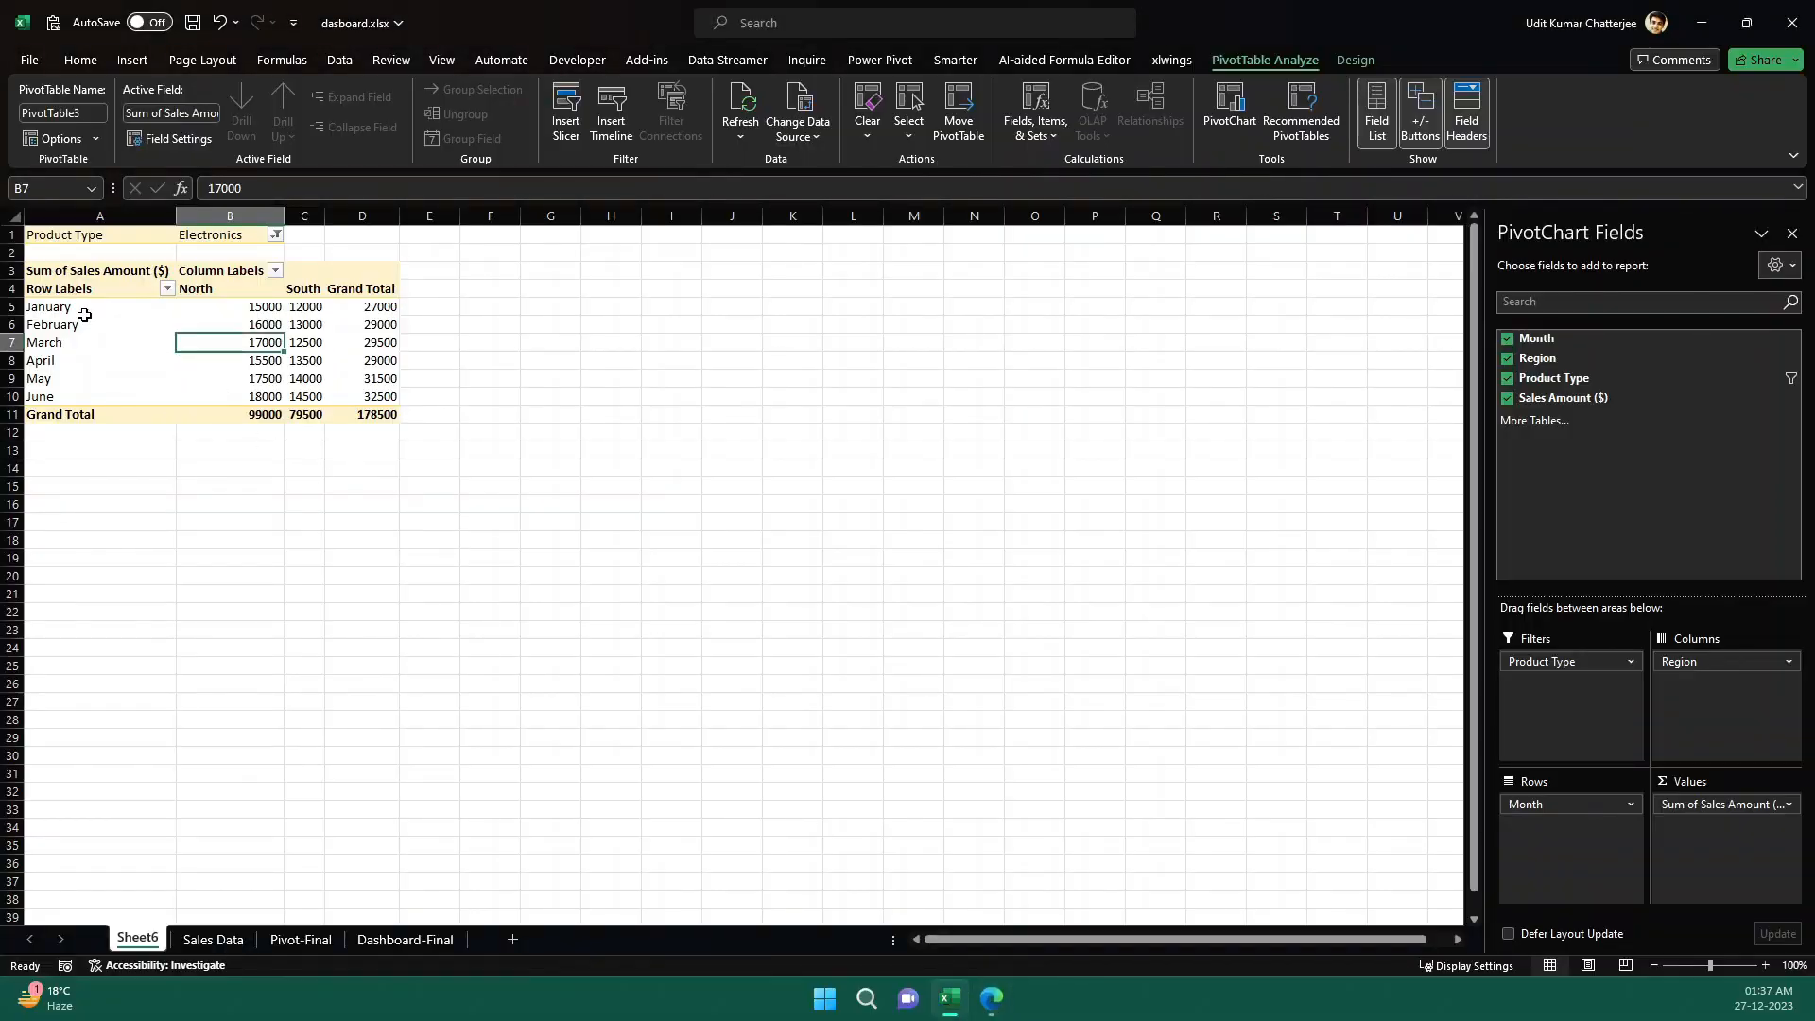
left_click(84, 312)
left_click(148, 61)
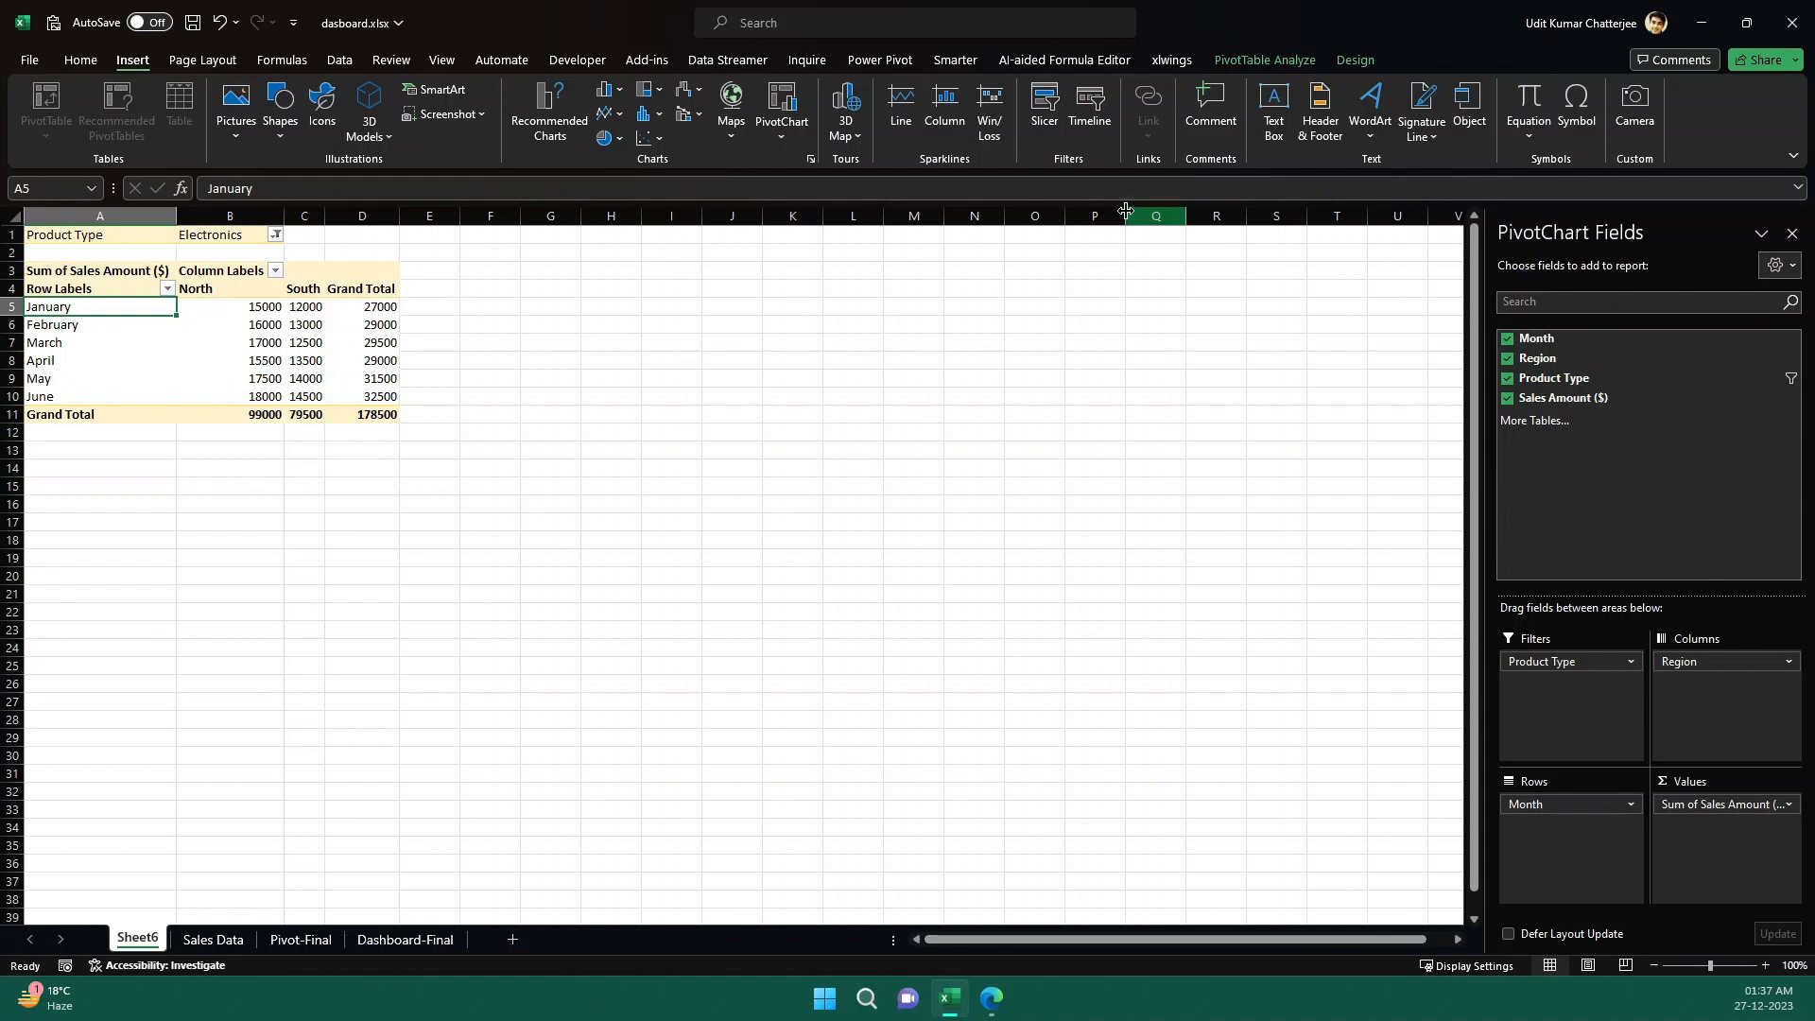
left_click(1041, 123)
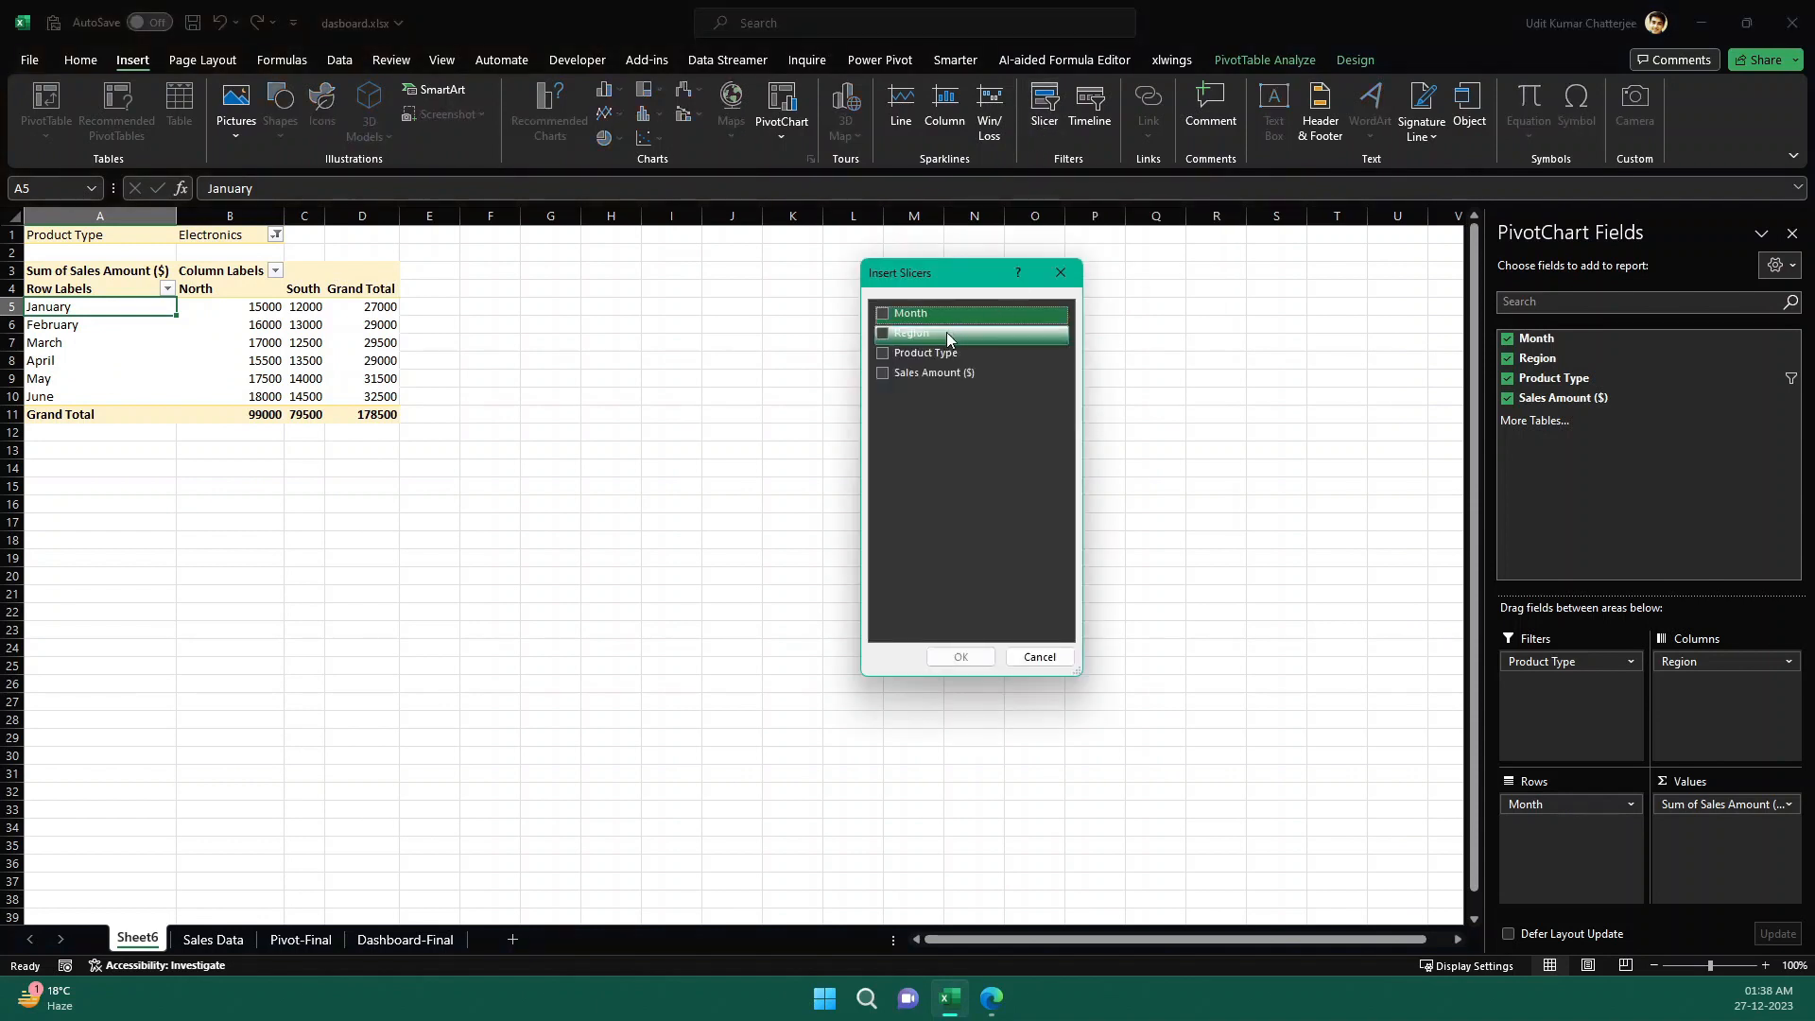
left_click(883, 353)
left_click(958, 659)
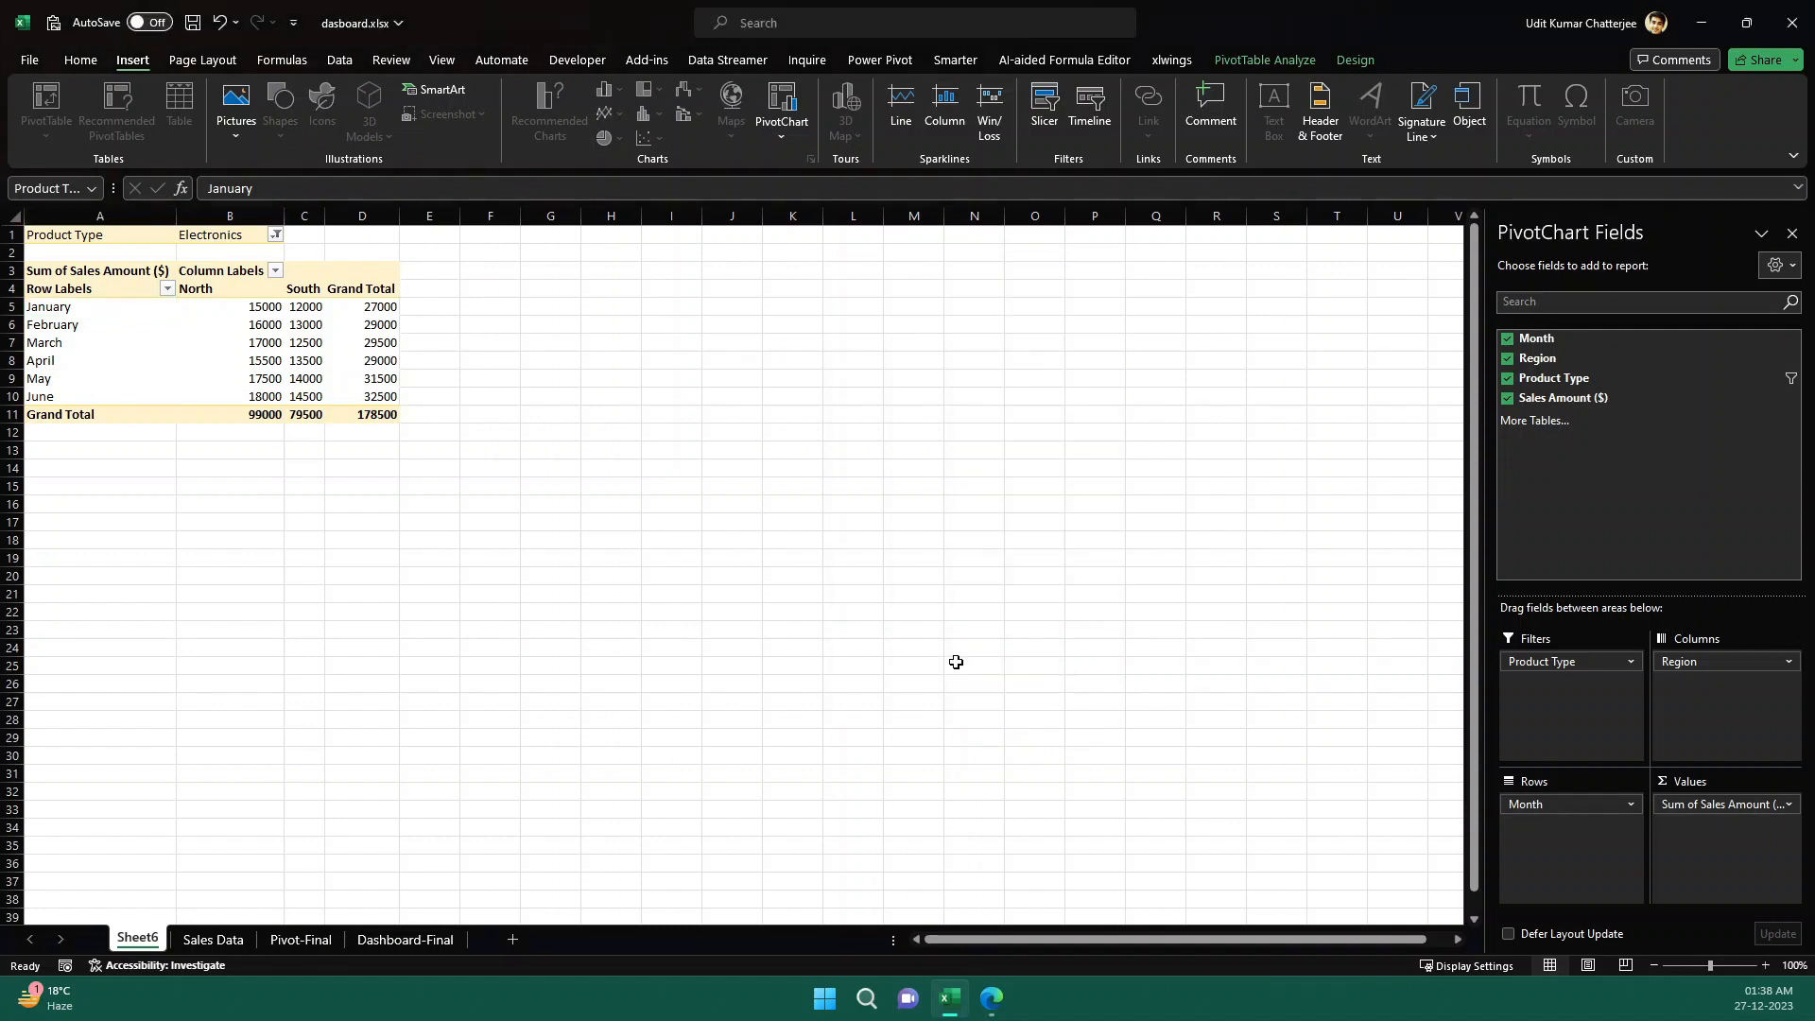
left_click_drag(750, 470, 643, 309)
- Test the Product Type slicer by switching the PivotTable between Clothing and Electronics, finishing on Electronics
left_click(246, 240)
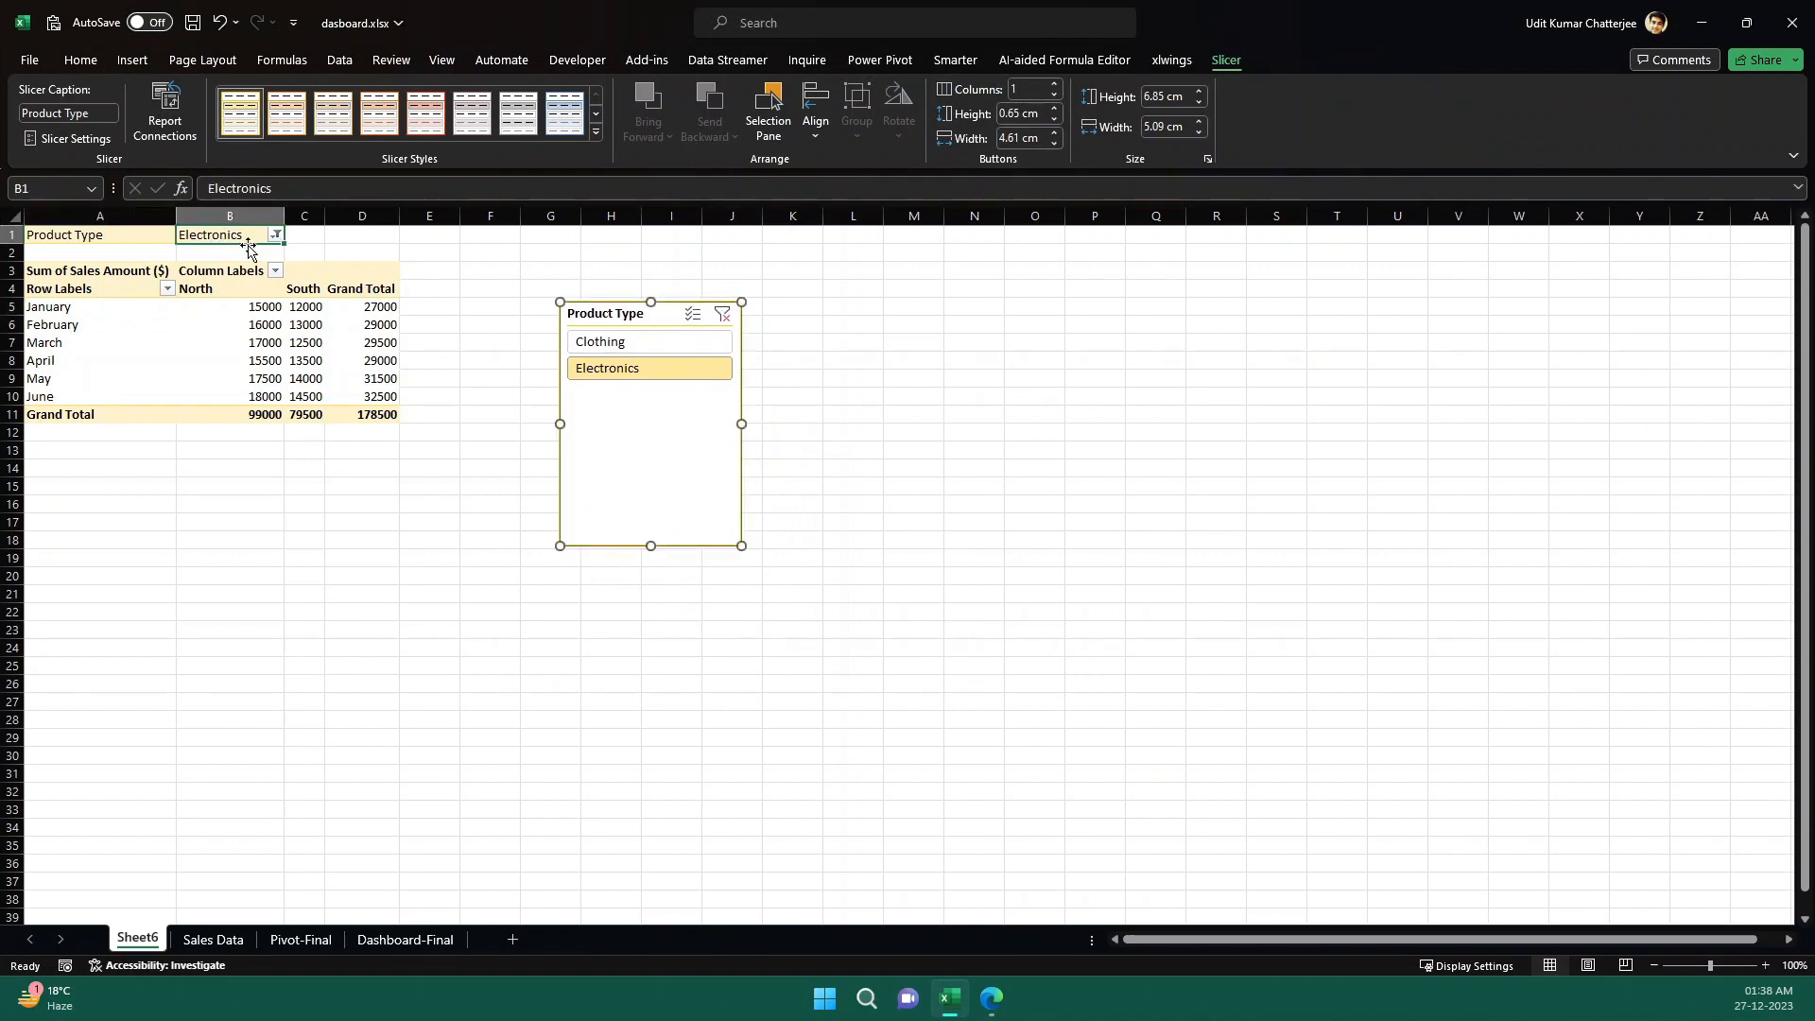
left_click(614, 340)
left_click(619, 368)
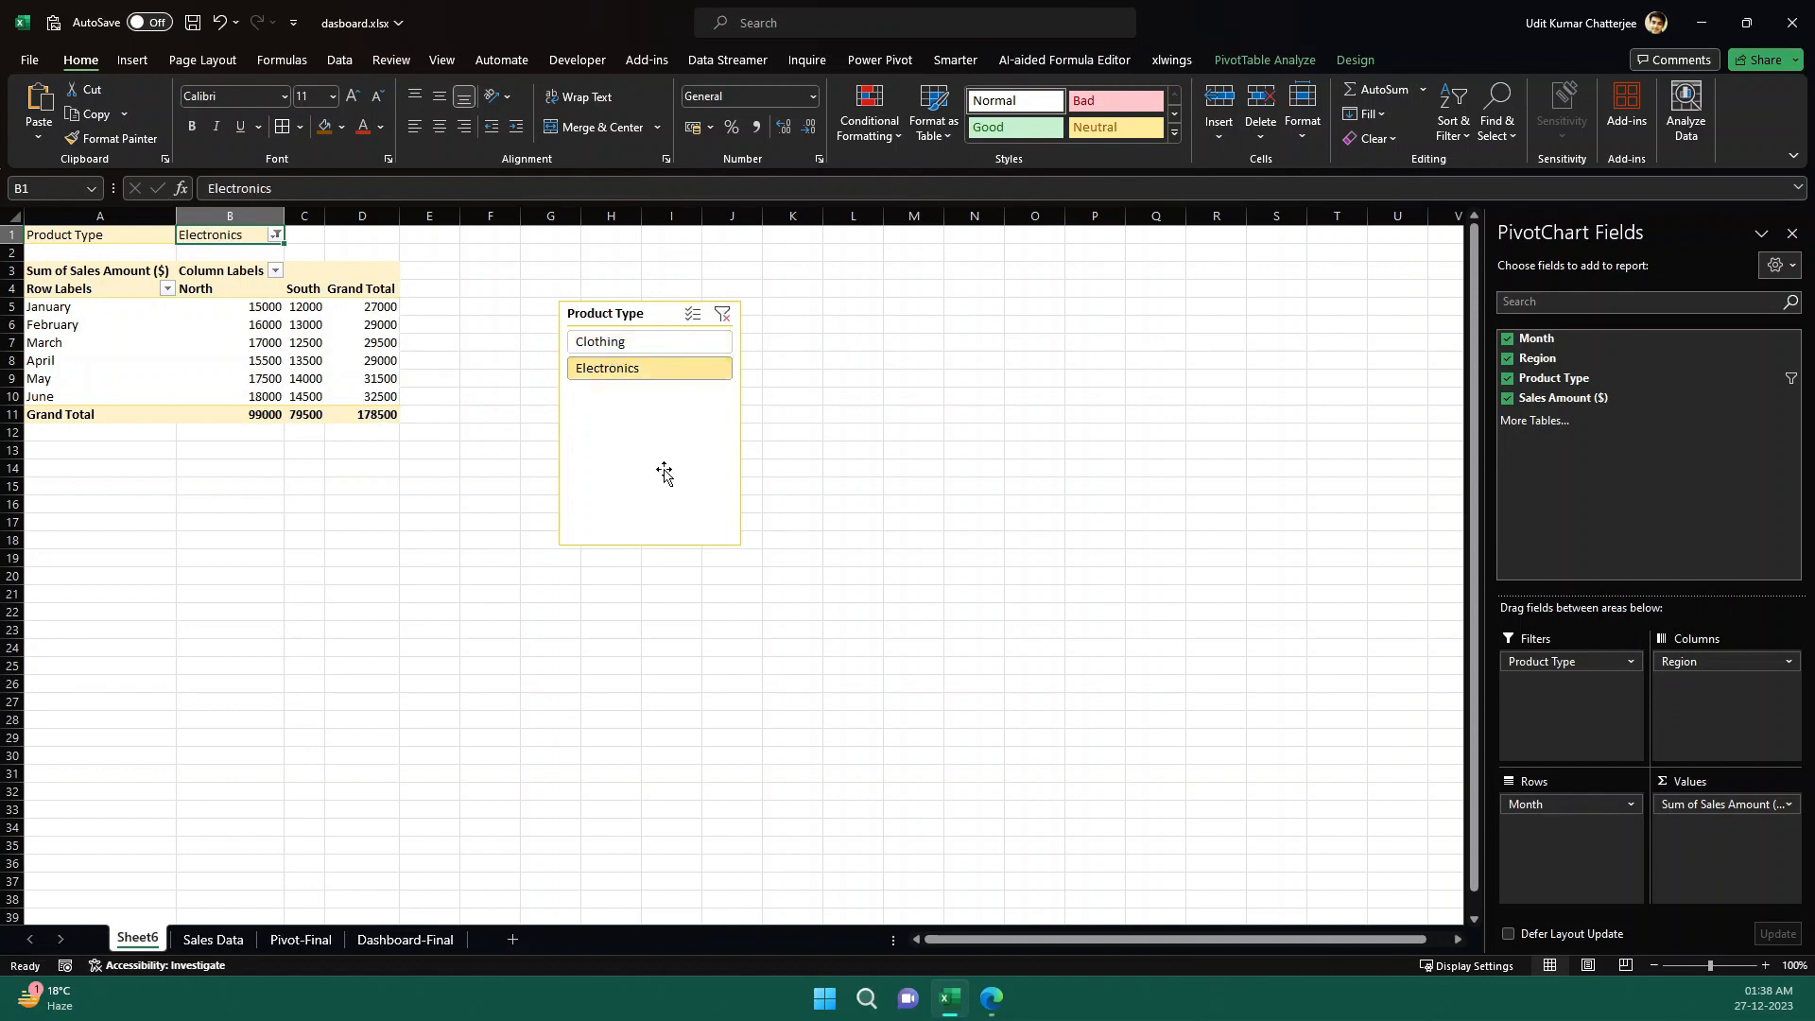
left_click(637, 344)
left_click(650, 378, "ctrl")
left_click(650, 373)
left_click(624, 339)
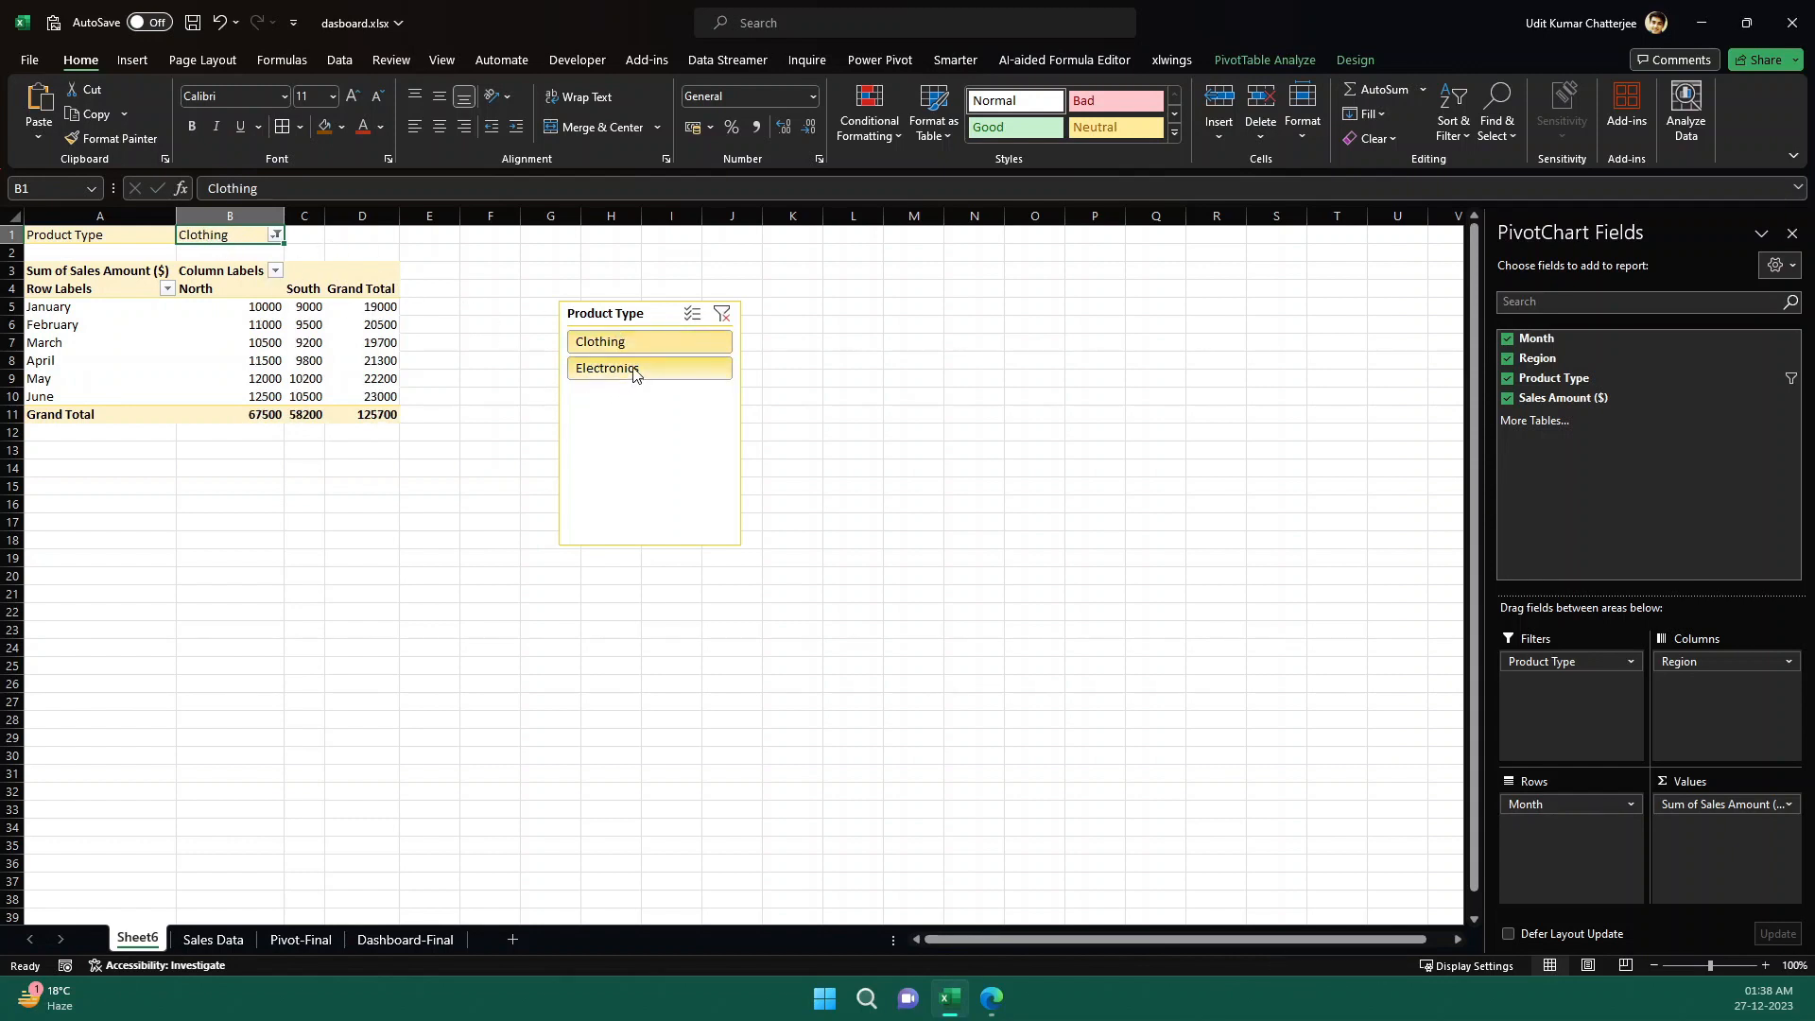
left_click(634, 374)
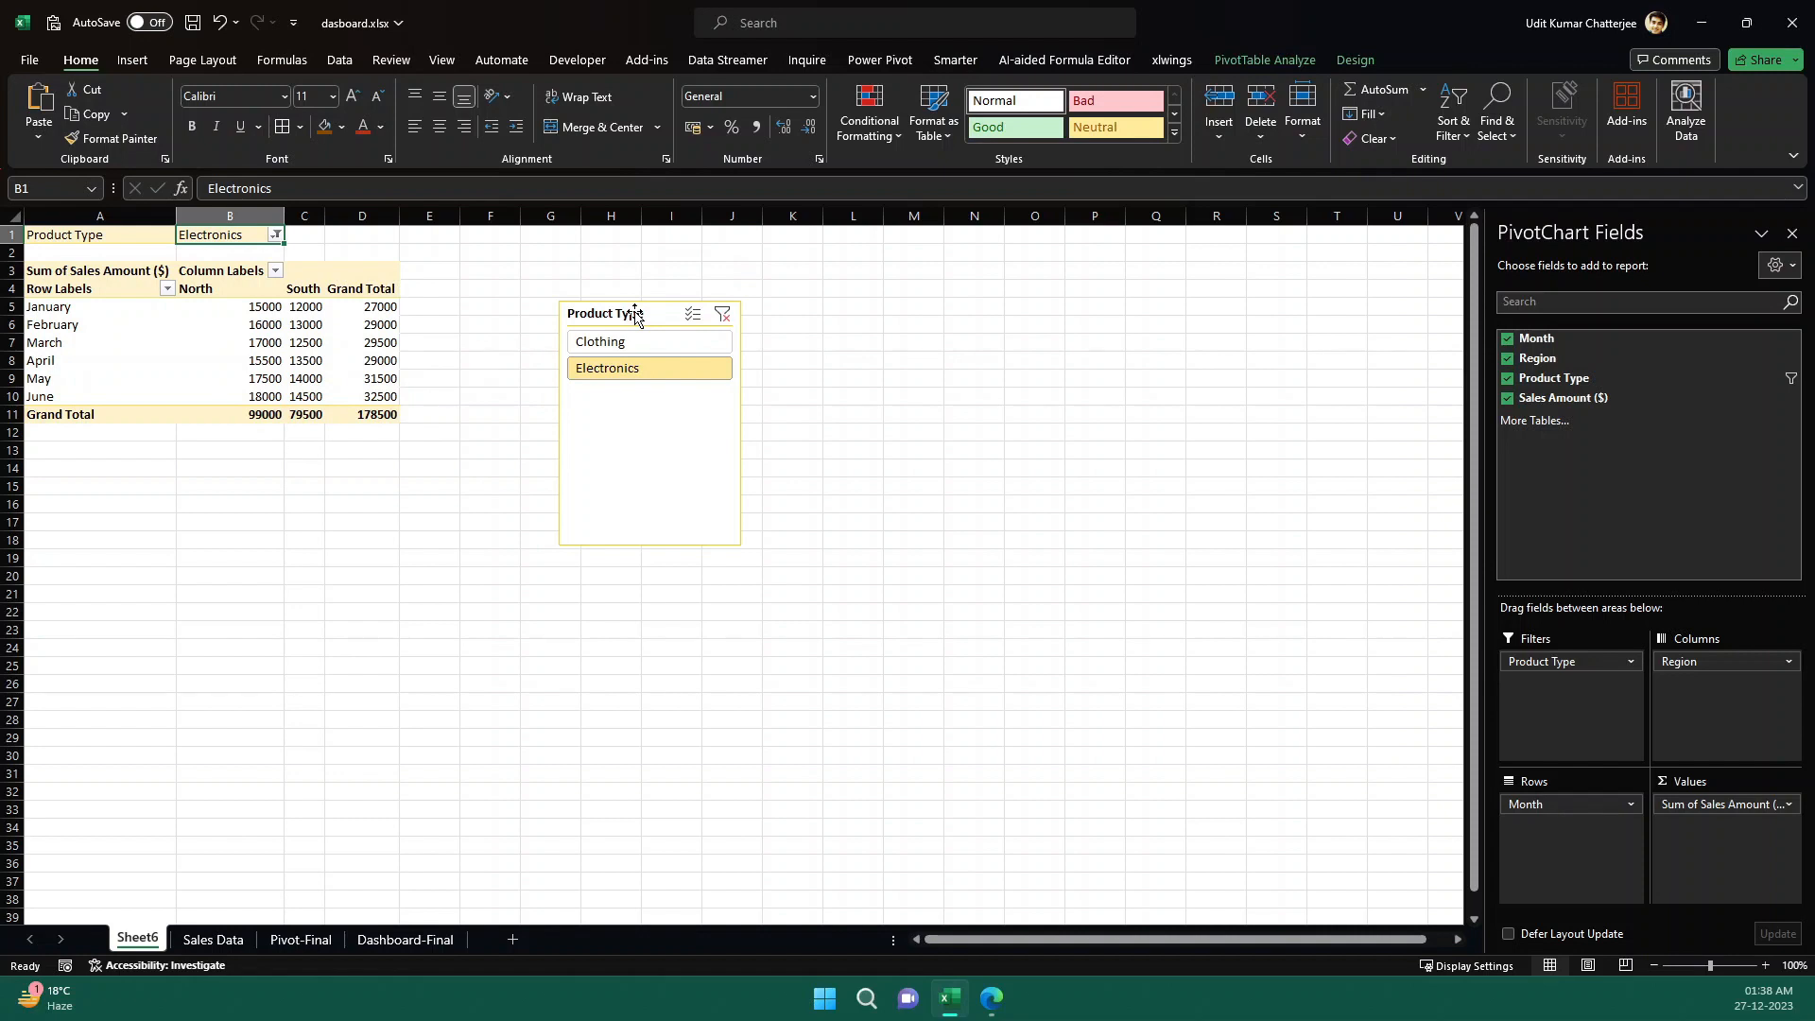
- Following ChatGPT's chart instructions, insert a line PivotChart of the monthly sales by region and place it beside the slicer
mouse_move(203, 346)
left_click(996, 998)
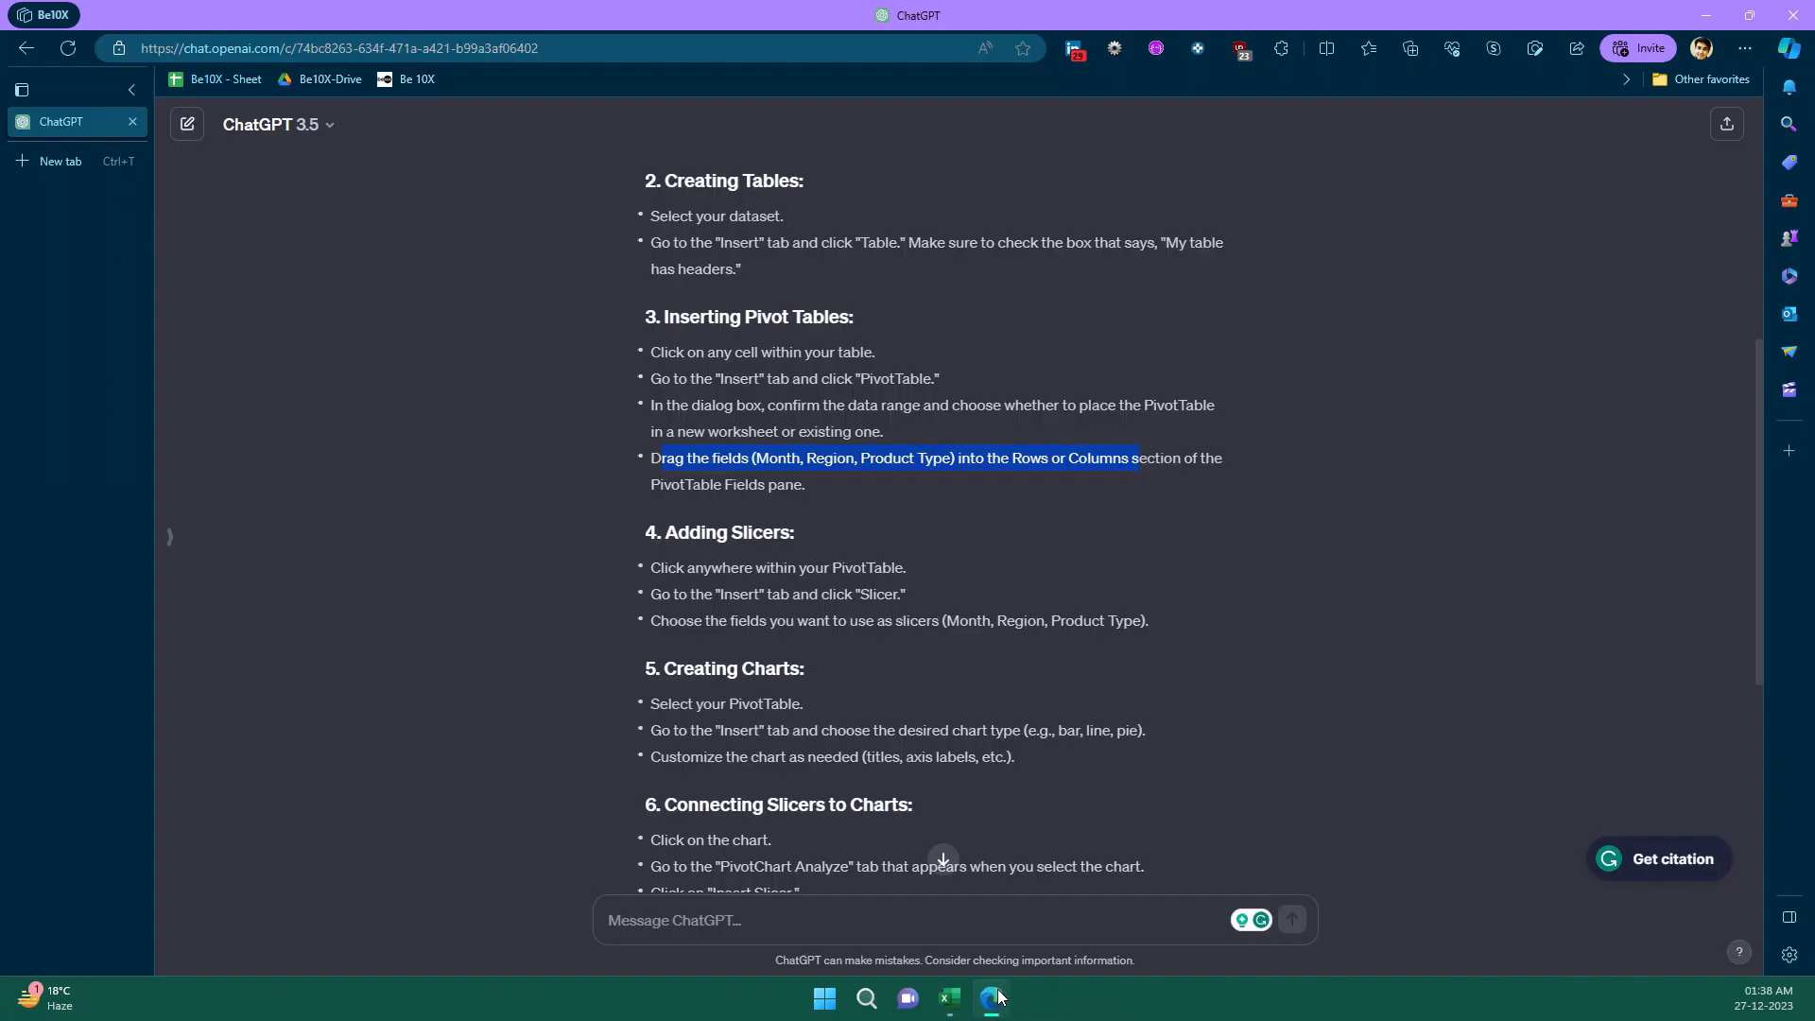
scroll(808, 659, "down", 3)
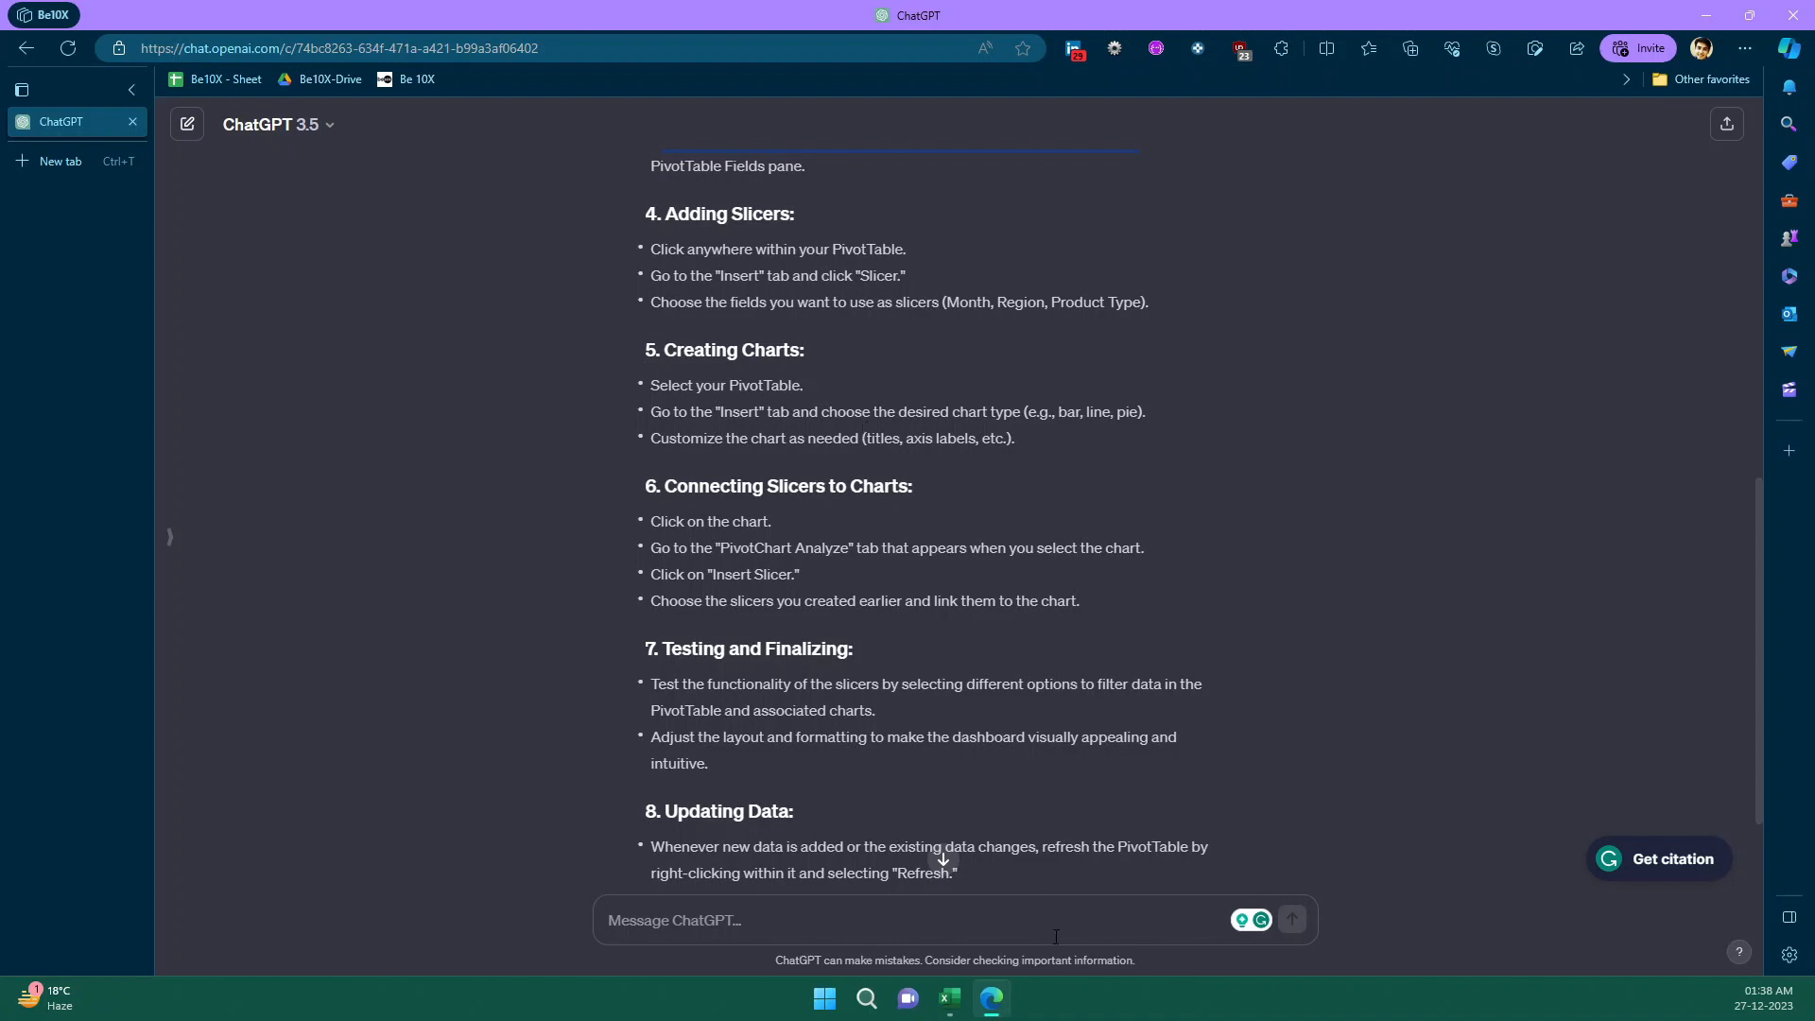
left_click(992, 1007)
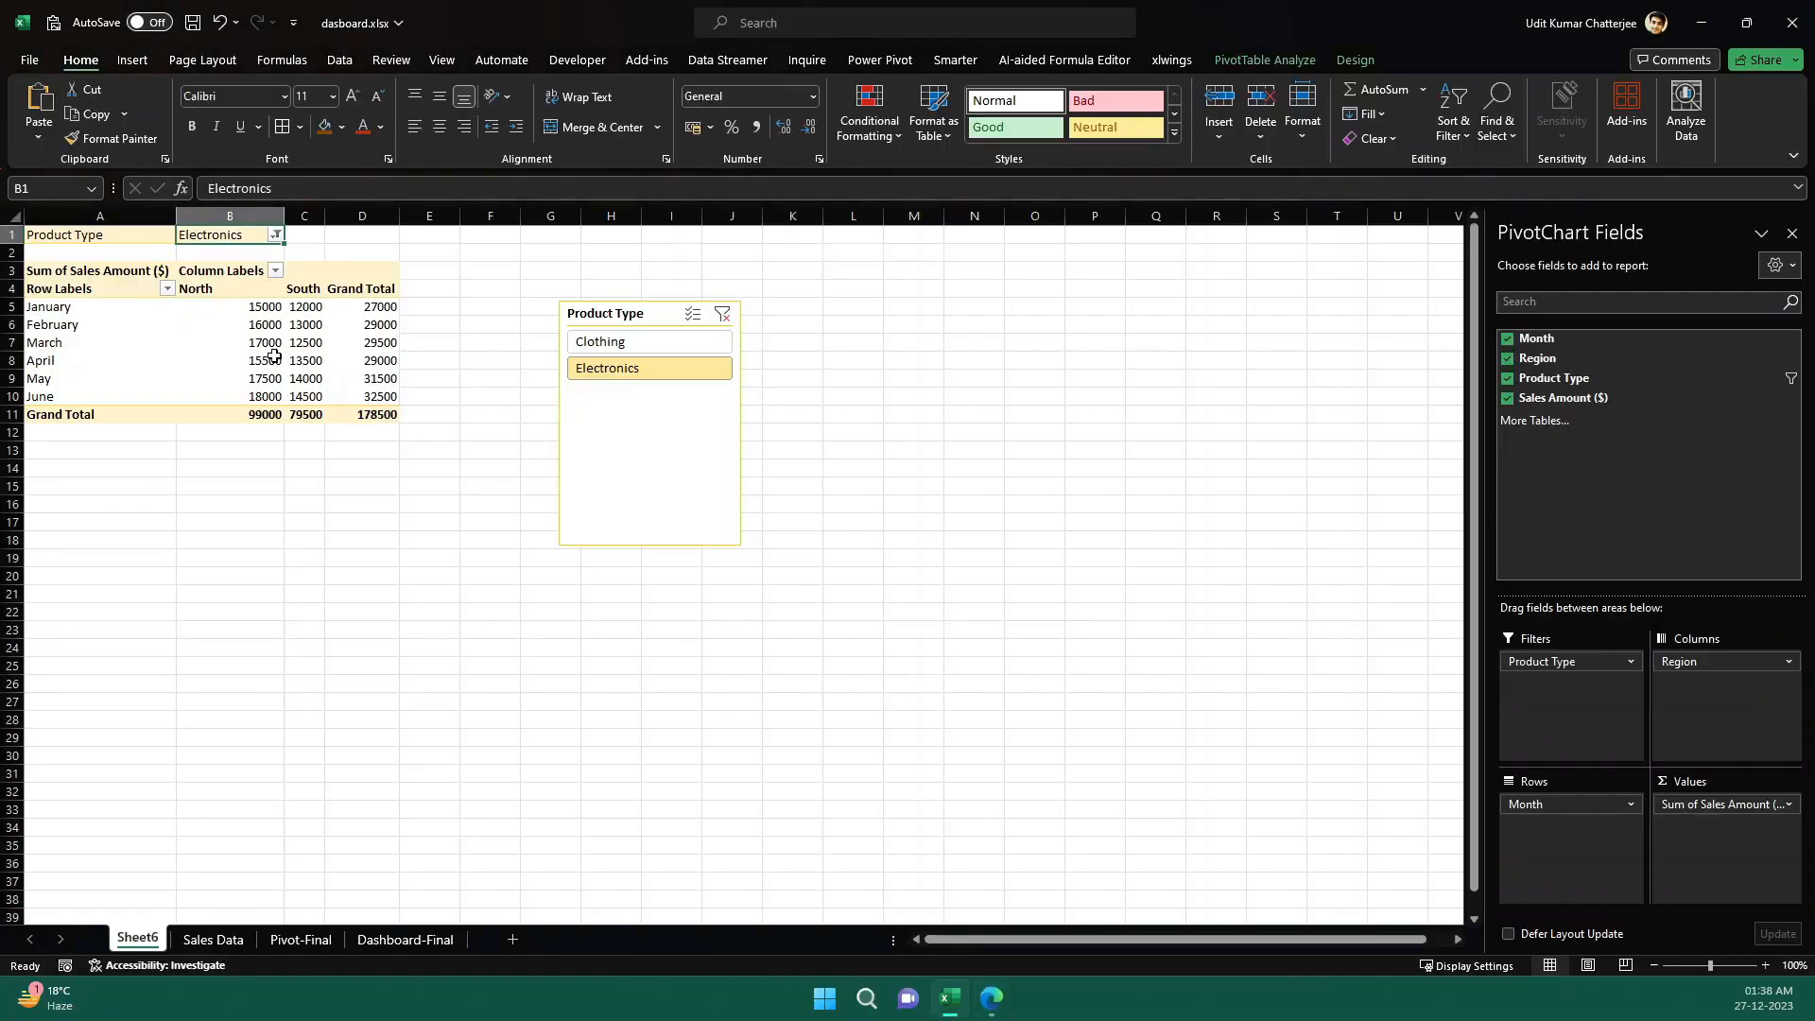
left_click(66, 310)
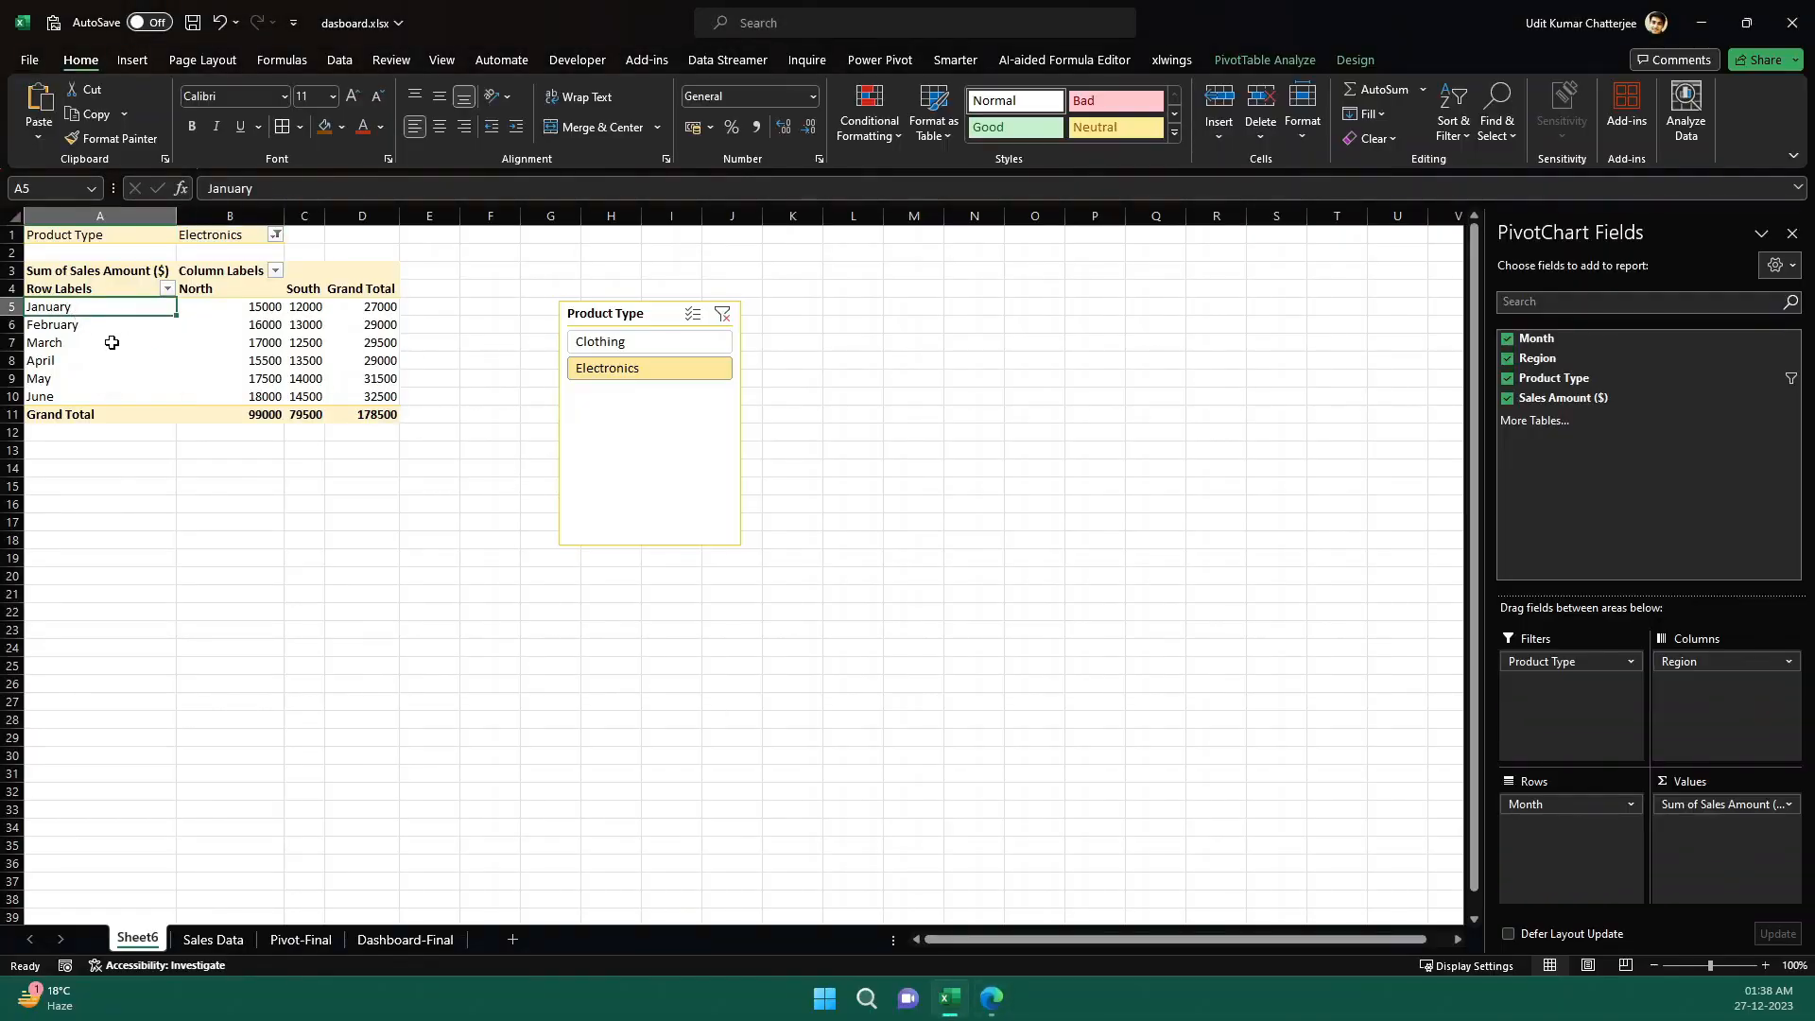
left_click(149, 60)
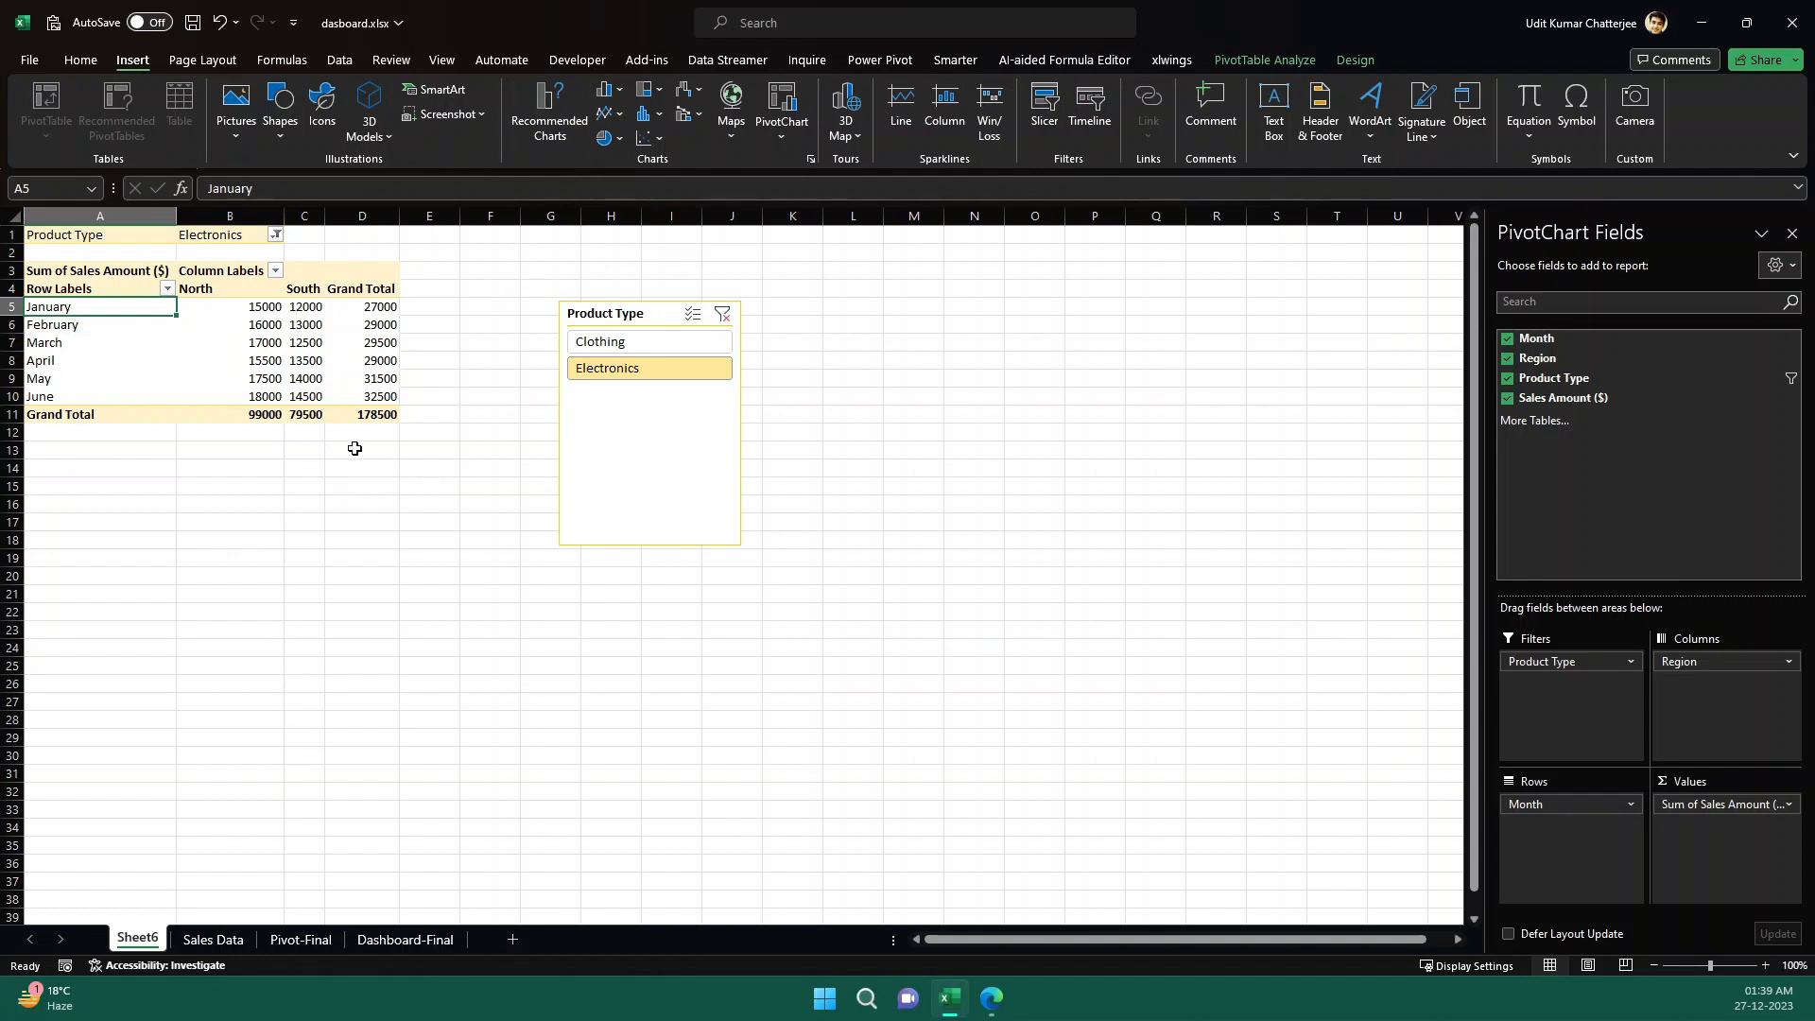
left_click(620, 127)
left_click(623, 180)
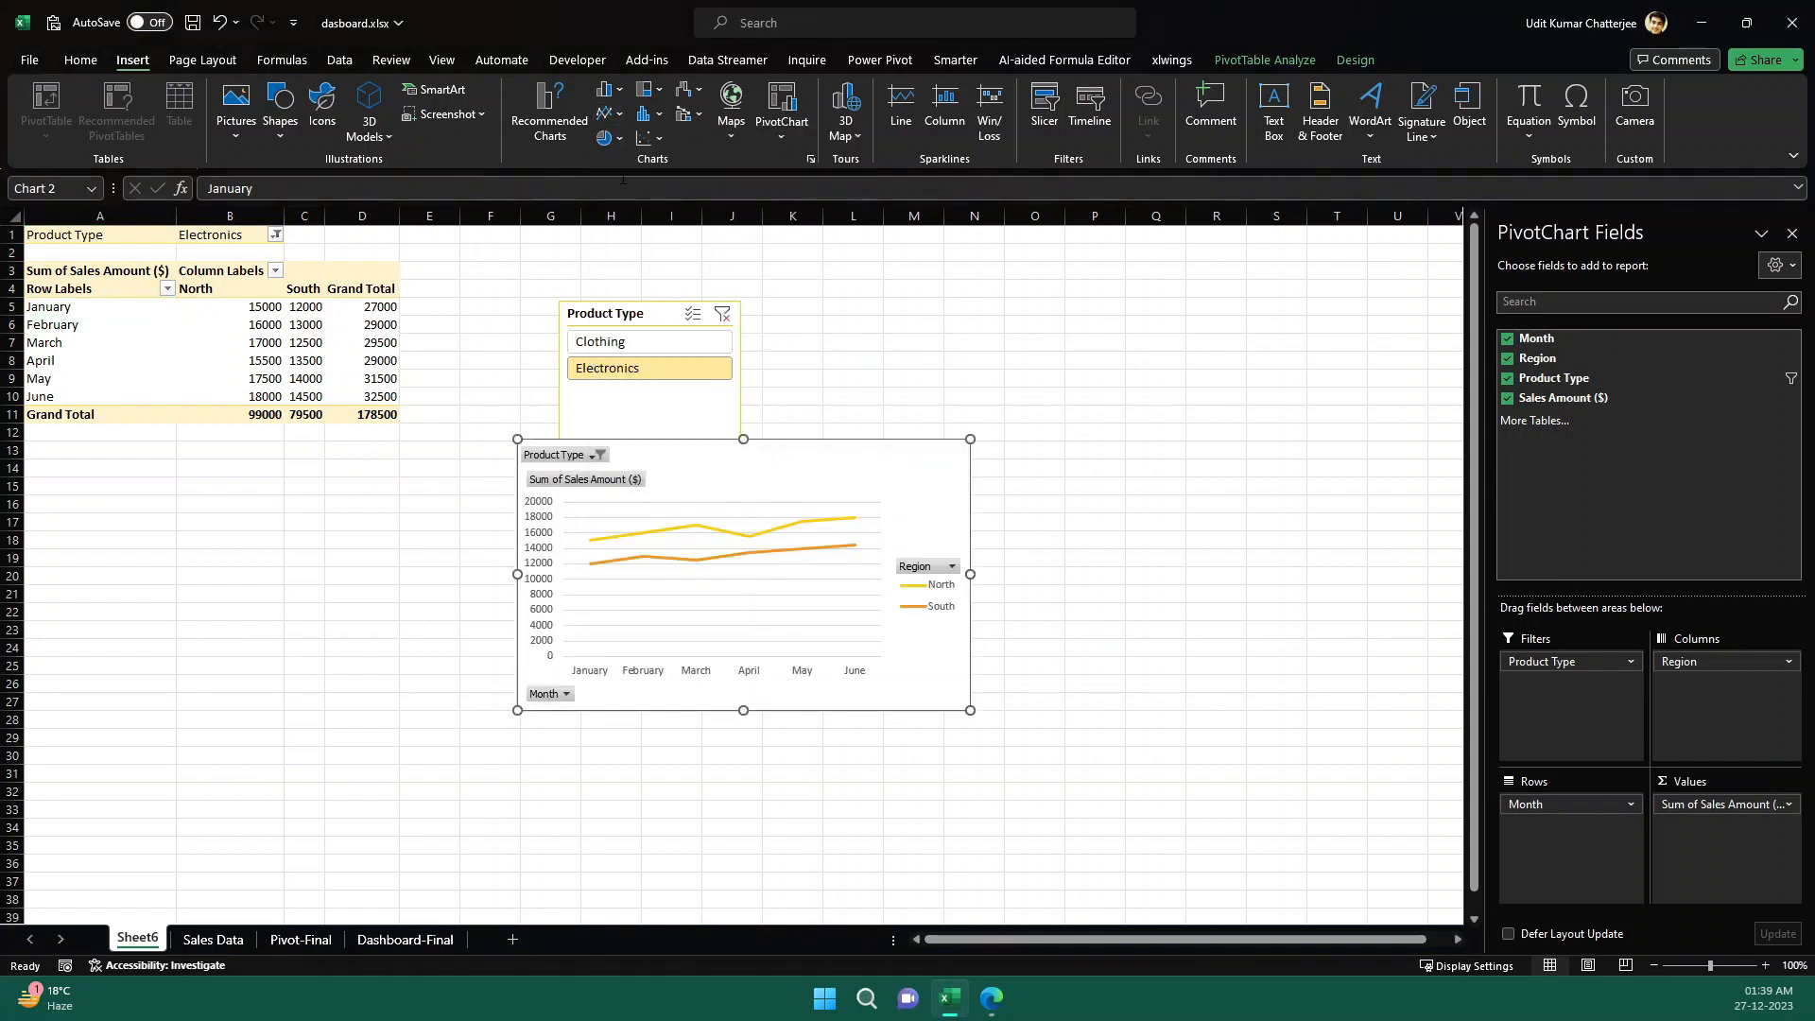
left_click_drag(859, 476, 1118, 346)
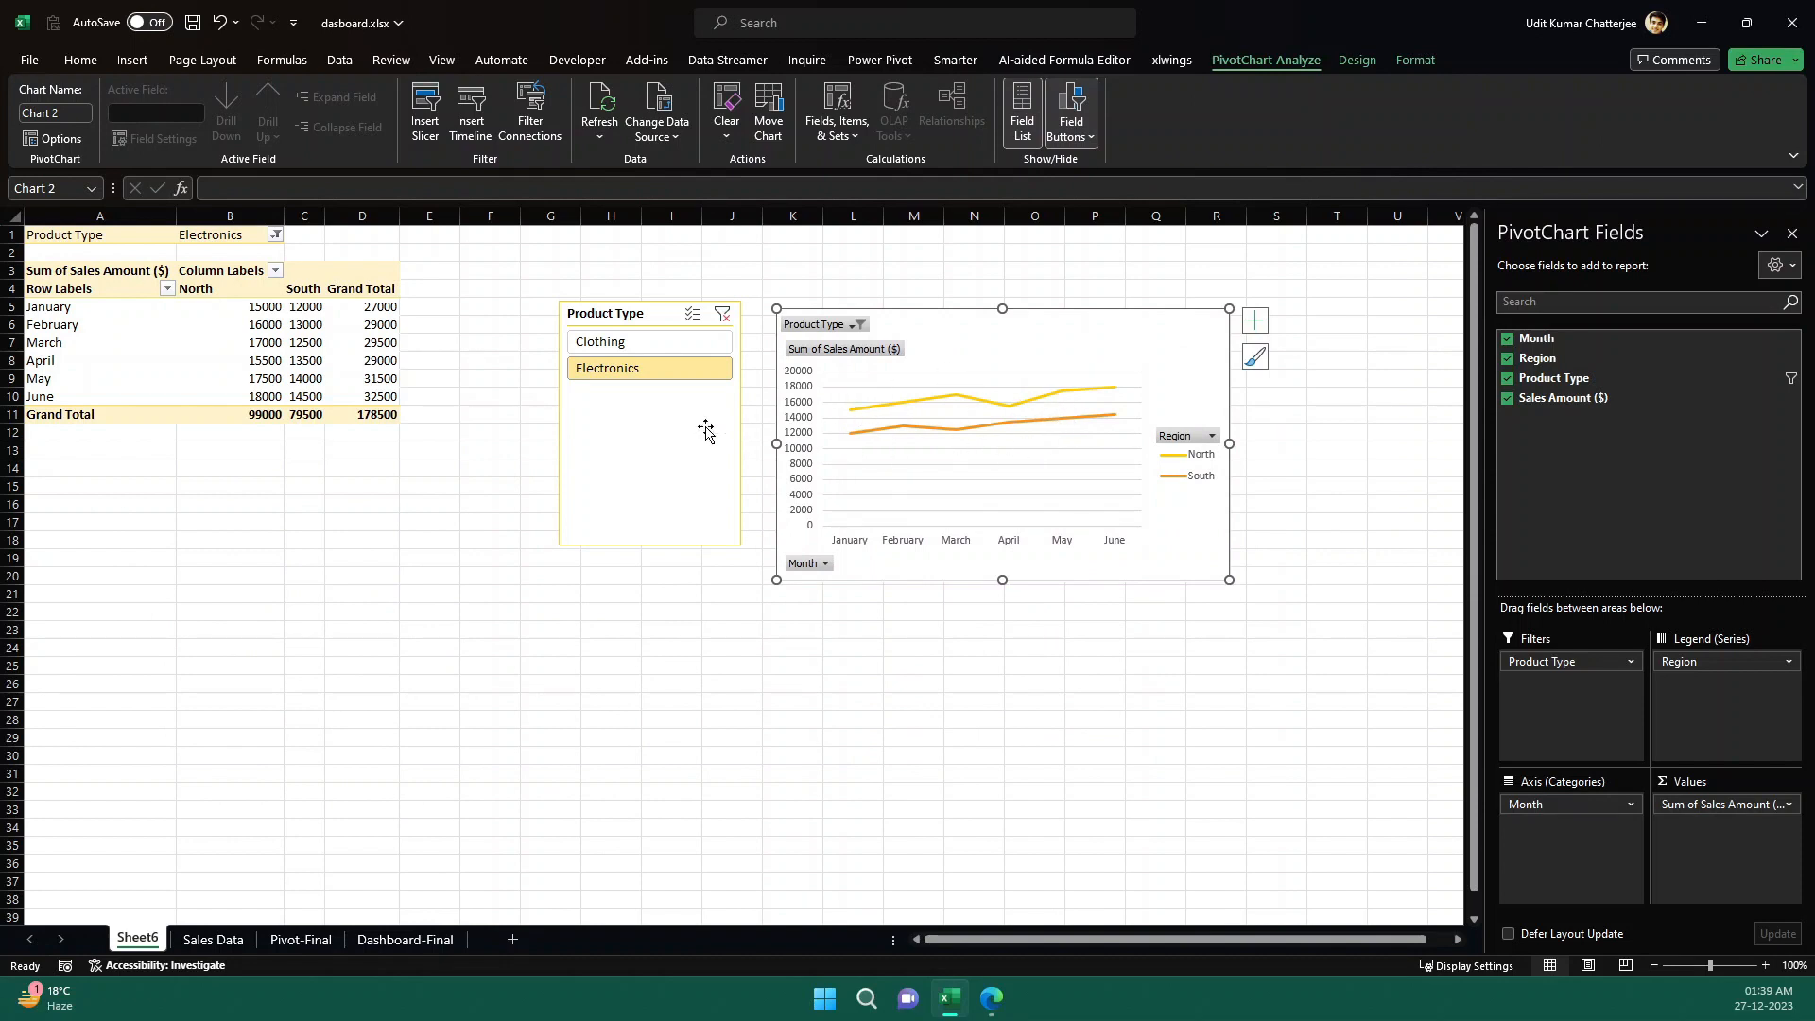
- Test the slicer's effect on the line chart by switching between Clothing and Electronics, finishing on Clothing
left_click(649, 350)
left_click(648, 369)
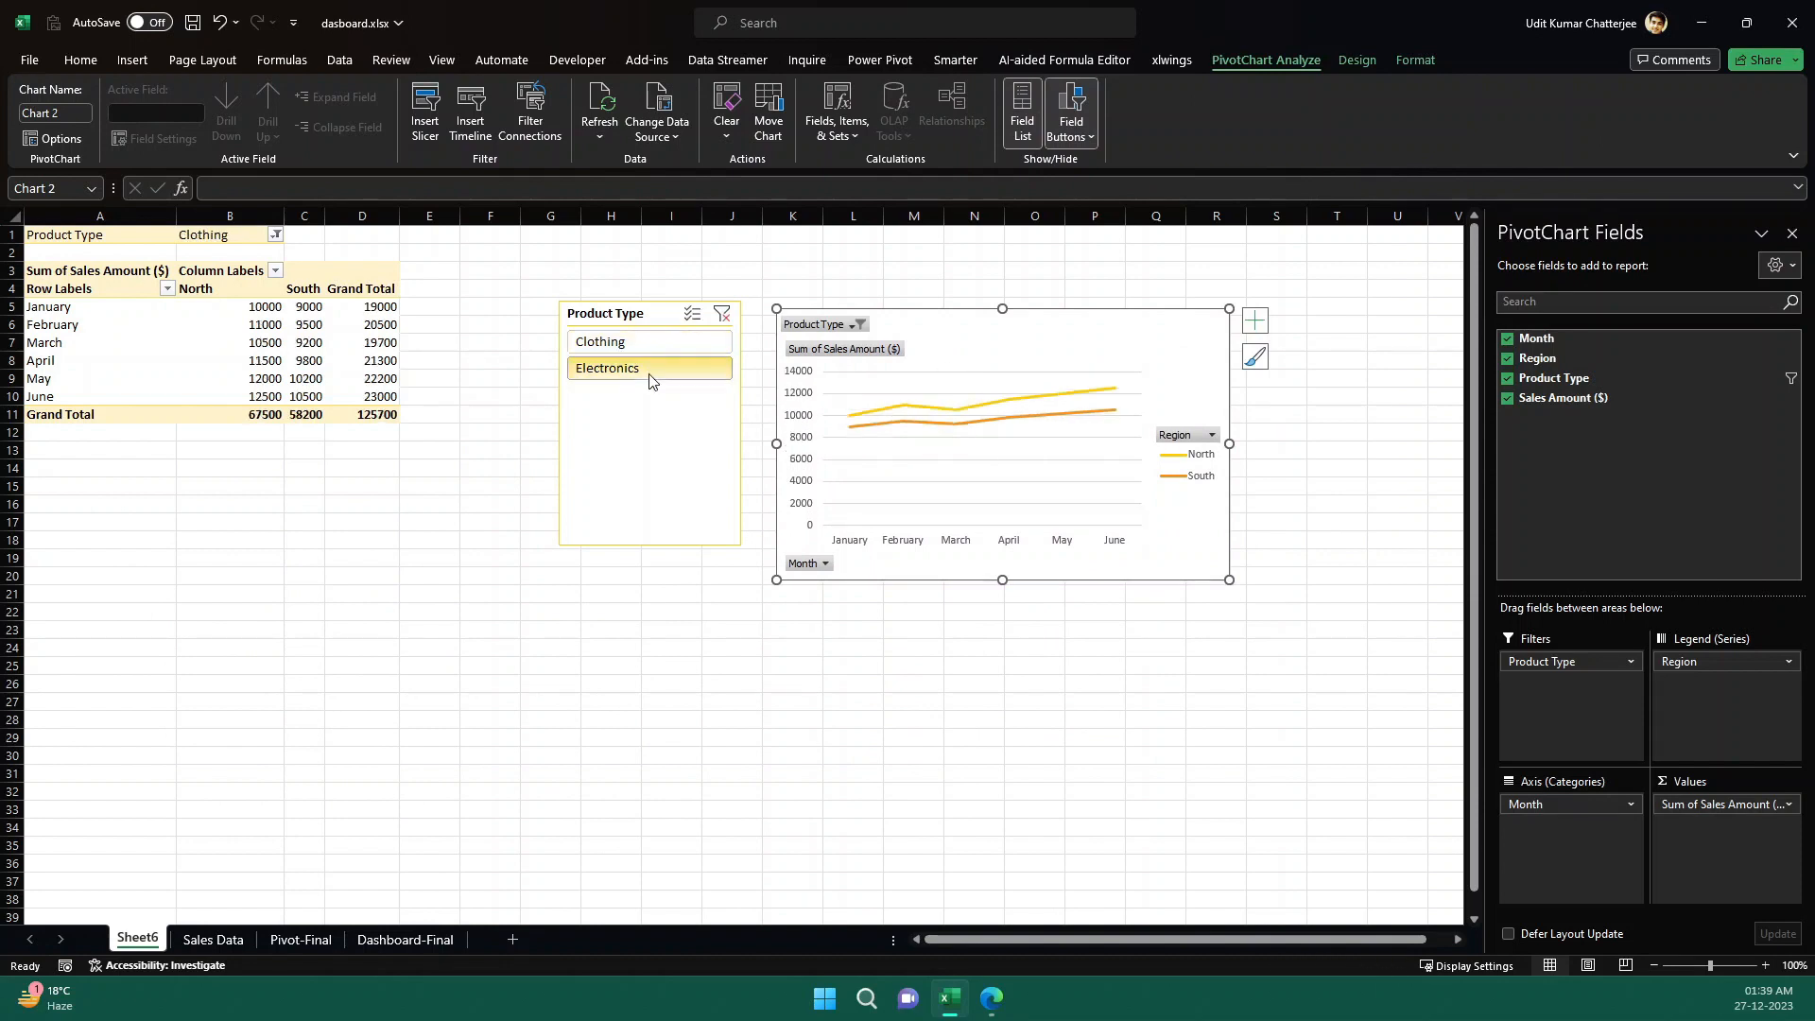
left_click(647, 343)
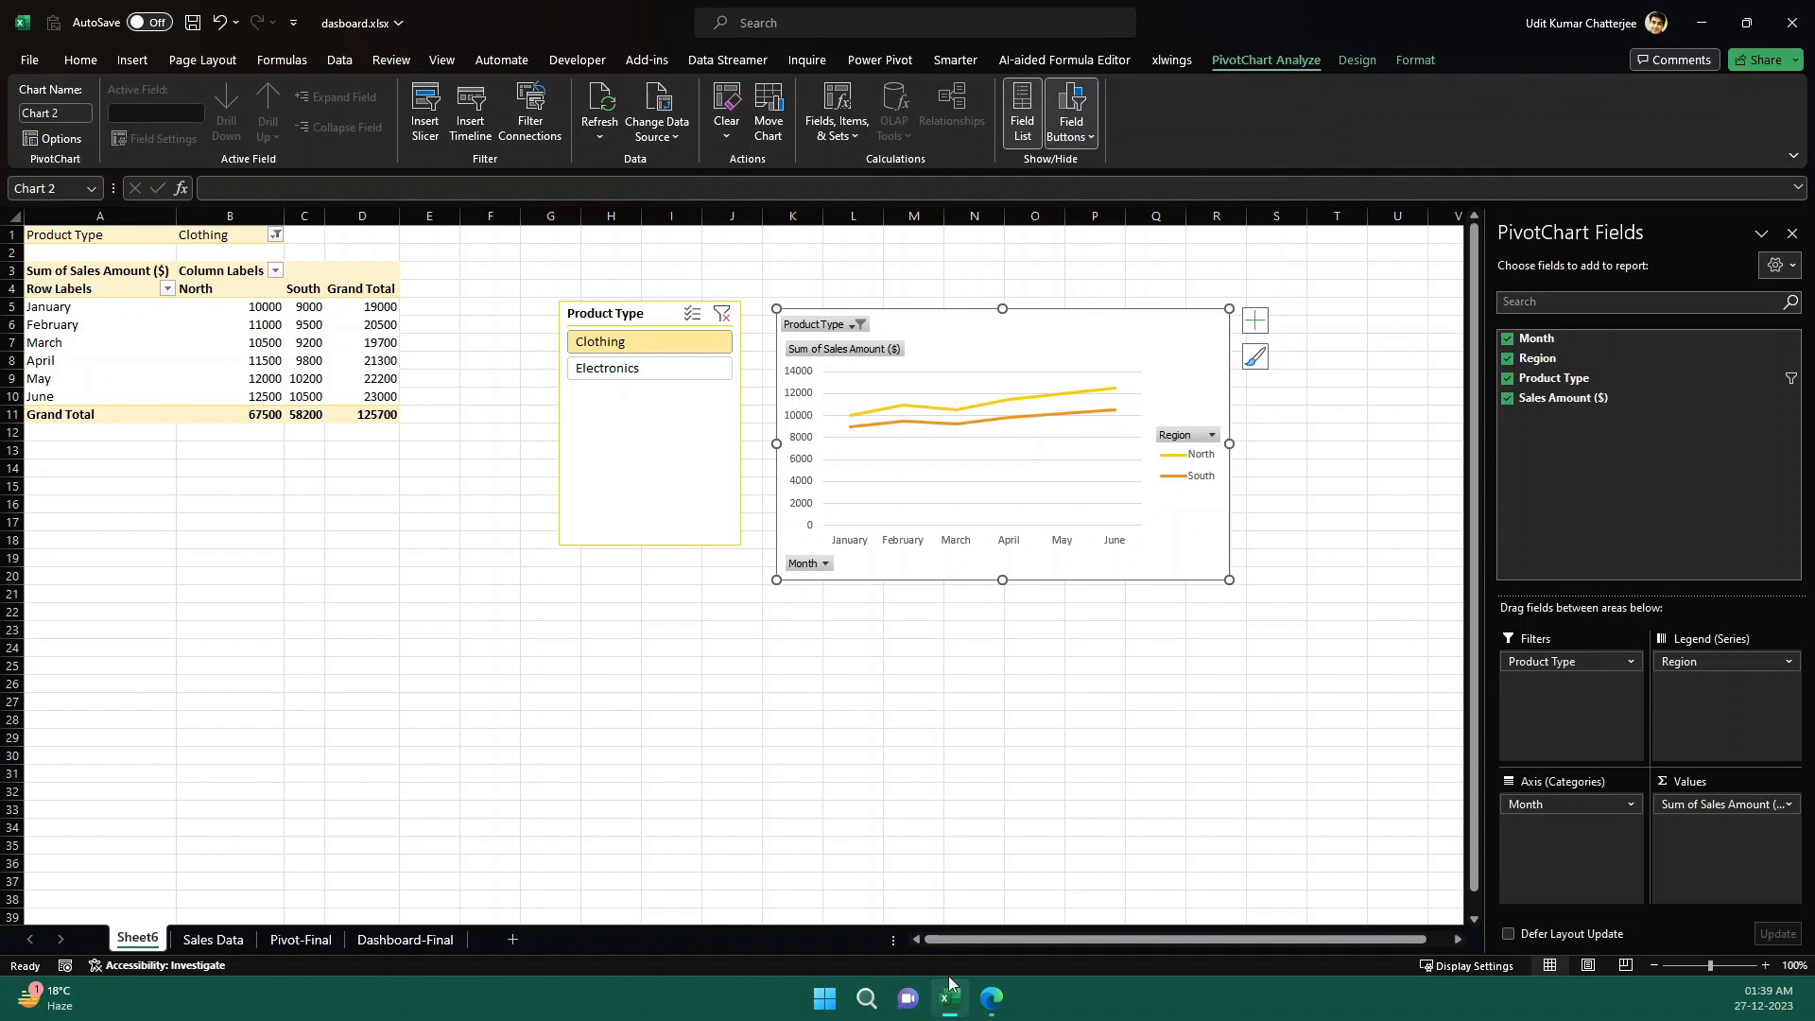
- Following ChatGPT's slicer-connection guidance, insert a Product Type slicer from the line chart and delete the original slicer
left_click(989, 1001)
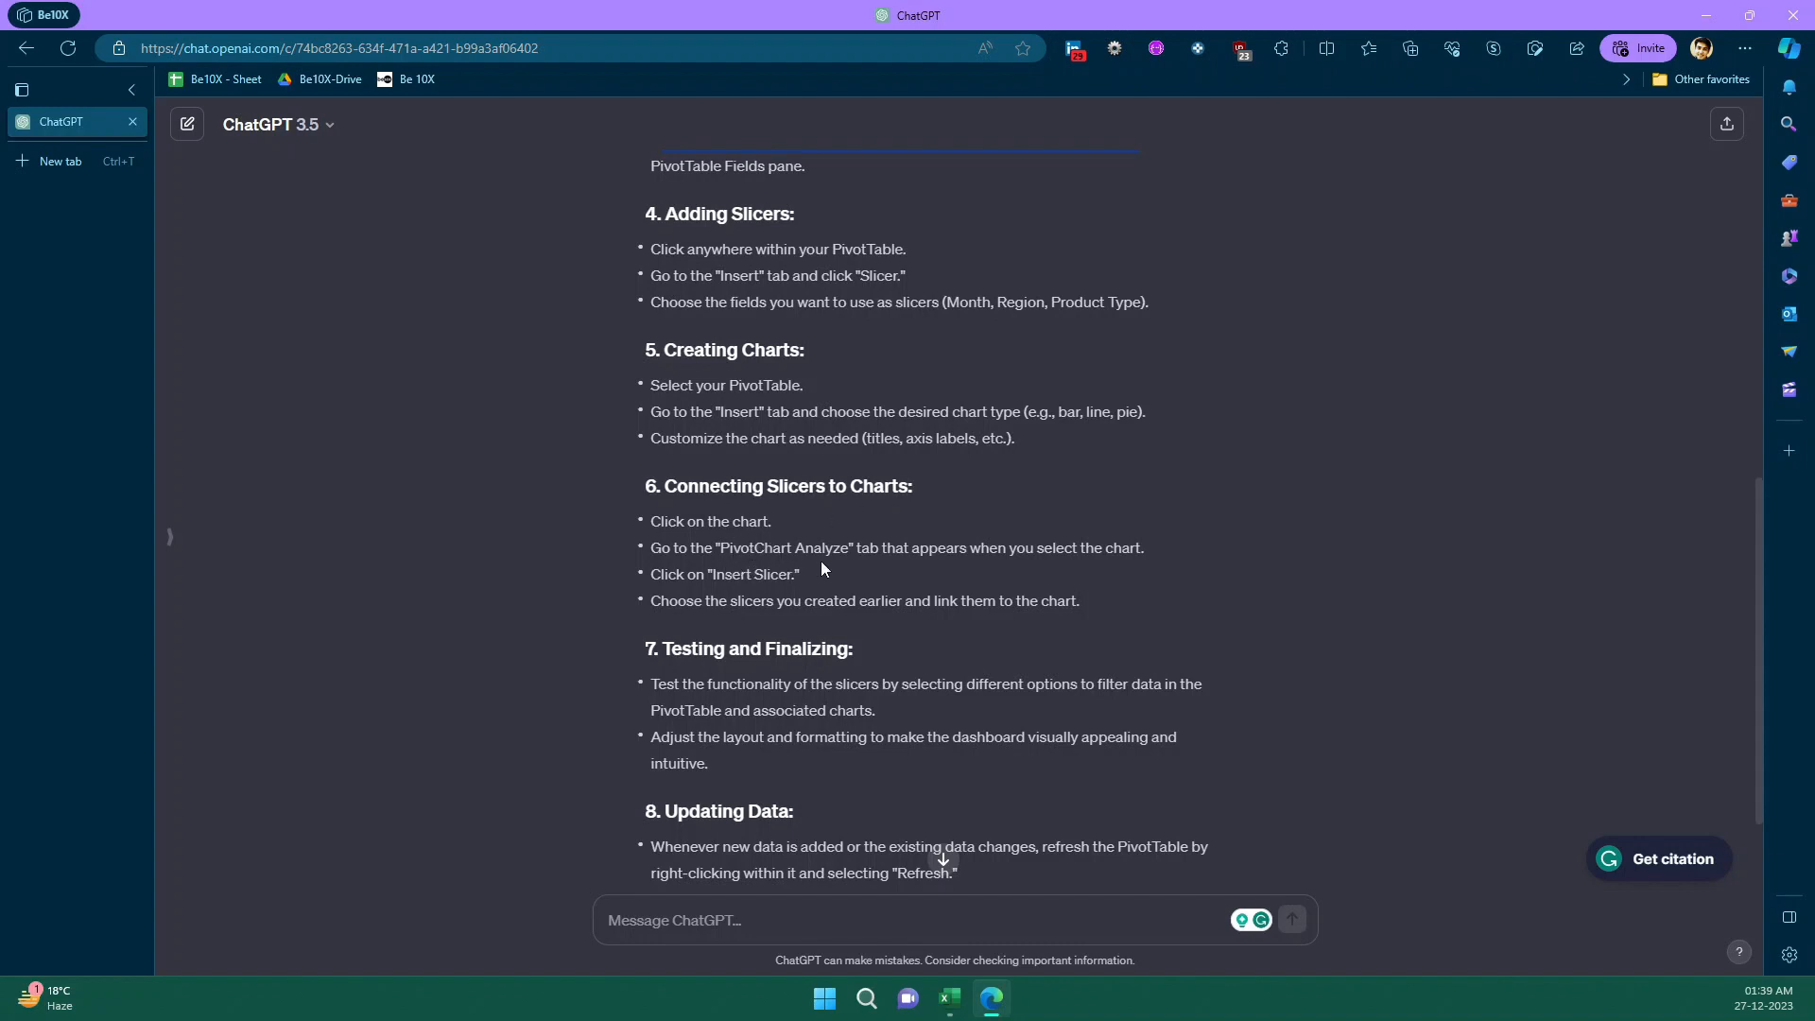
left_click(988, 1002)
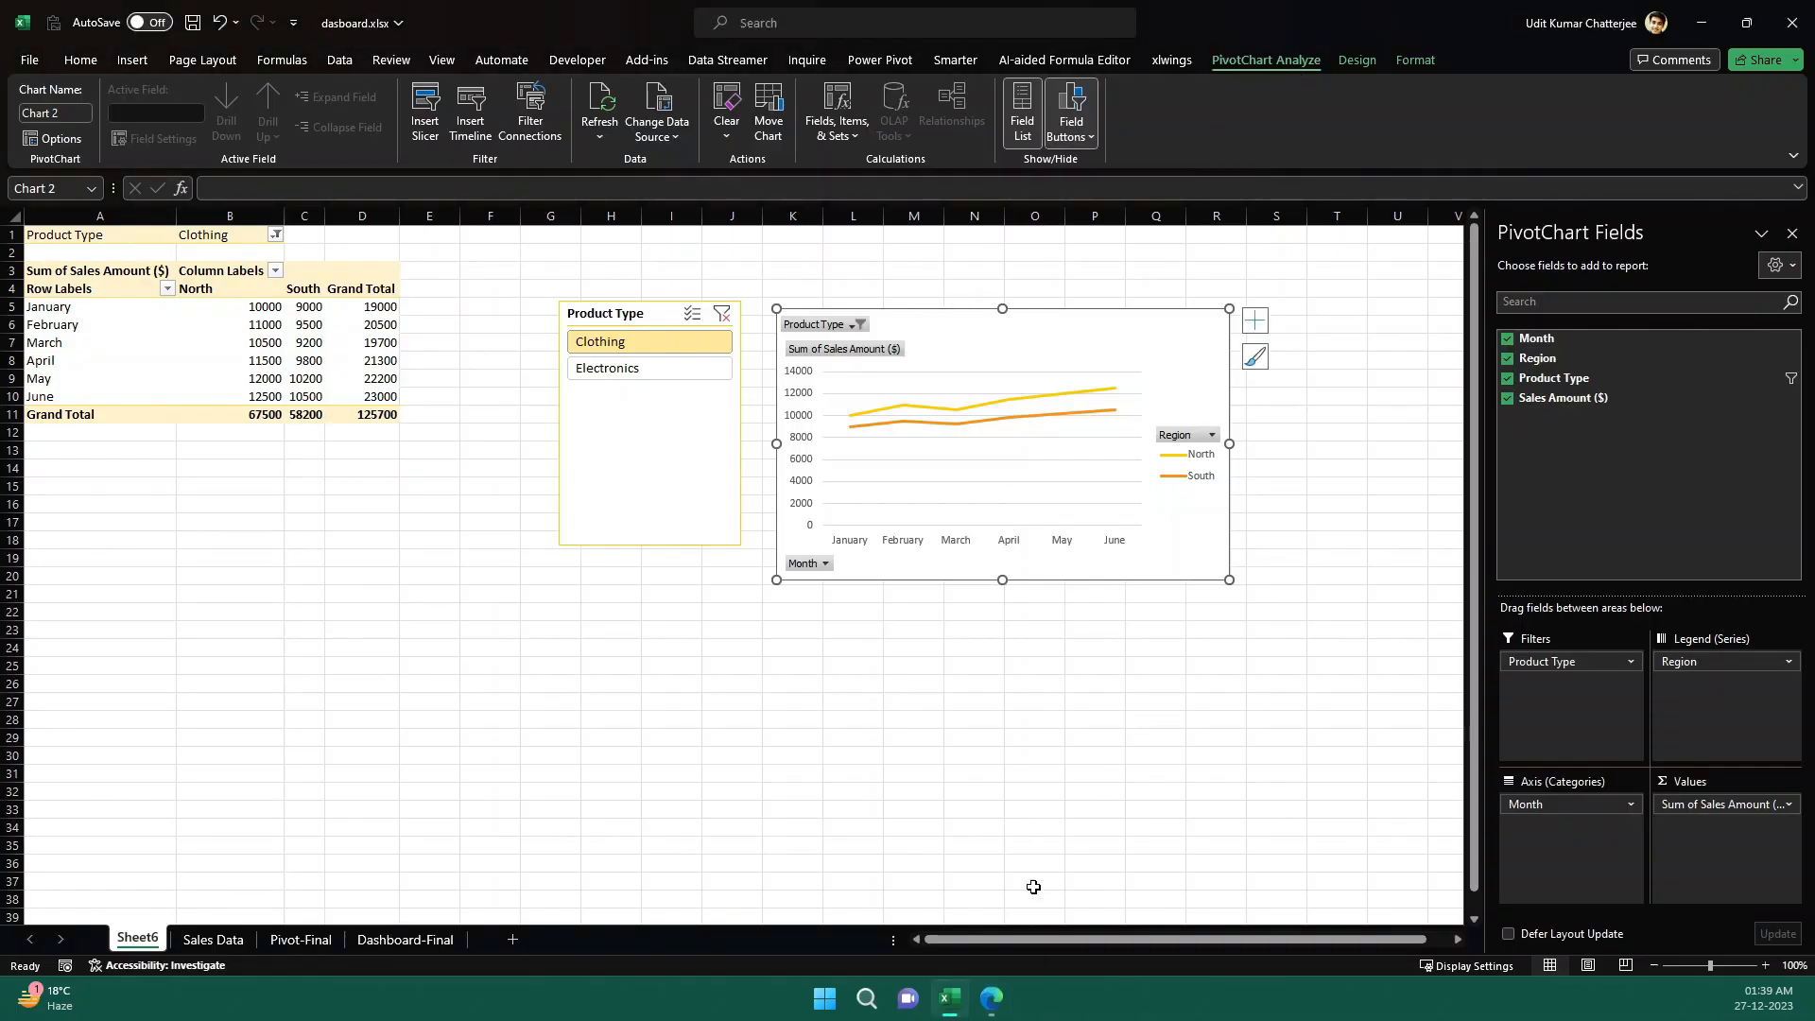
left_click(989, 1003)
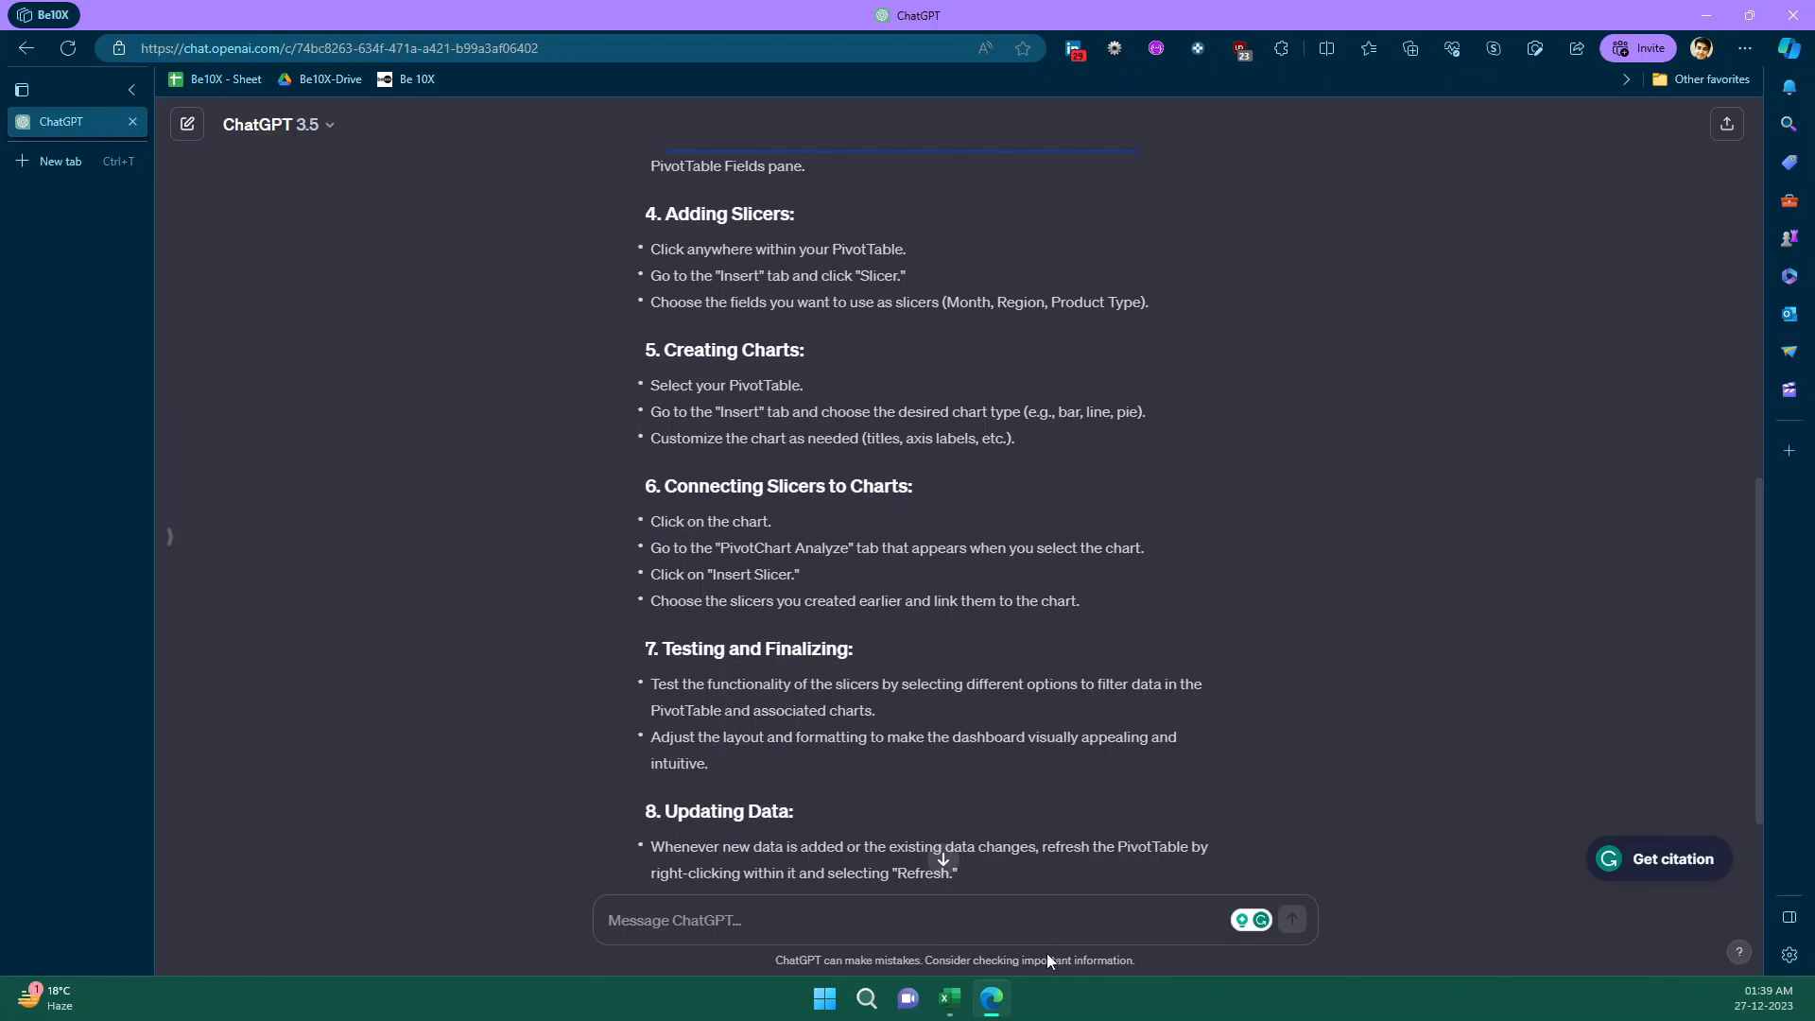
left_click(996, 1000)
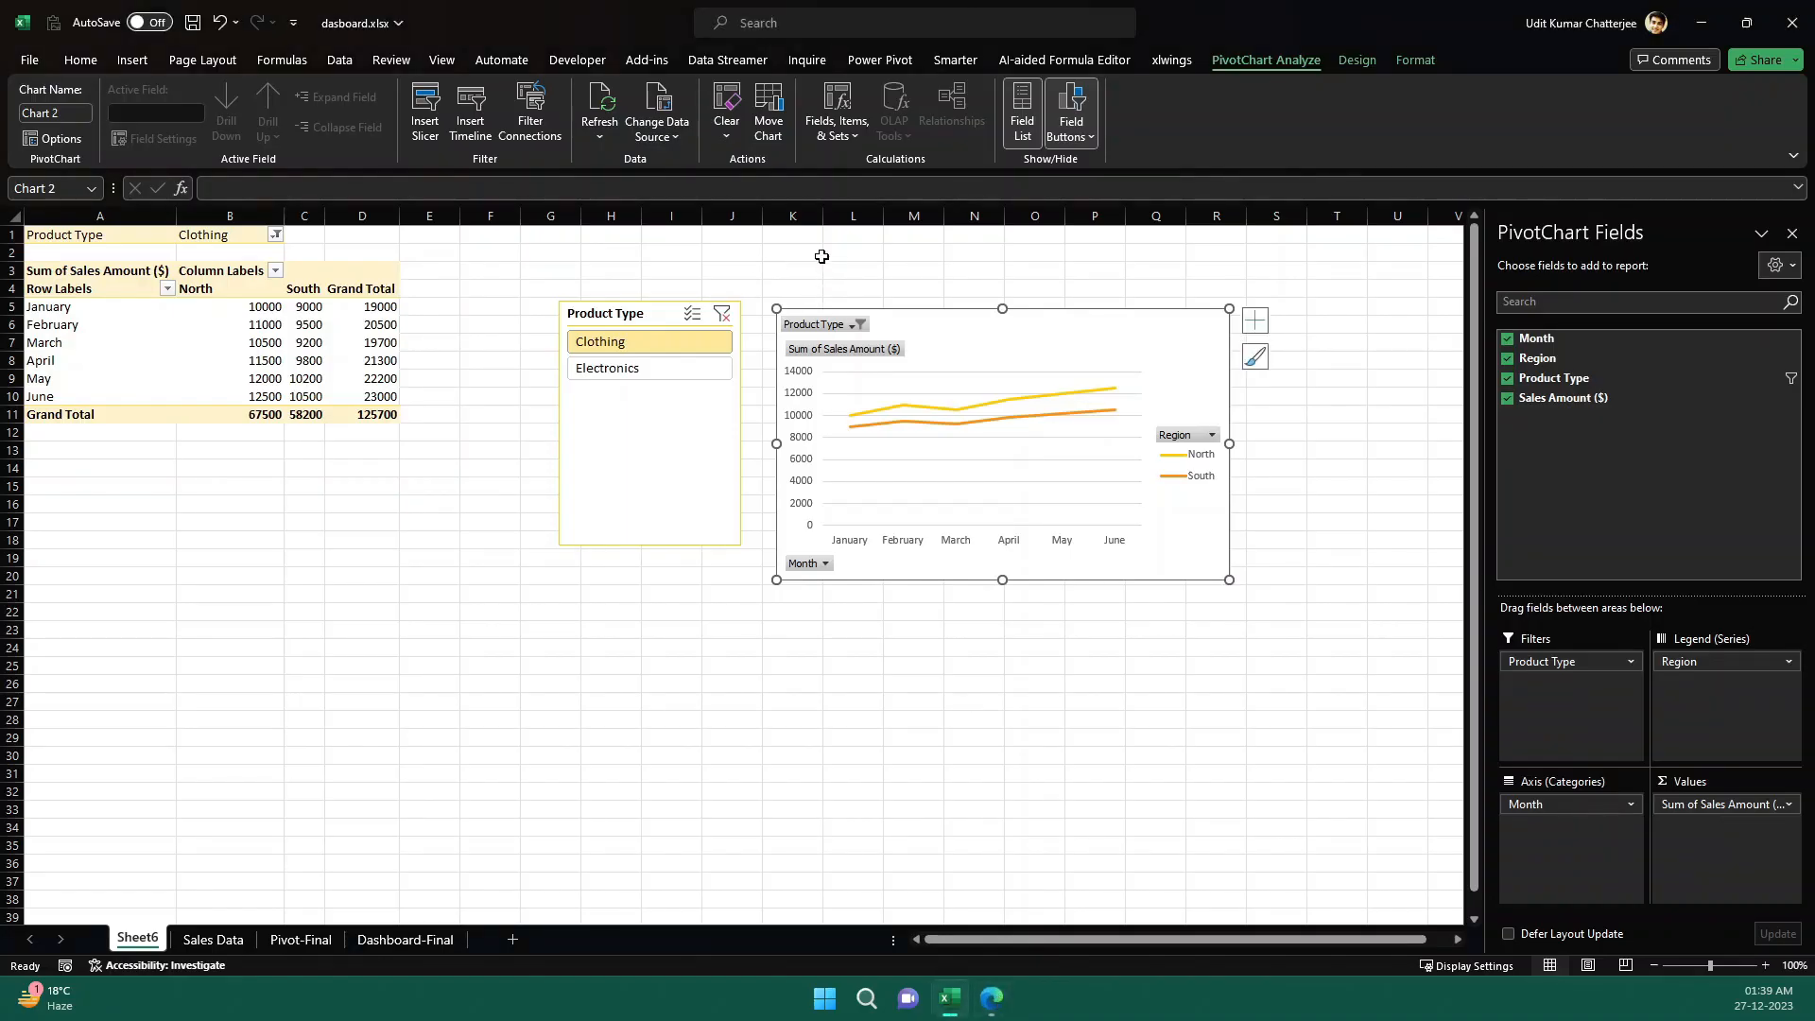
left_click(429, 133)
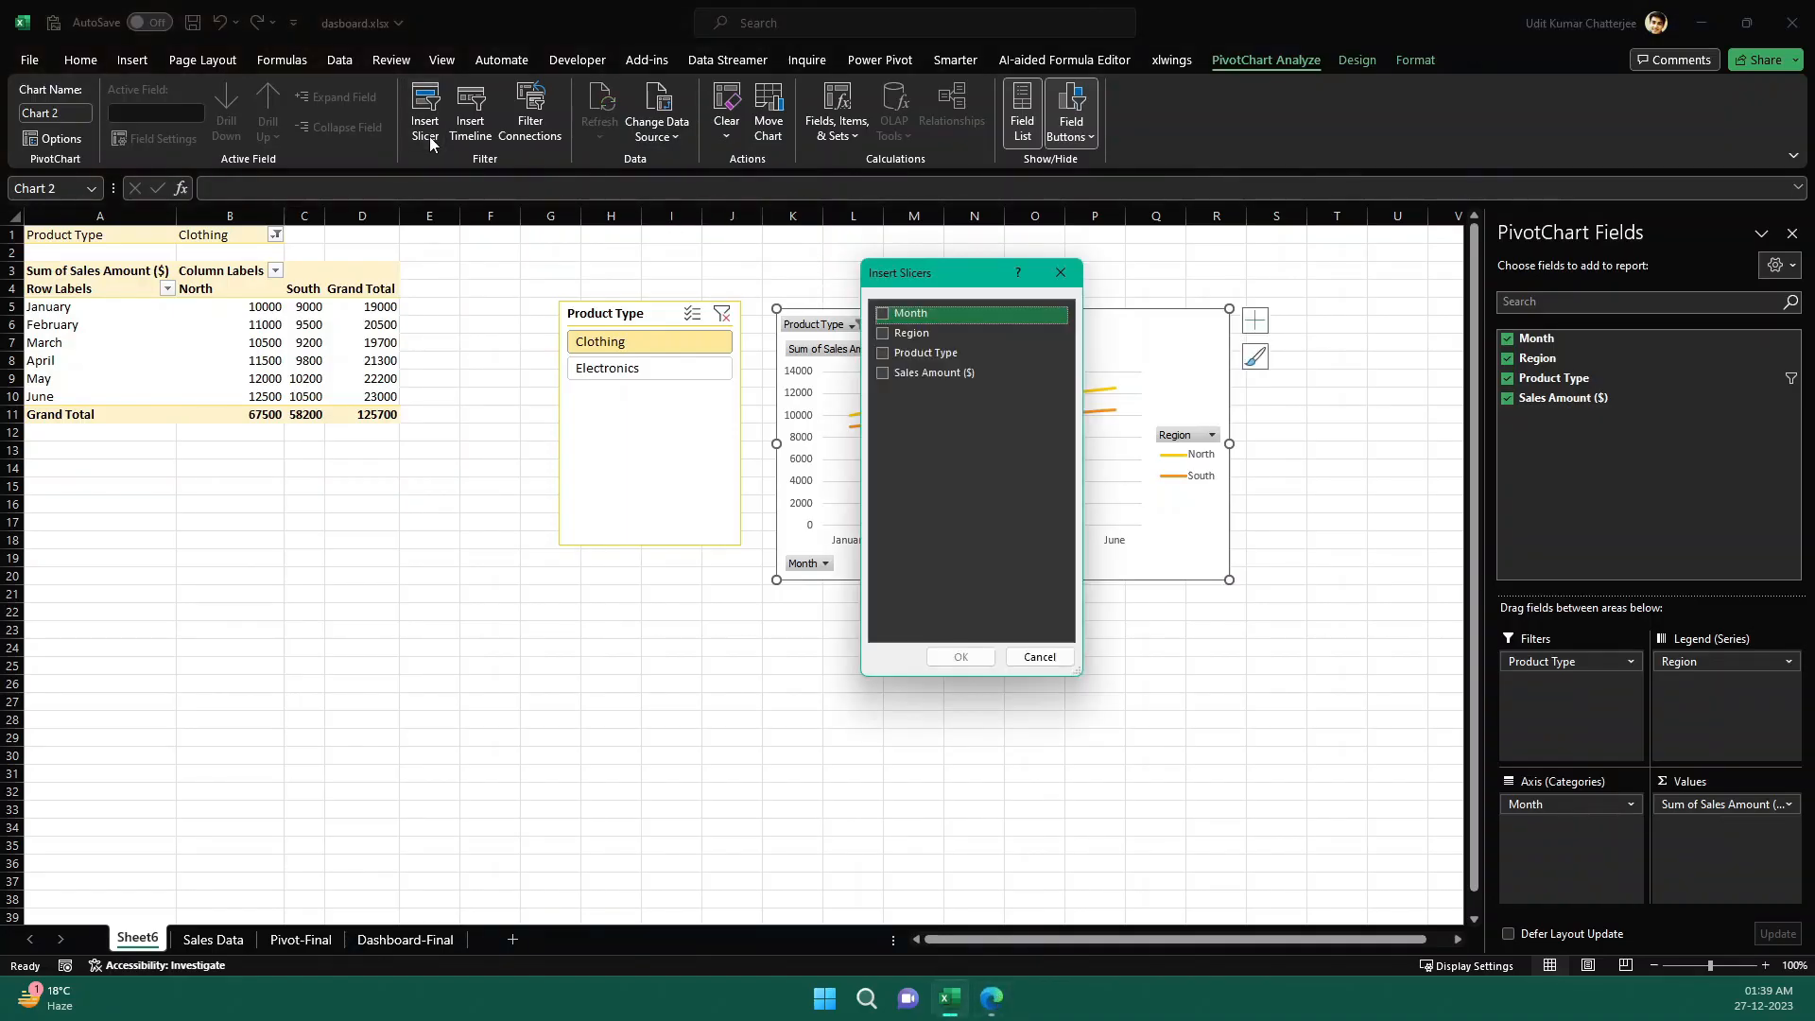
left_click(888, 352)
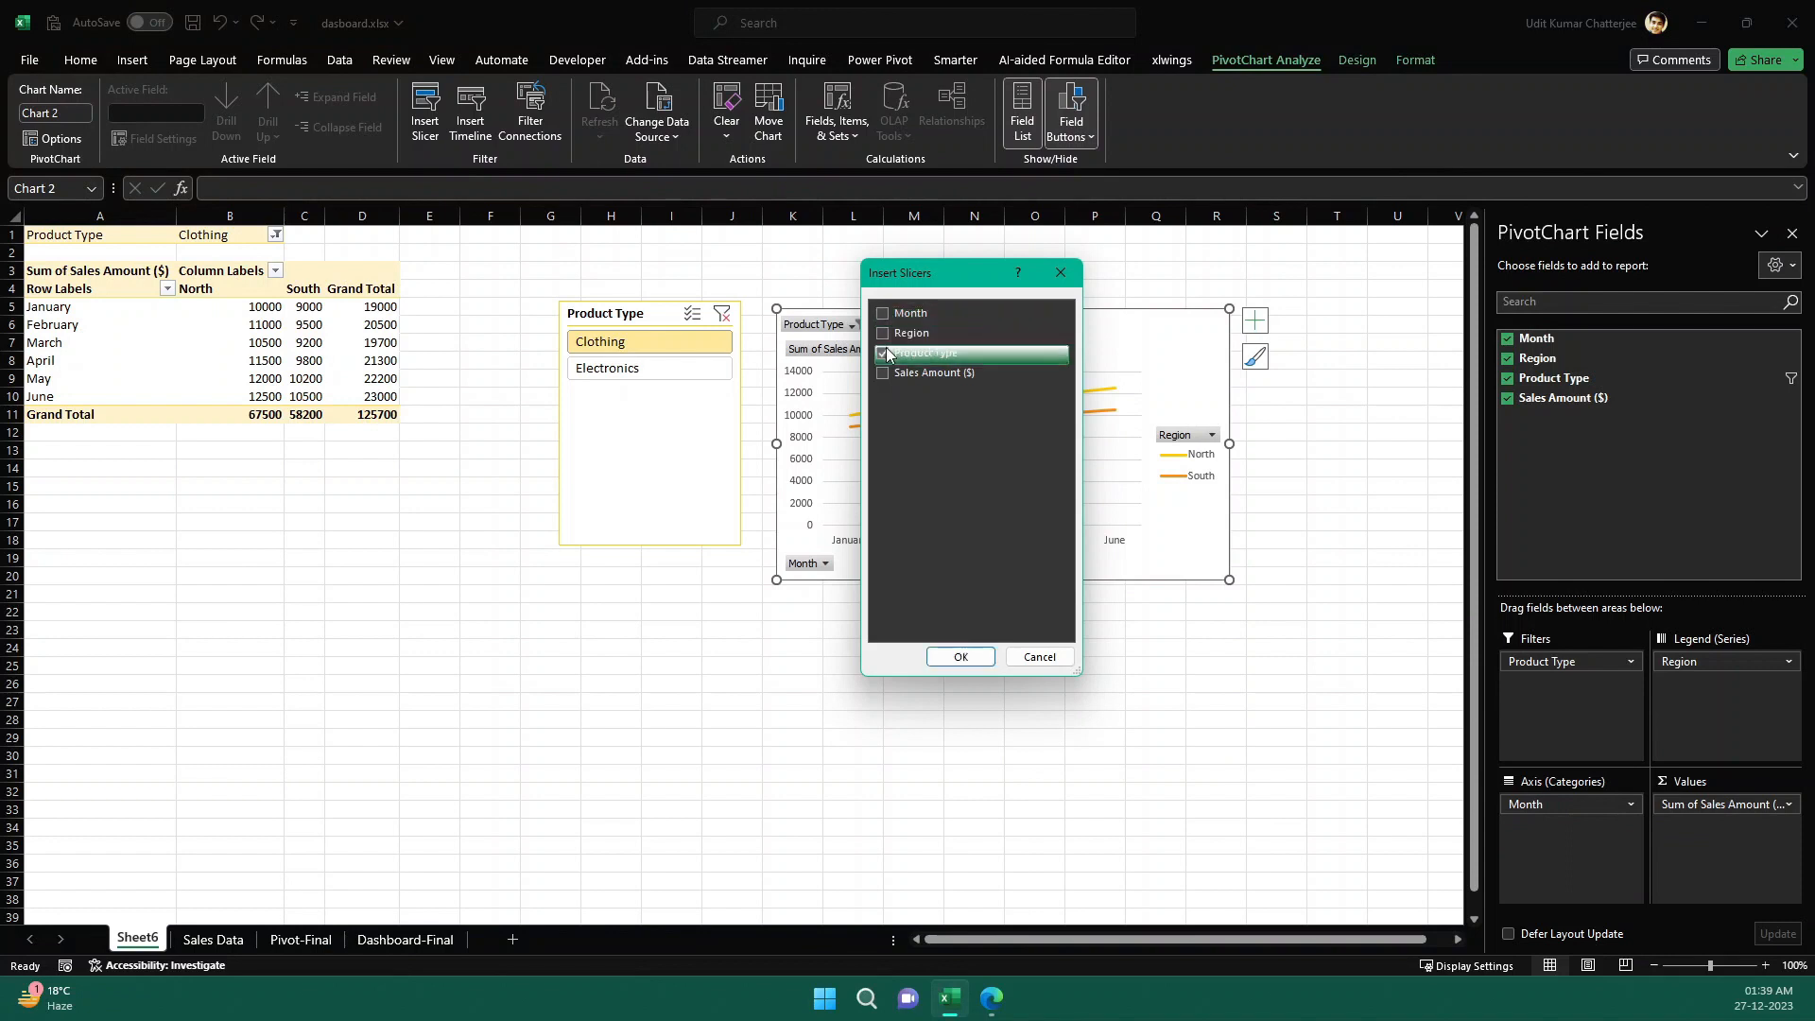
left_click(975, 662)
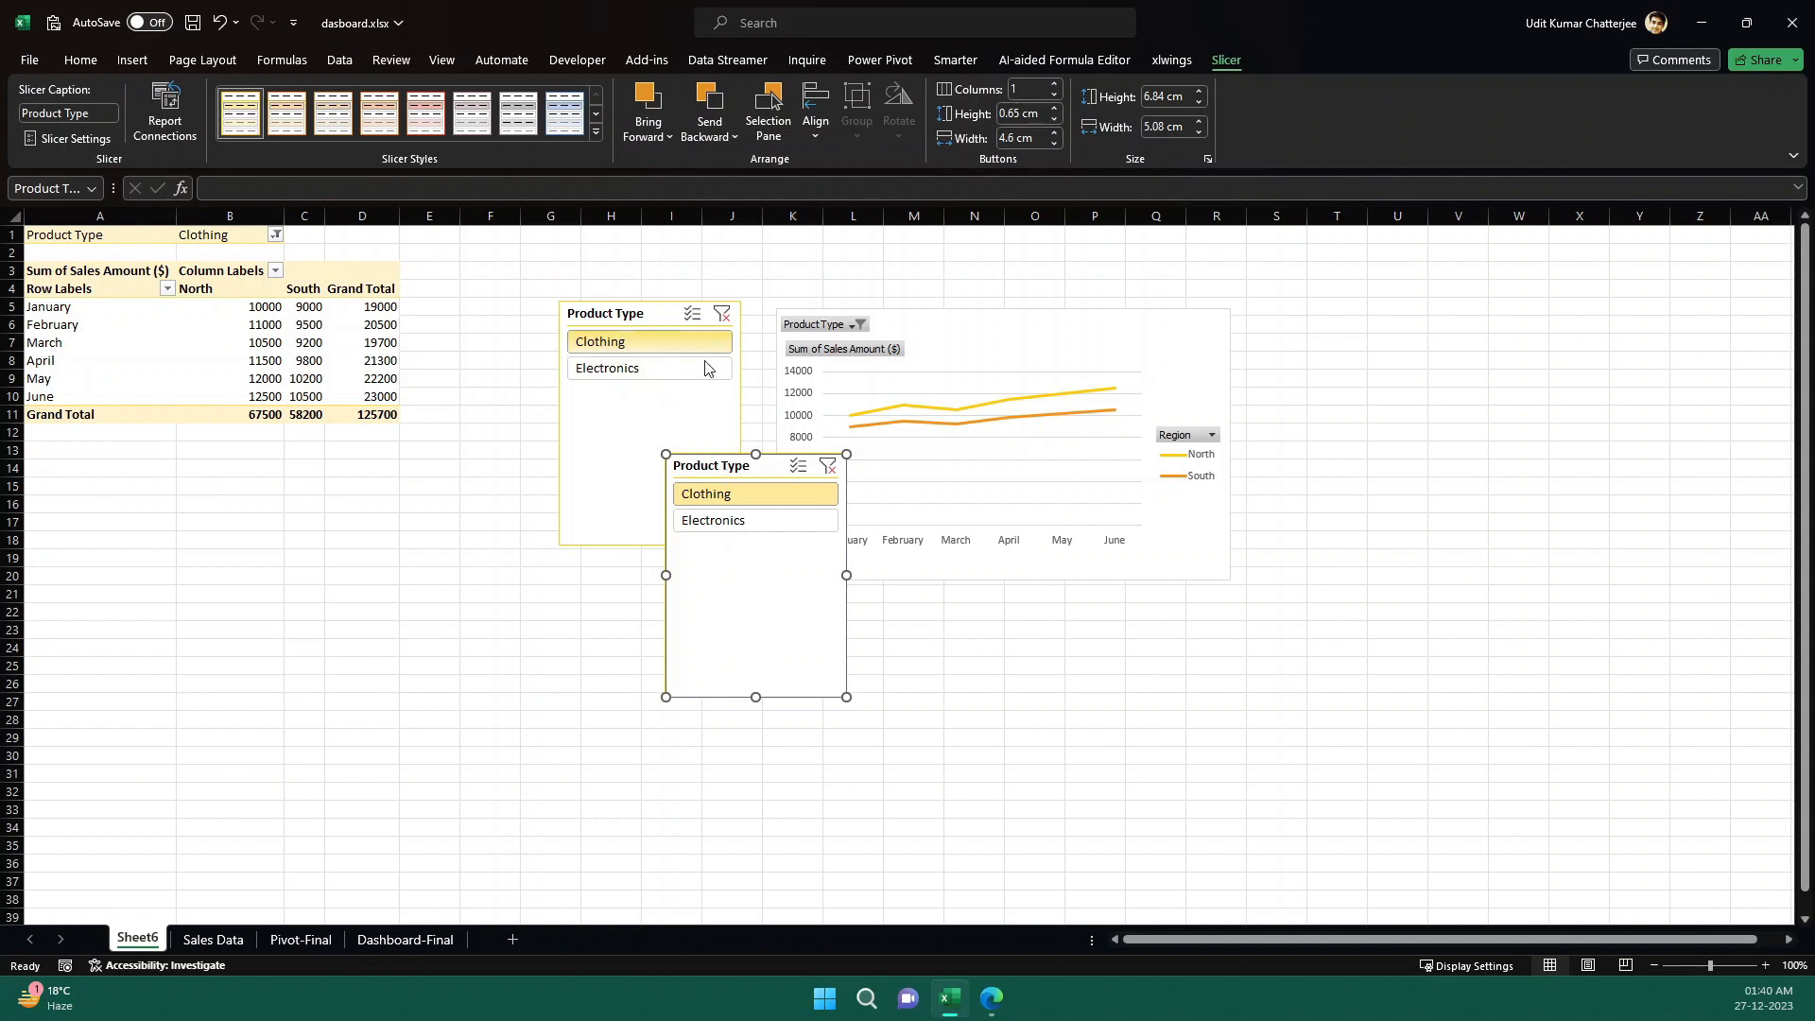
left_click(651, 319)
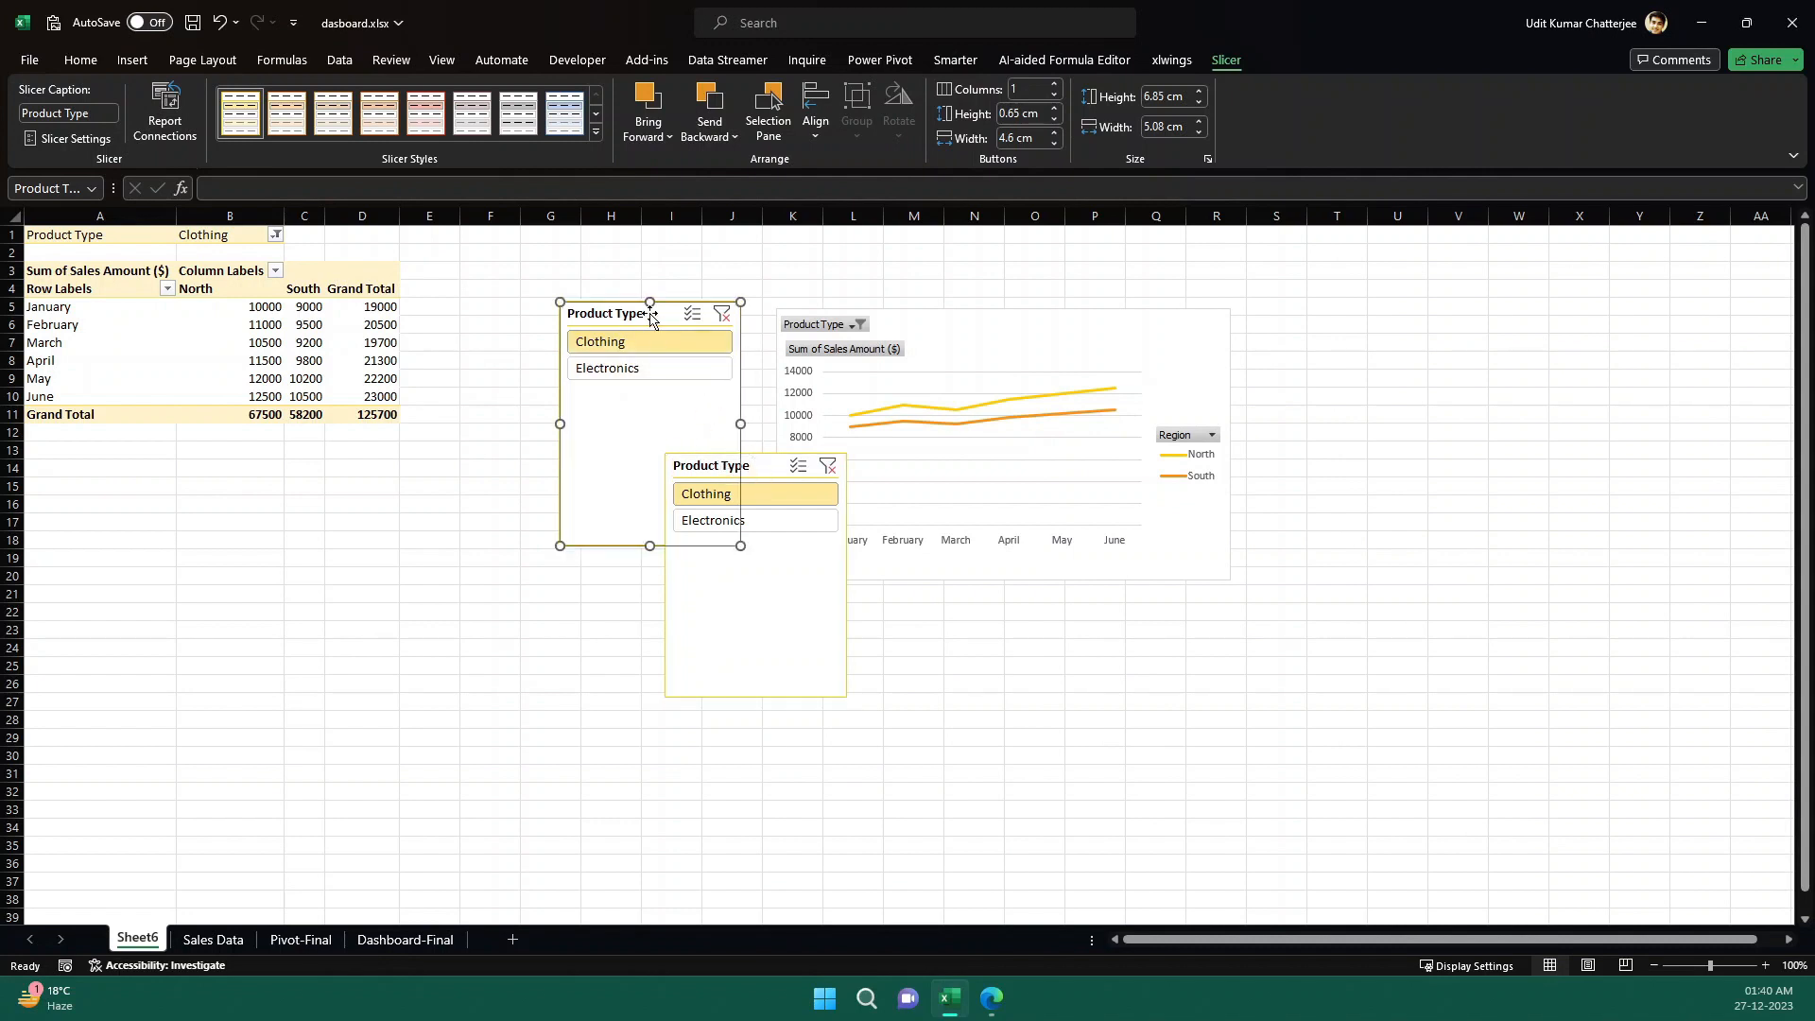
key("Delete")
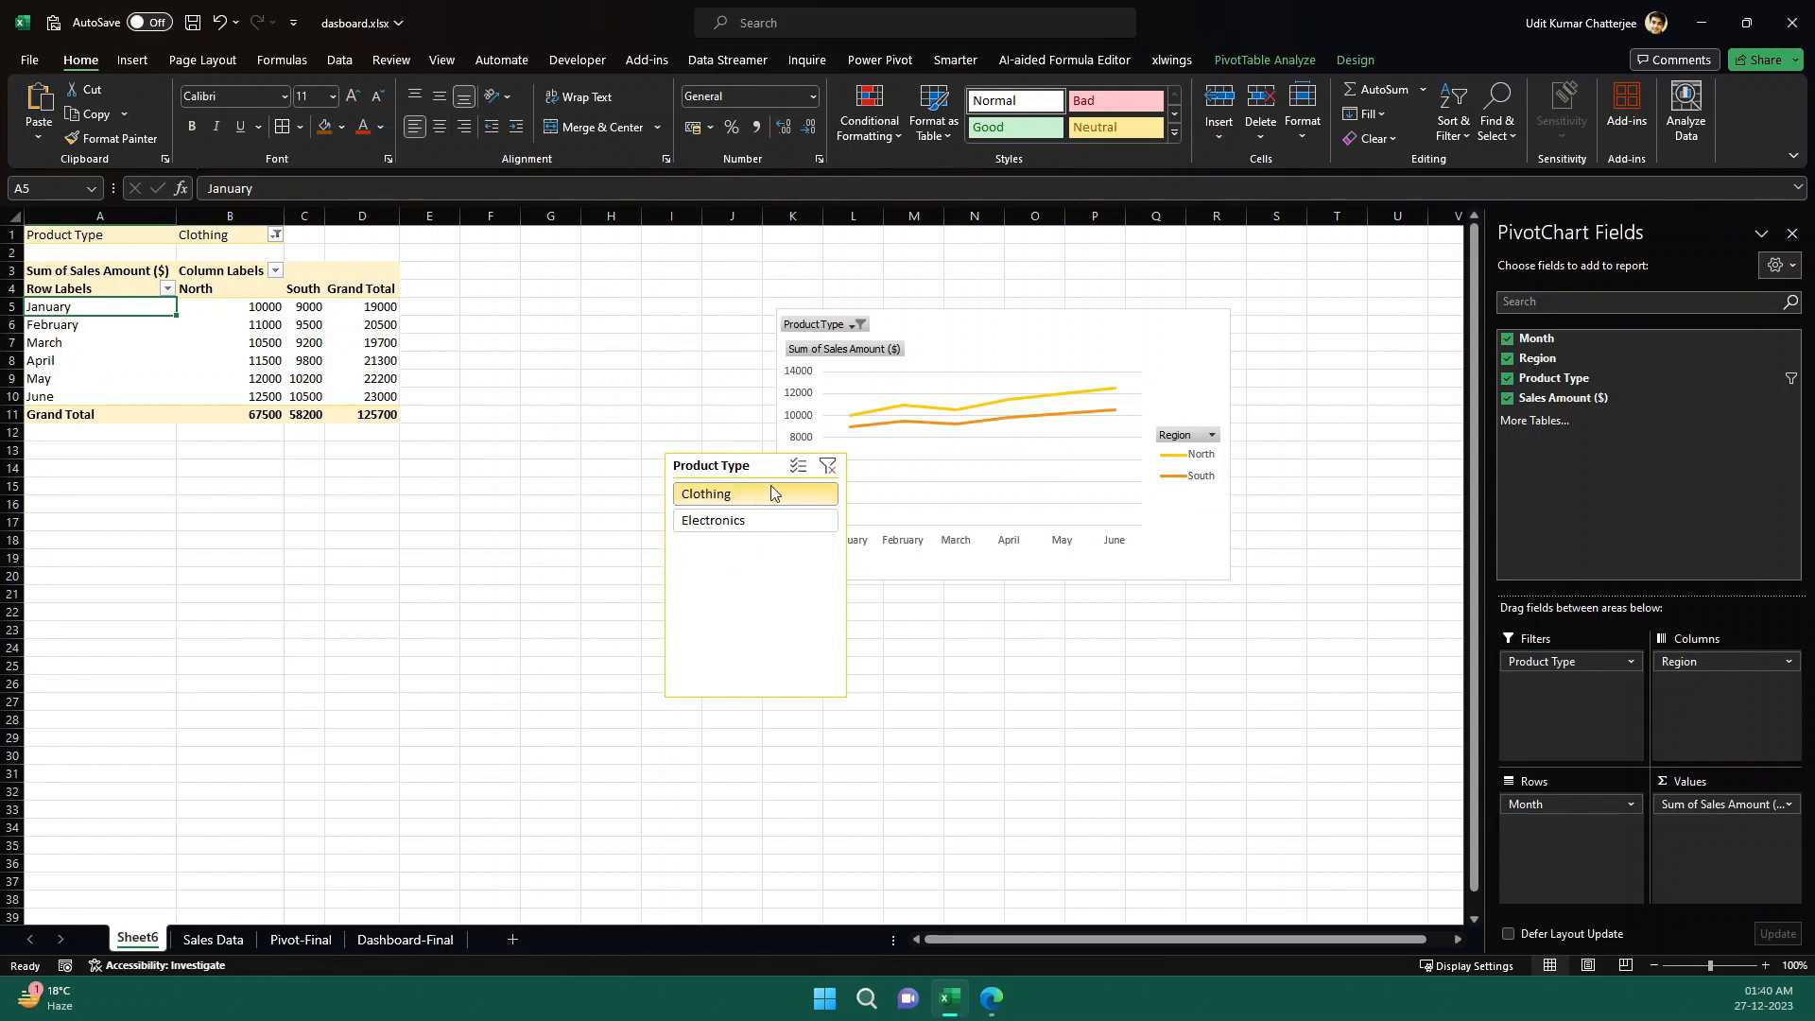
- Test the new Product Type slicer with Electronics and Clothing, place it beside the PivotTable, and finish on Clothing
left_click(756, 517)
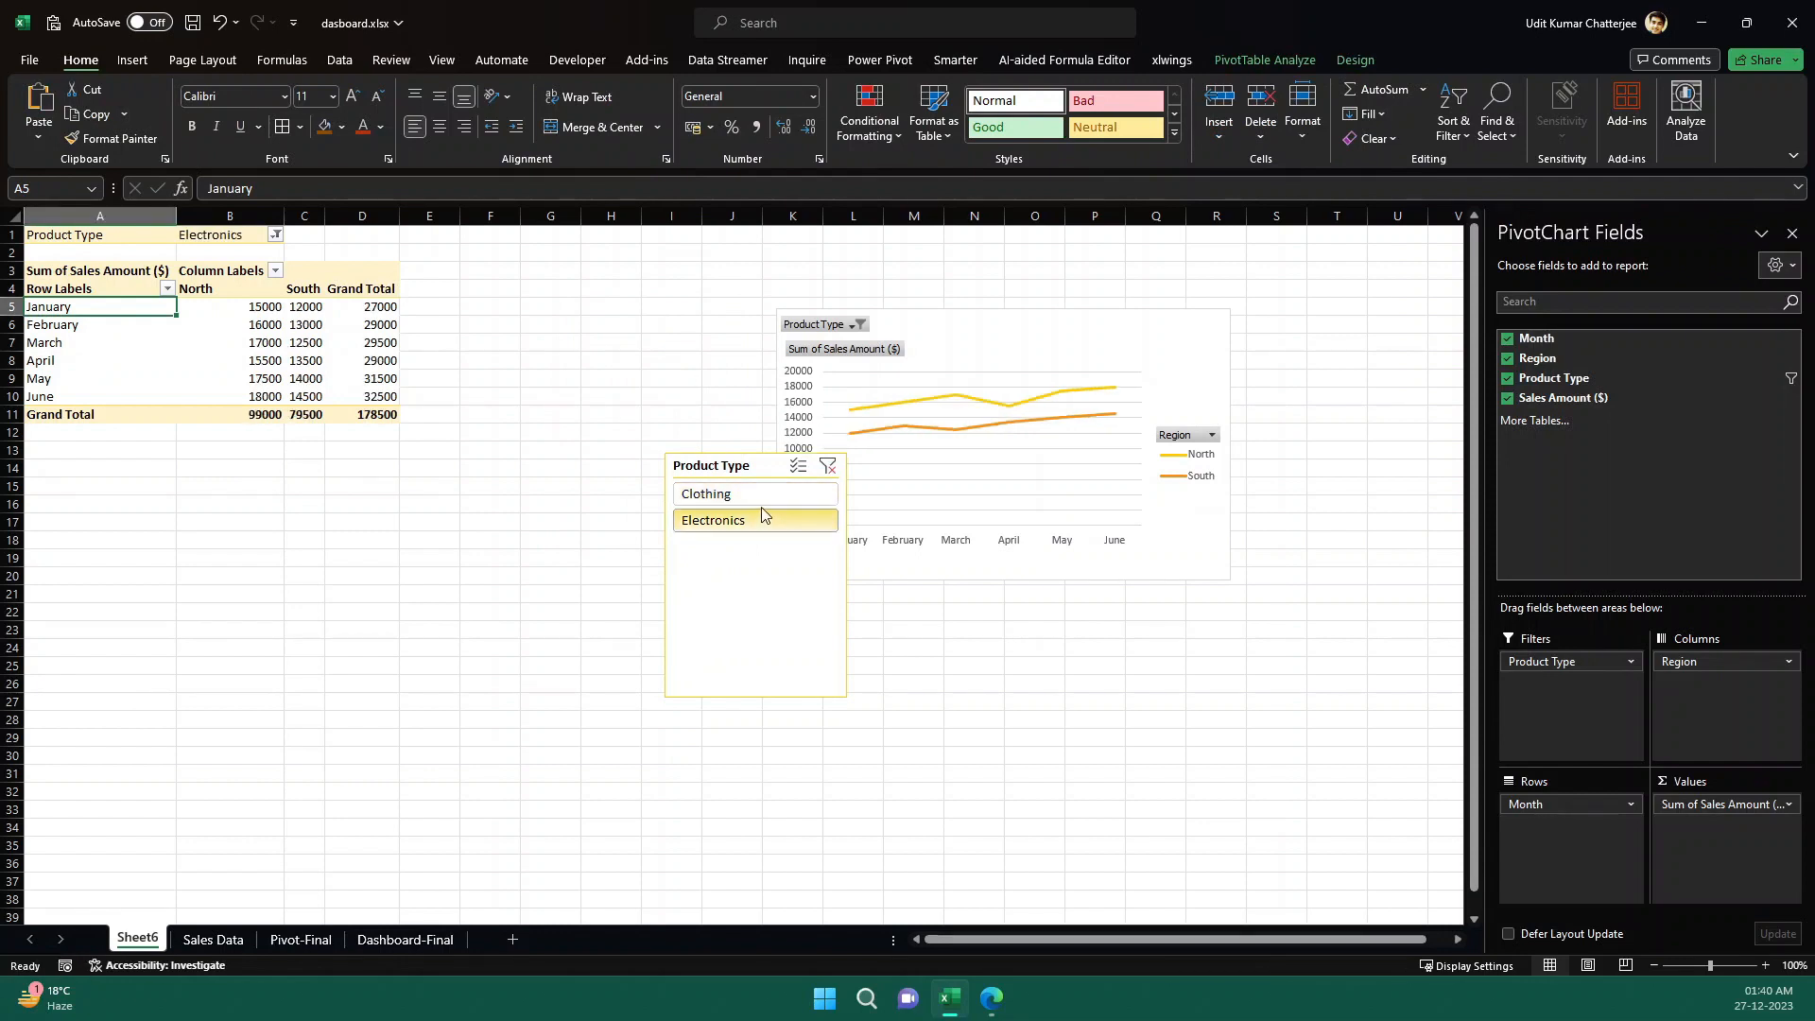
left_click(758, 494)
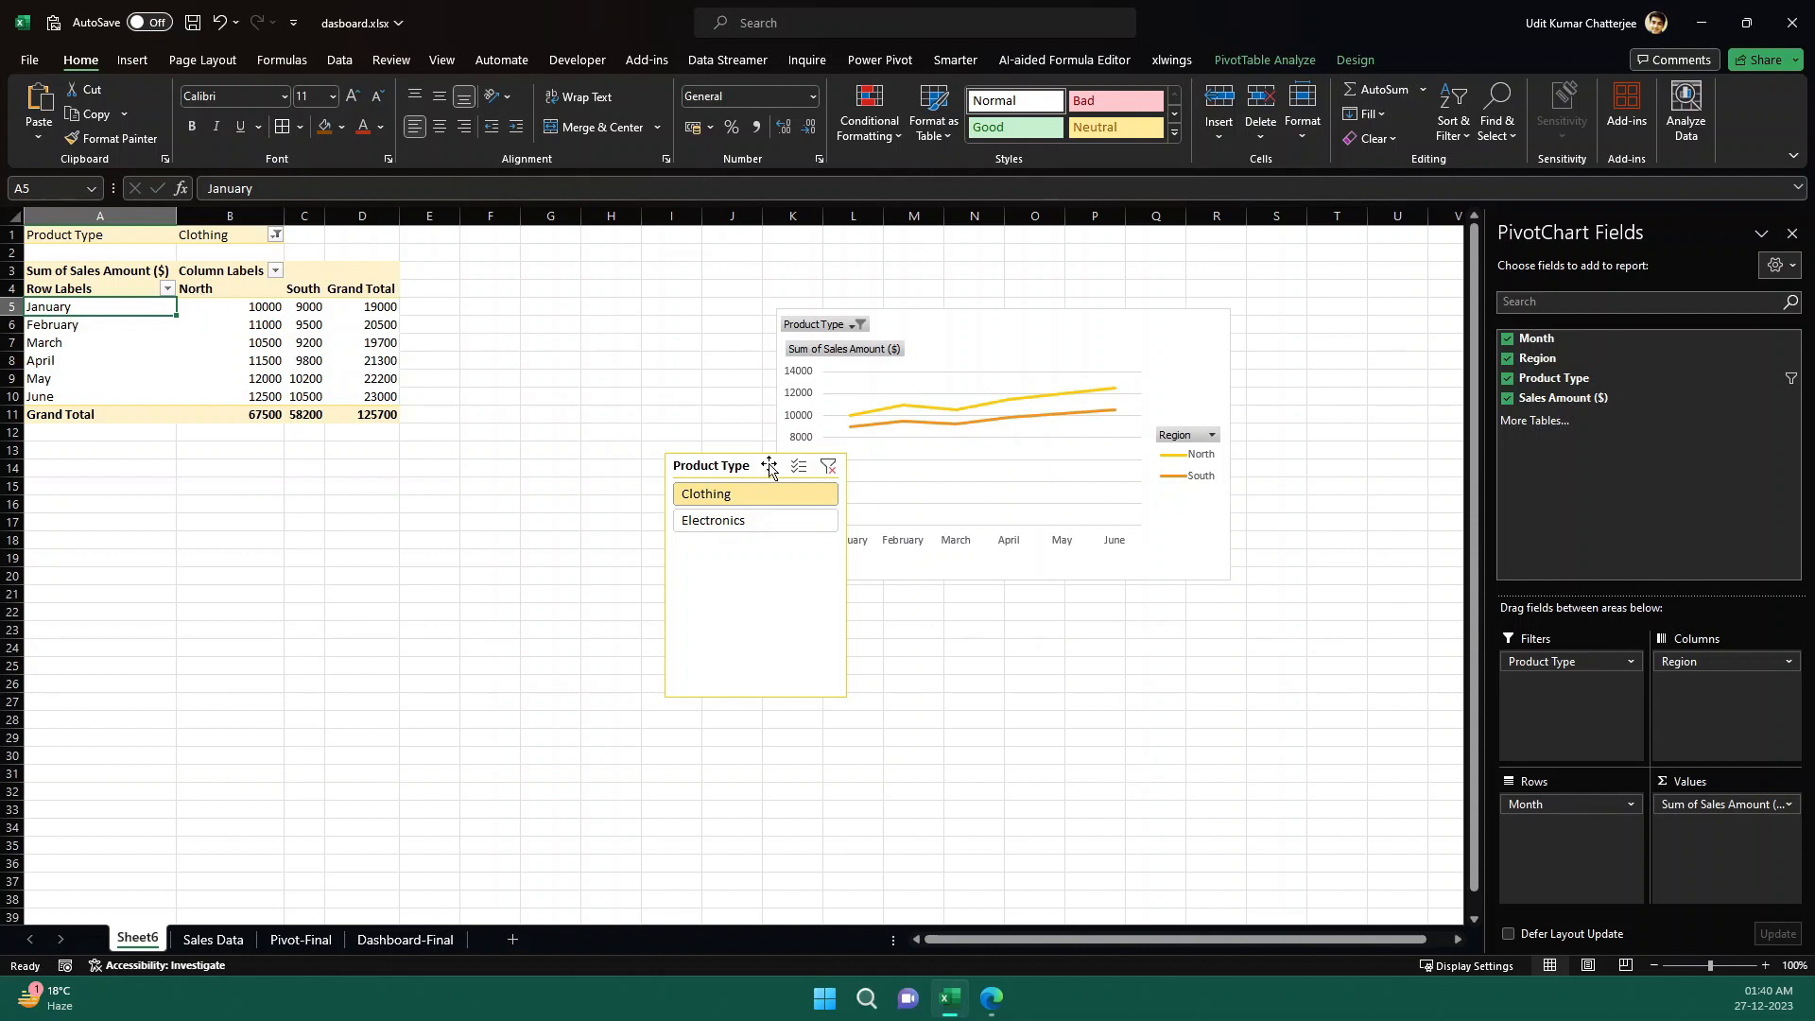
left_click_drag(774, 466, 536, 273)
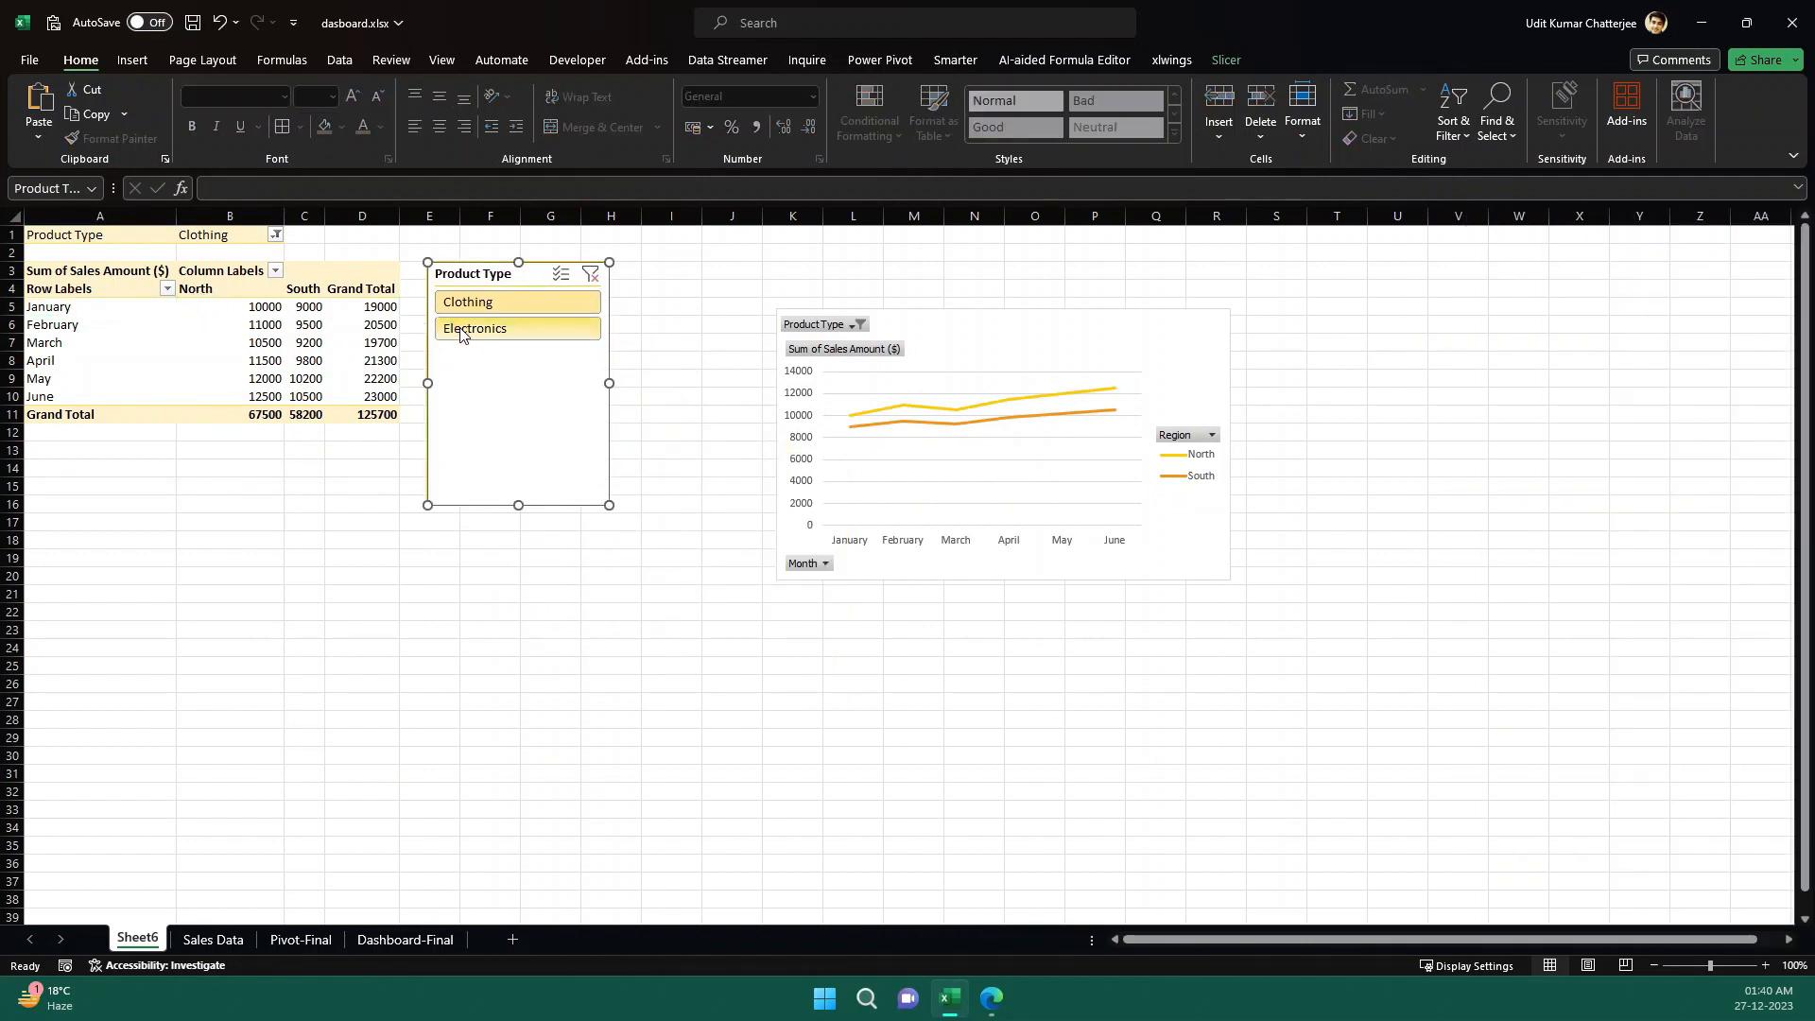
left_click(460, 331)
left_click(554, 302)
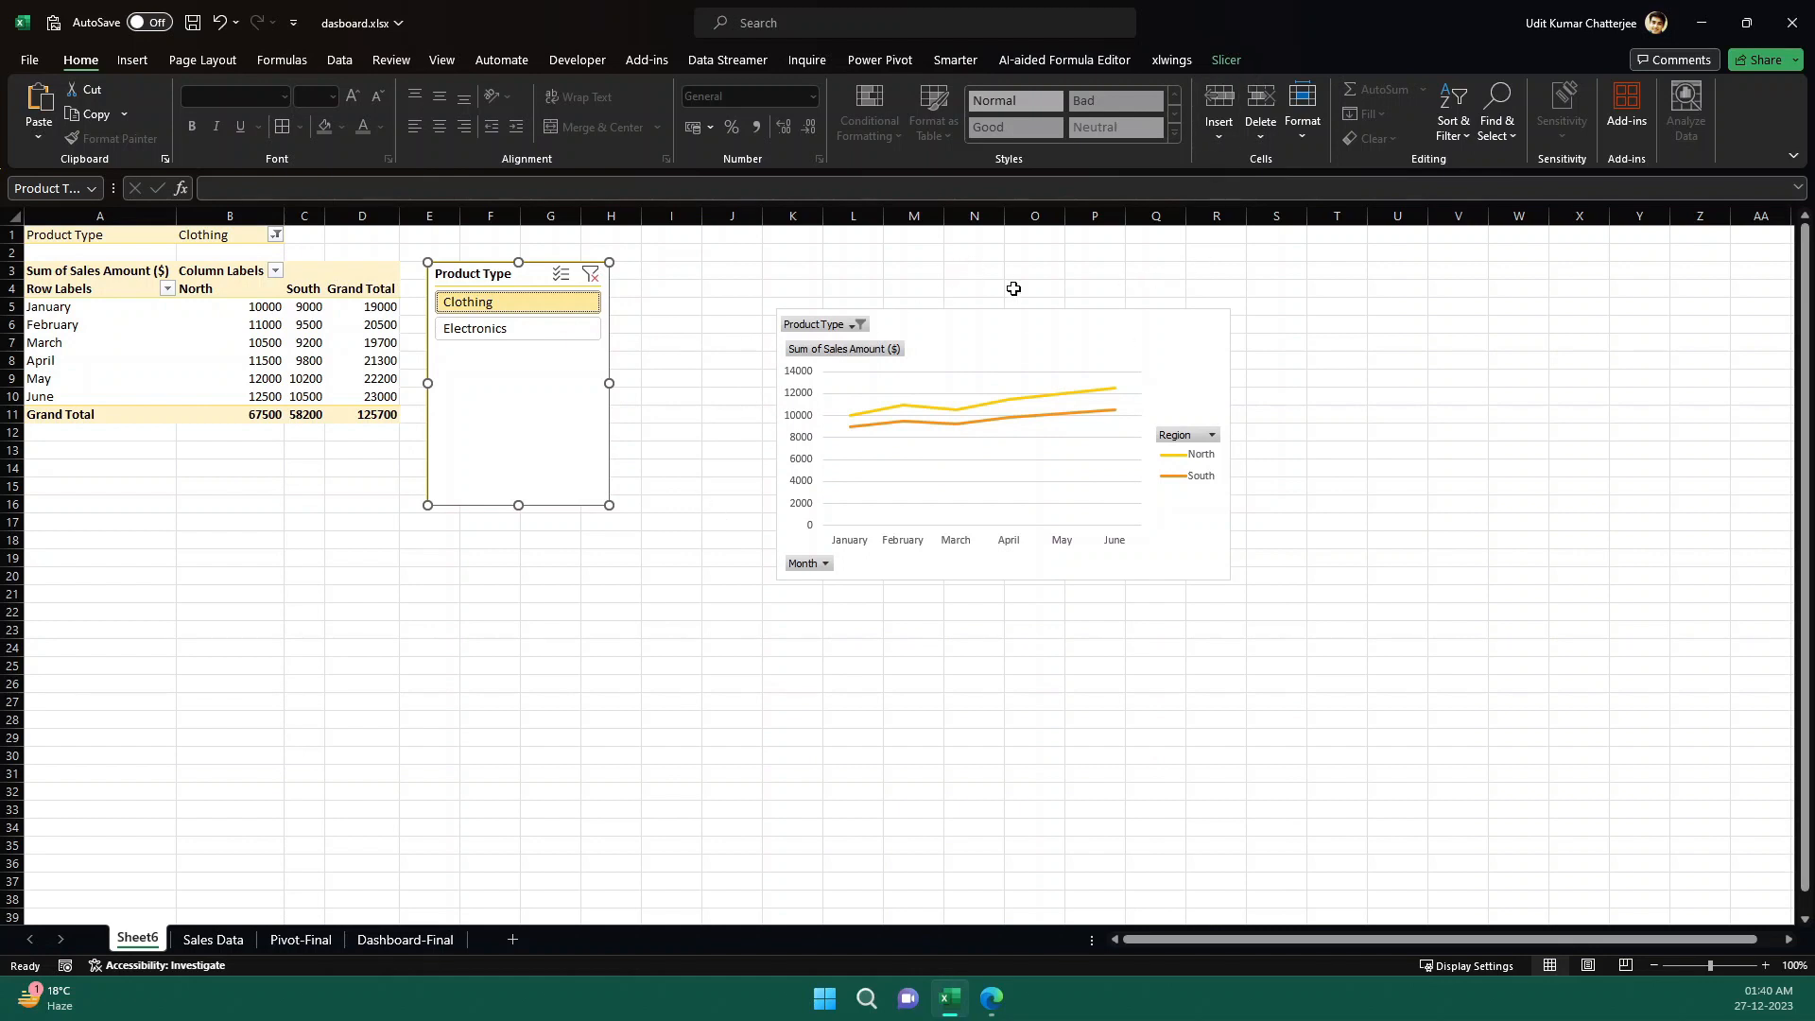
- Filter the line chart to Electronics through its own Product Type field button, with multiple-item selection turned off
left_click(1028, 333)
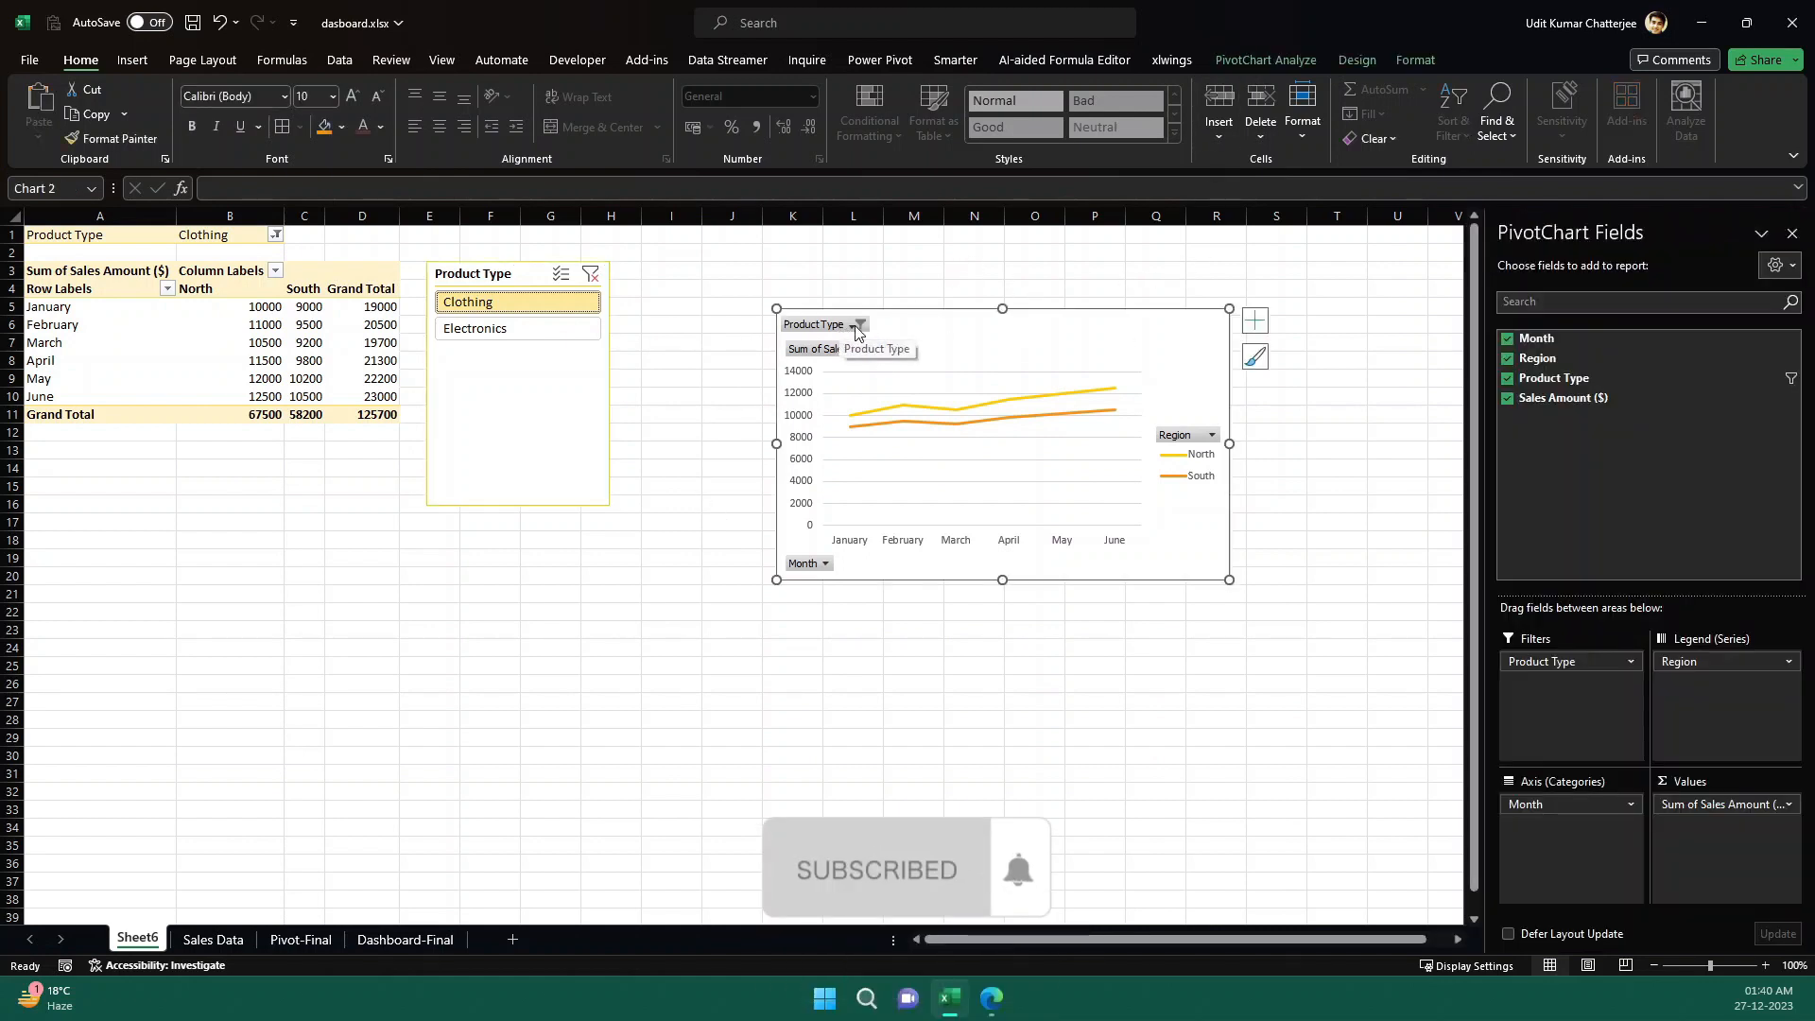
left_click(857, 327)
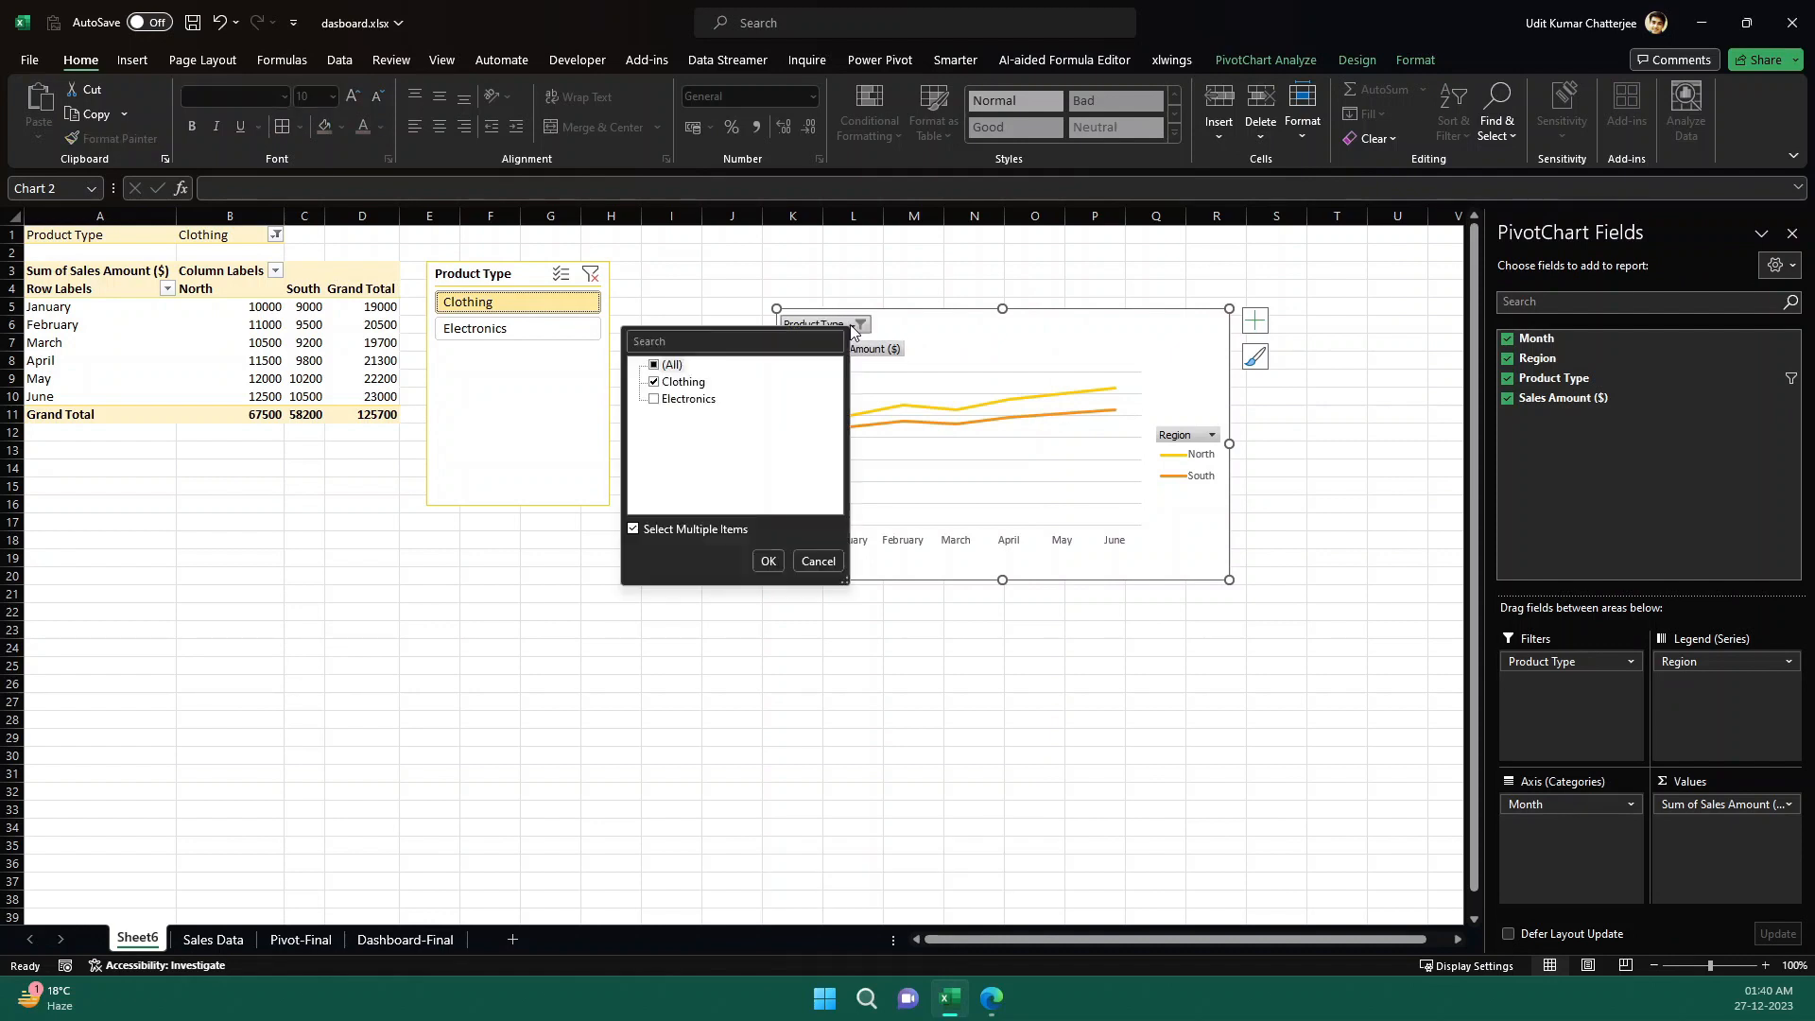
left_click(662, 398)
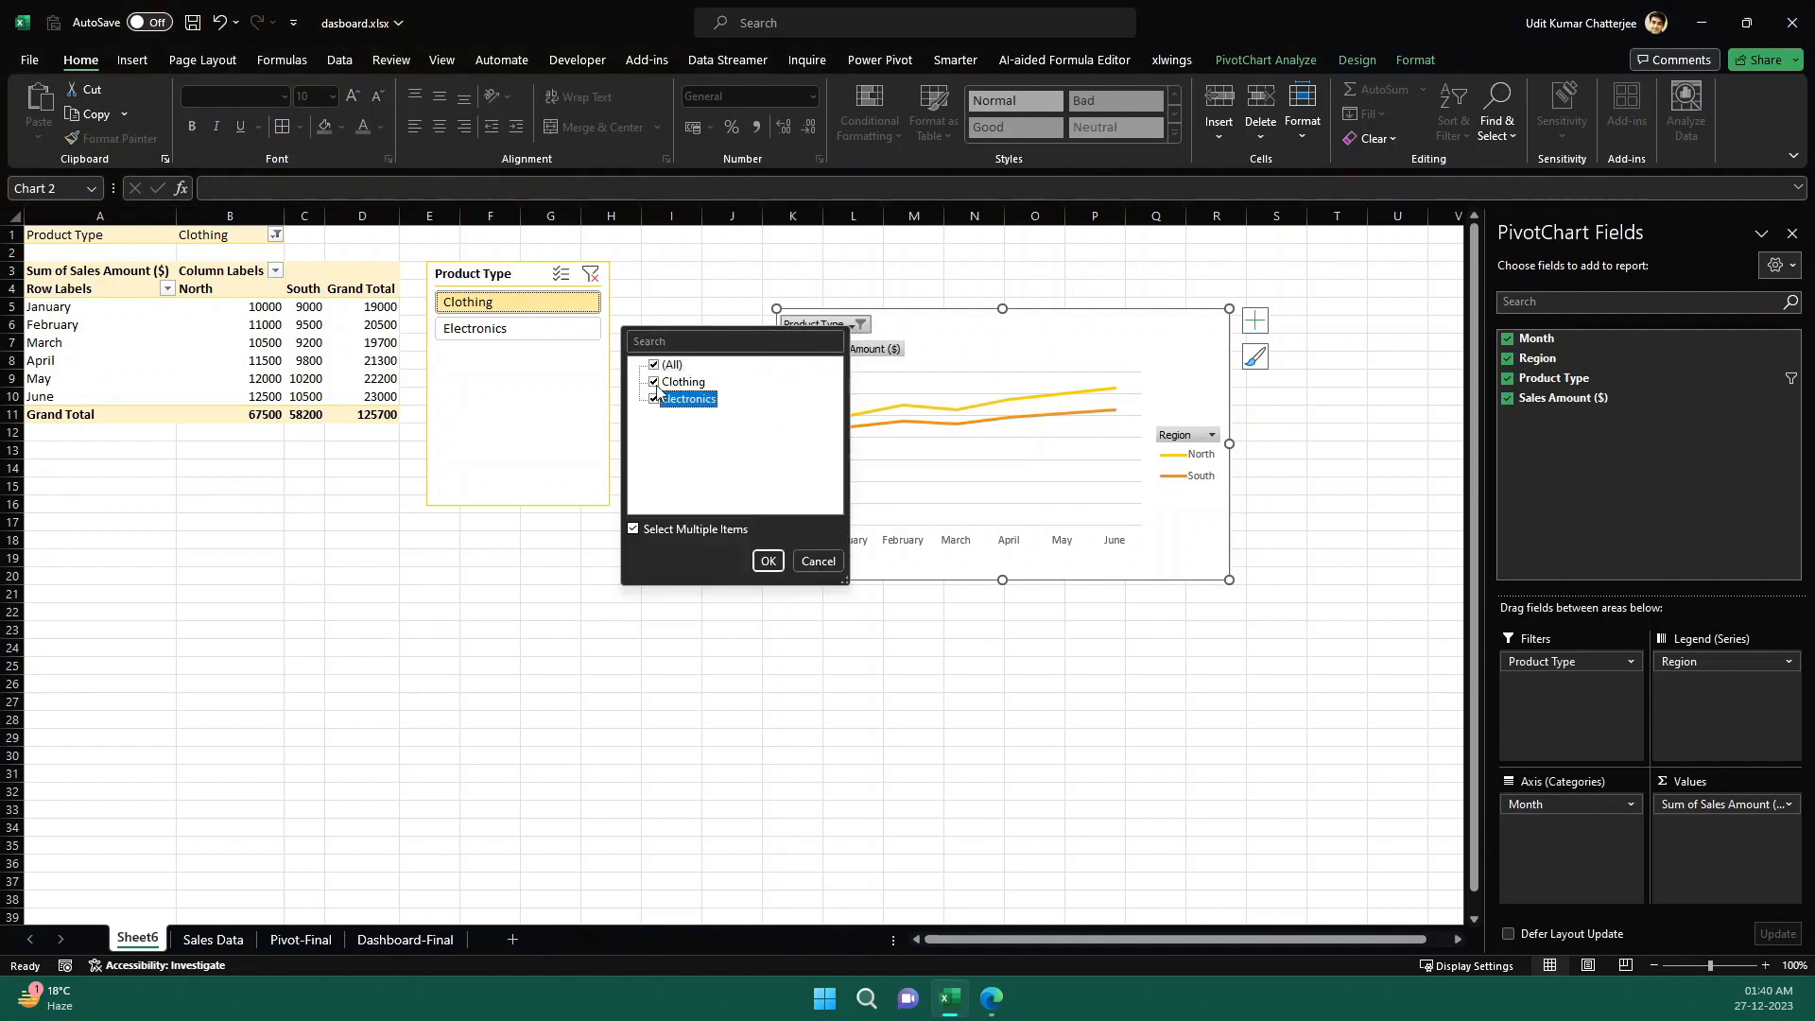
left_click(634, 529)
left_click(671, 398)
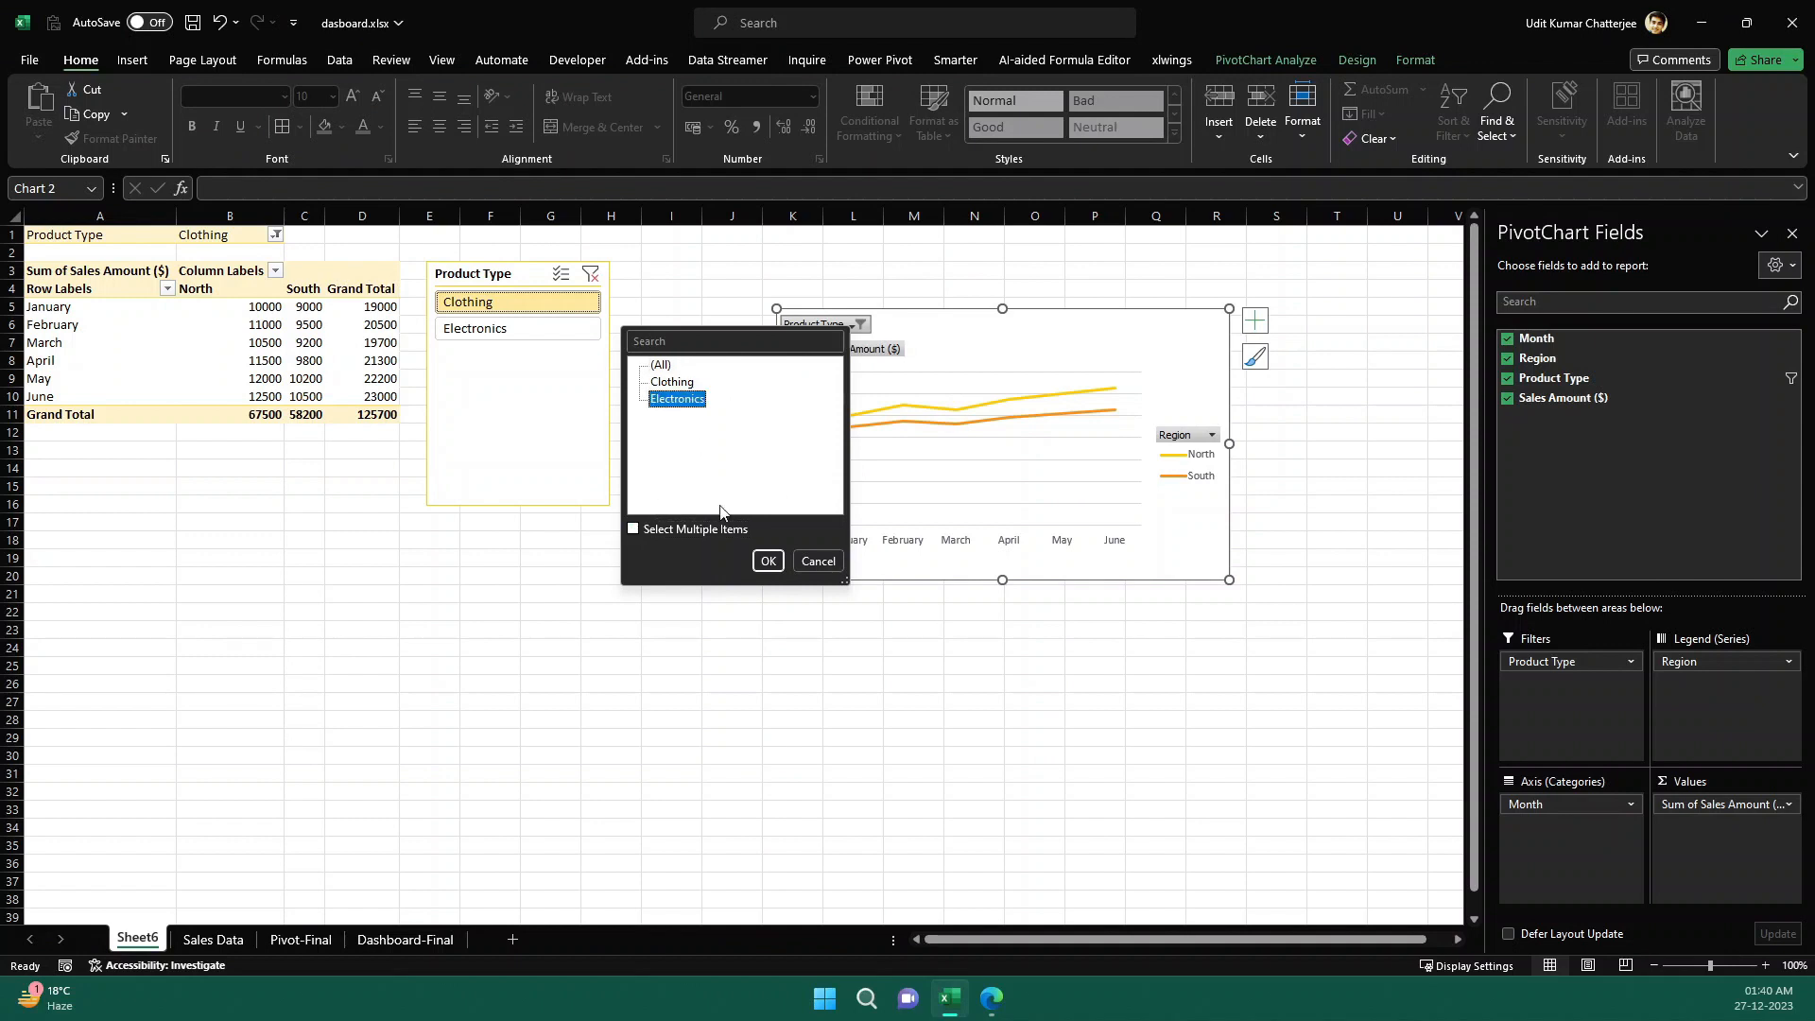
left_click(768, 560)
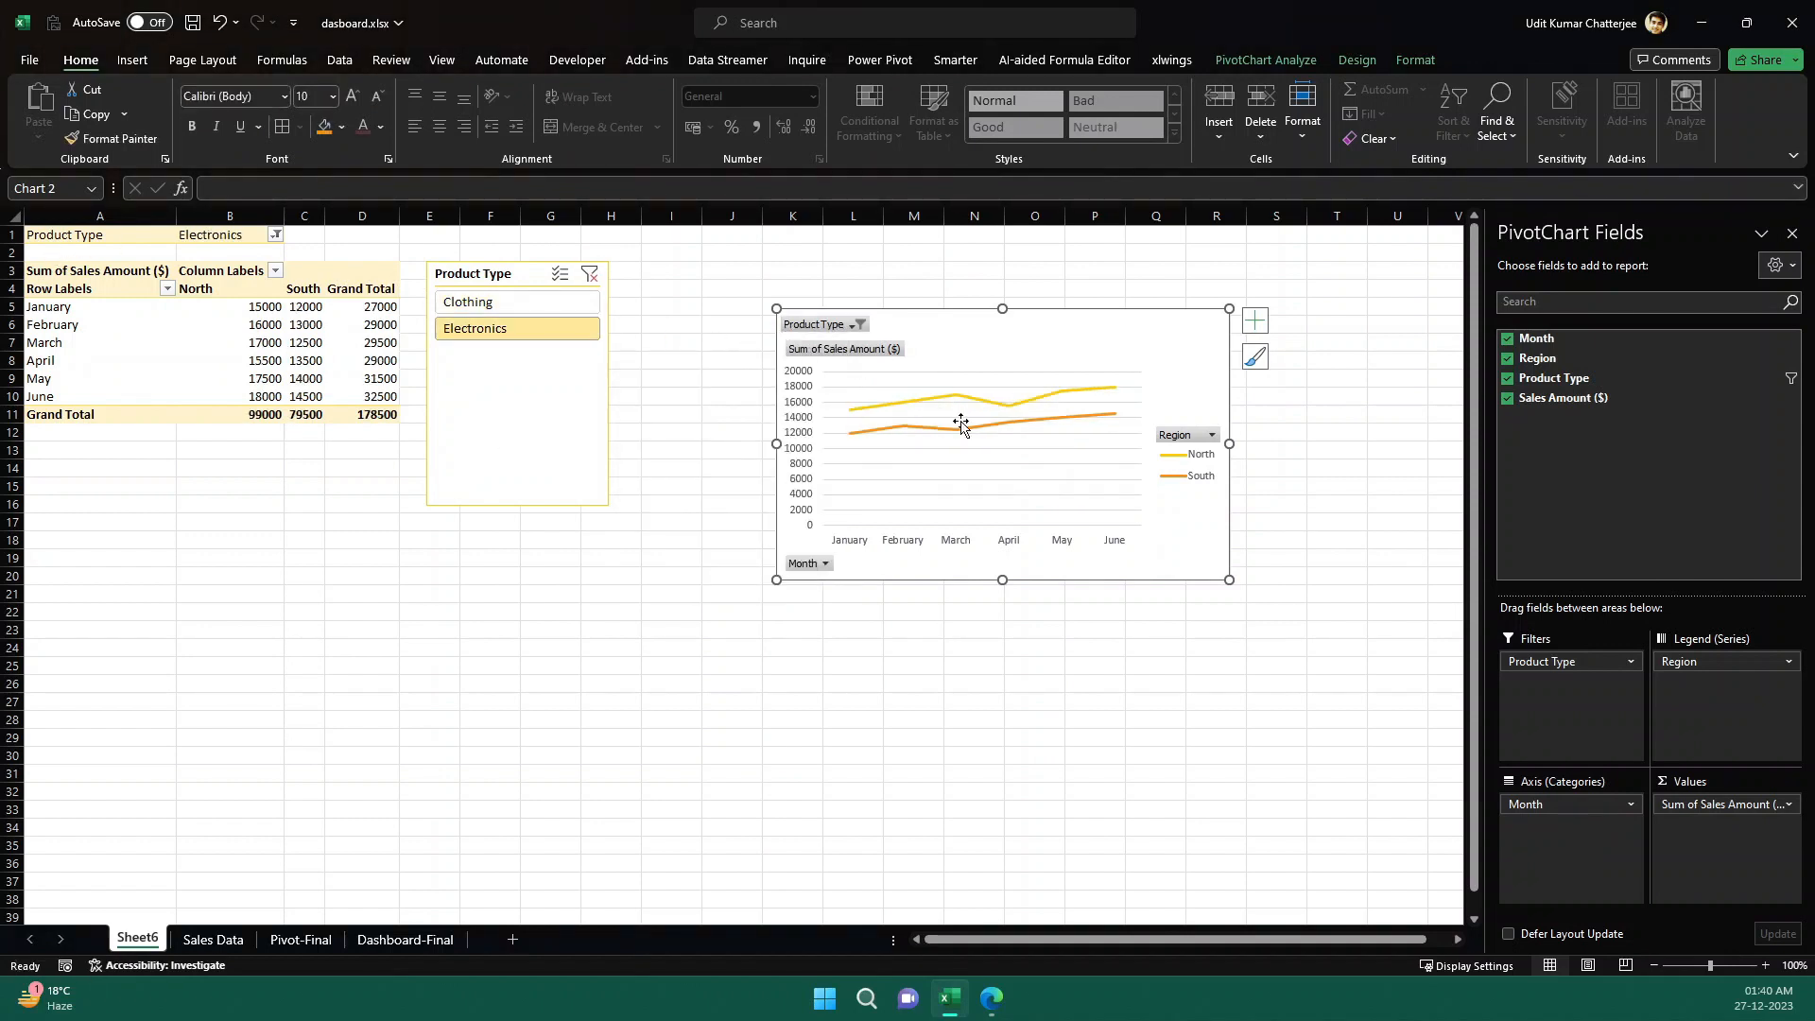
- Examine the filter options of the line chart's Region and Month field buttons without changing them
left_click(1206, 434)
left_click(1027, 649)
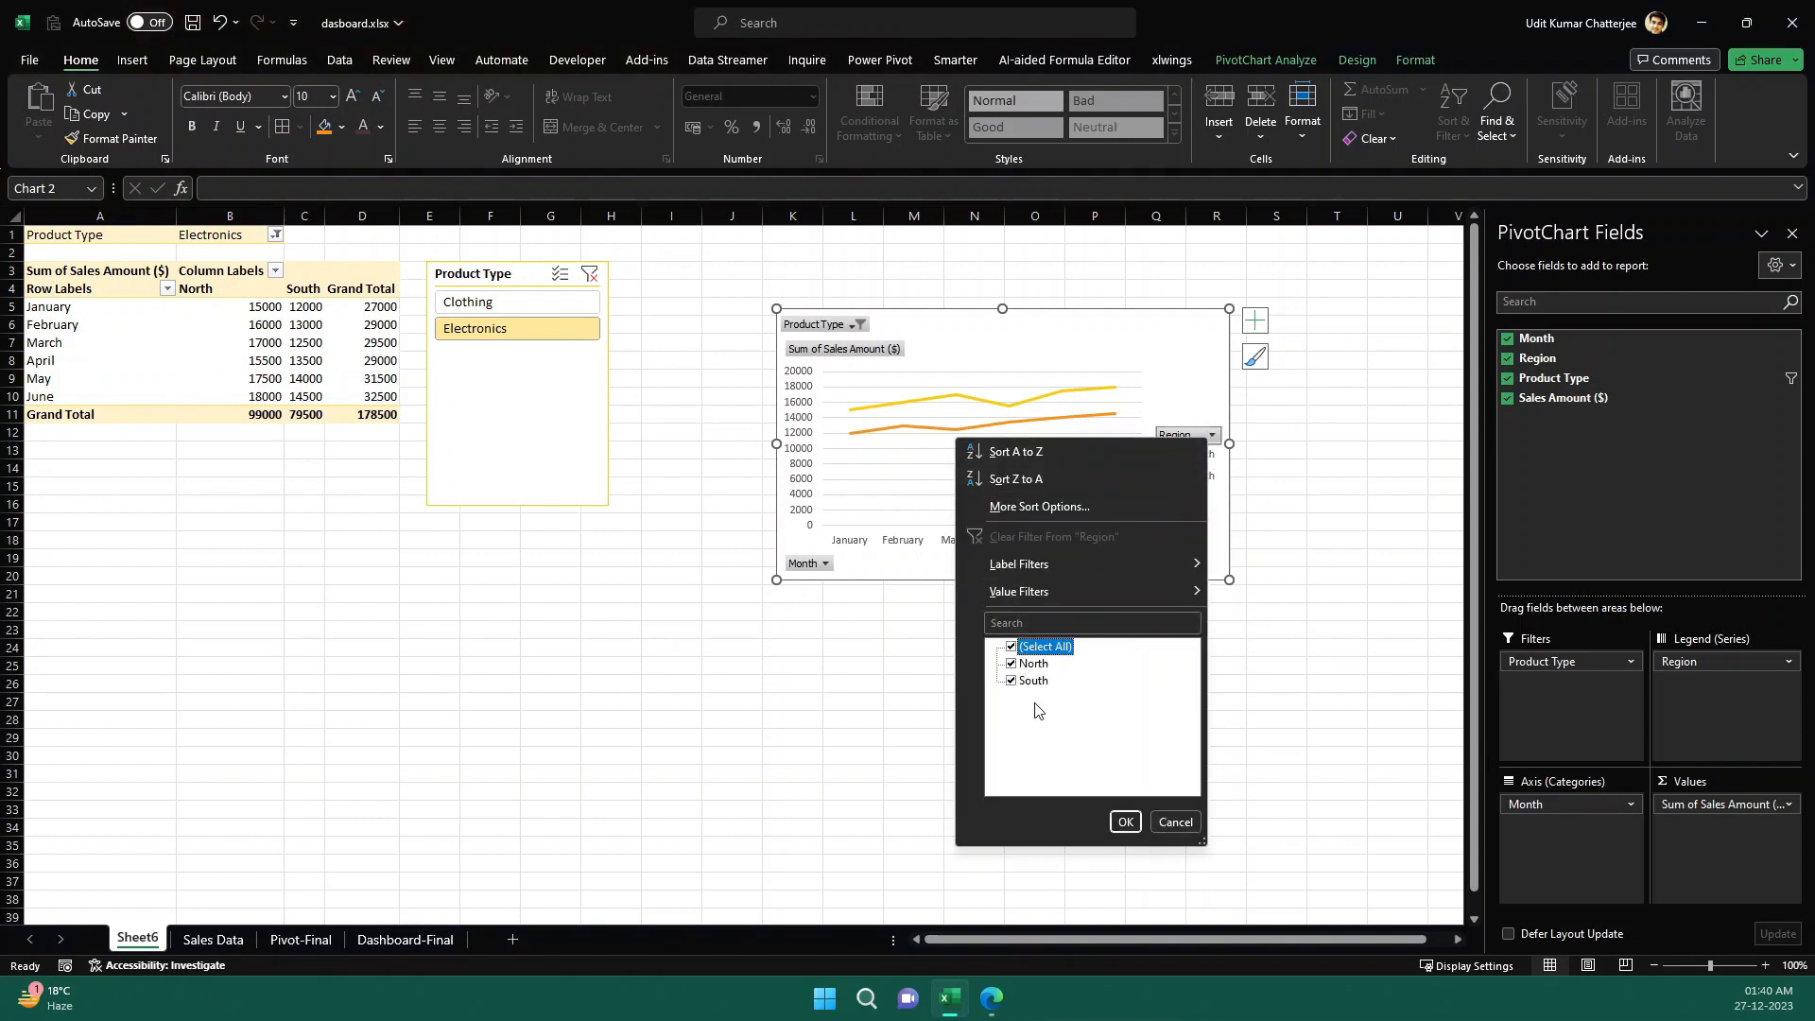
left_click(1175, 822)
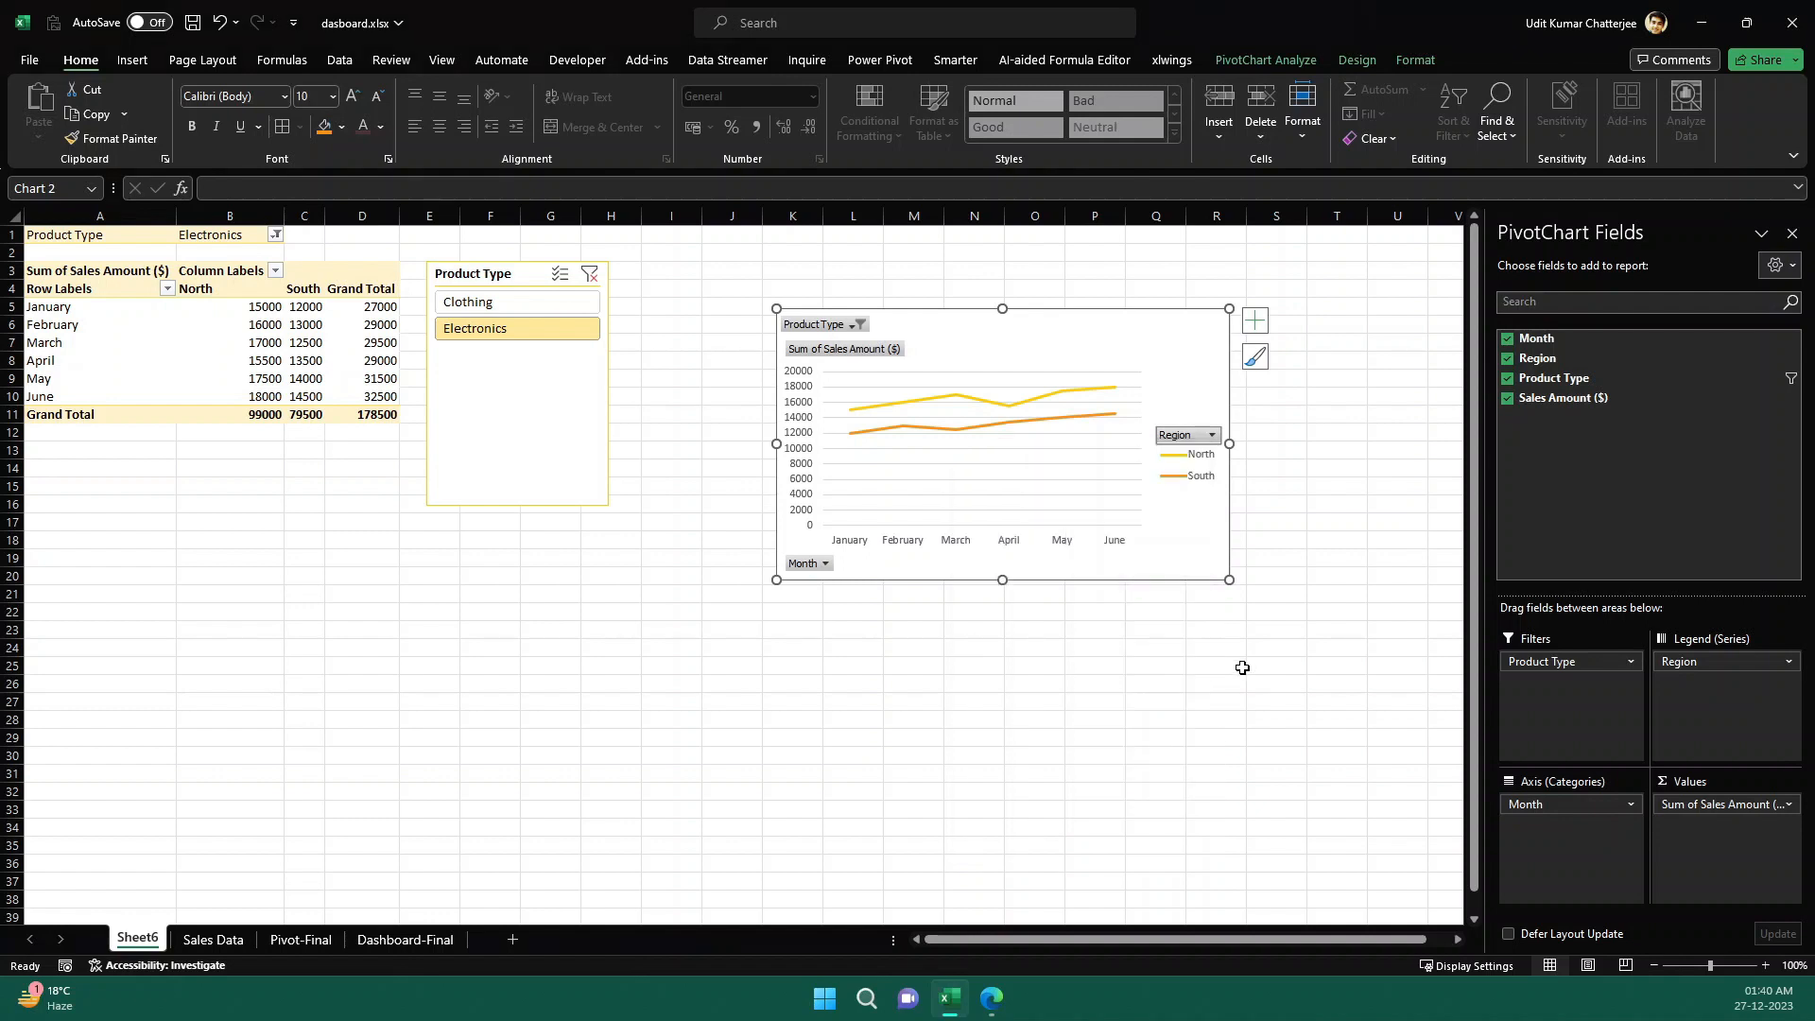
left_click(1205, 480)
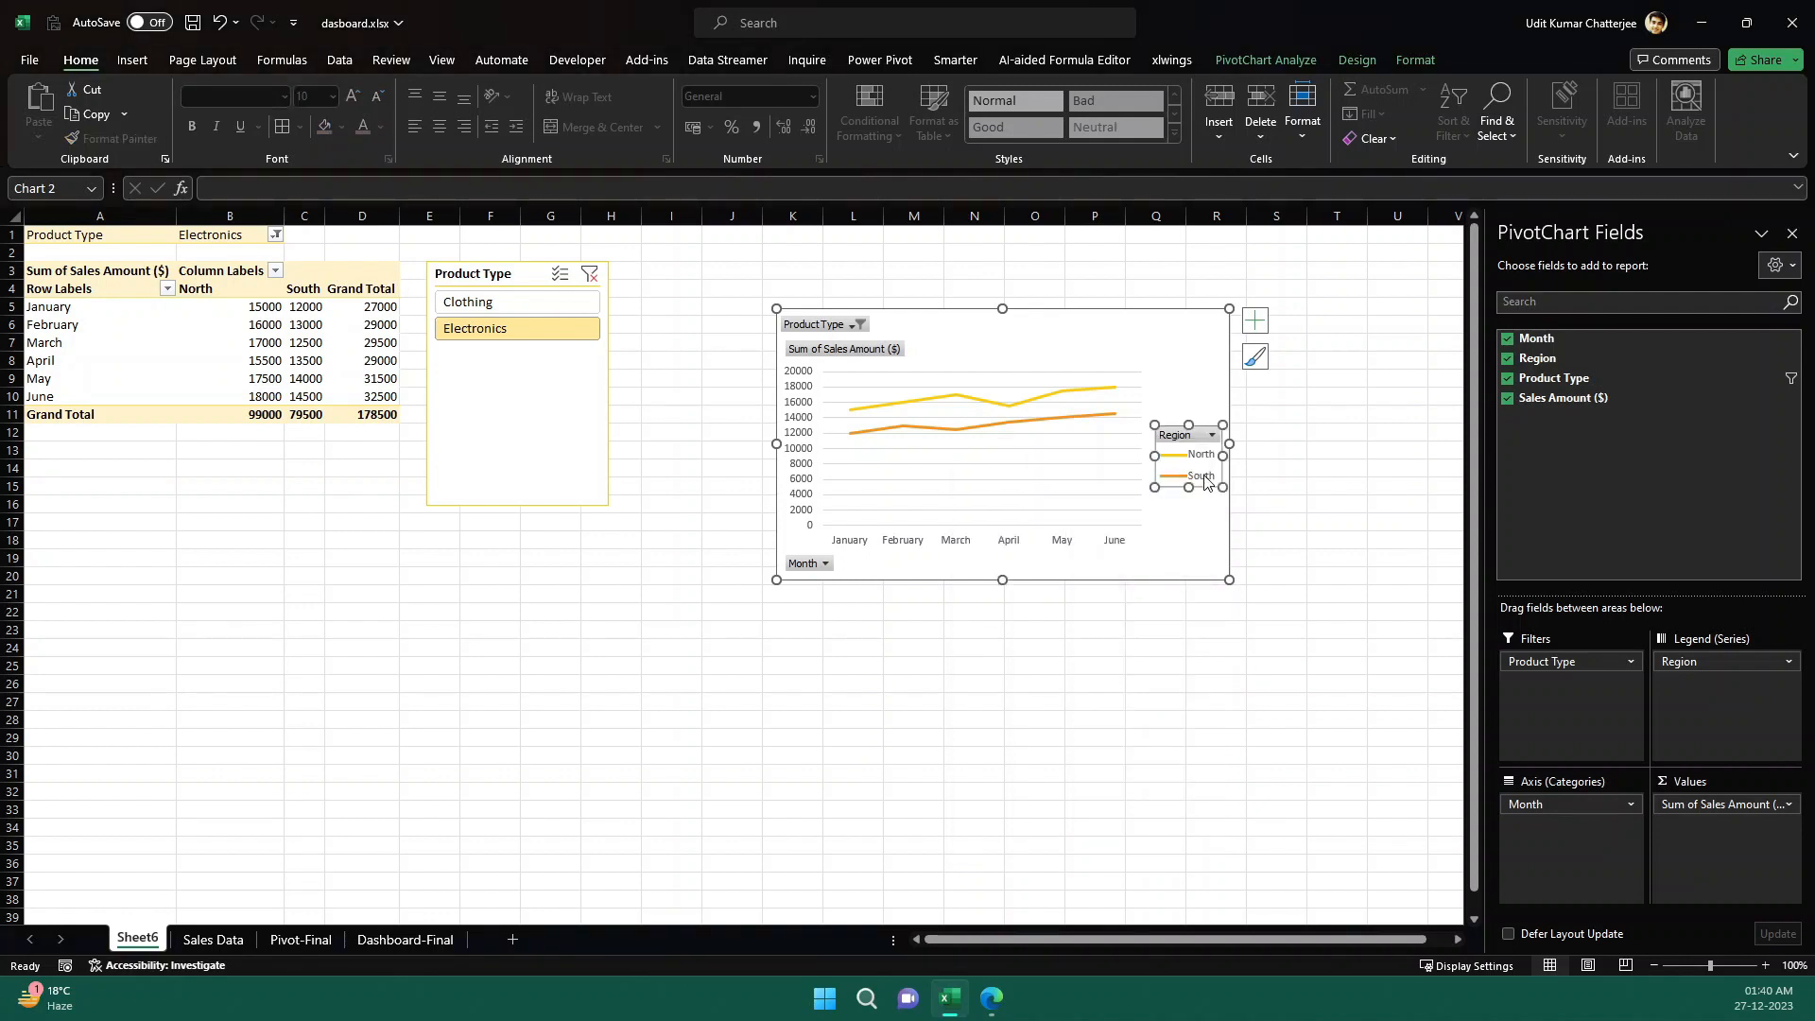
left_click(825, 565)
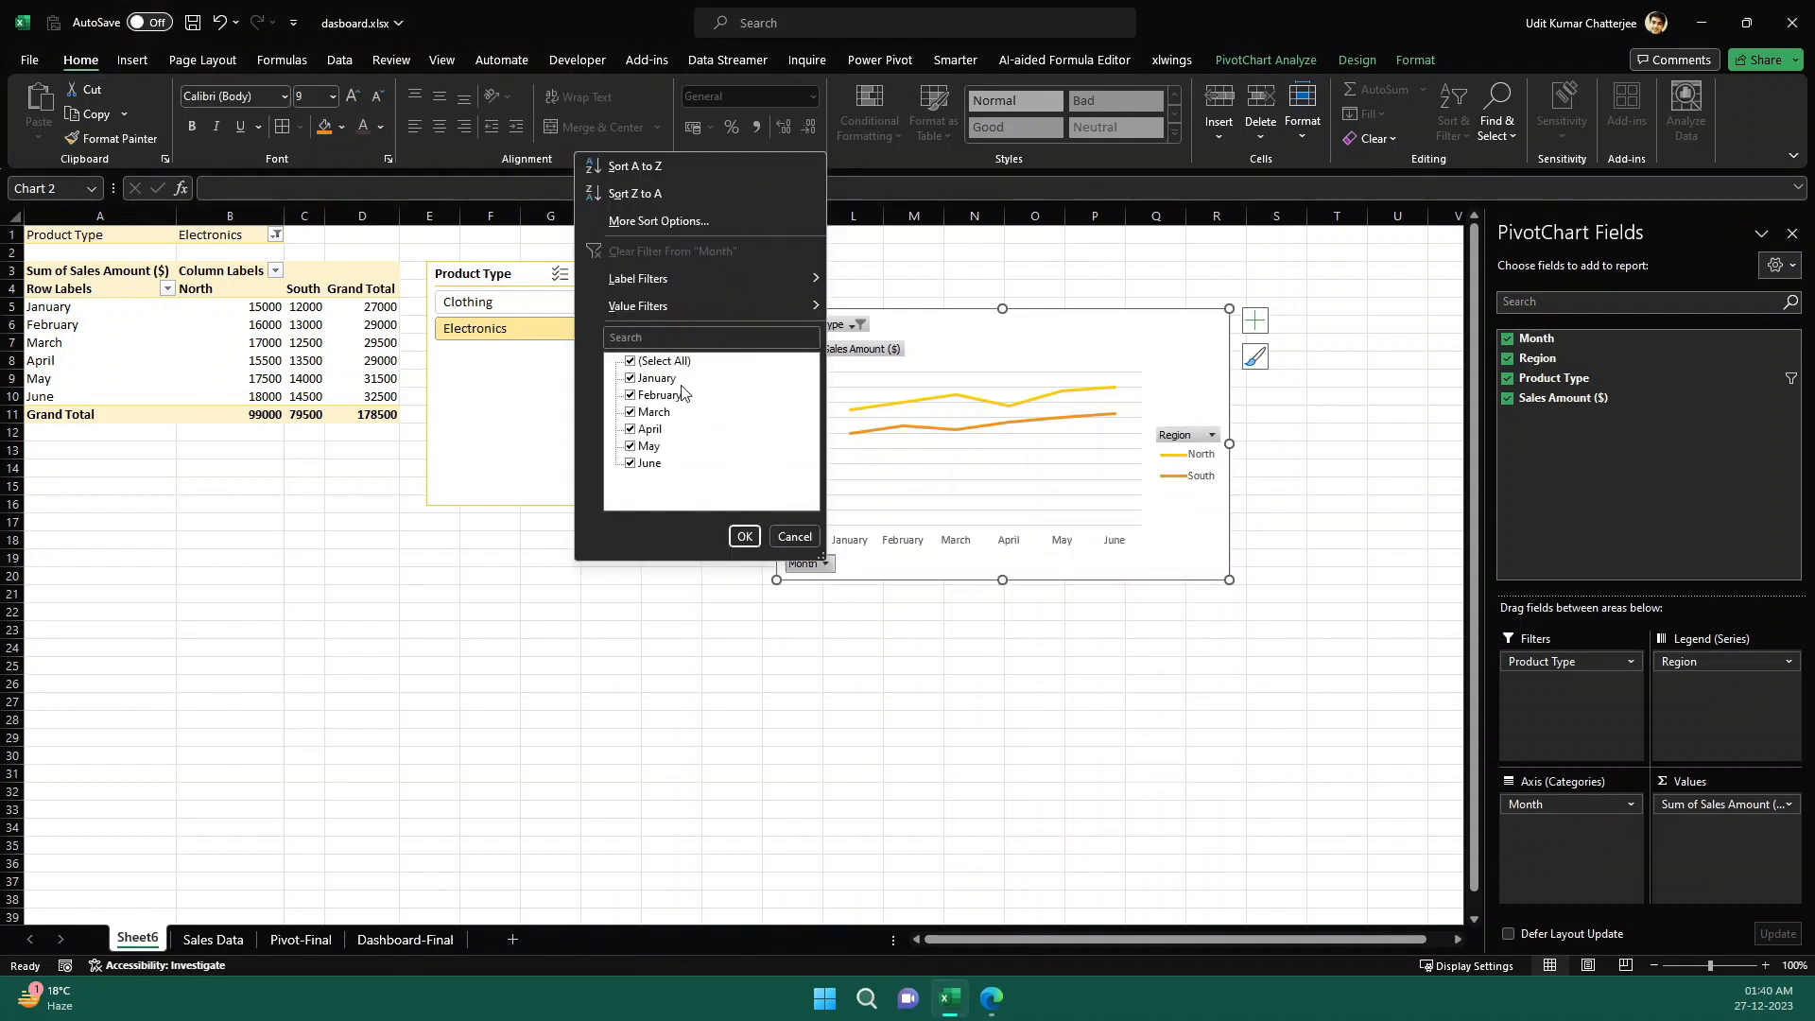
left_click(965, 648)
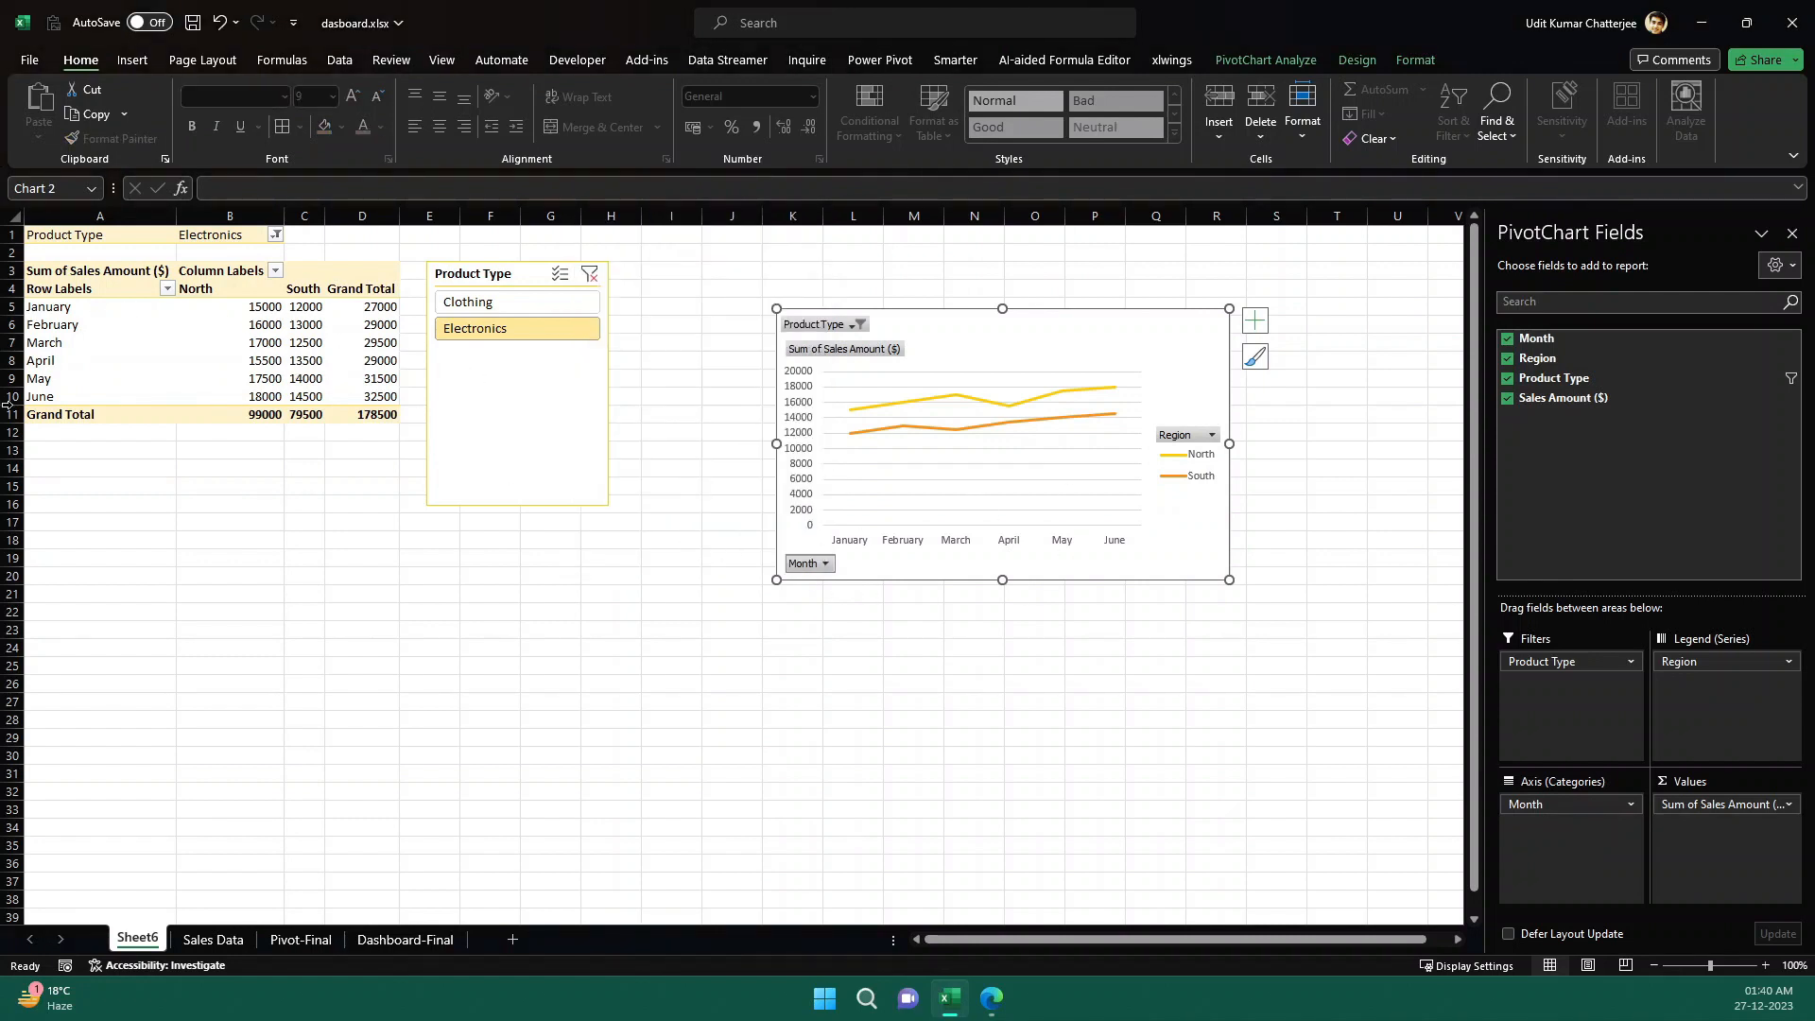
- Hide all field buttons on the line PivotChart
mouse_move(232, 388)
left_click(1135, 358)
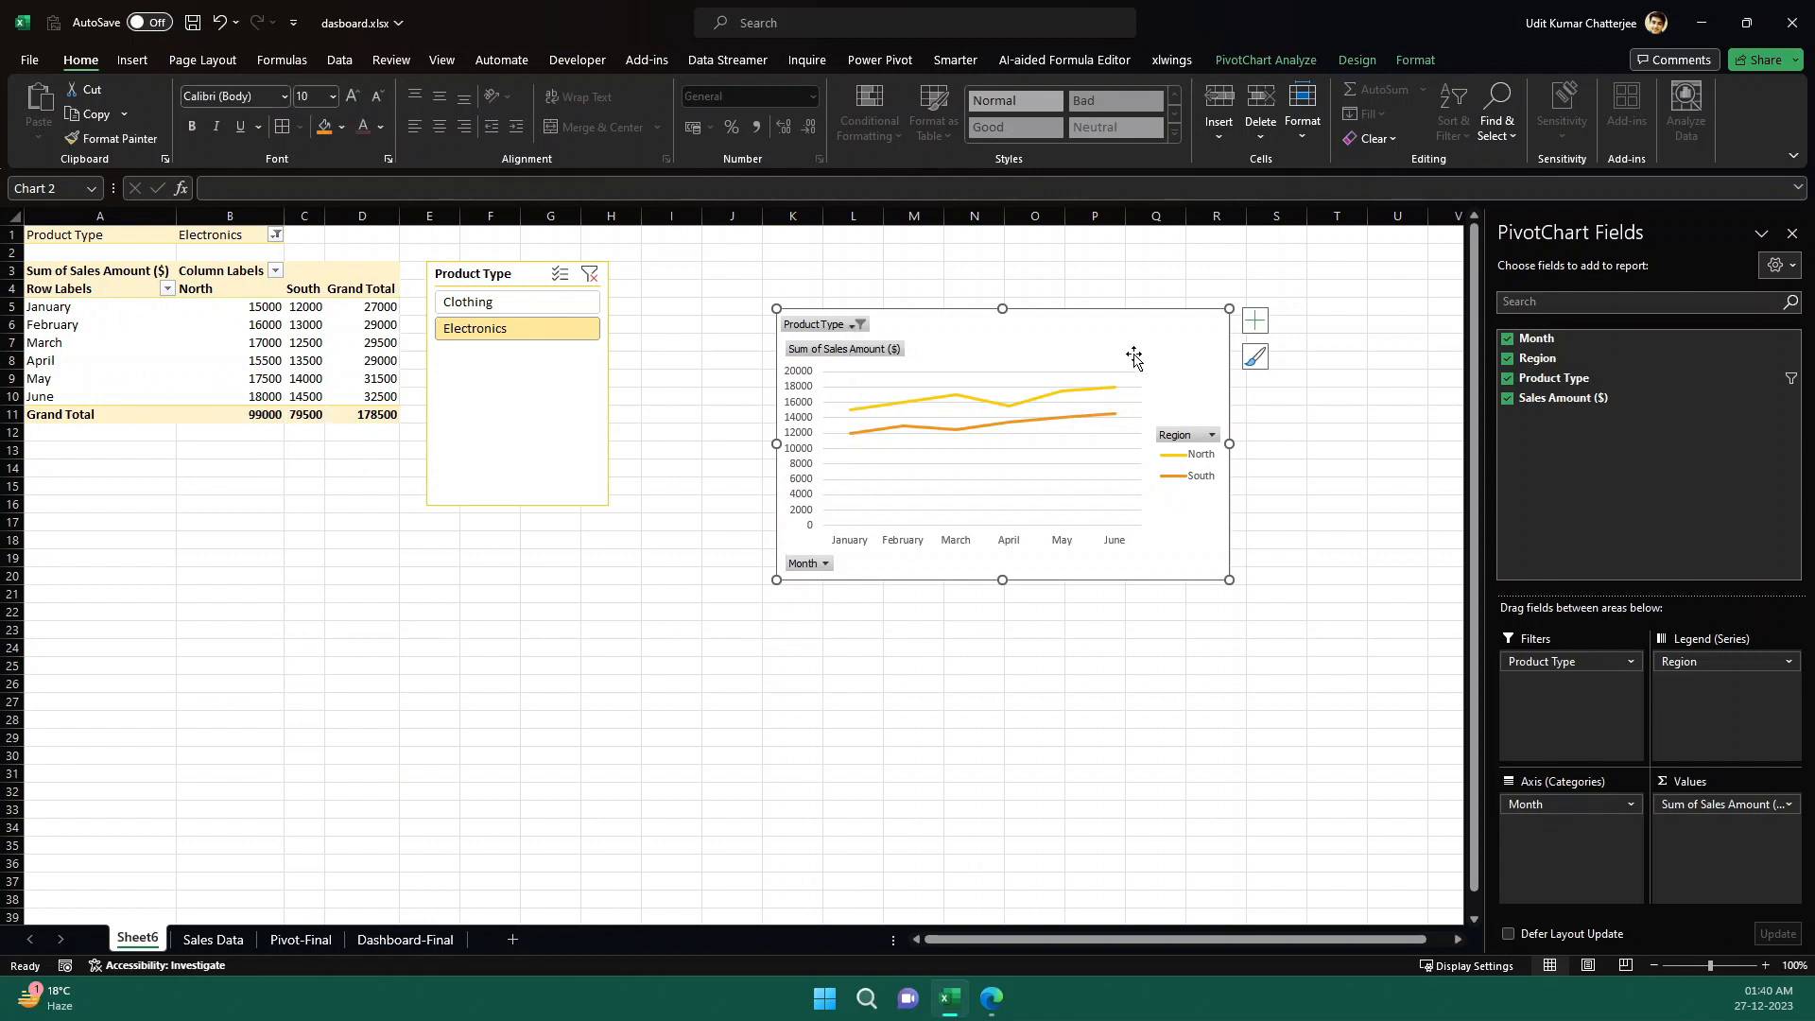
left_click(1263, 60)
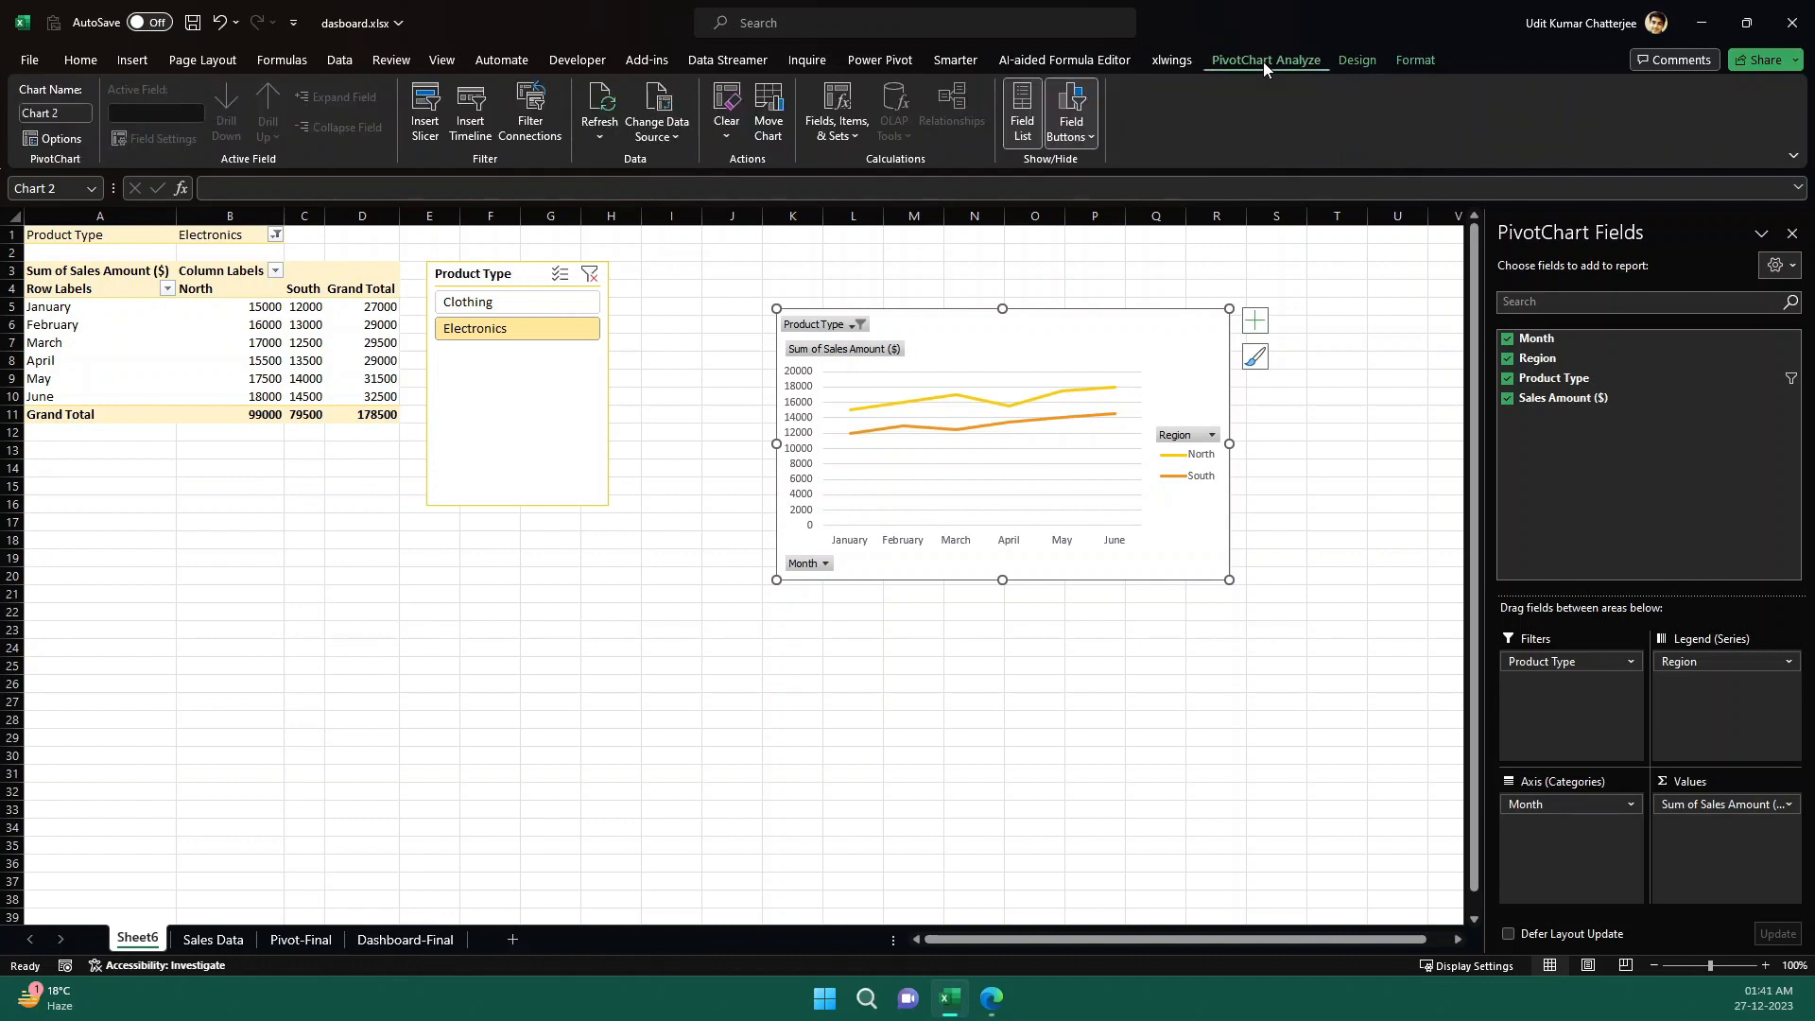
left_click(1069, 135)
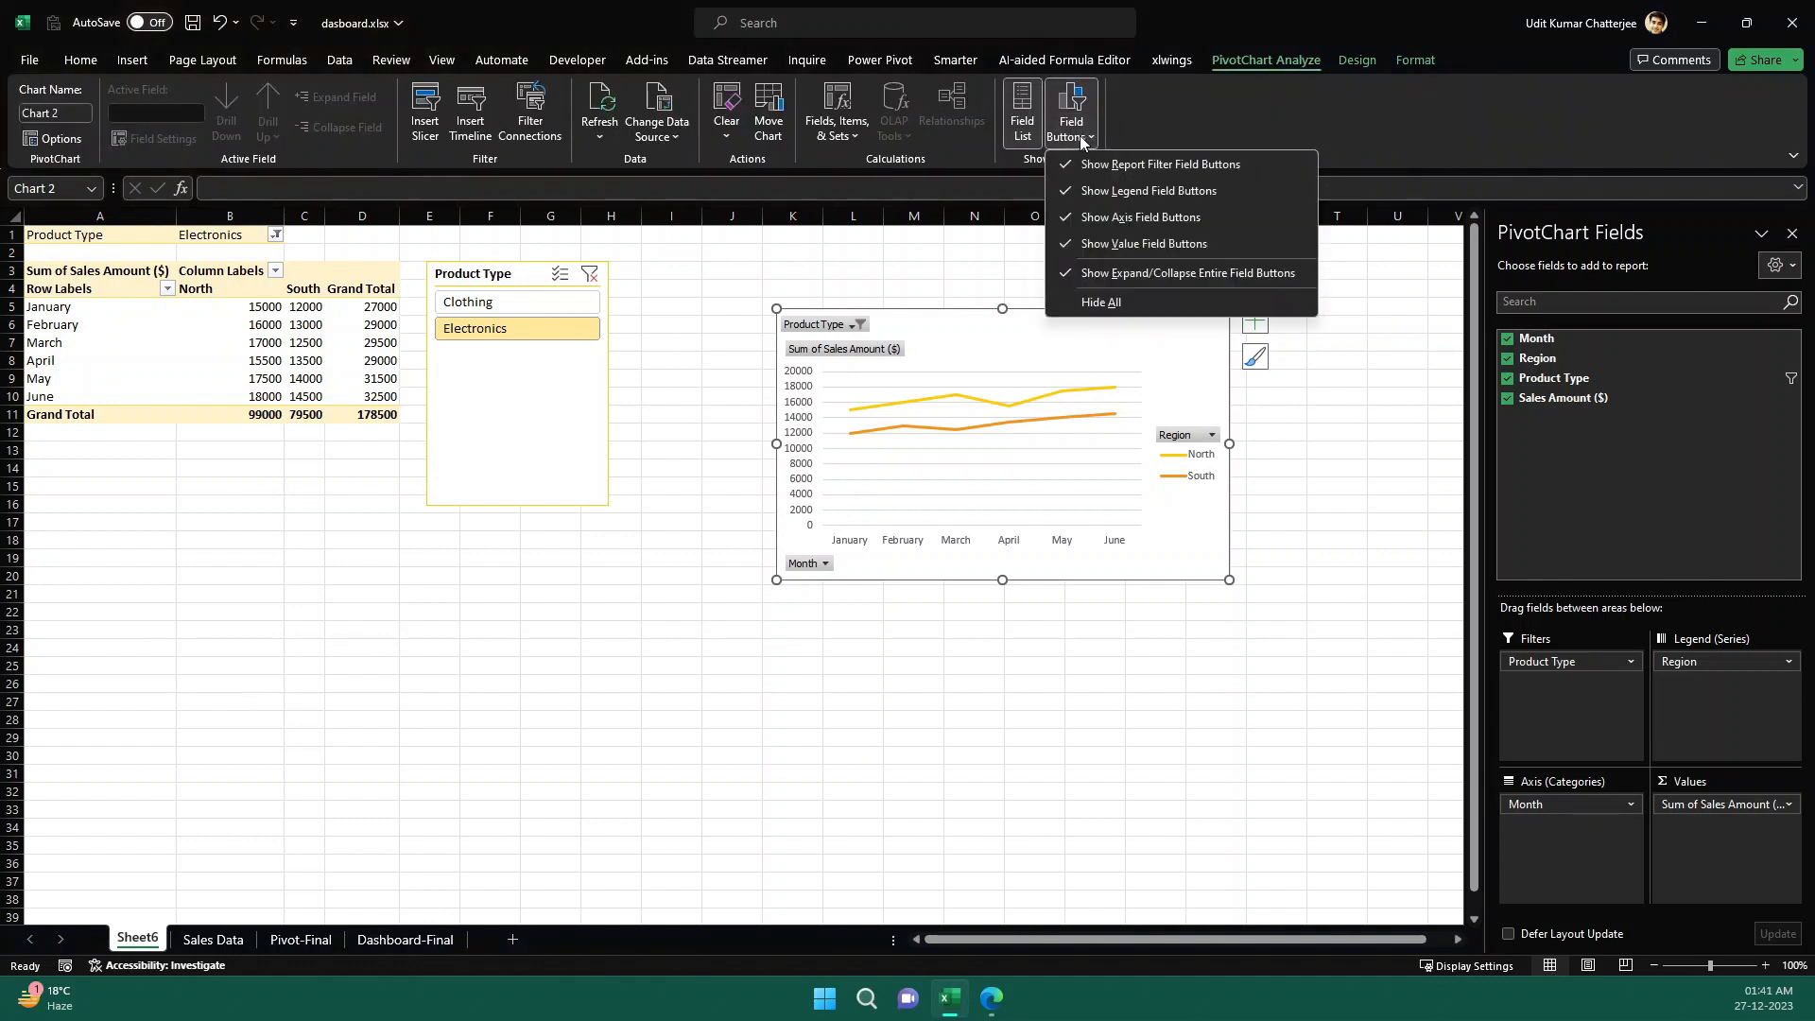
left_click(1132, 300)
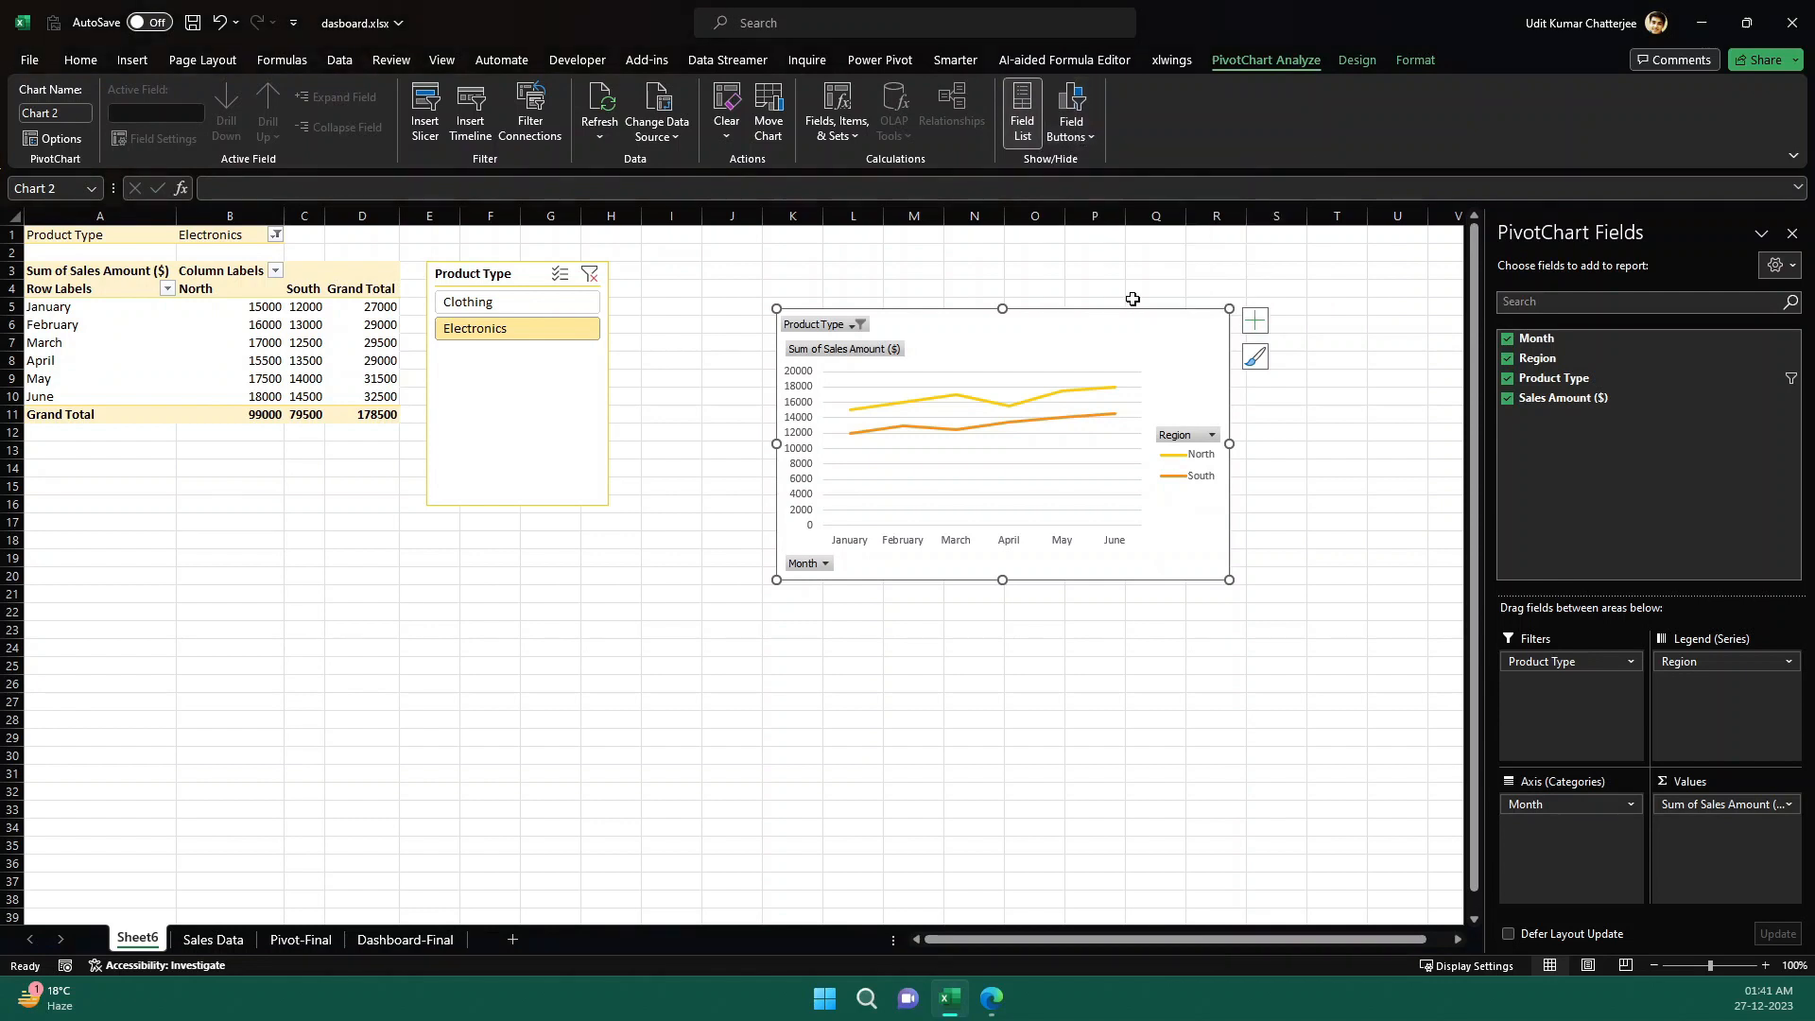
left_click(1149, 276)
left_click(1199, 337)
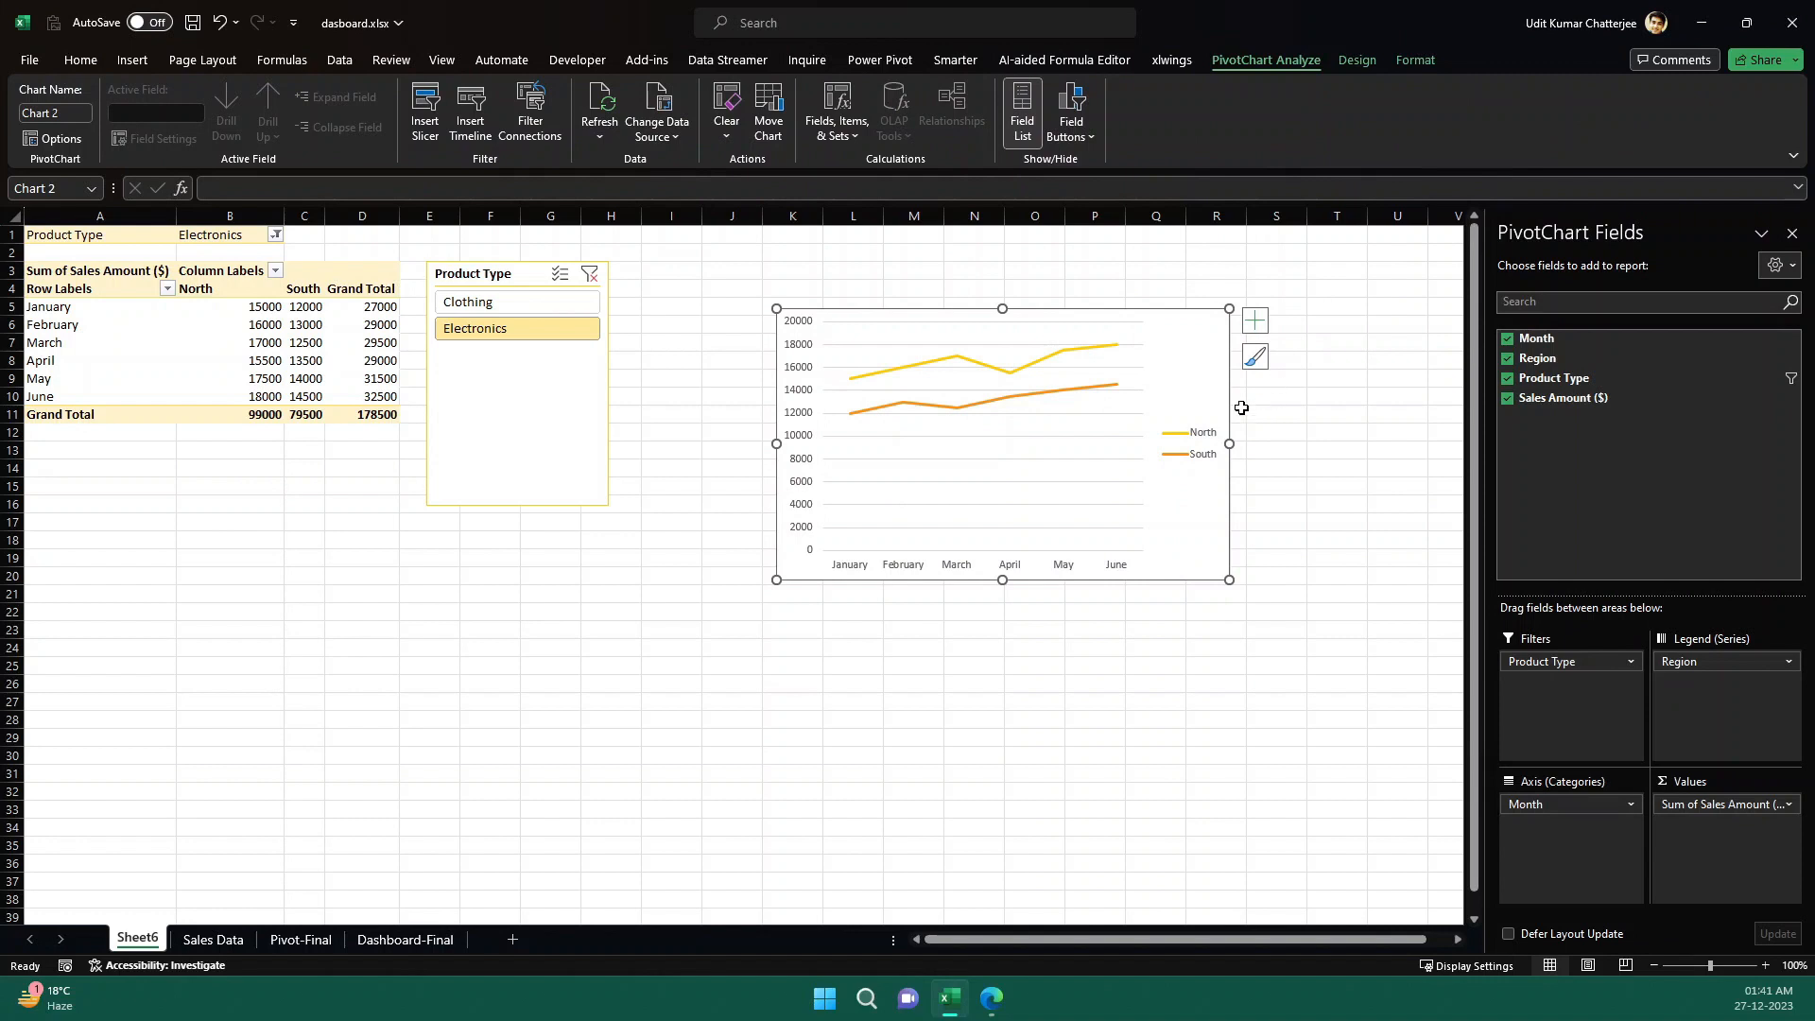
- Add a chart title reading "Monthly Trend" to the line chart, leaving axis titles off
left_click(1253, 324)
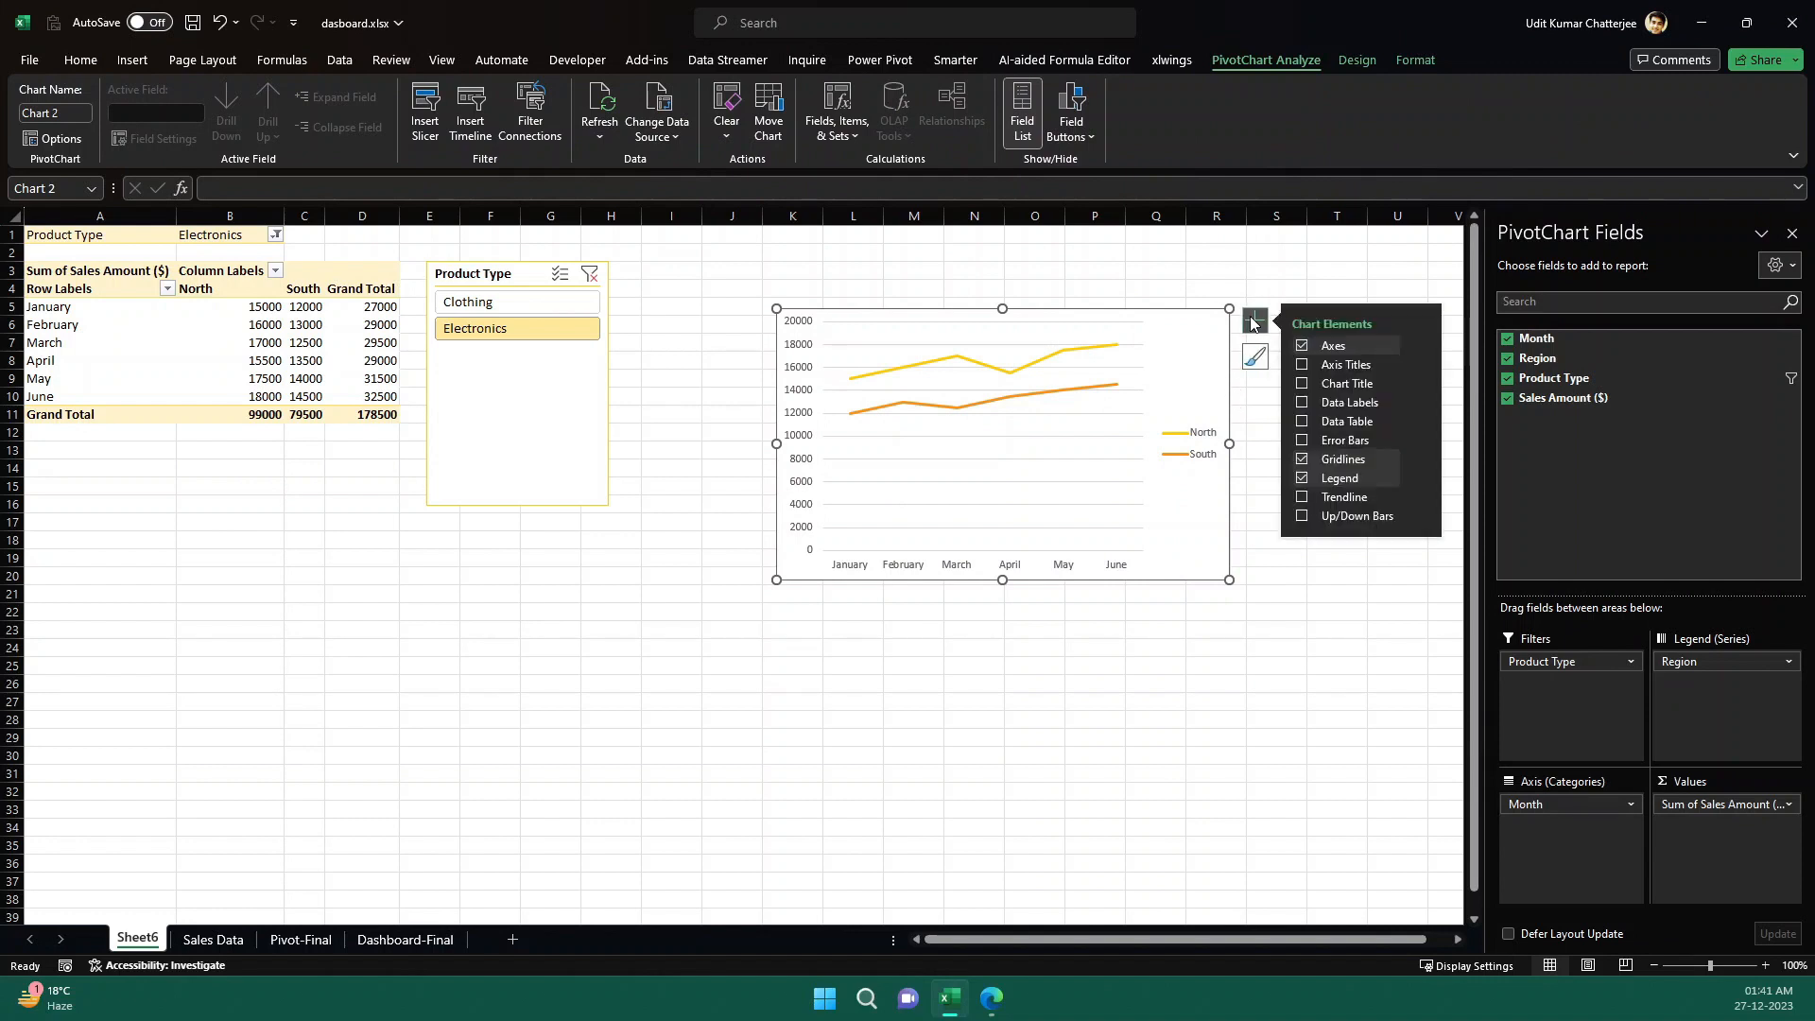
left_click(1301, 366)
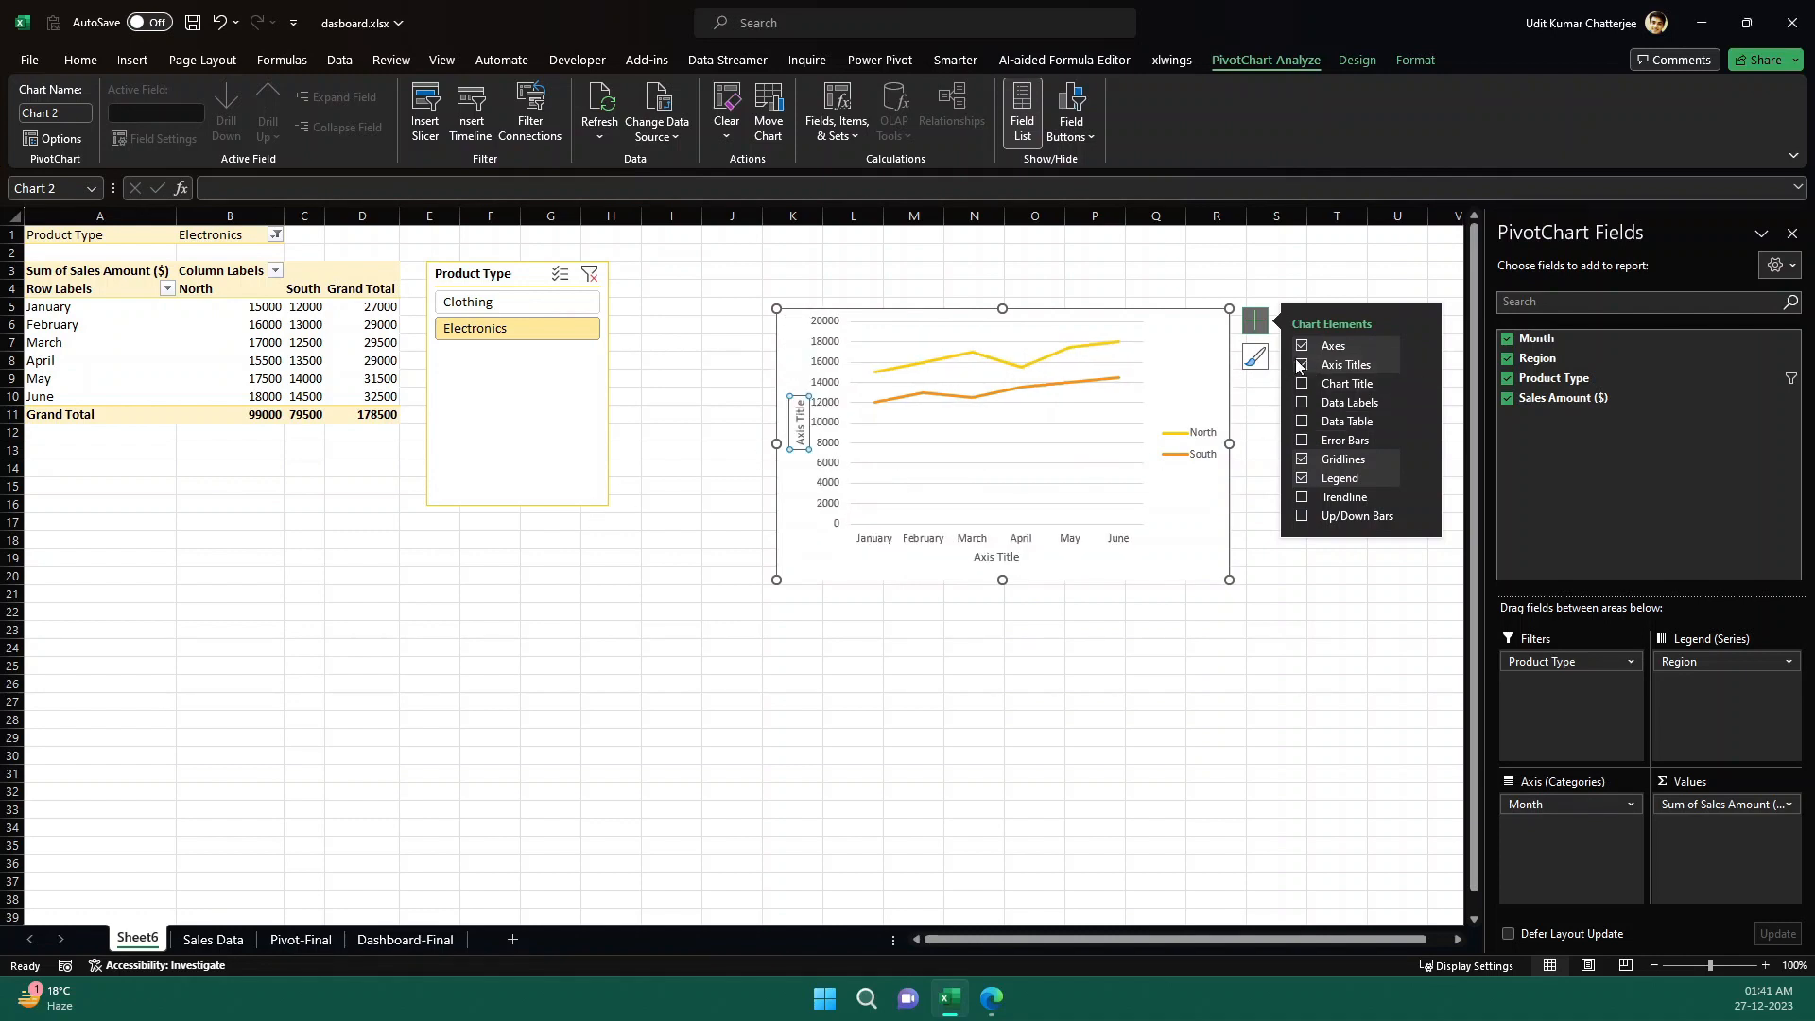
left_click(1301, 365)
left_click(1302, 383)
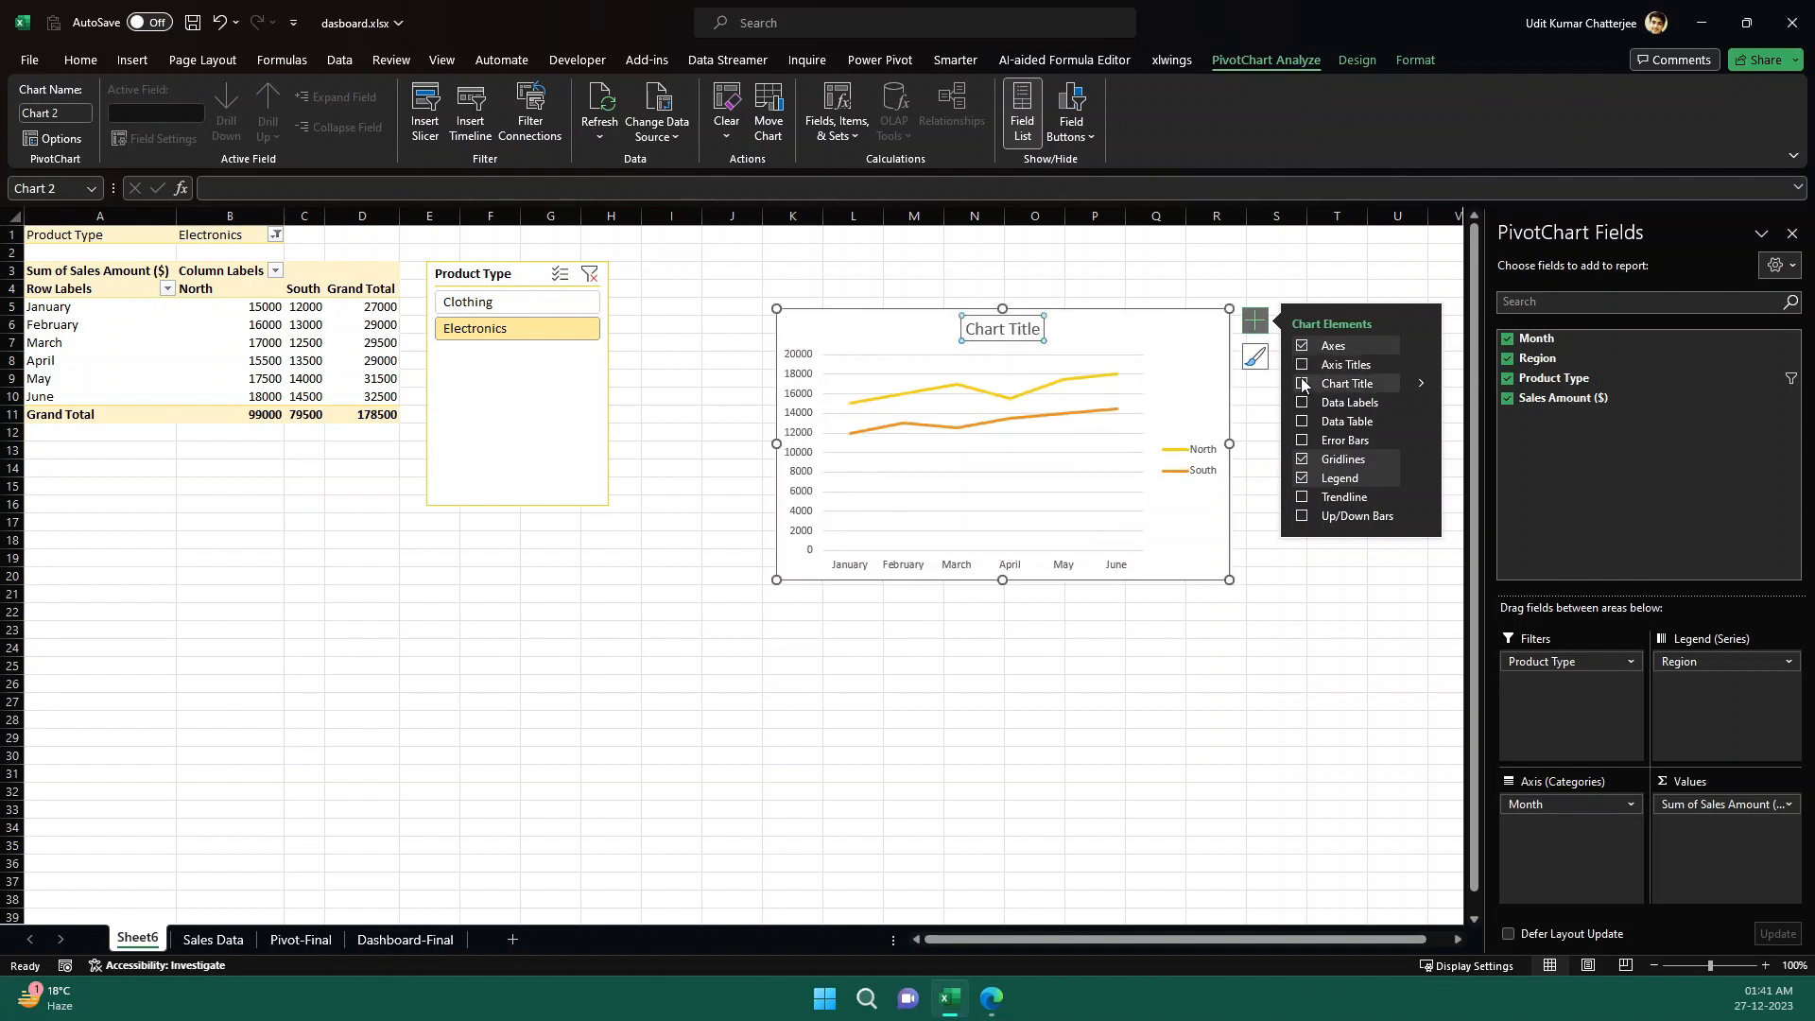
left_click(1033, 329)
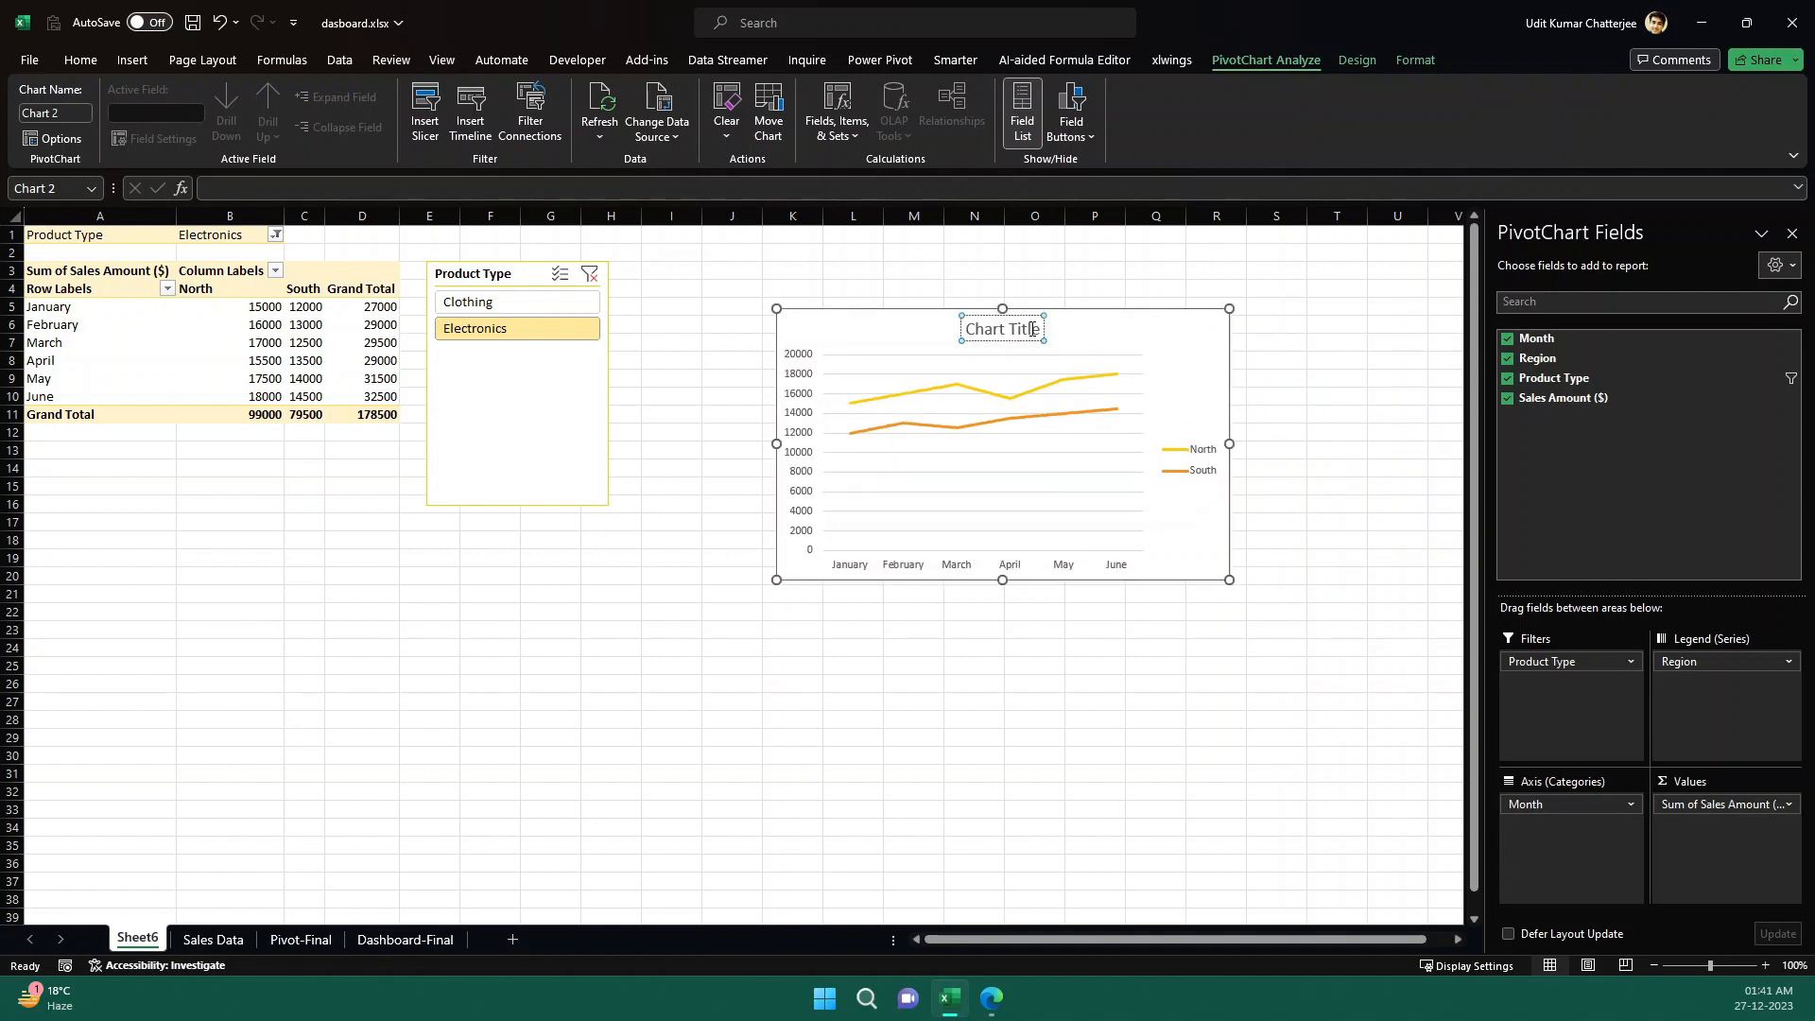
key("ctrl+a")
key("BackSpace")
type("Mo")
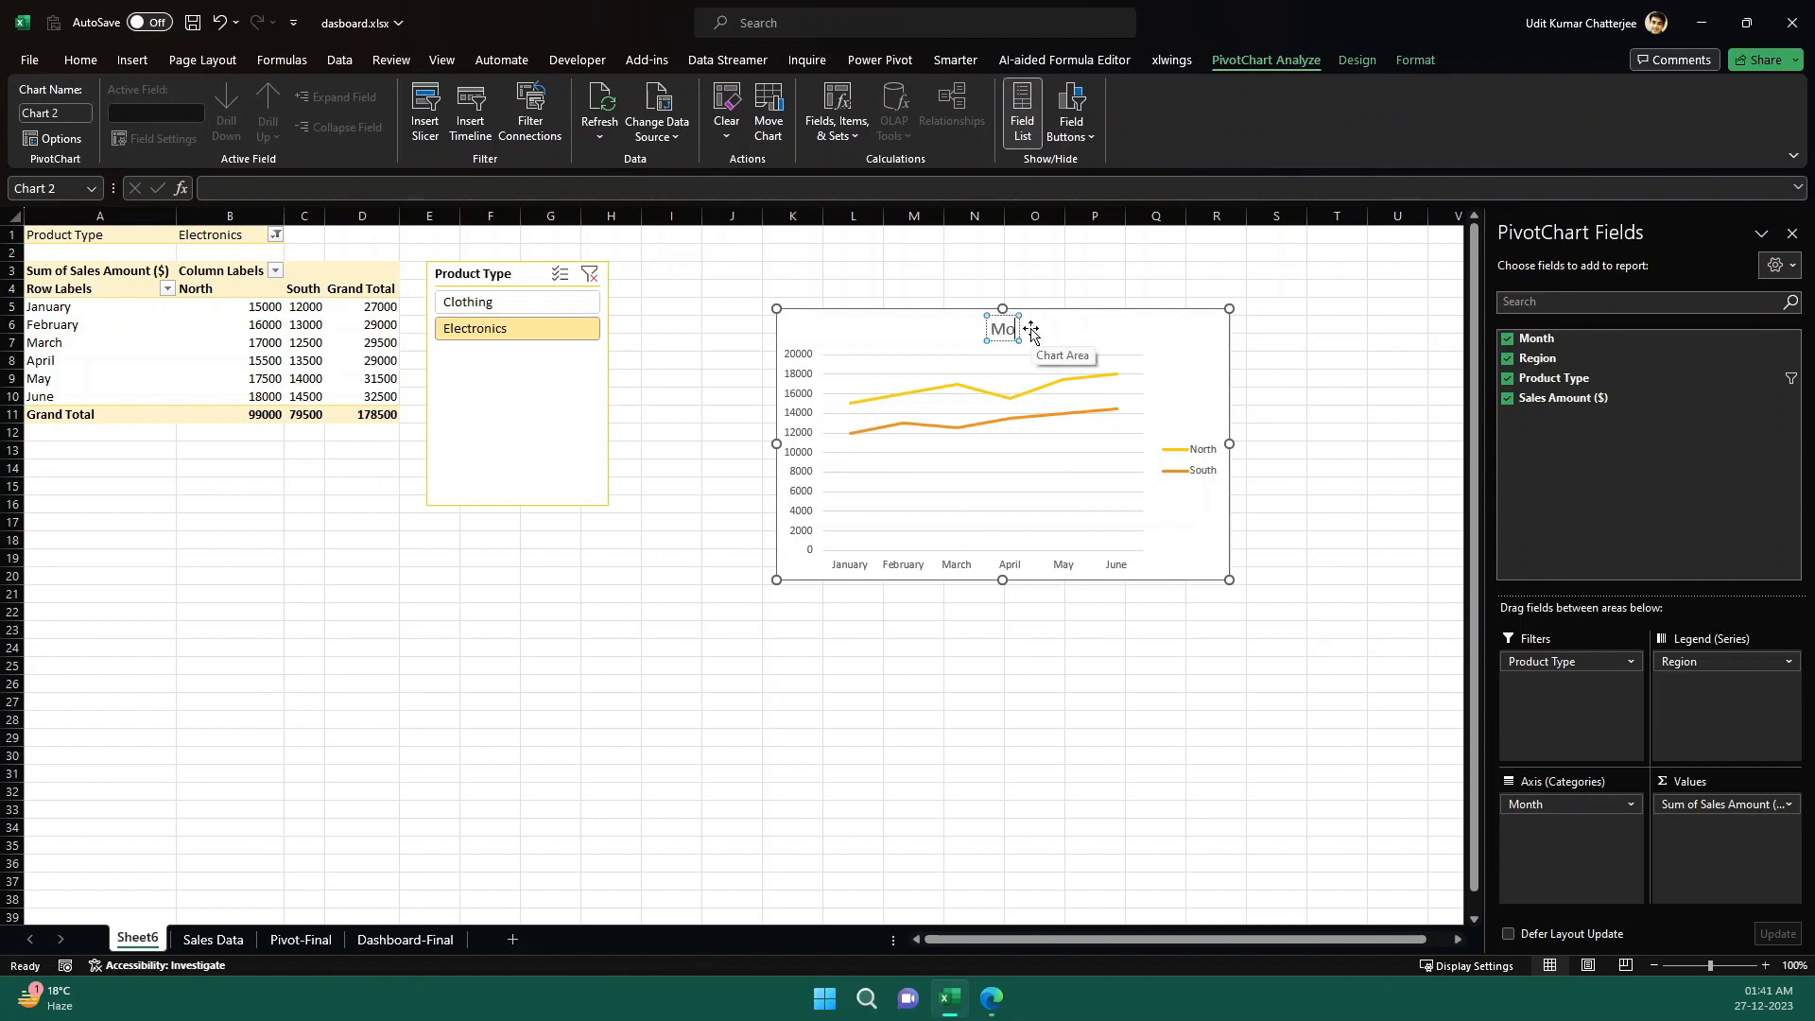
type("nthly Trend")
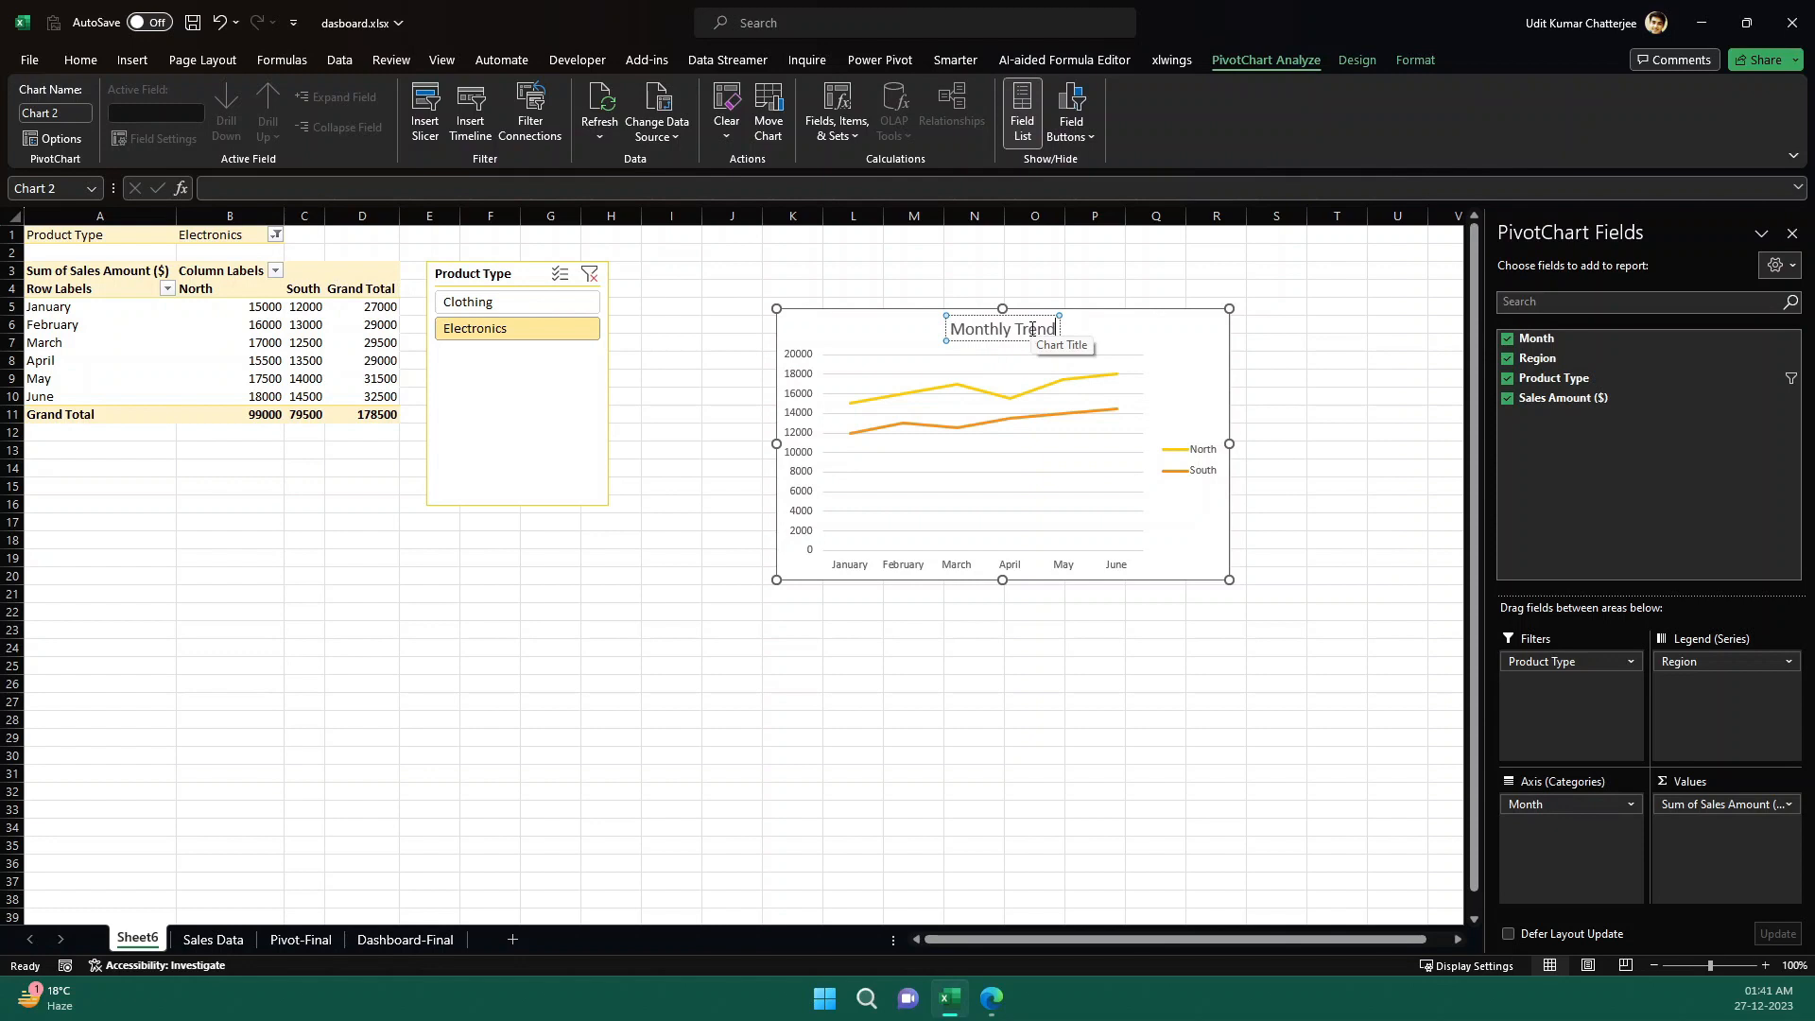
key("Escape")
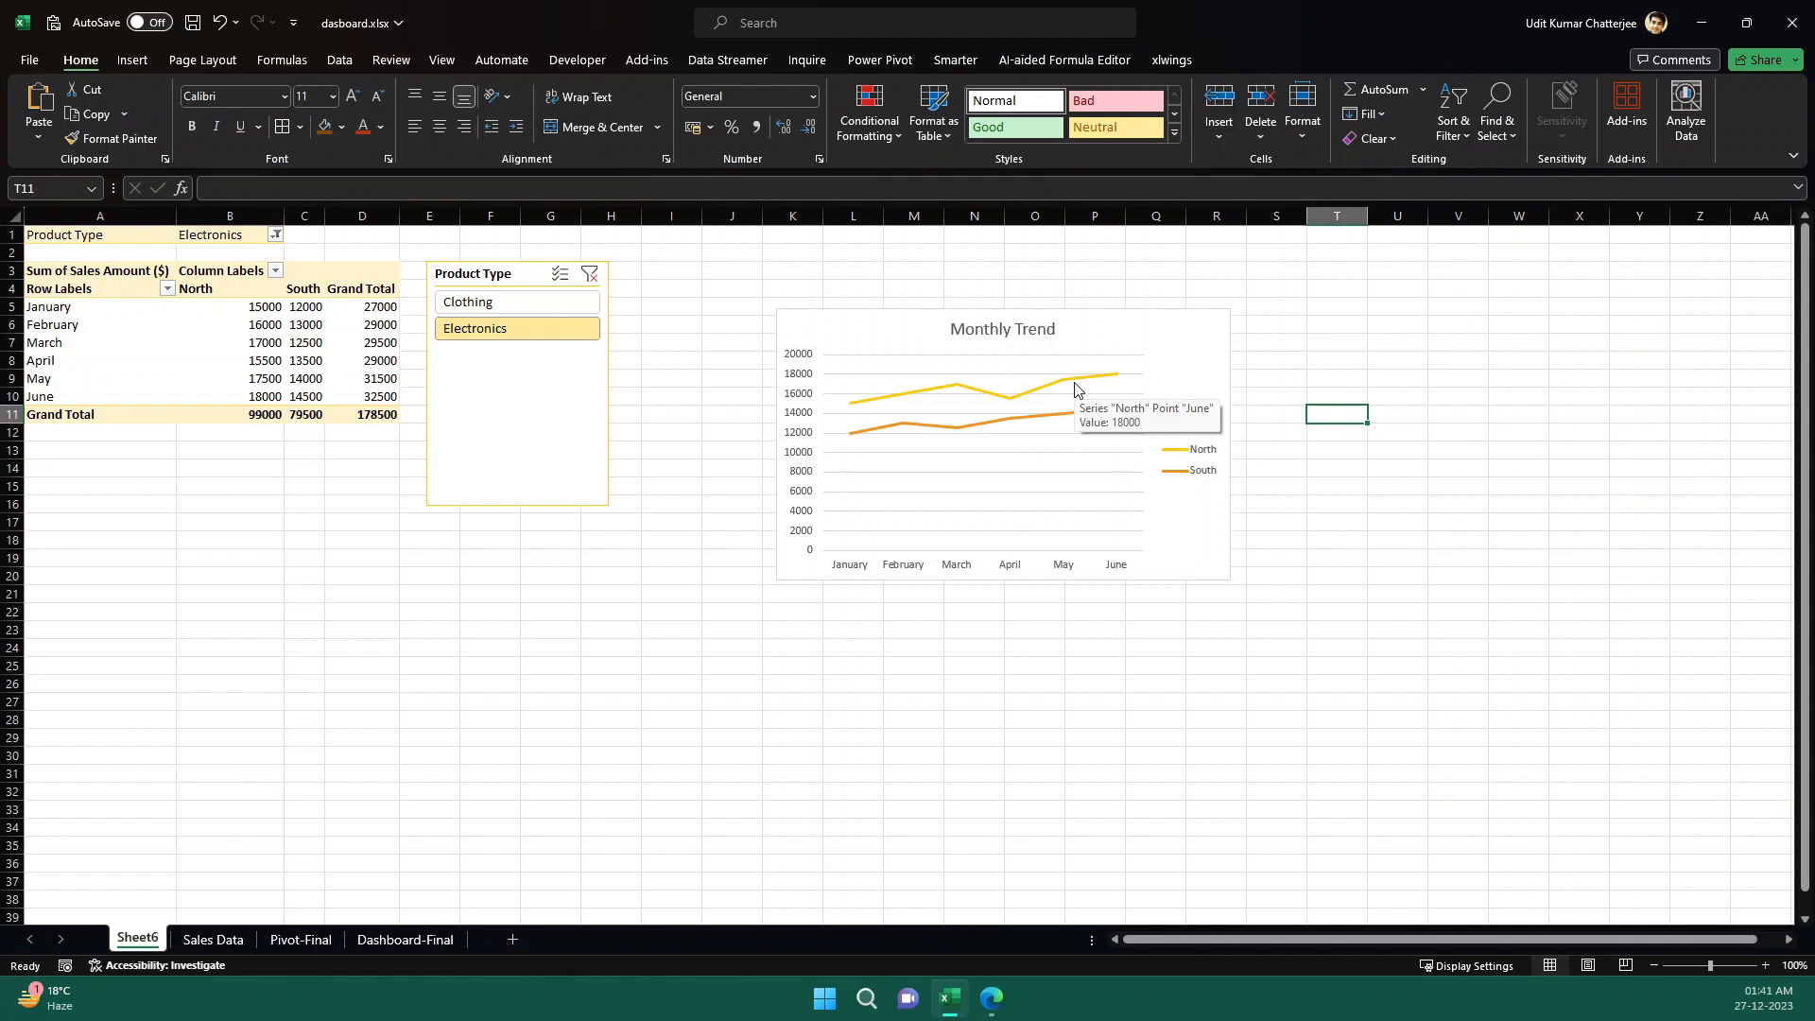
- Move the Monthly Trend chart to the Sales Data sheet as an object and place it beside the data table
left_click(1117, 324)
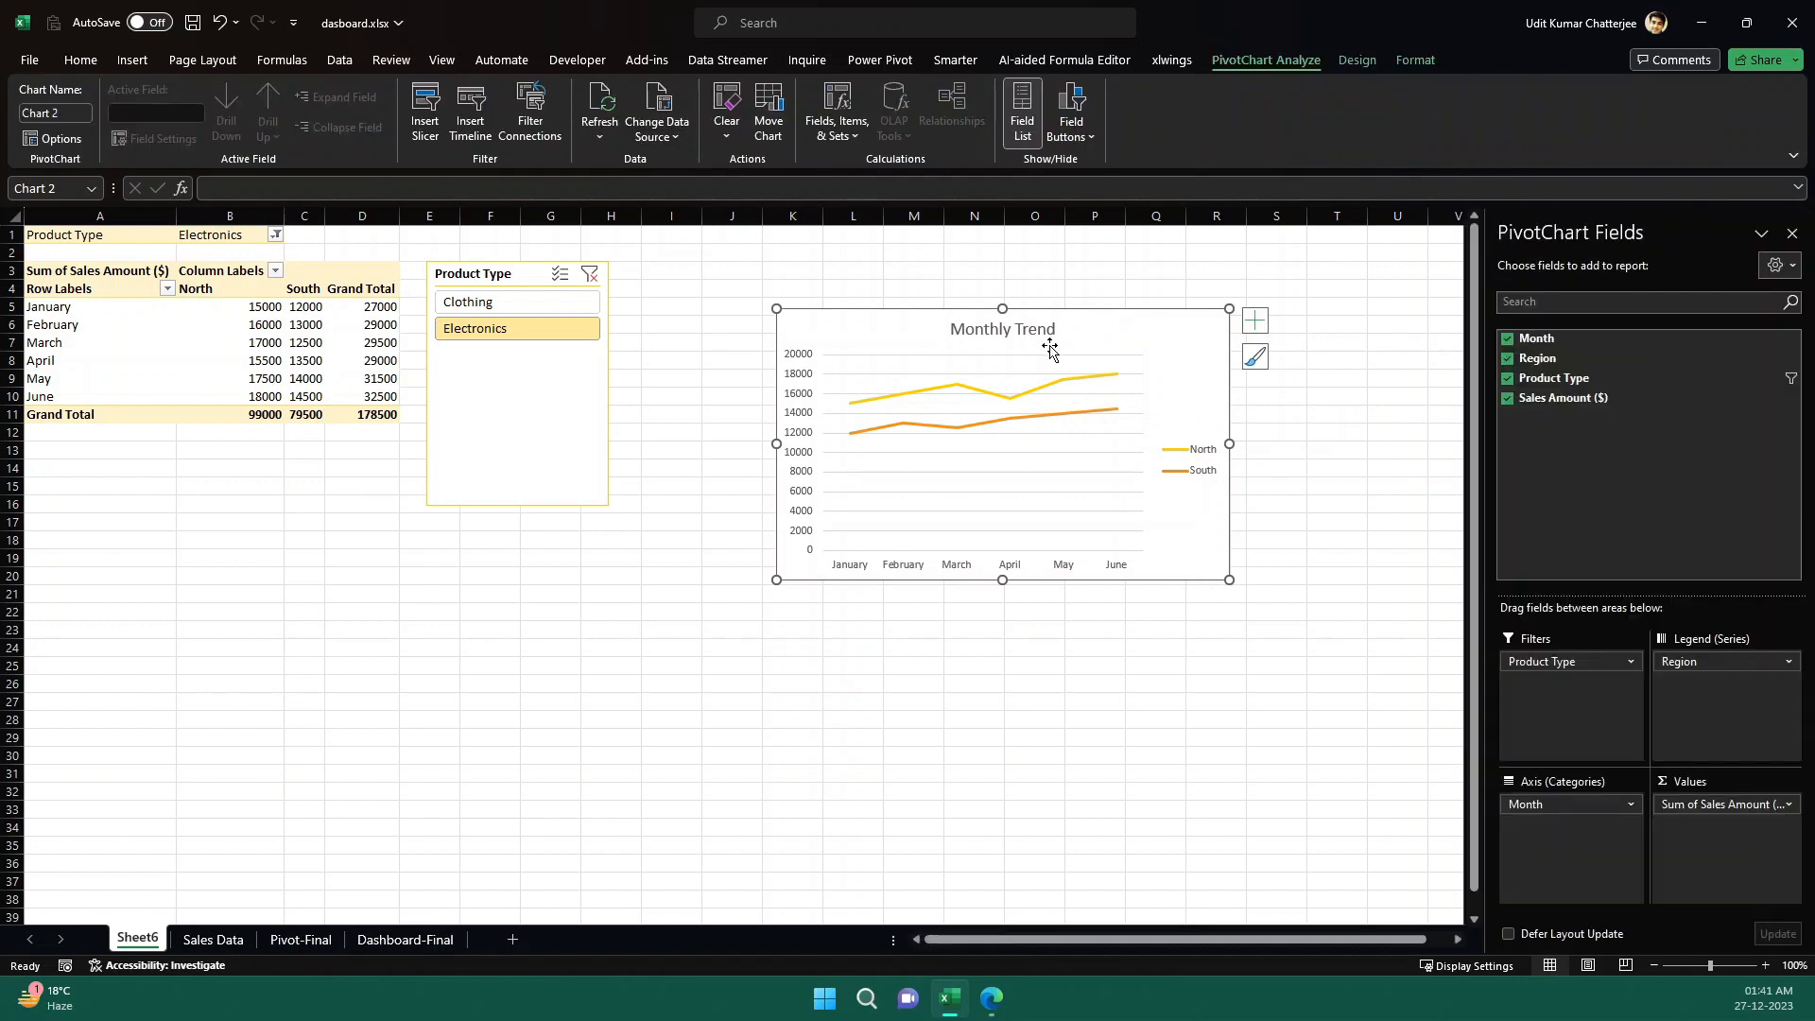
right_click(1146, 336)
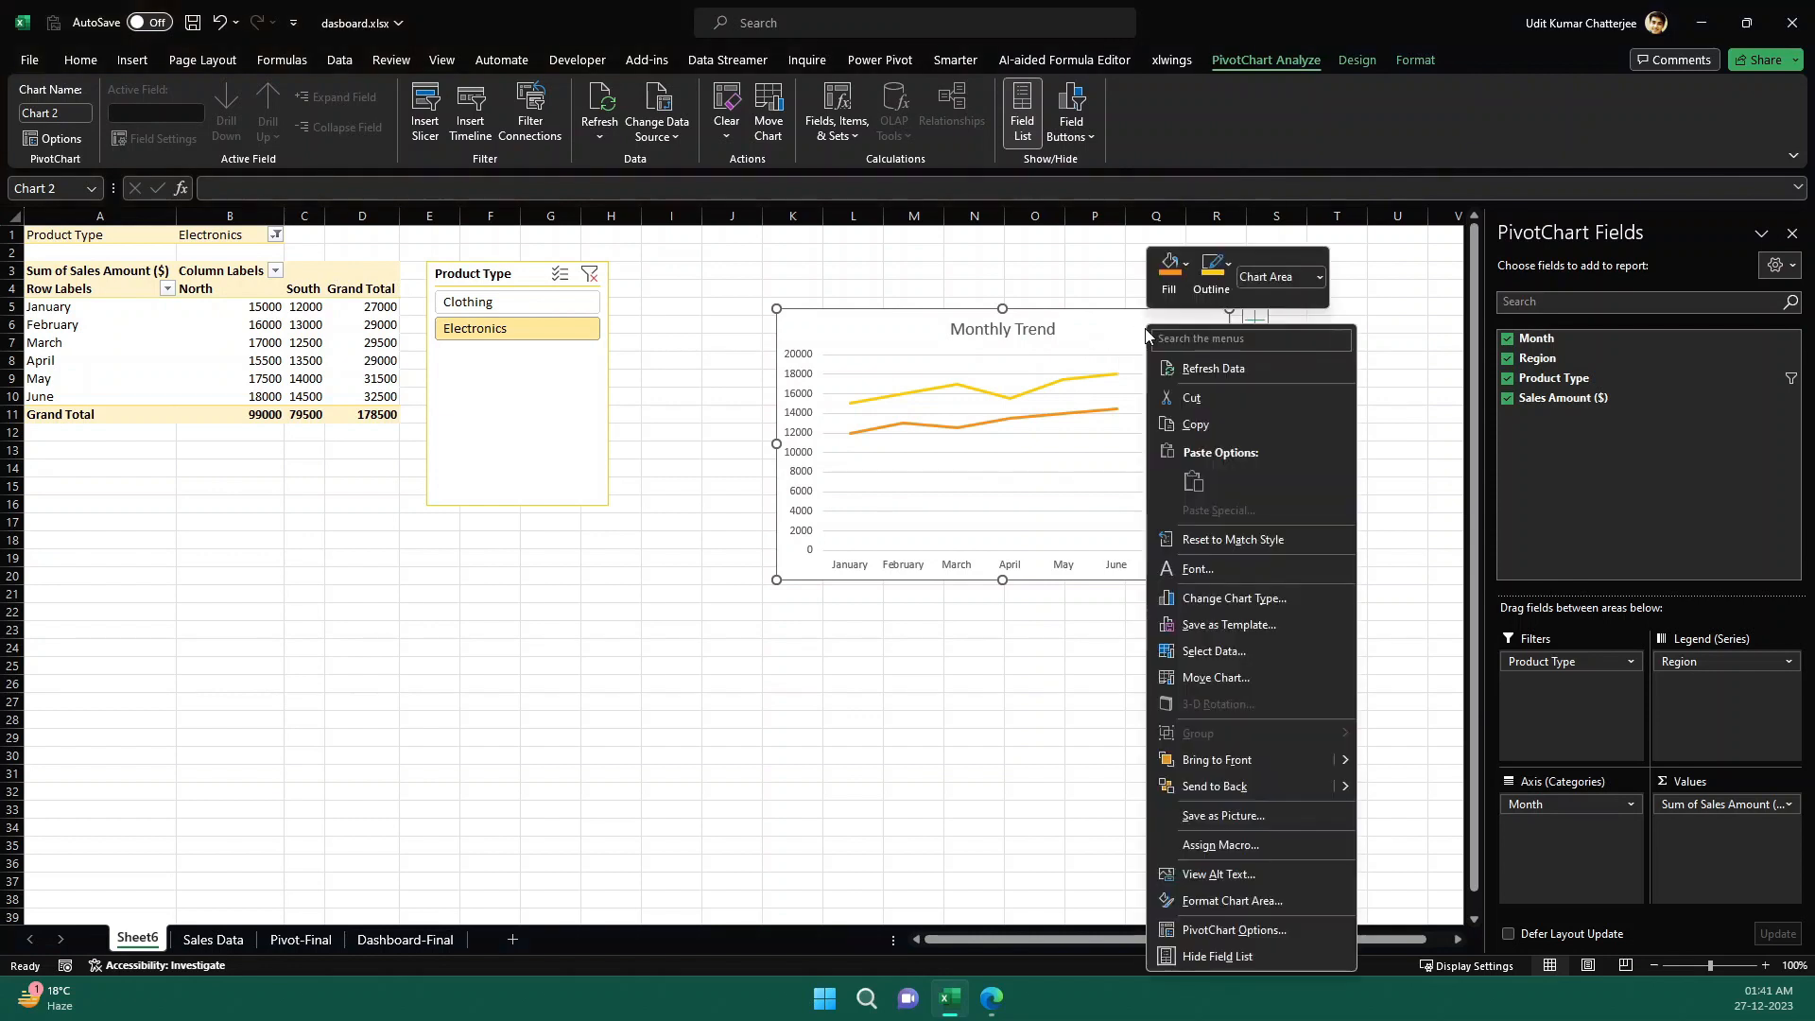
left_click(1252, 685)
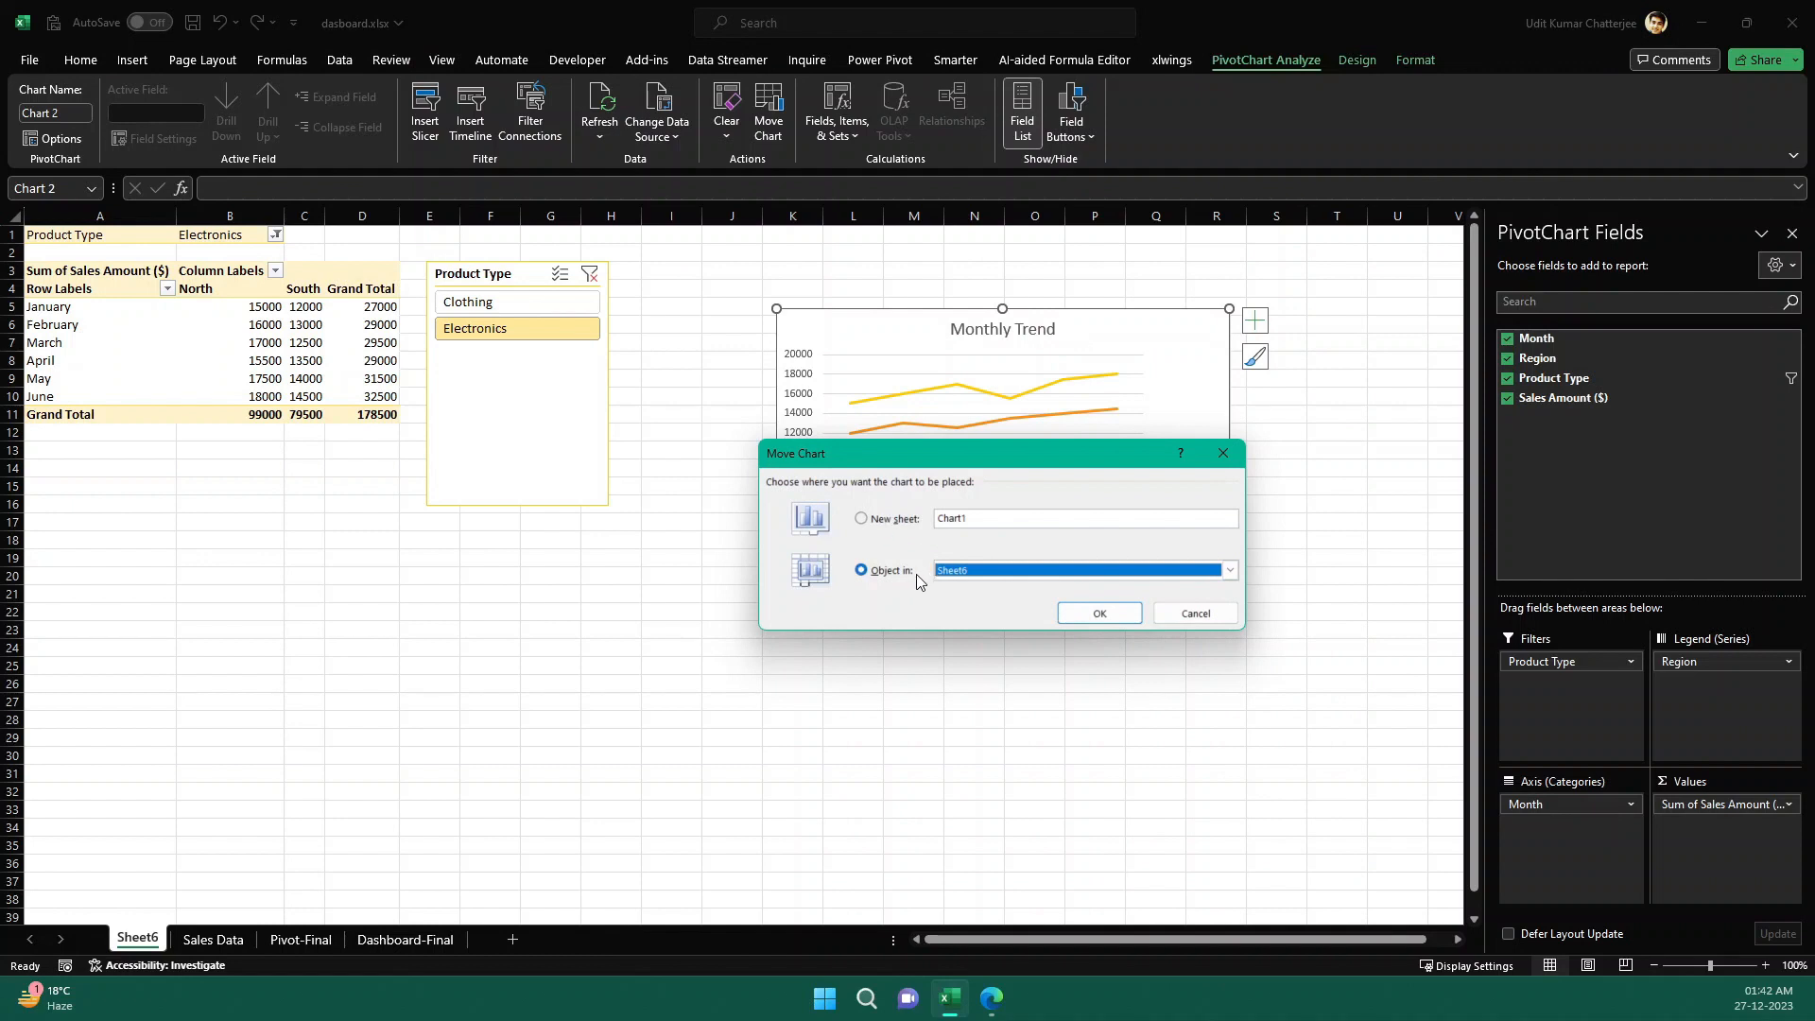
left_click(1003, 572)
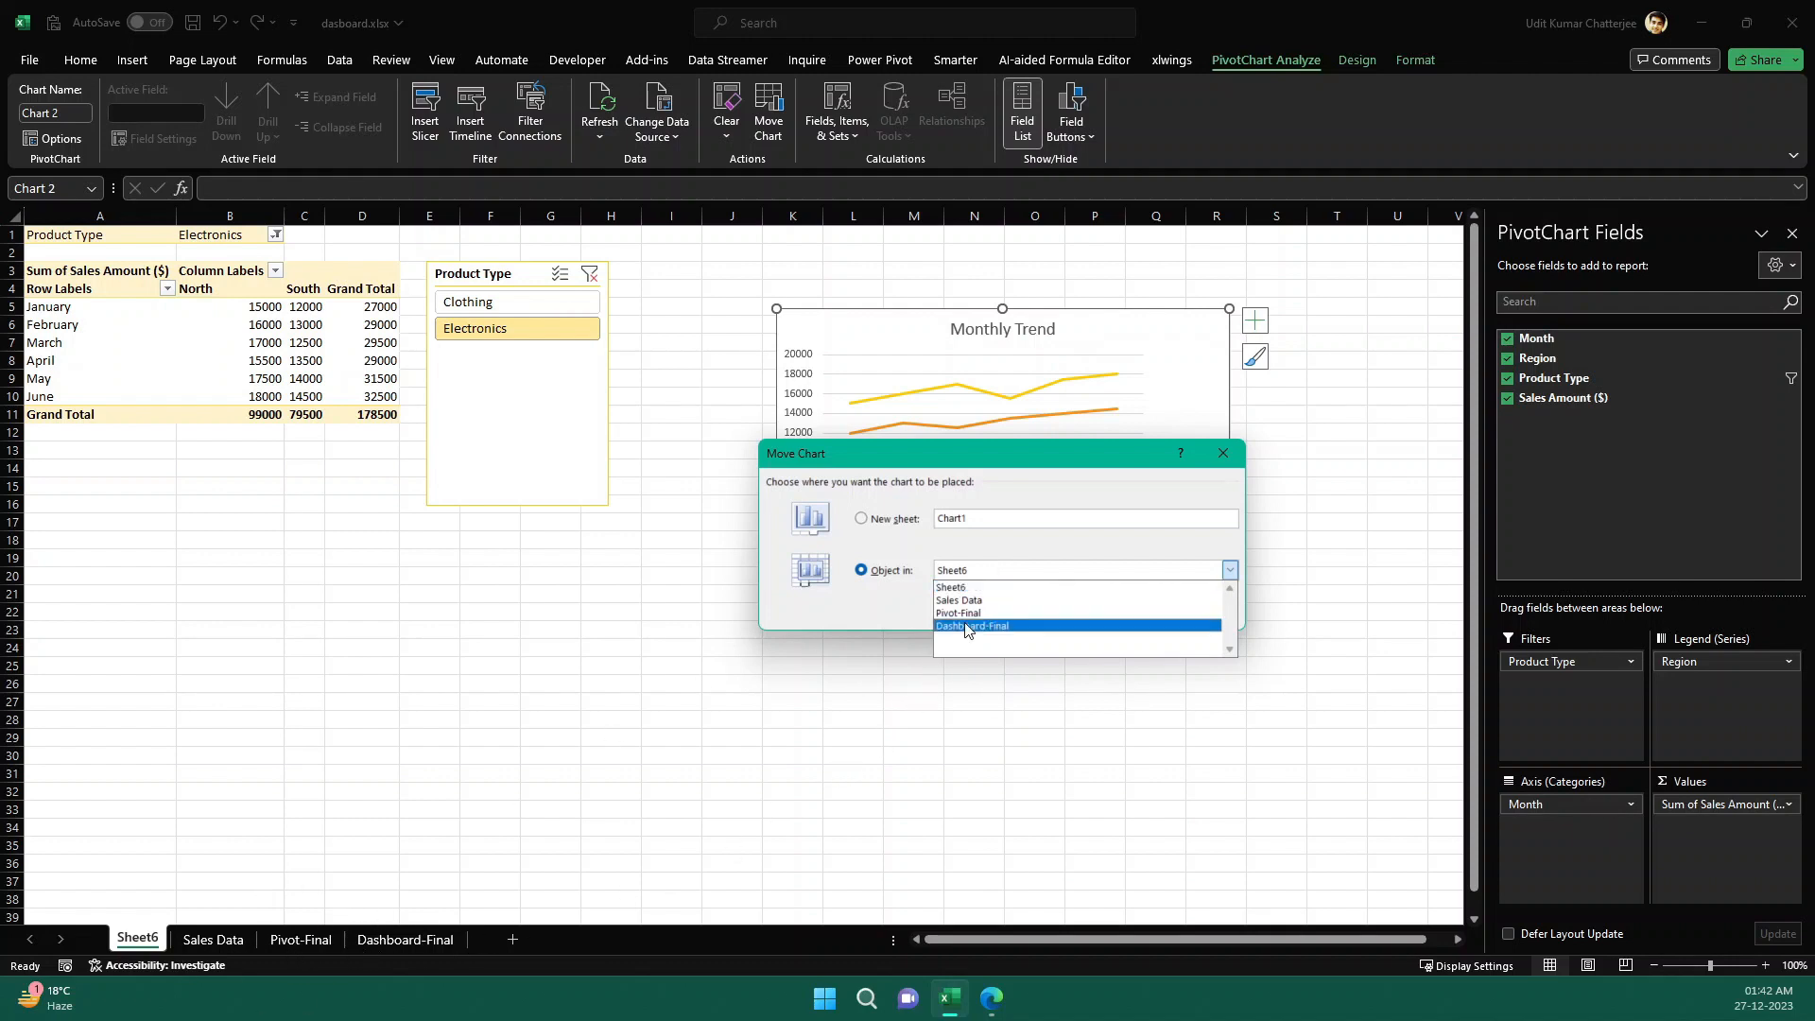
left_click(976, 602)
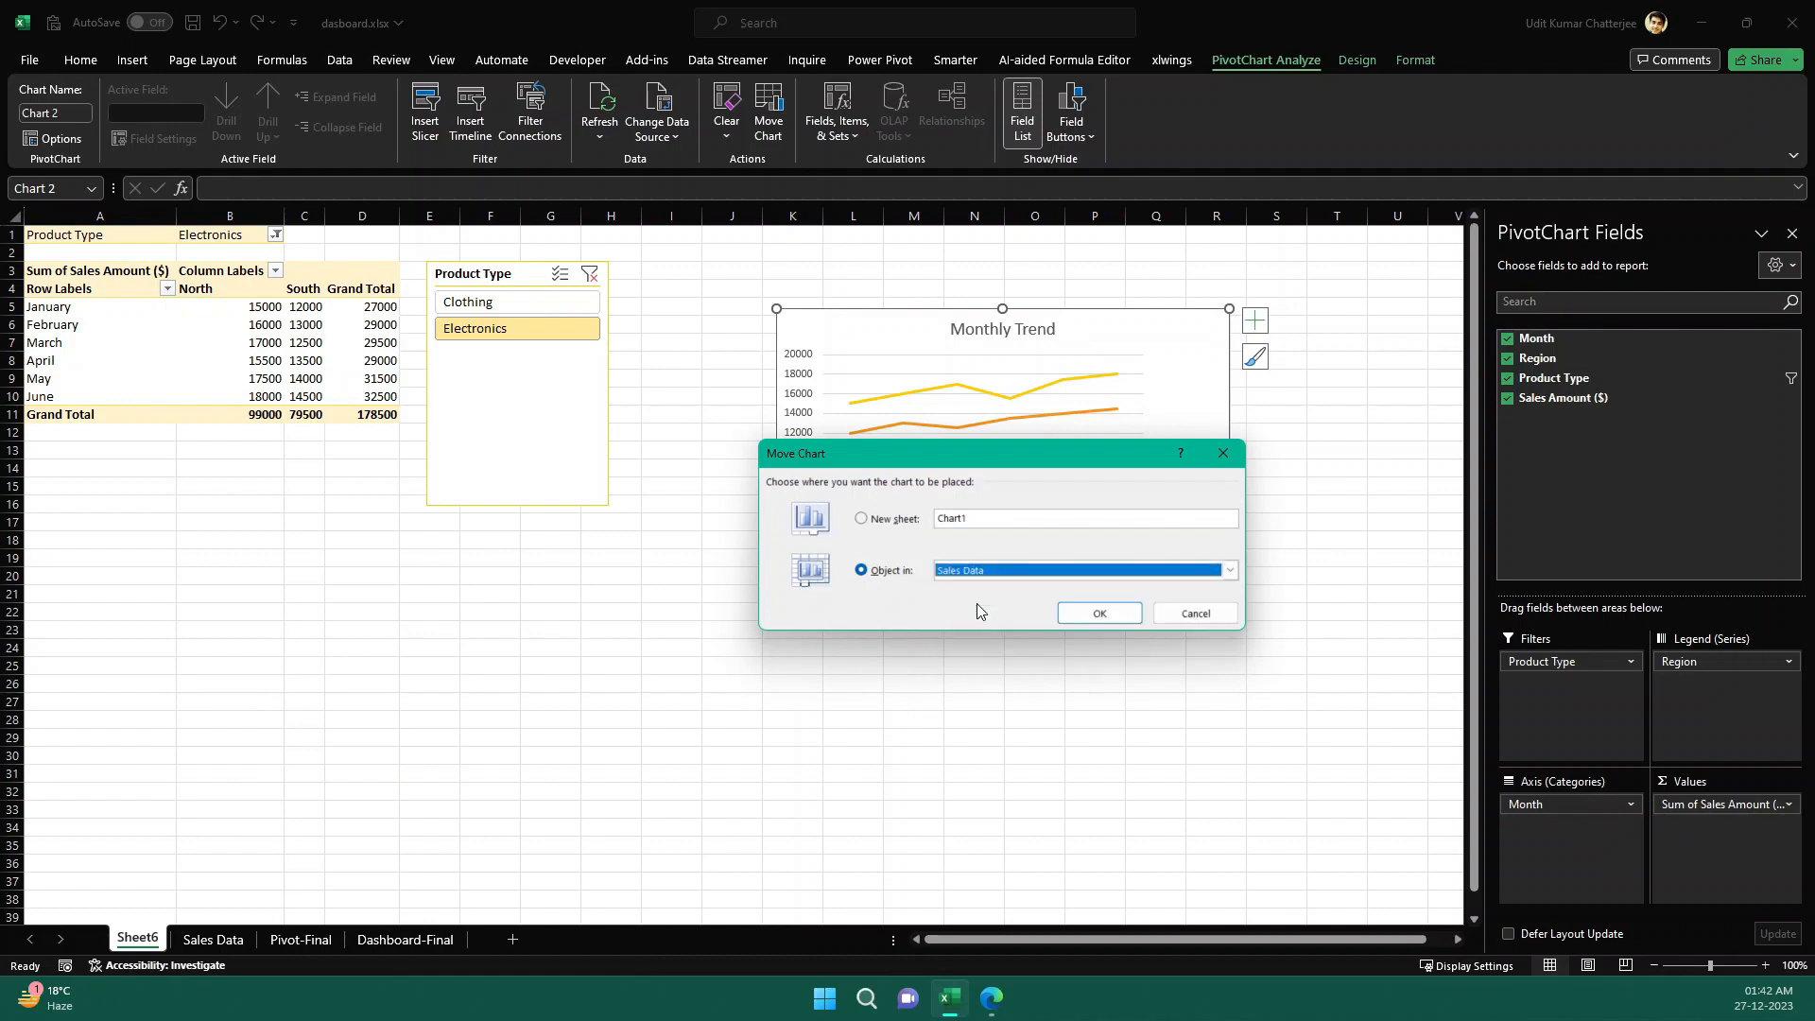
left_click(1100, 614)
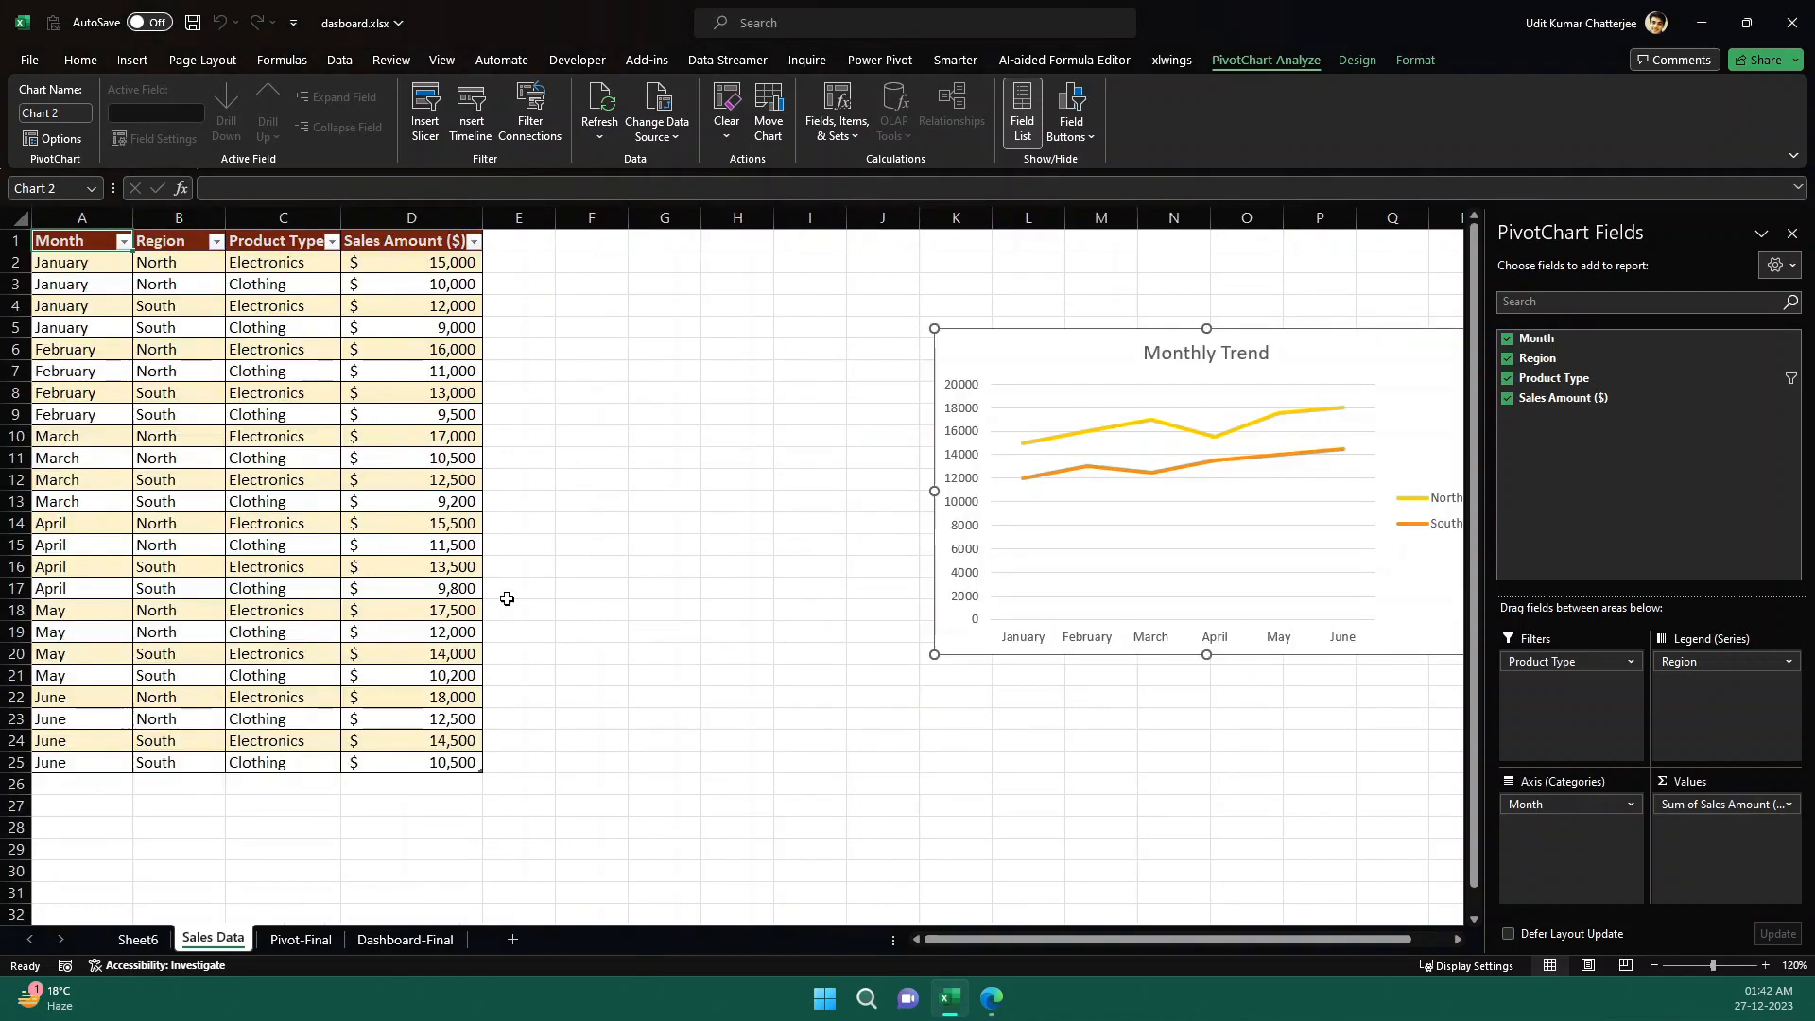
left_click_drag(1094, 344, 806, 326)
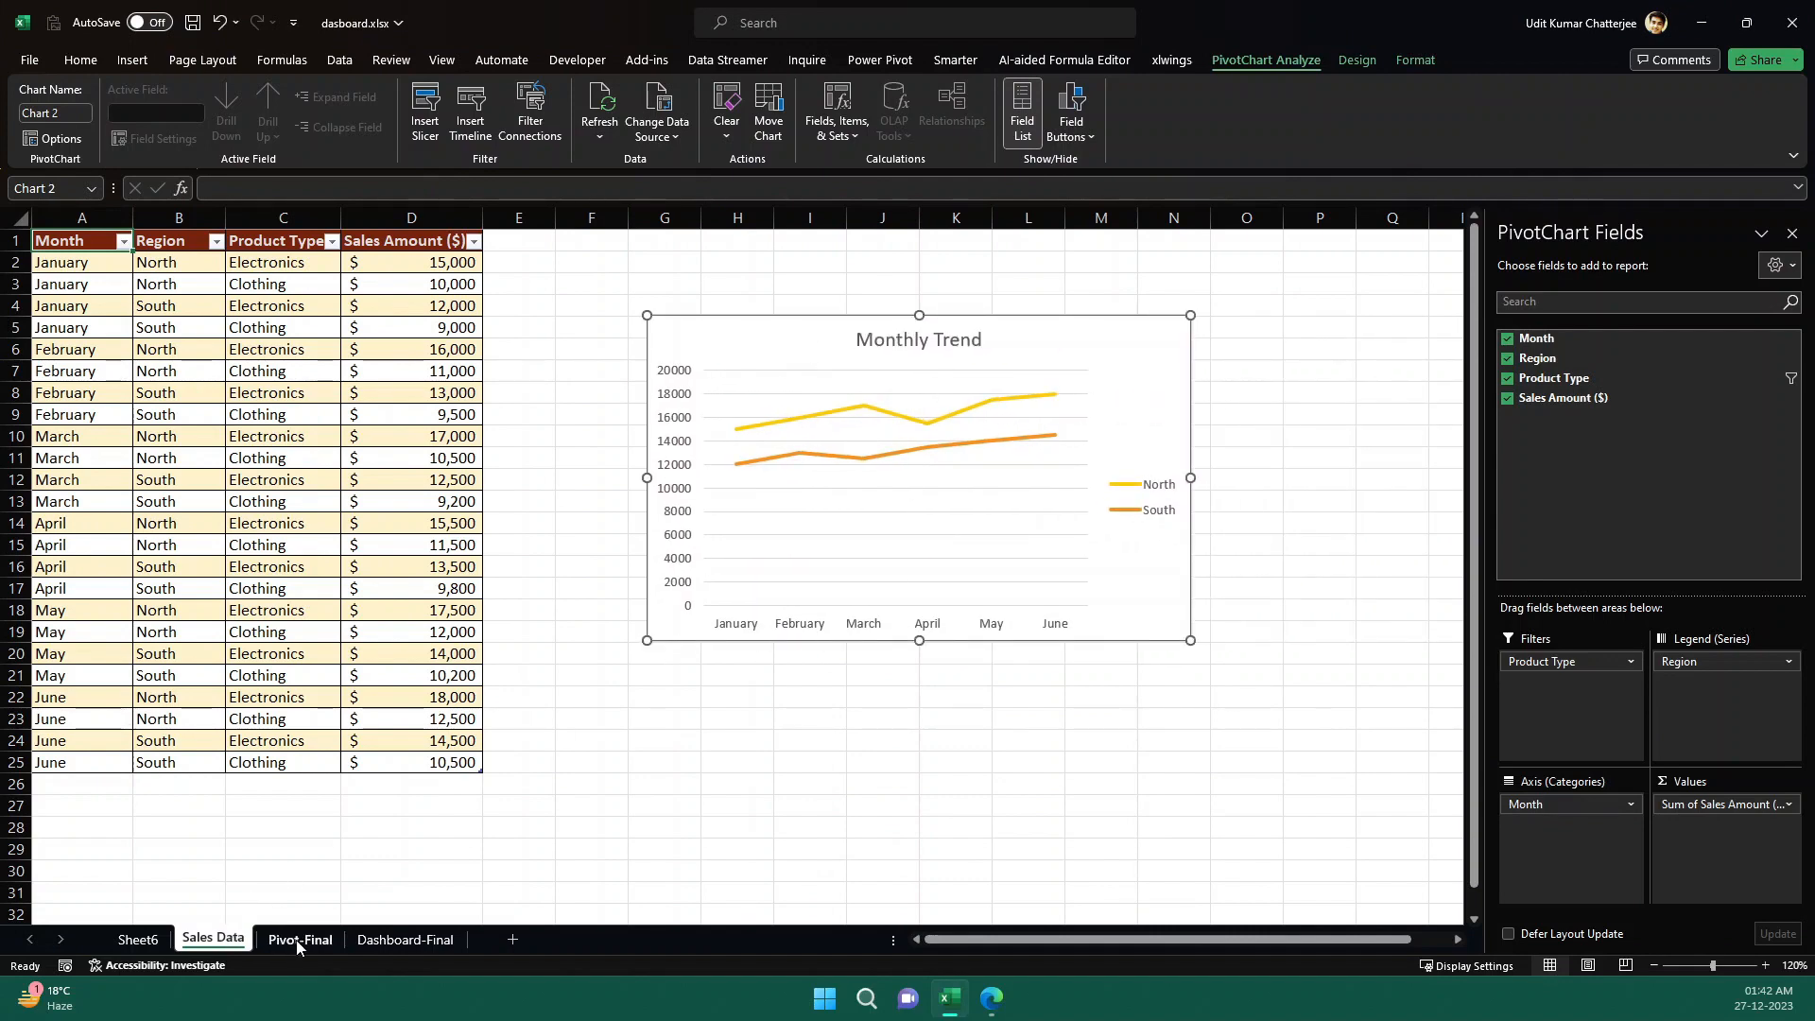
- Filter the Sheet6 pivot table to Clothing with its Product Type slicer and check the Monthly Trend chart on Sales Data
left_click(137, 938)
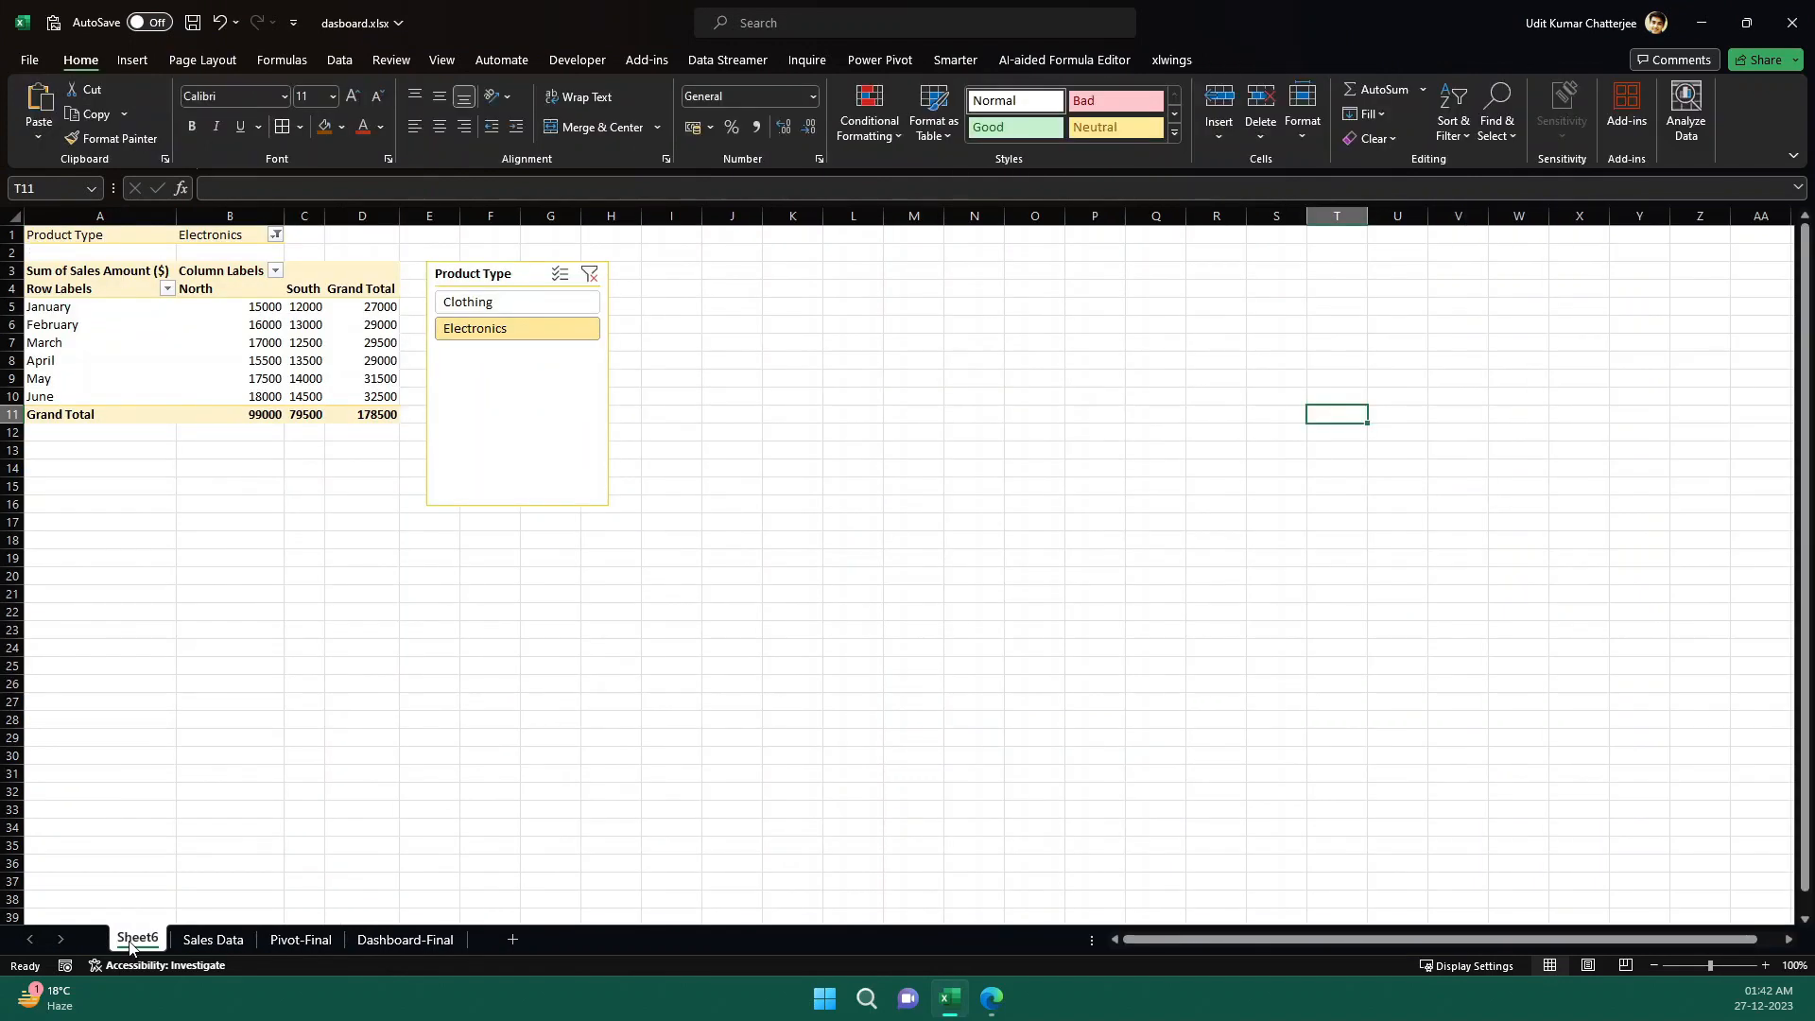
left_click(535, 303)
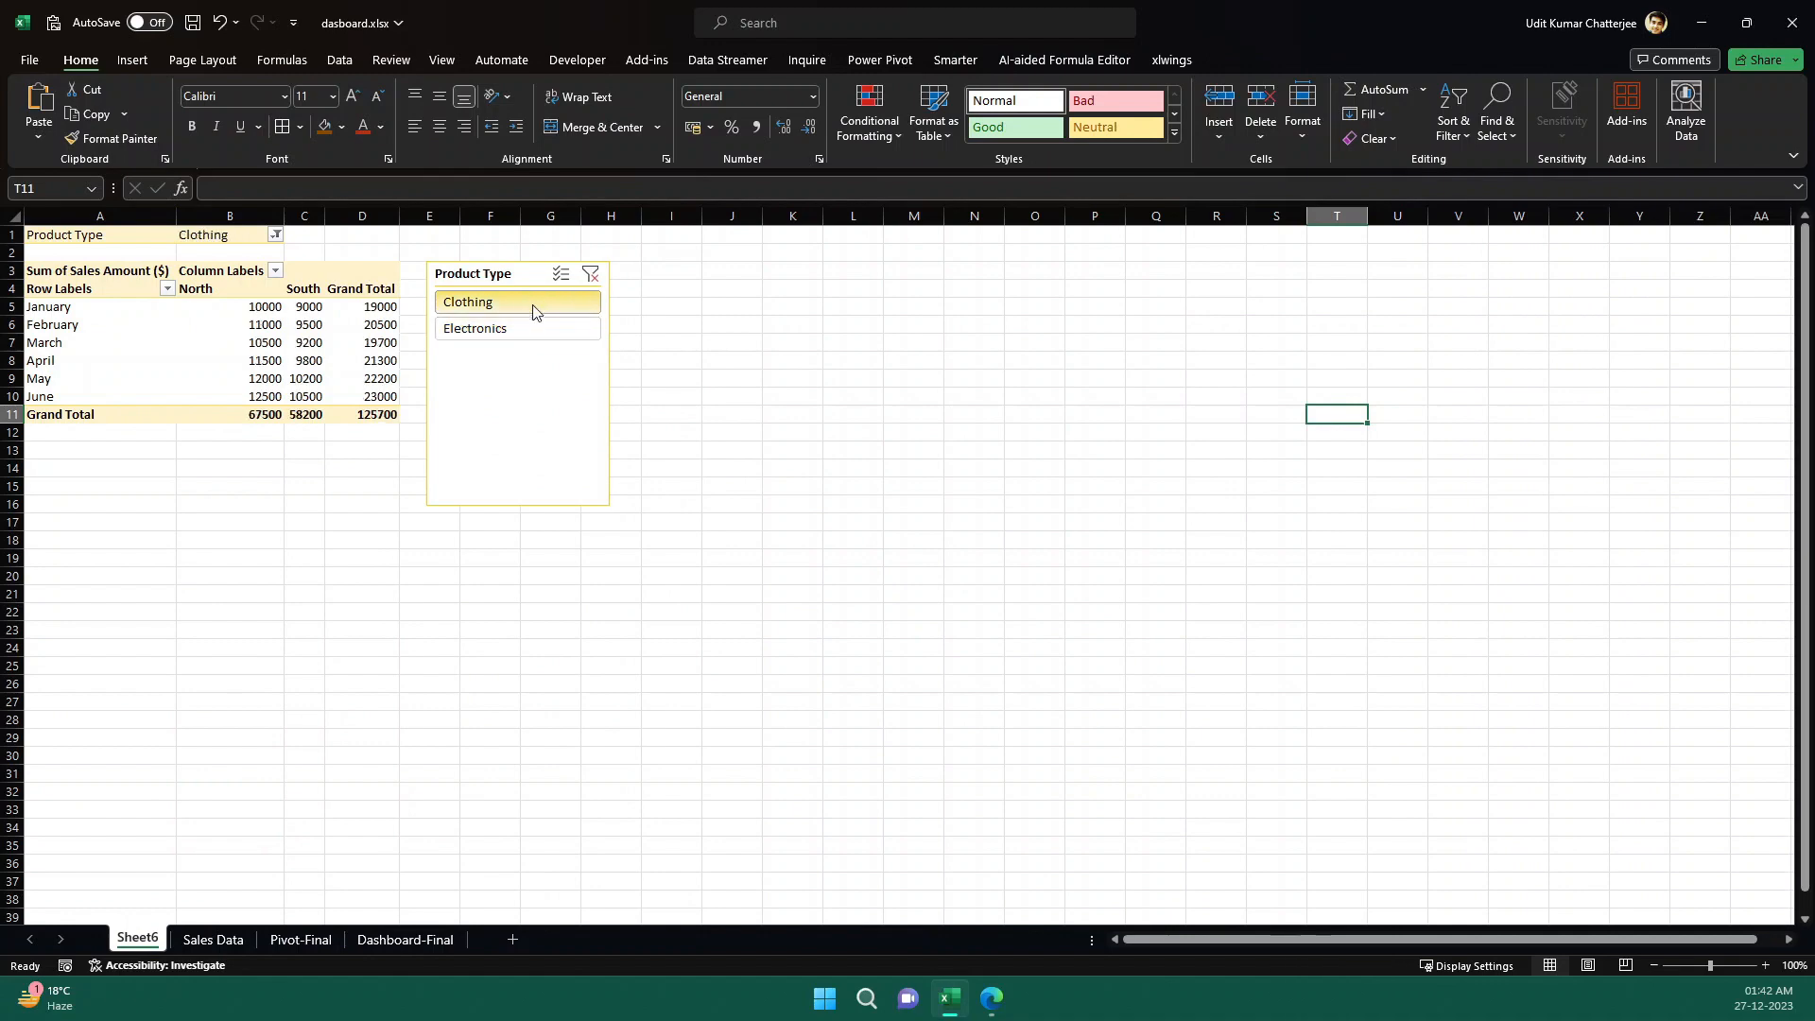
left_click(238, 940)
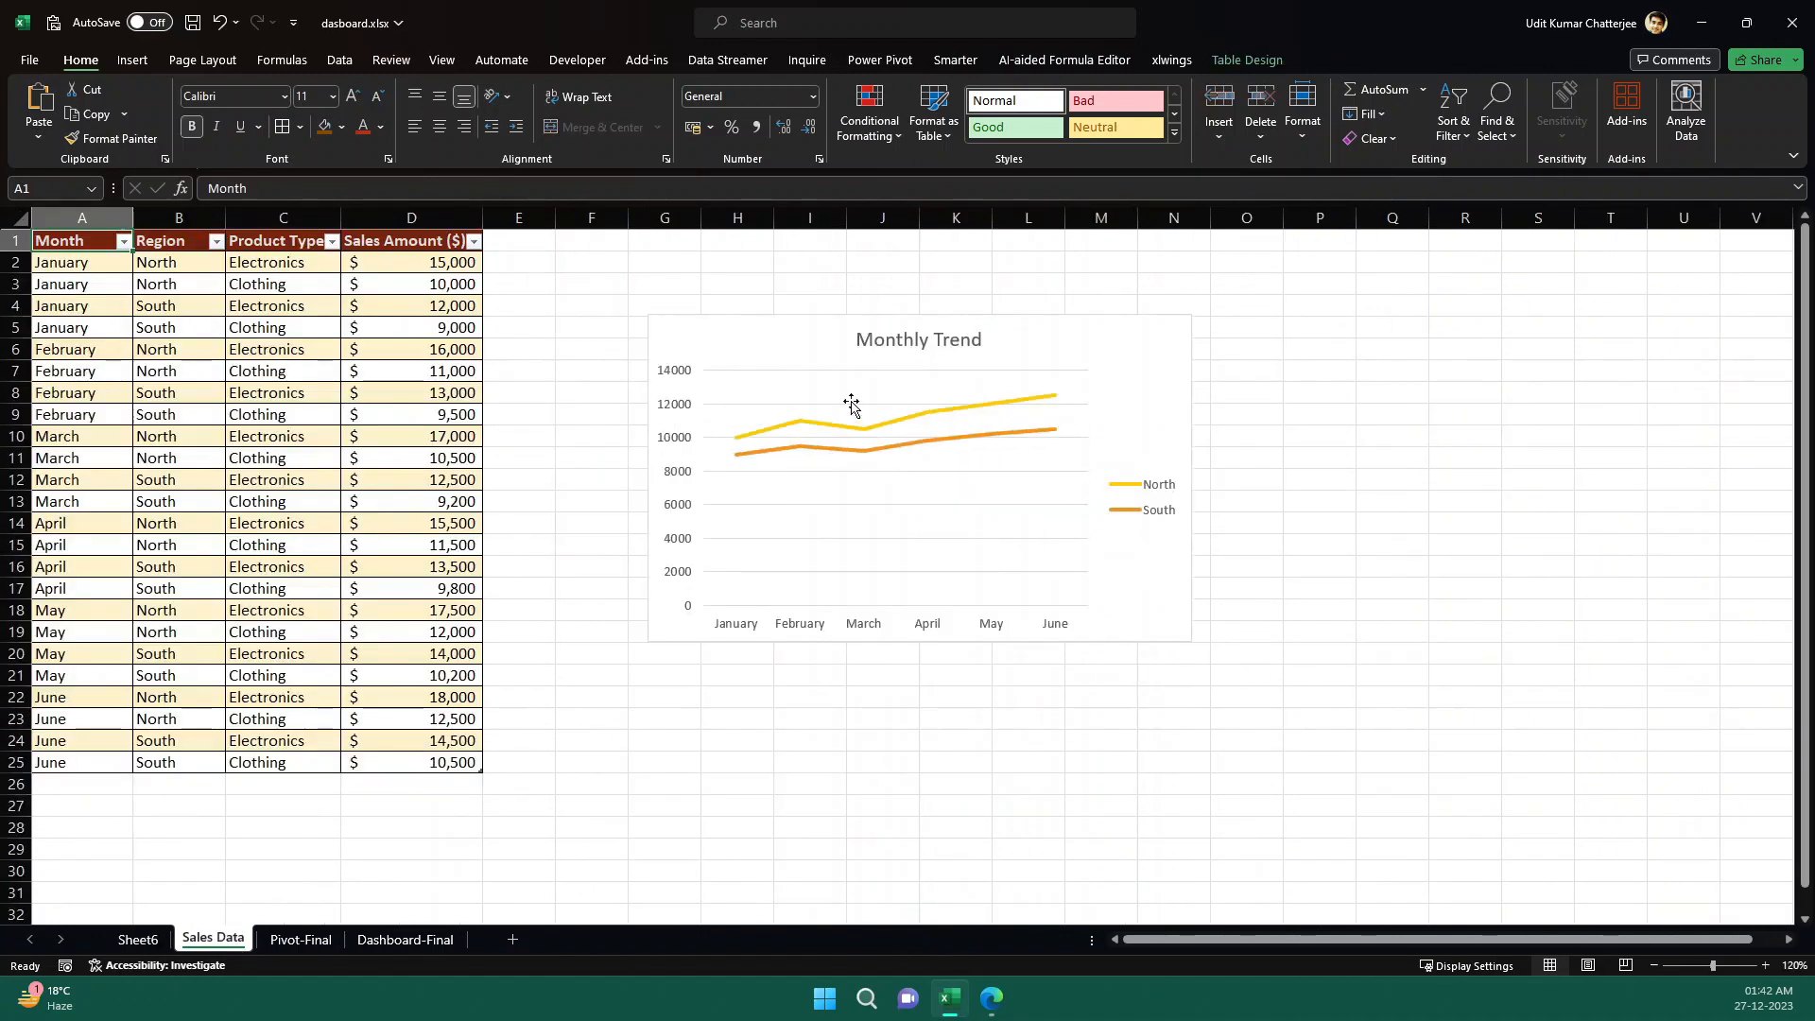
- Move the Product Type slicer from Sheet6 to the Sales Data sheet, pasting it at cell H24 below the chart
left_click(137, 939)
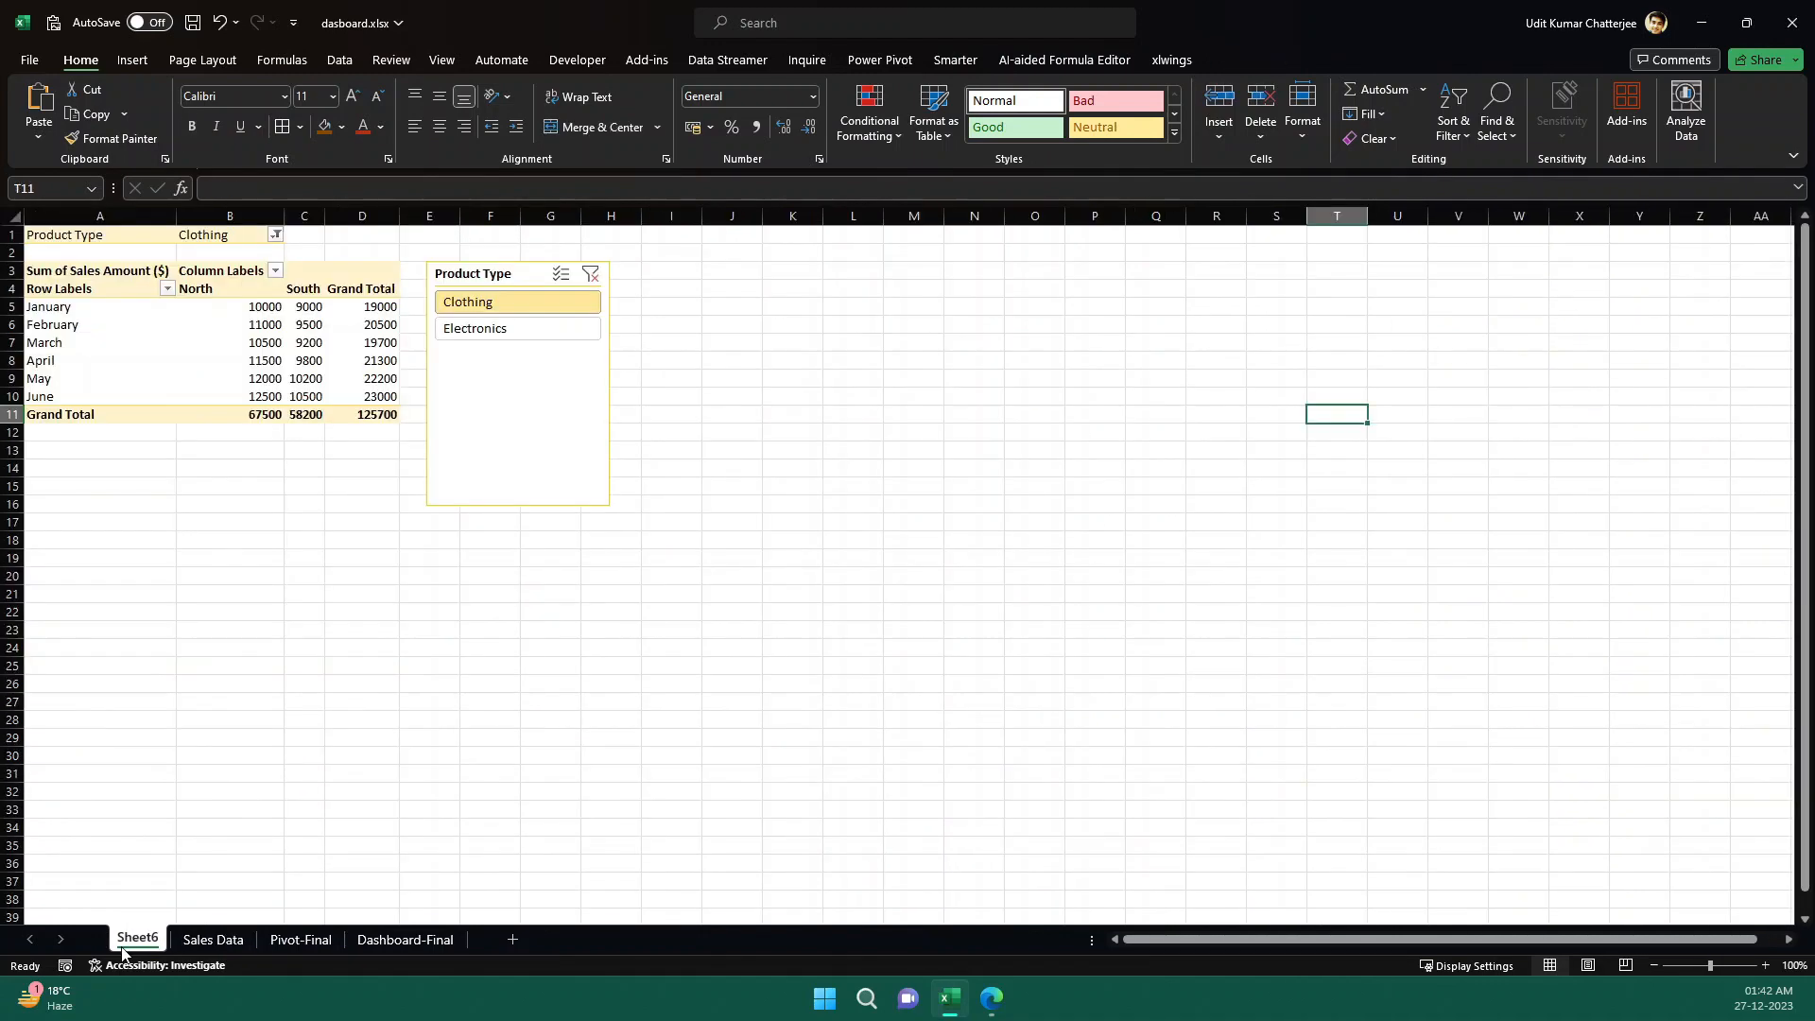
left_click(523, 277)
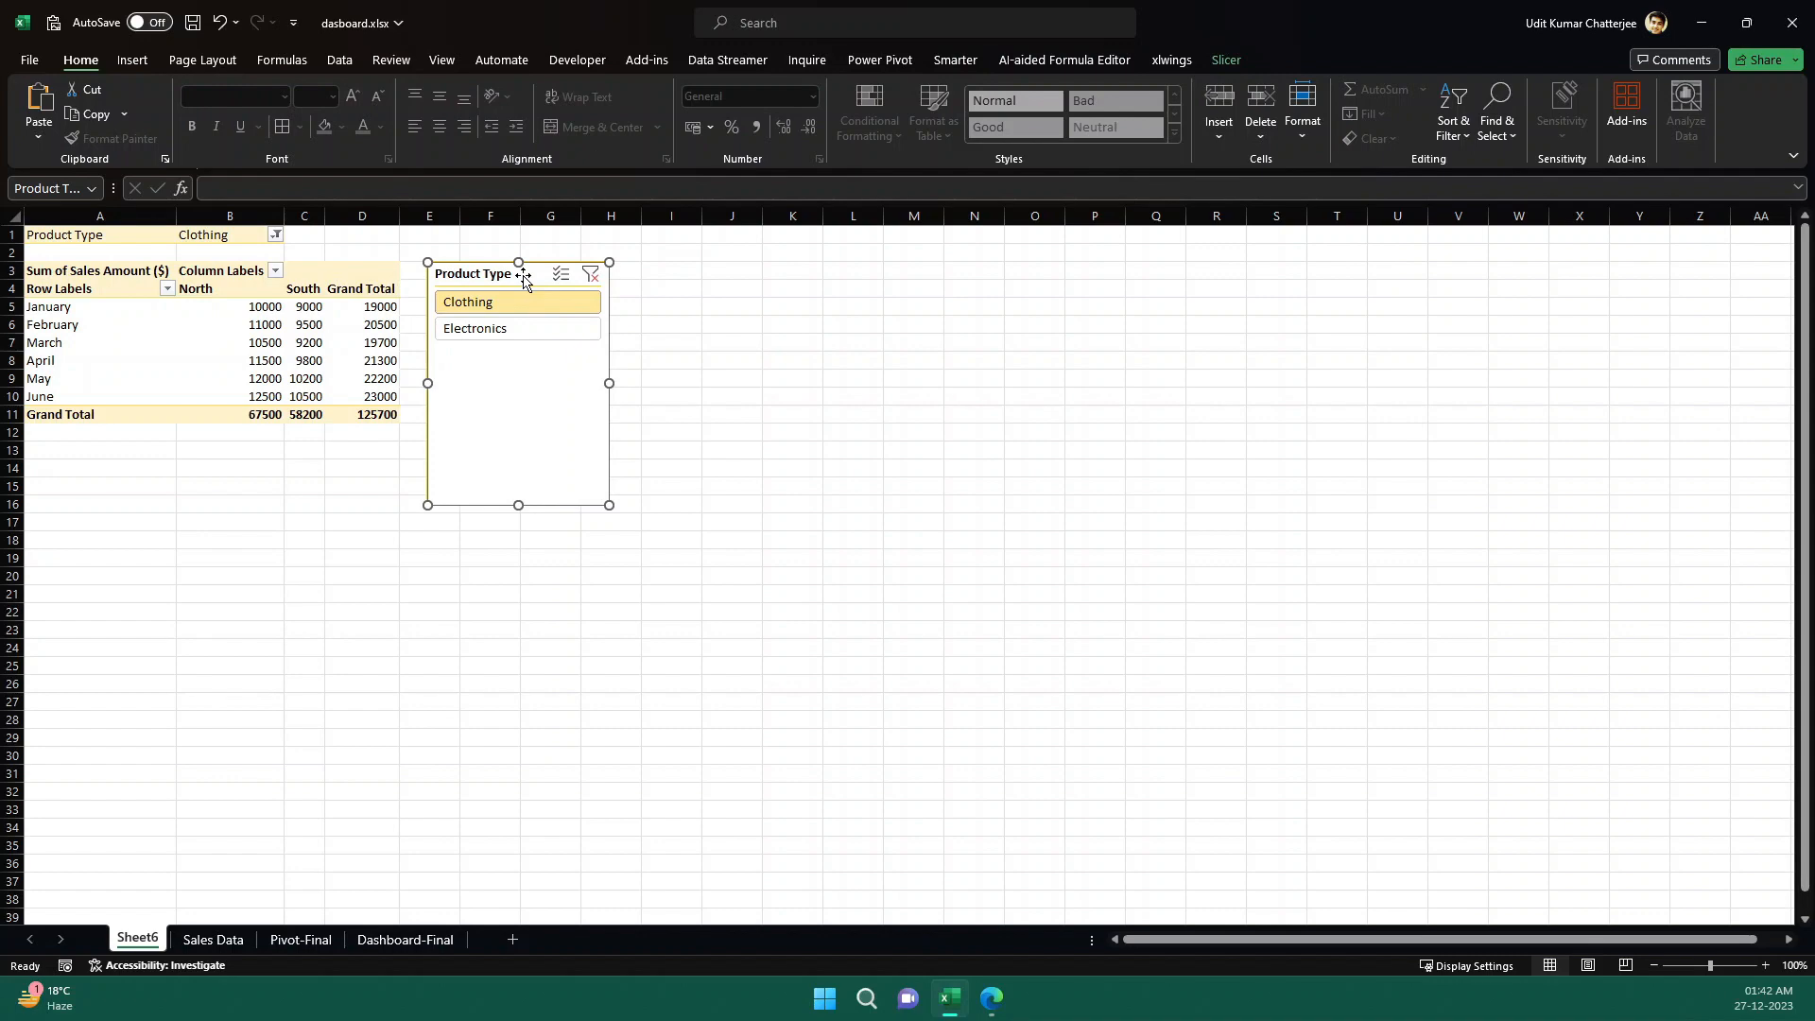
key("Escape")
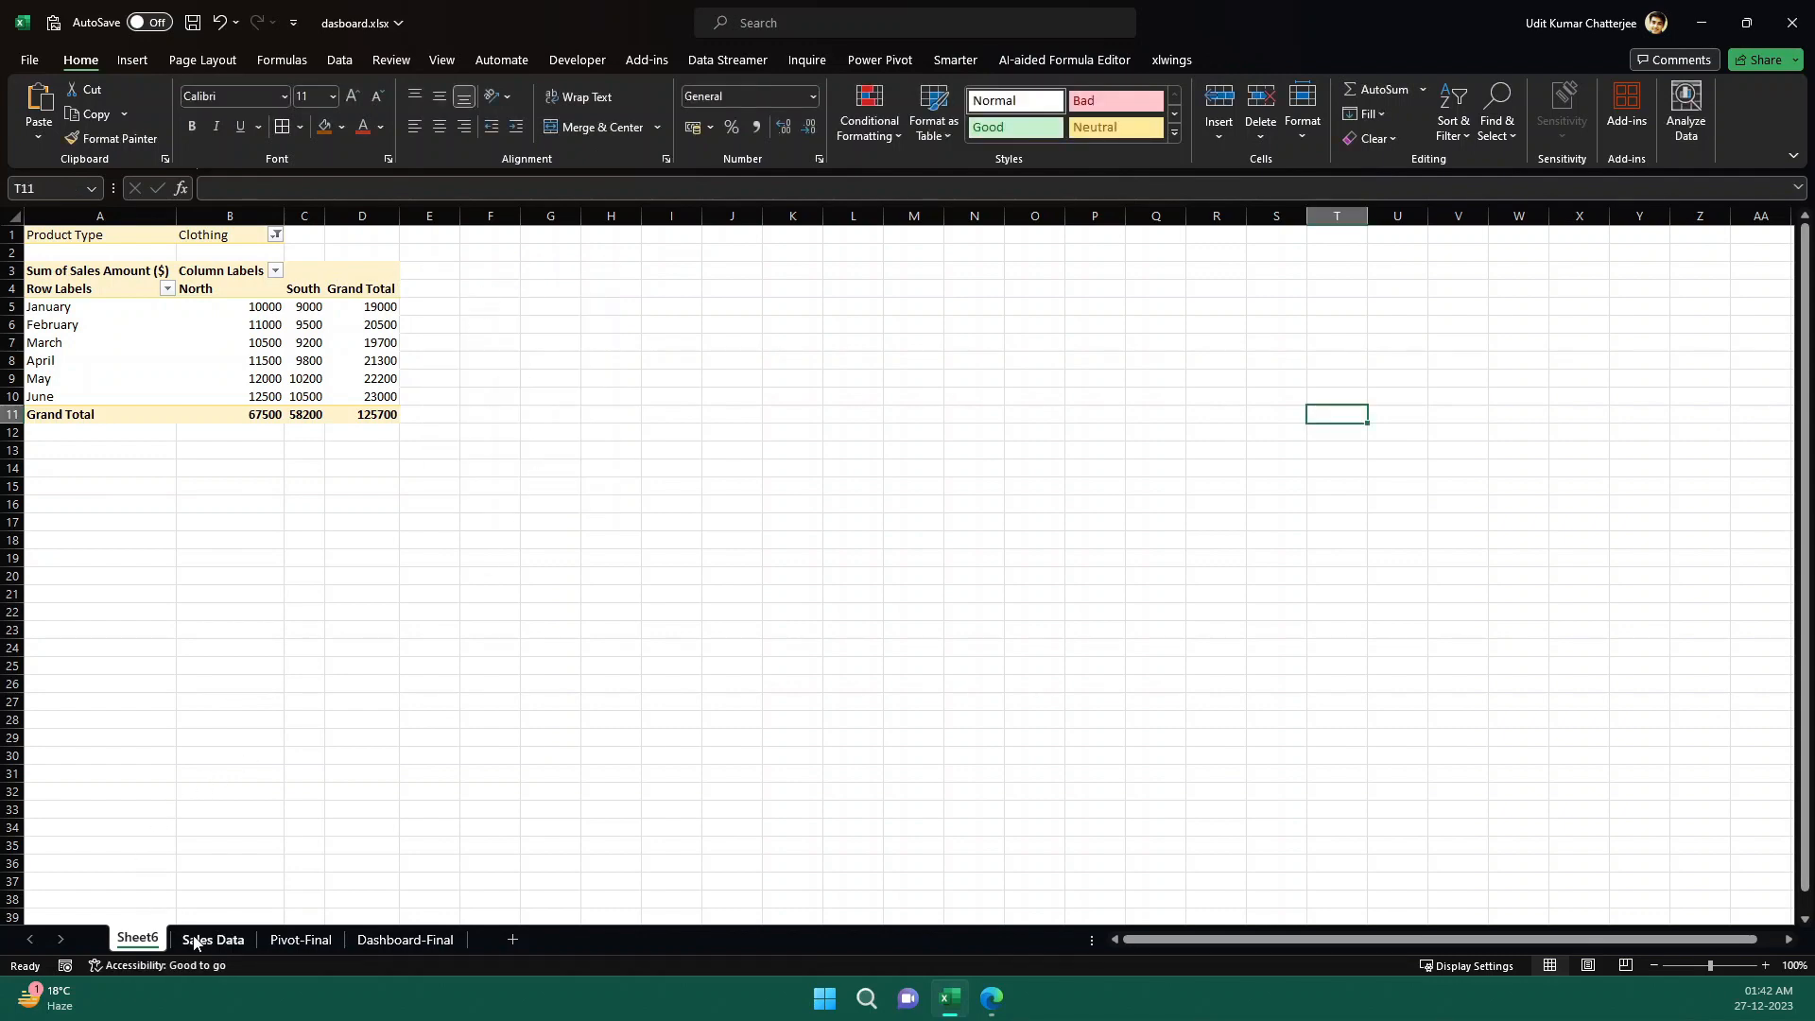
left_click(196, 940)
left_click(711, 737)
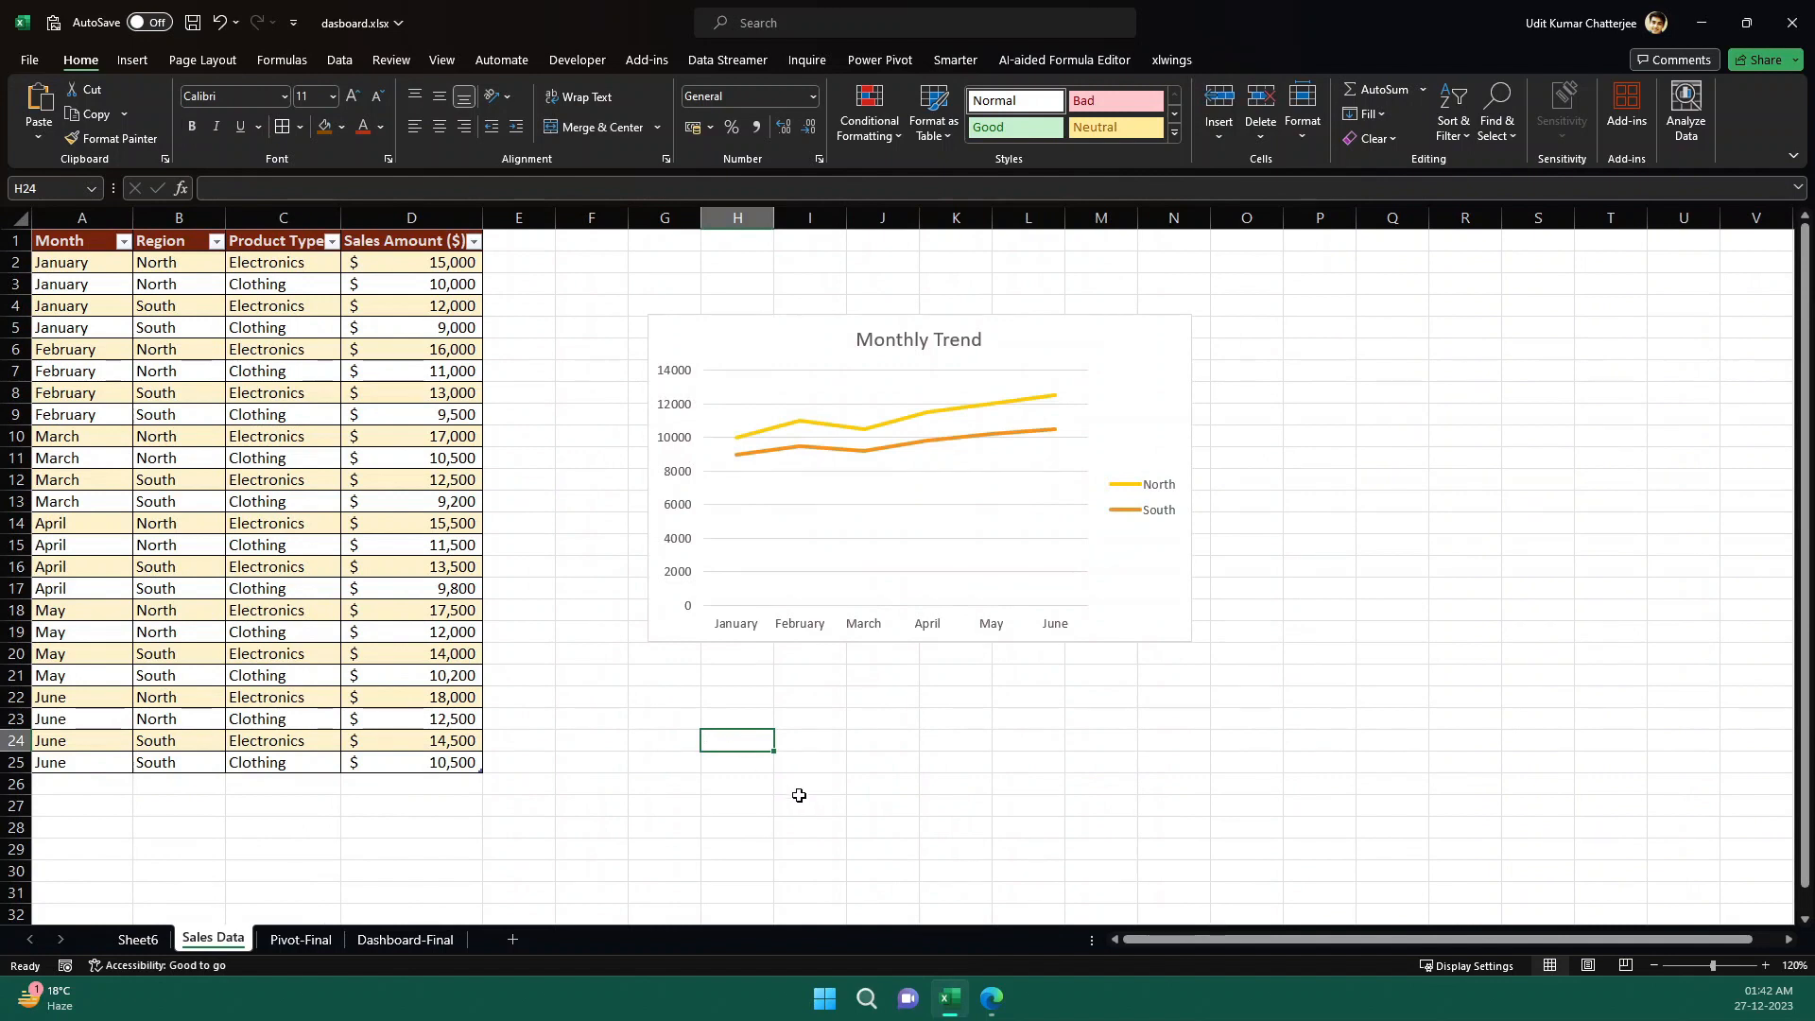
key("ctrl+v")
- Test the pasted slicer with Electronics against the Sheet6 pivot table and place it to the right of the Monthly Trend chart
left_click(829, 808)
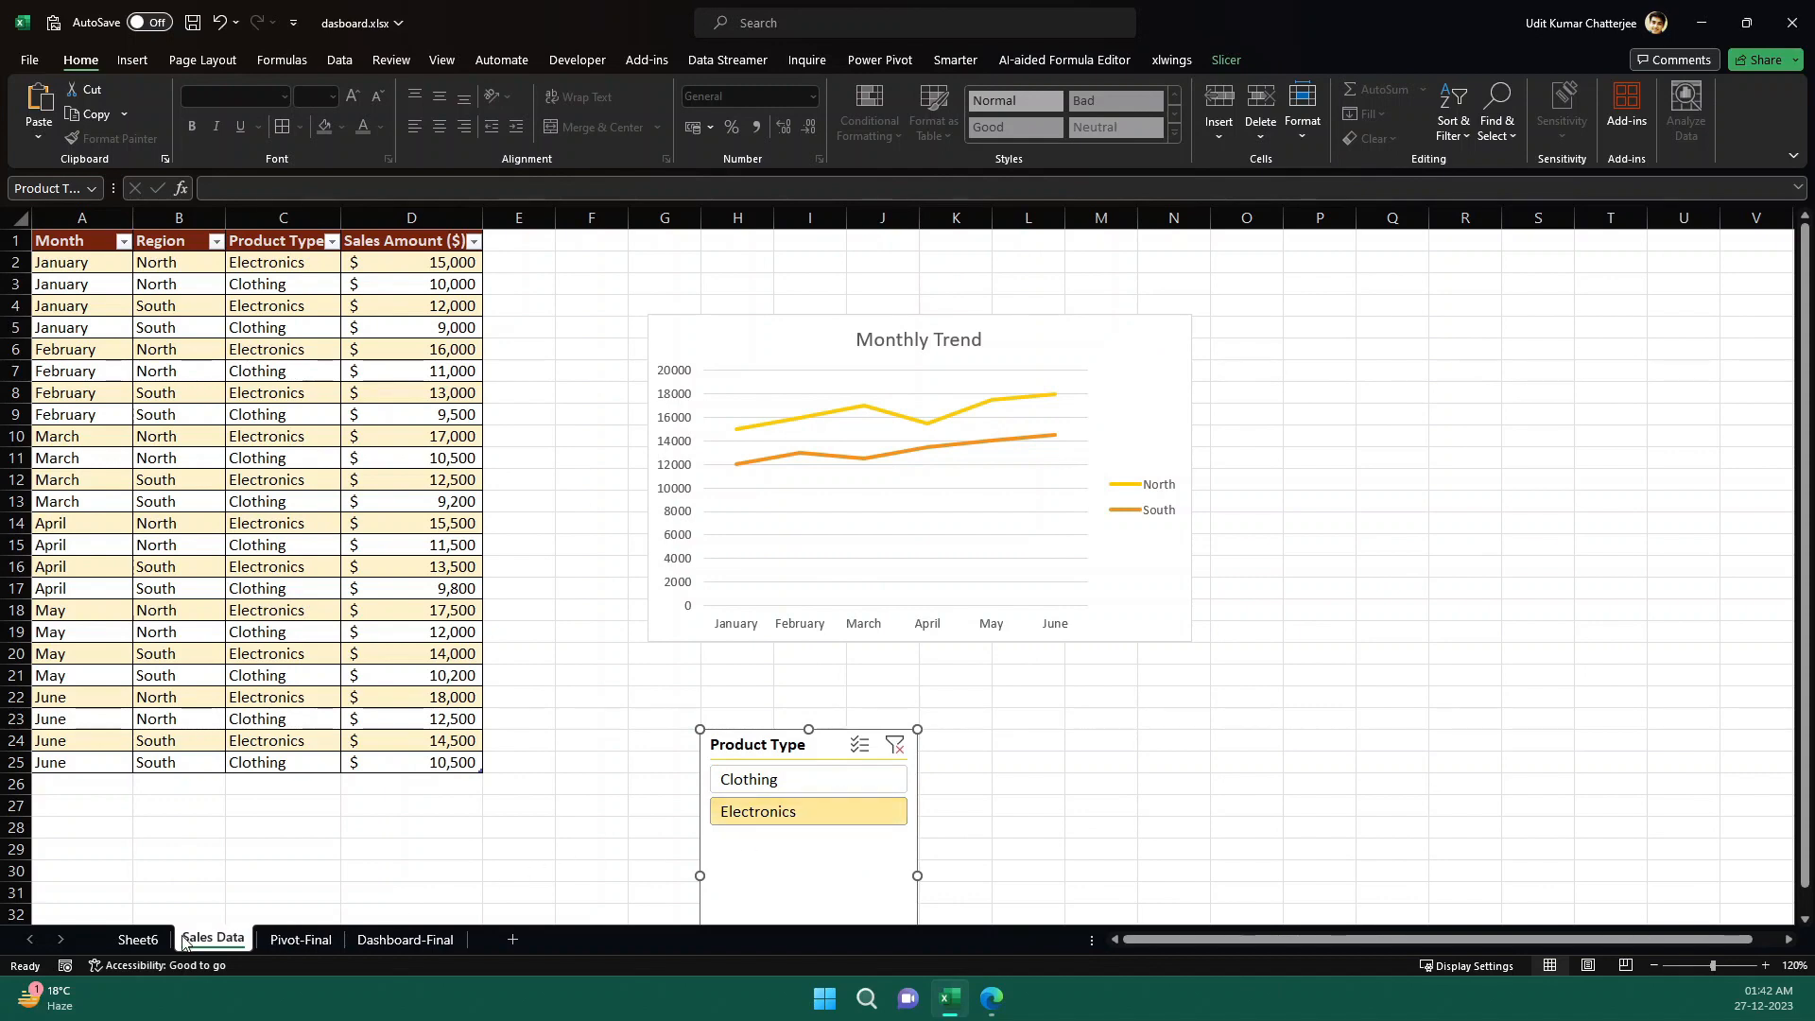
left_click(137, 939)
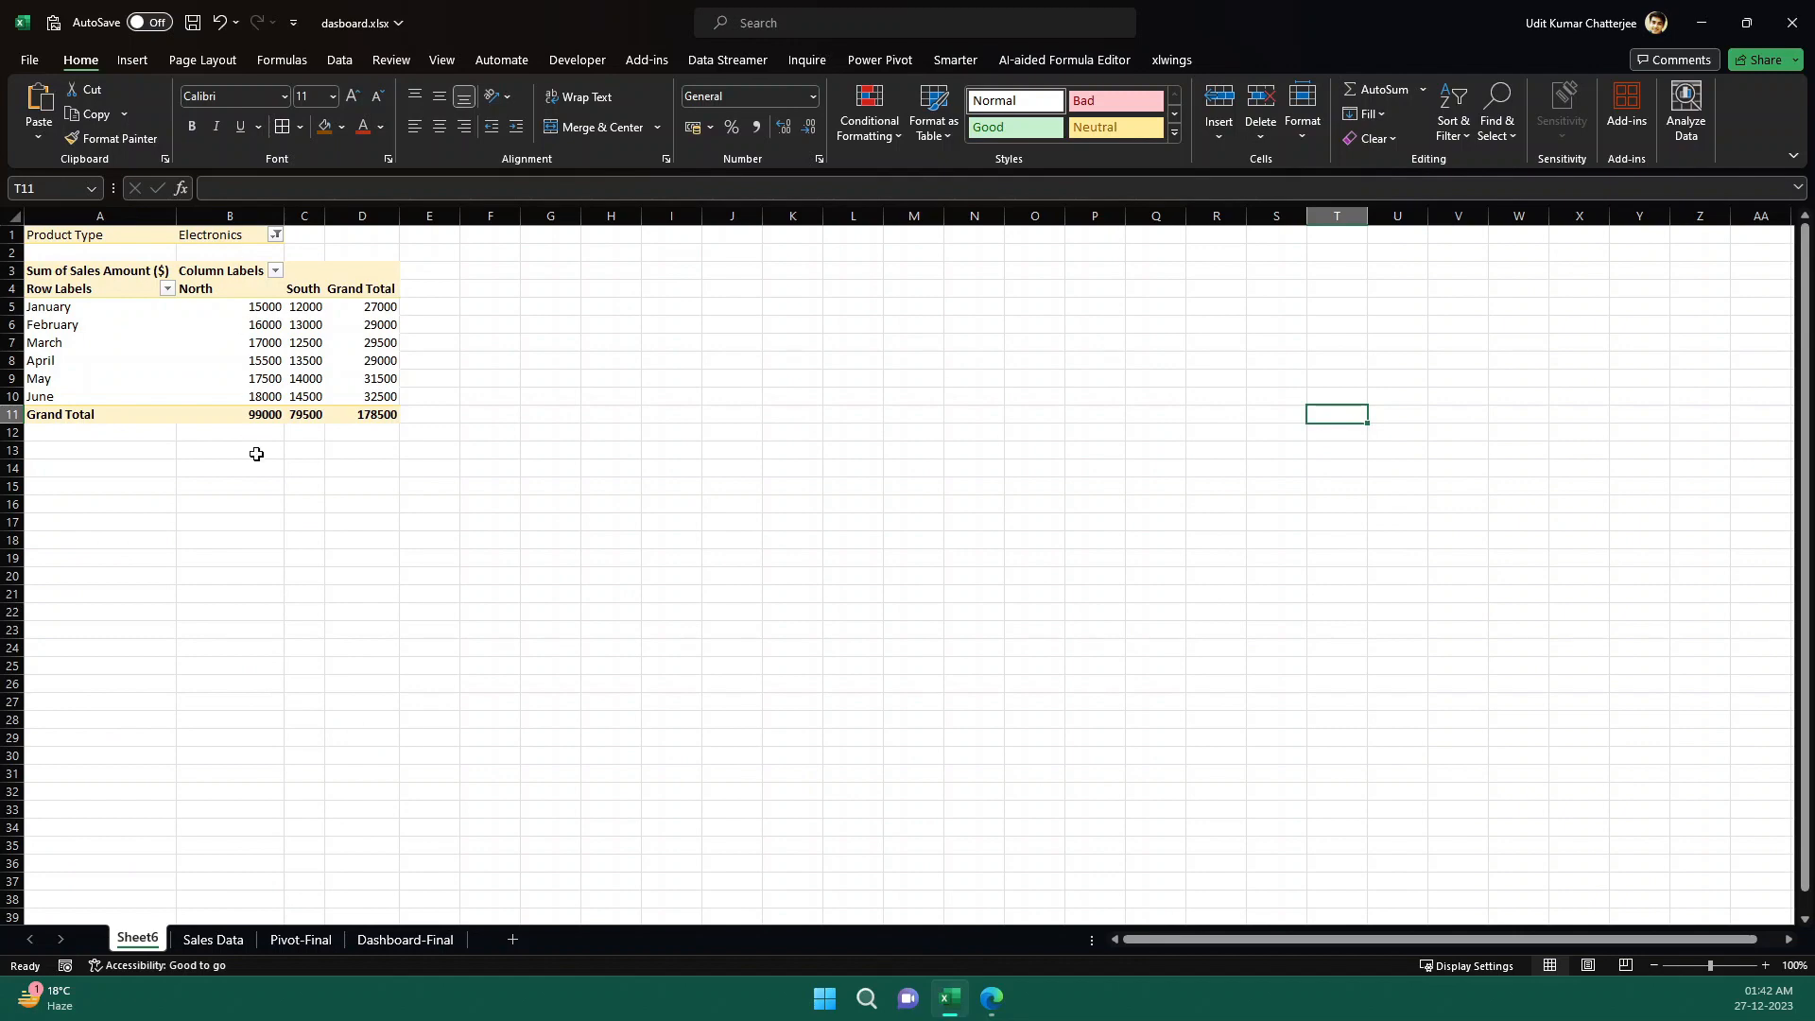
left_click(213, 939)
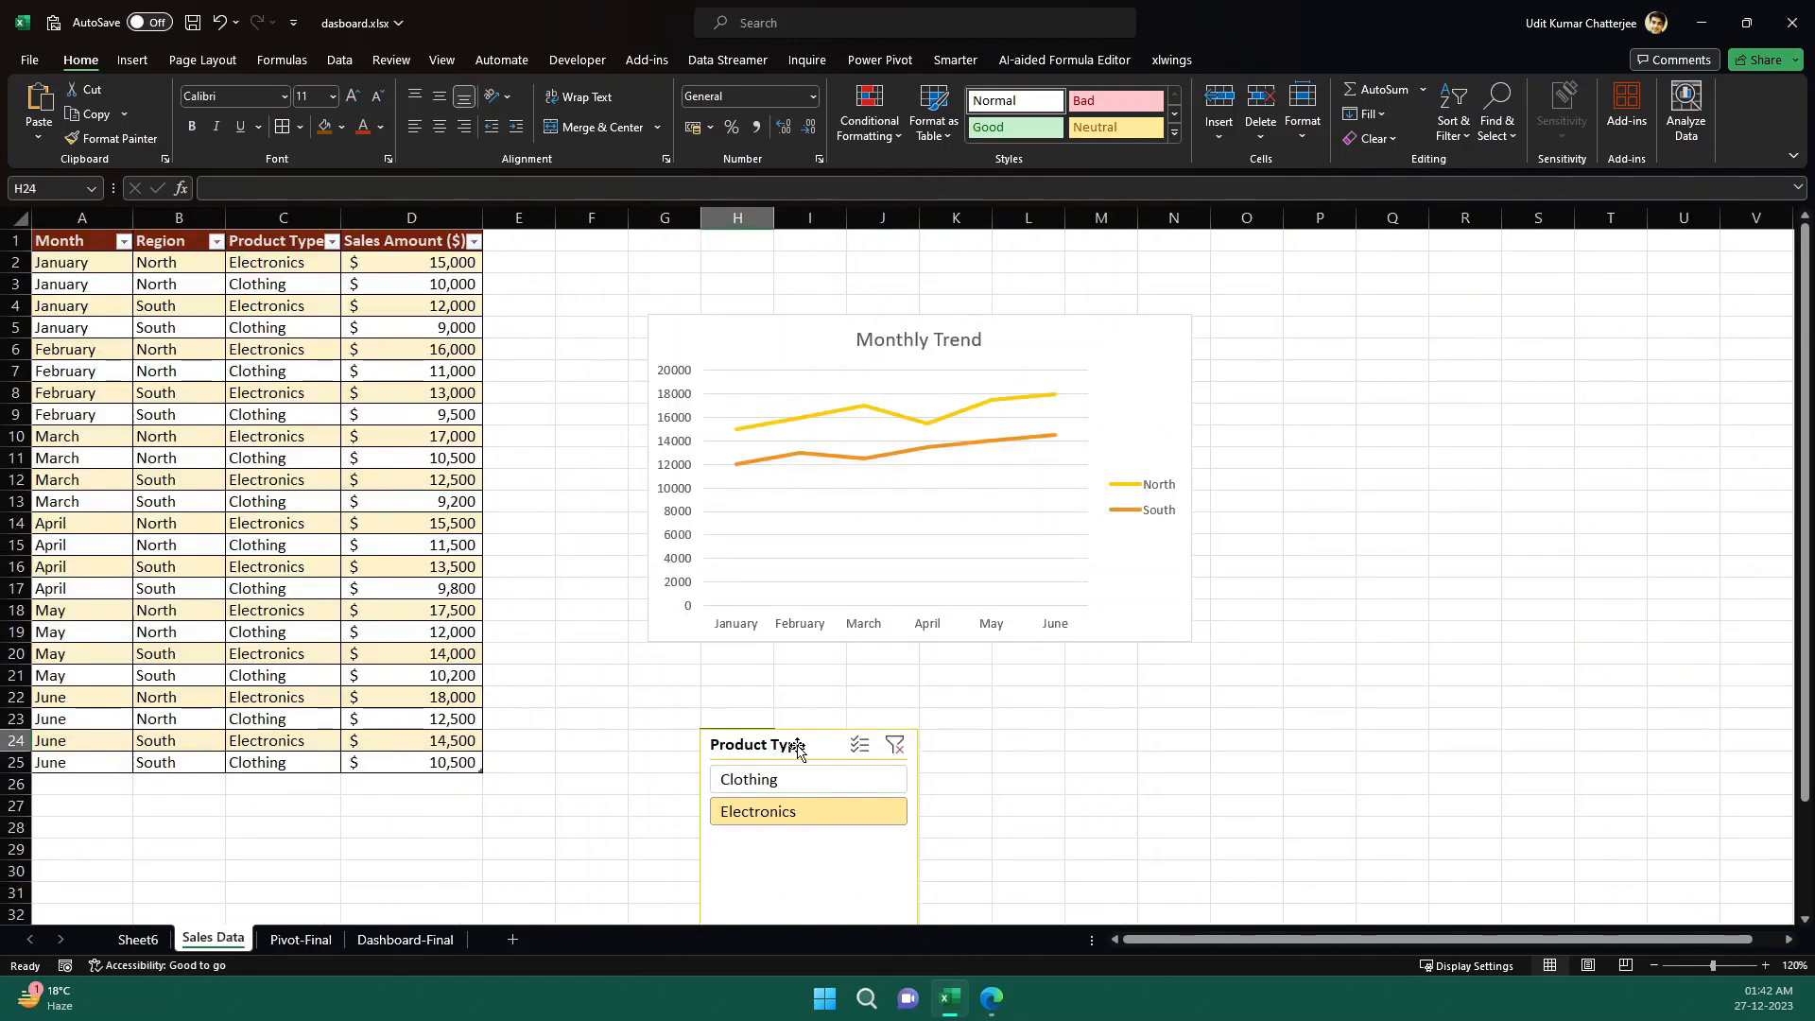
left_click_drag(823, 751, 1364, 313)
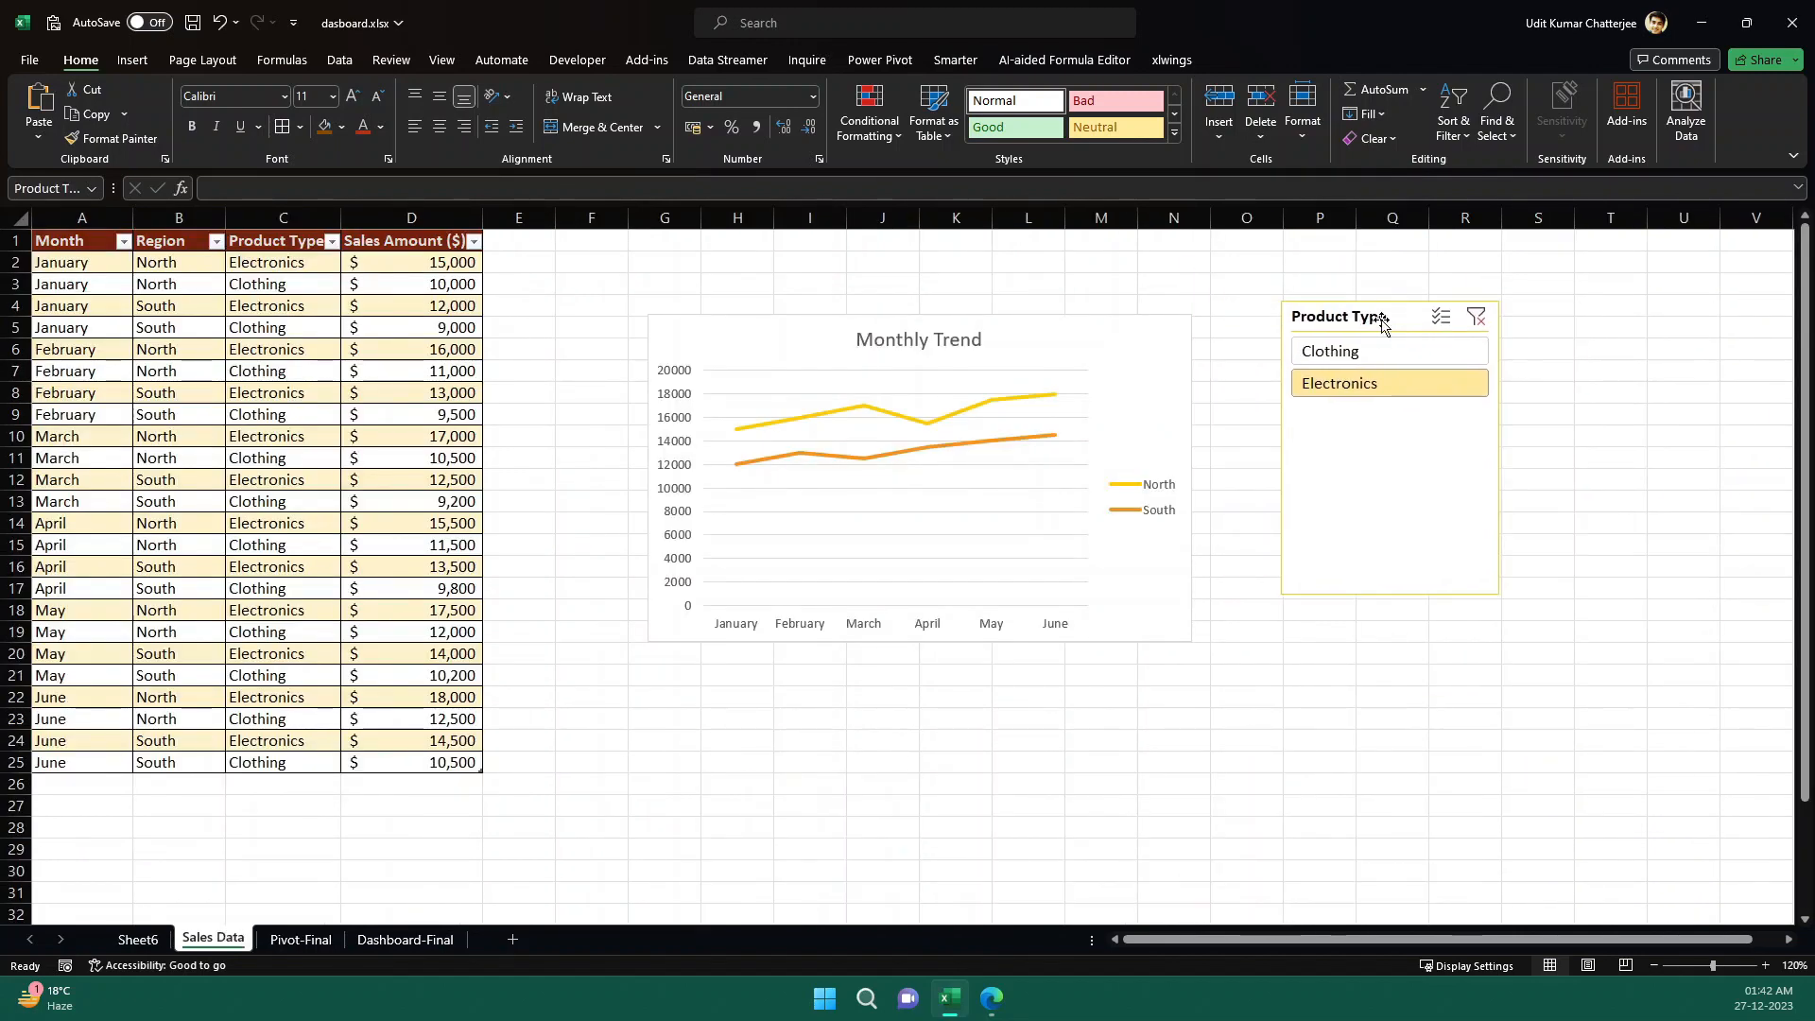
- Test the Product Type slicer on Dashboard-Final by filtering to Electronics and back to Clothing
left_click(417, 940)
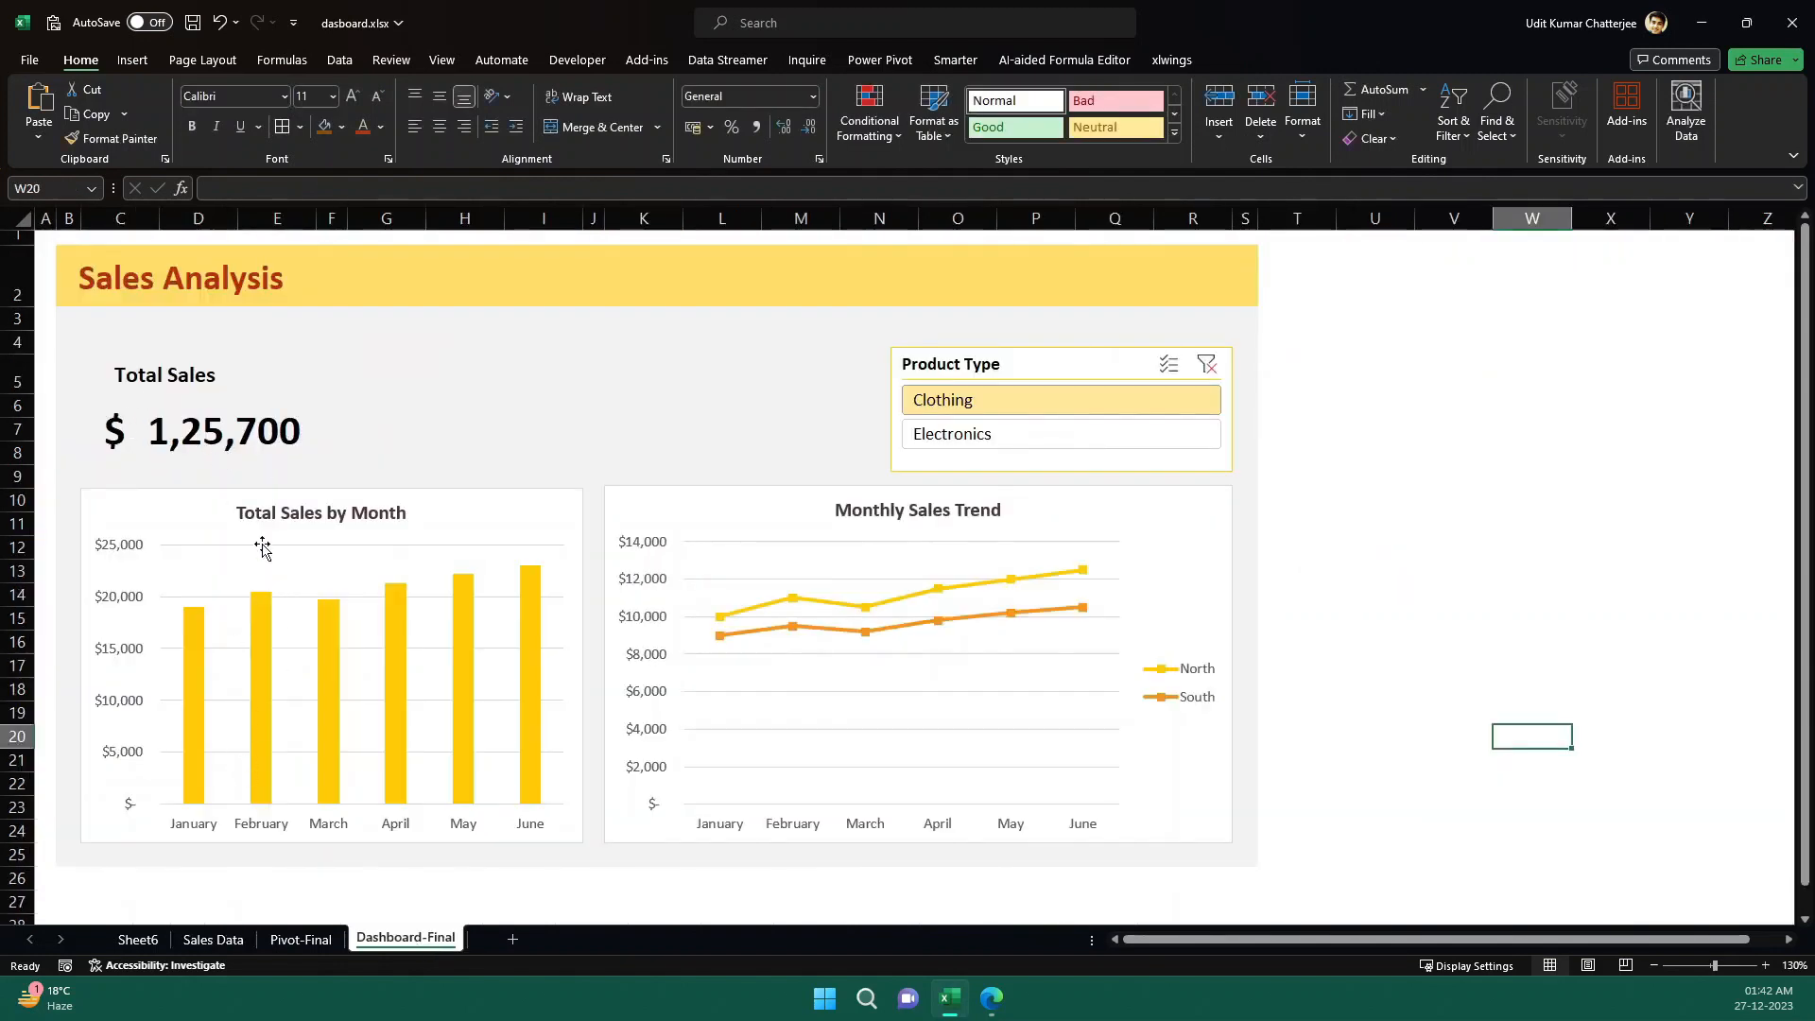
left_click(1035, 435)
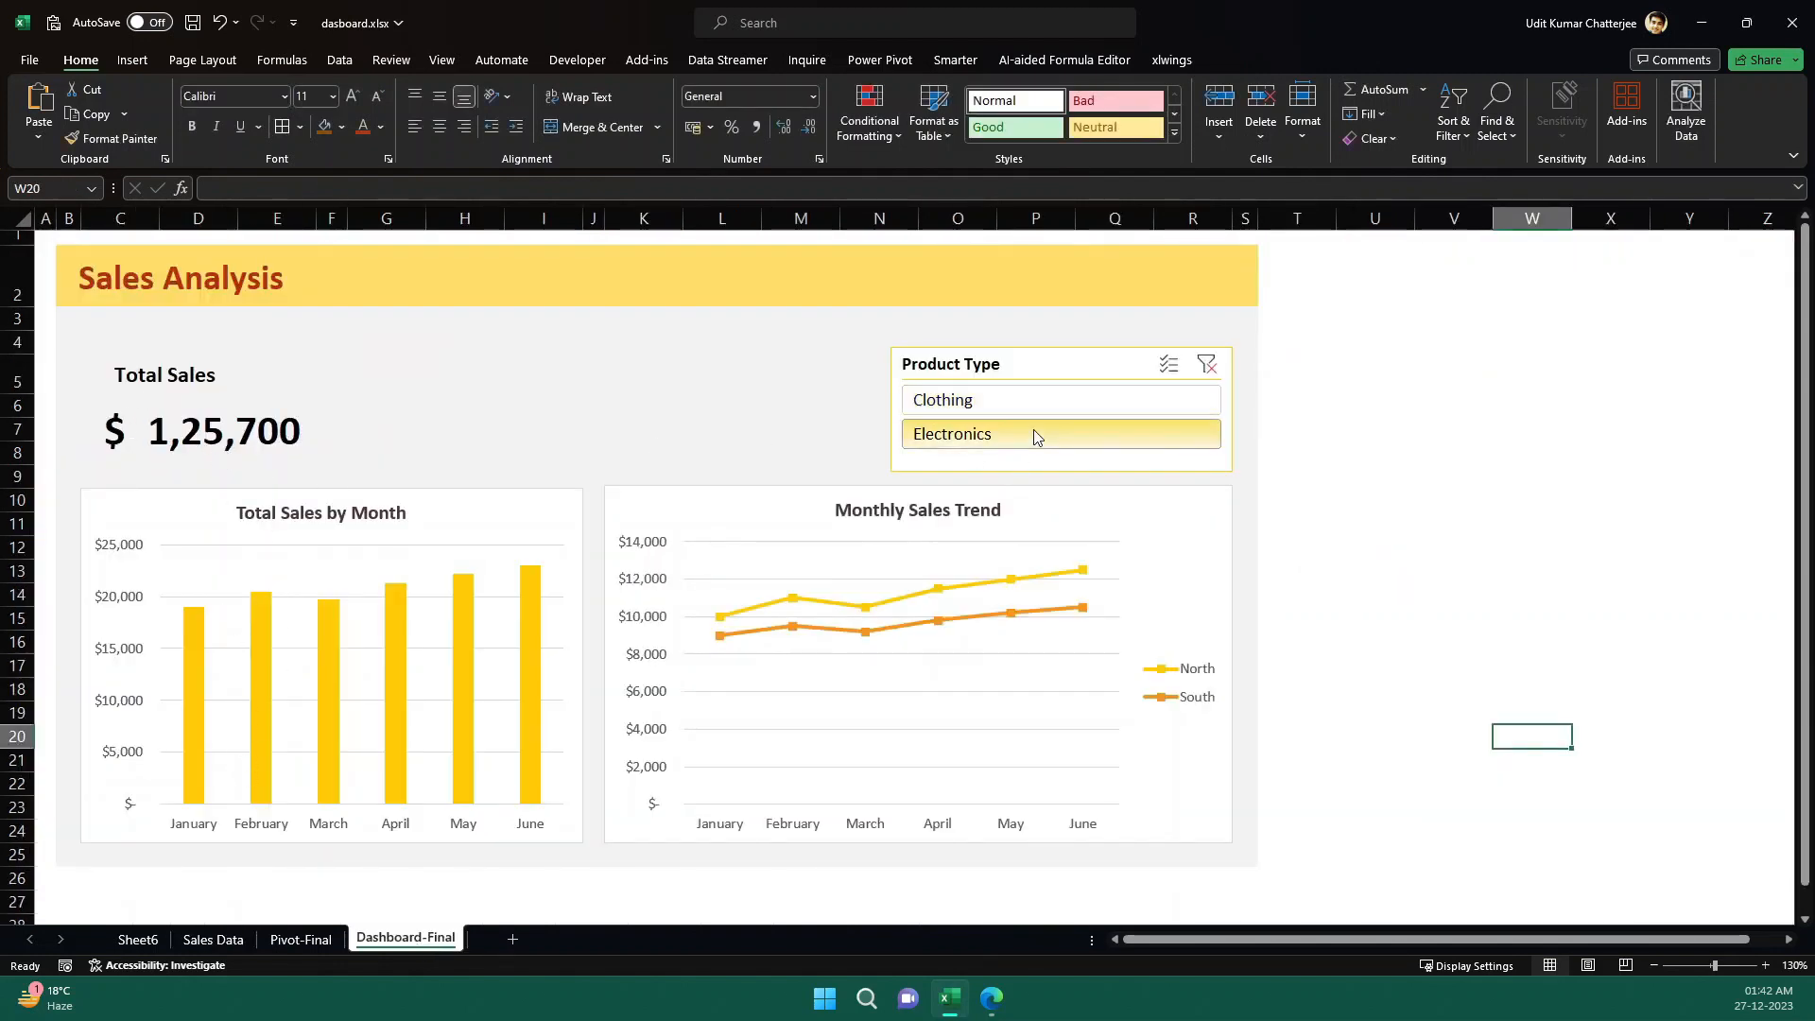
left_click(997, 397)
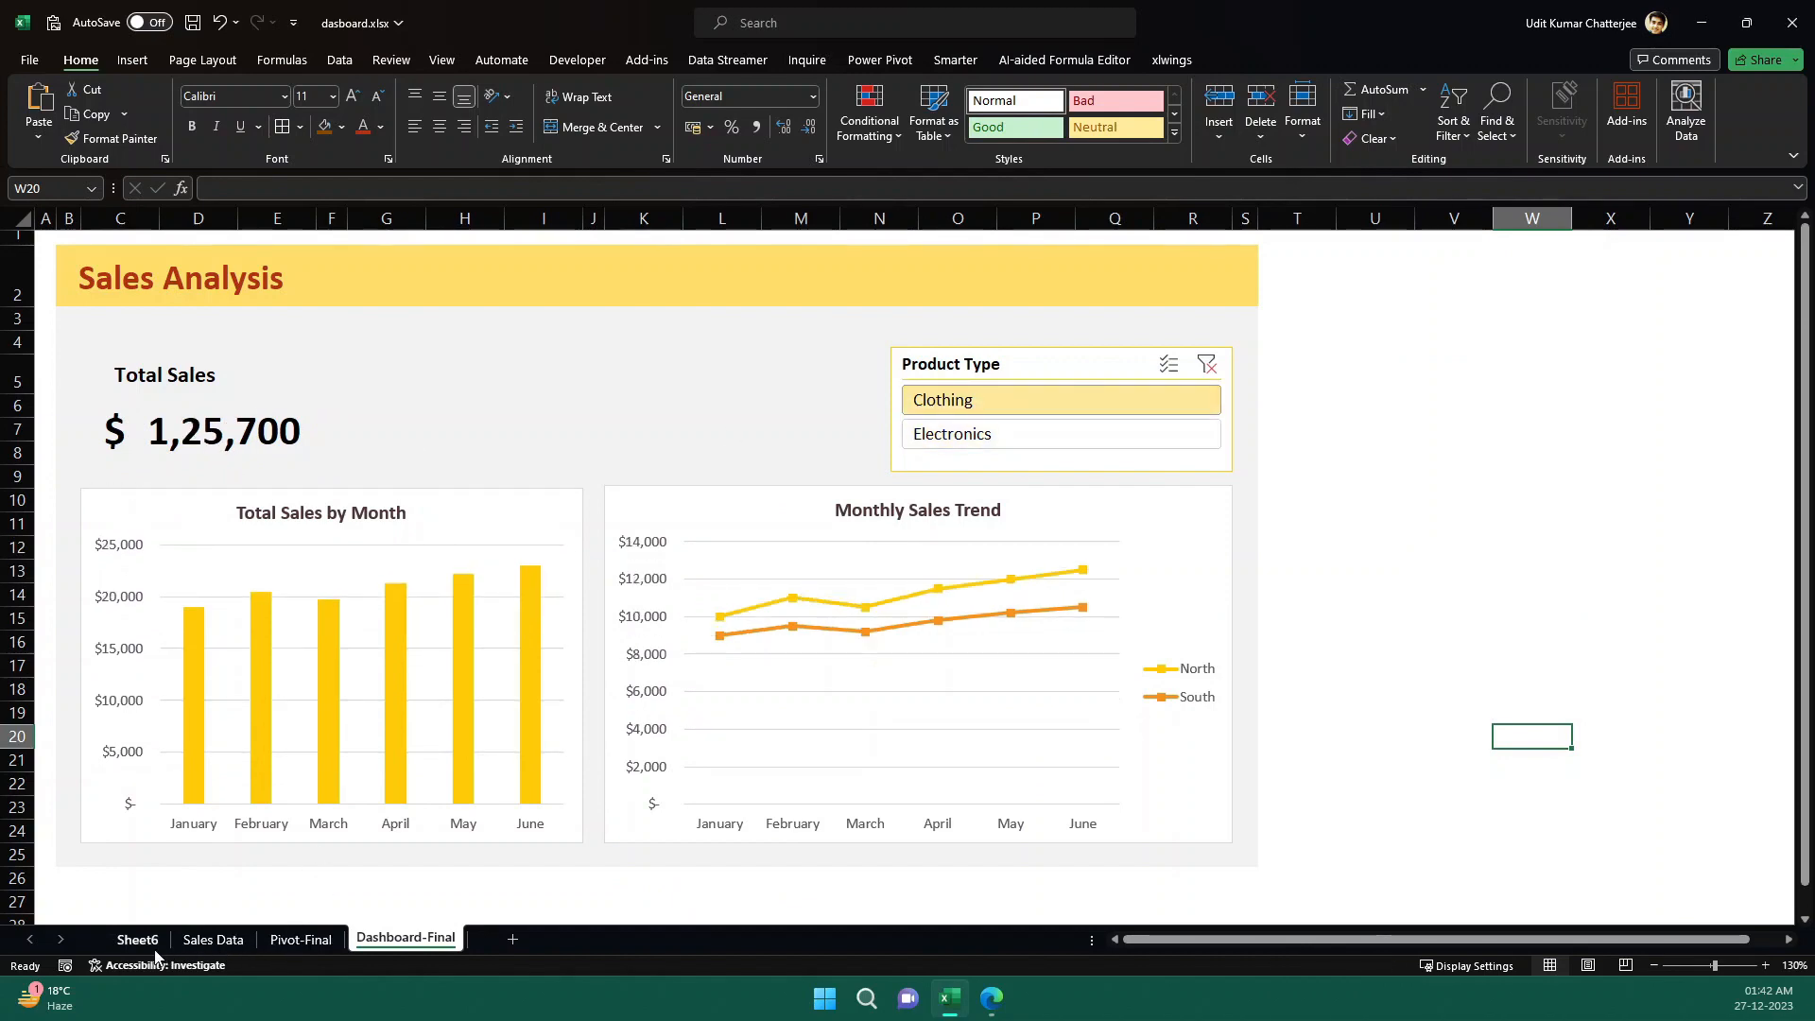
- Link cell J22 on Sales Data to the Sheet6 pivot table's overall Grand Total in D11
left_click(138, 939)
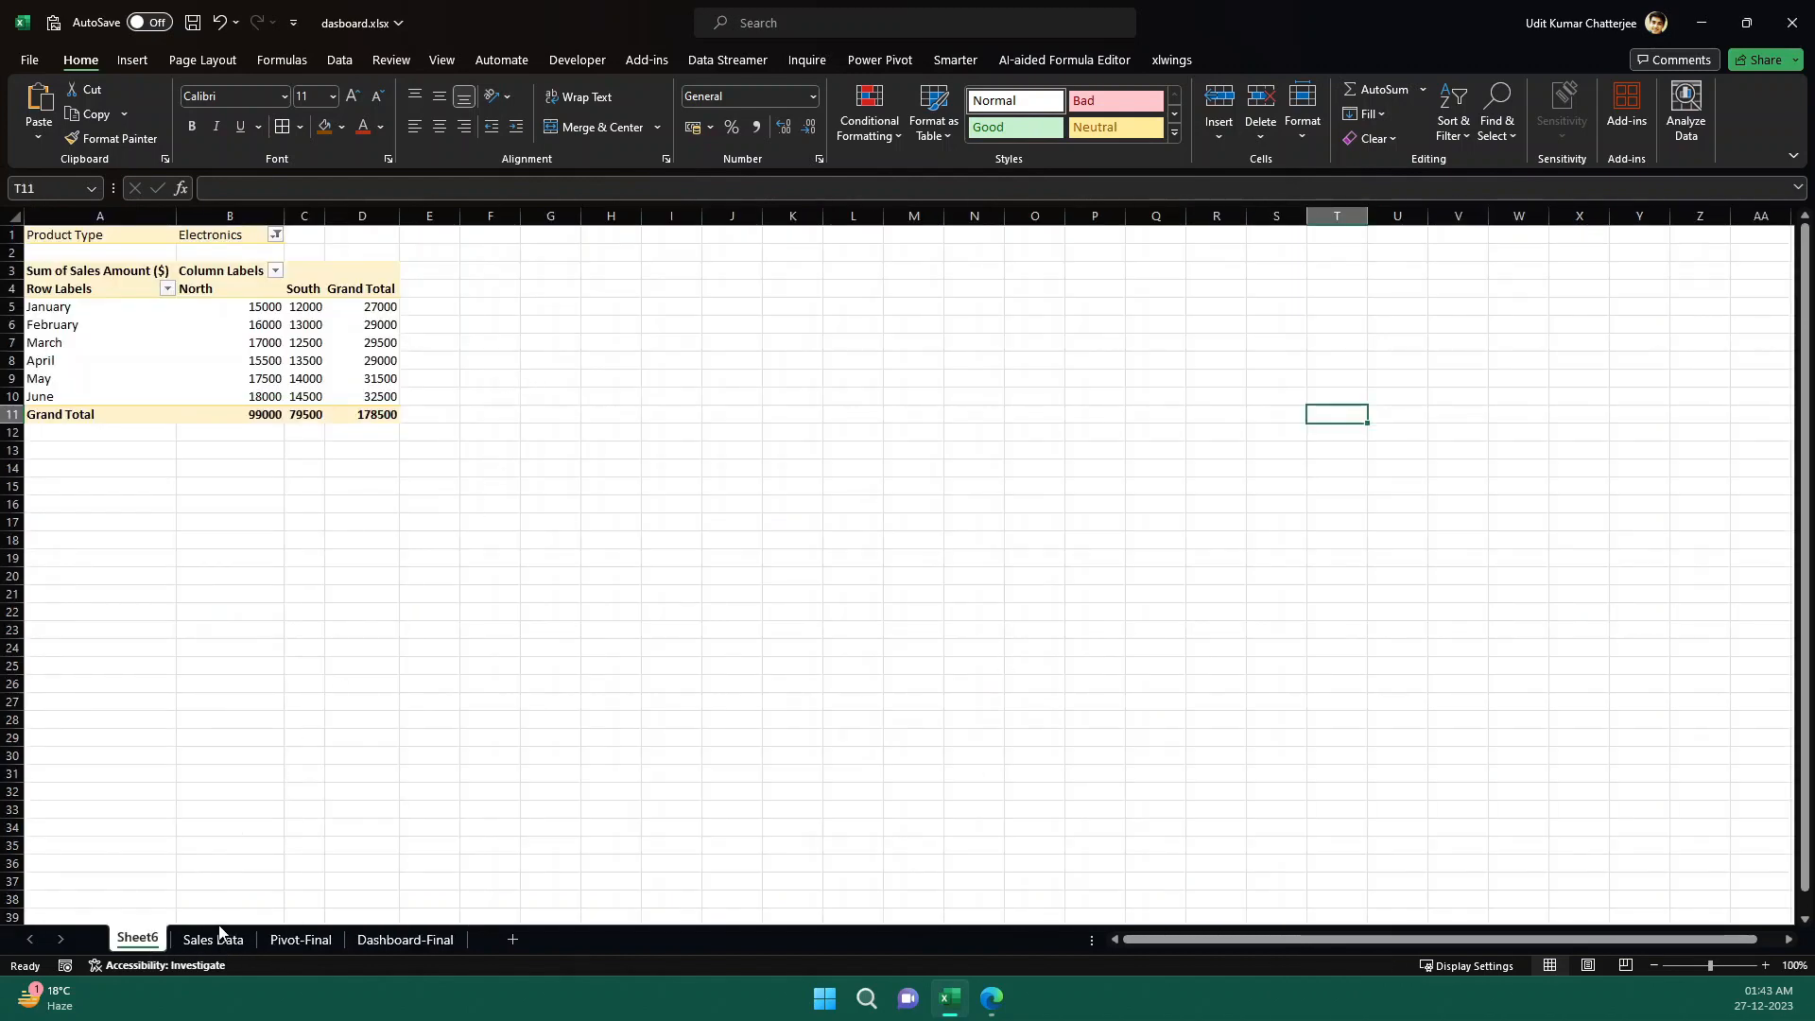
left_click(213, 939)
left_click(856, 700)
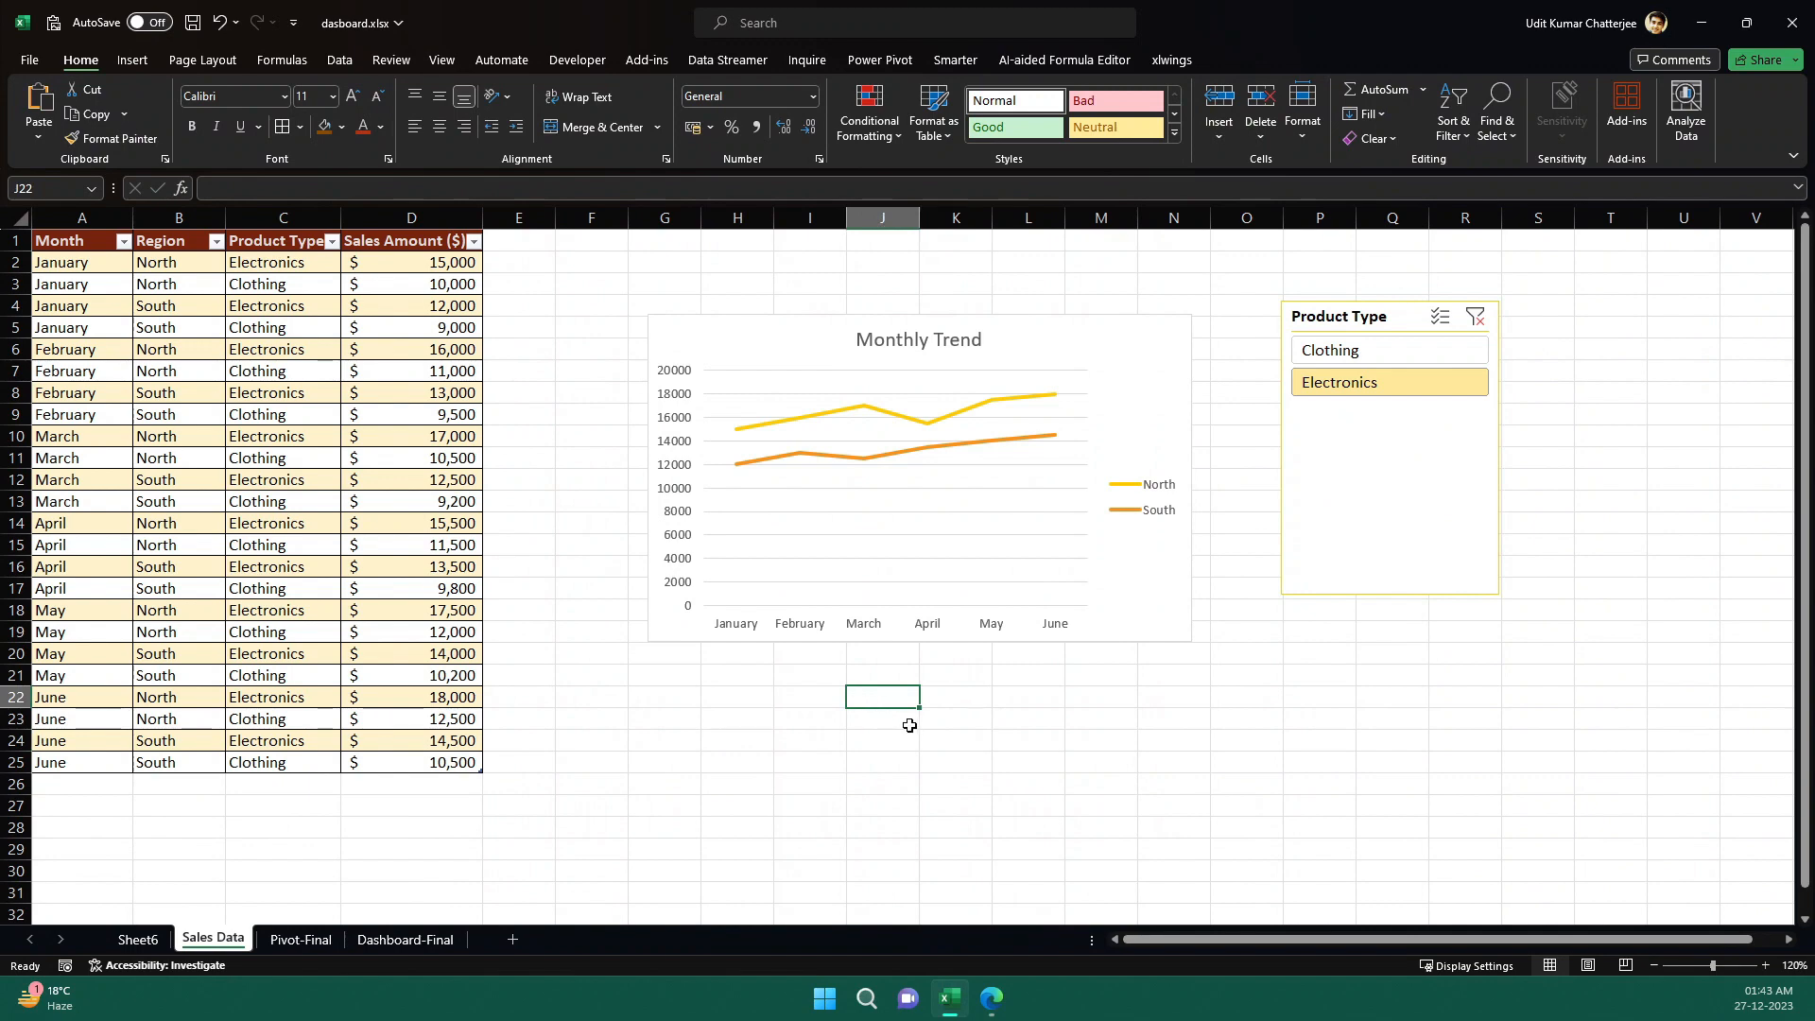
type("=")
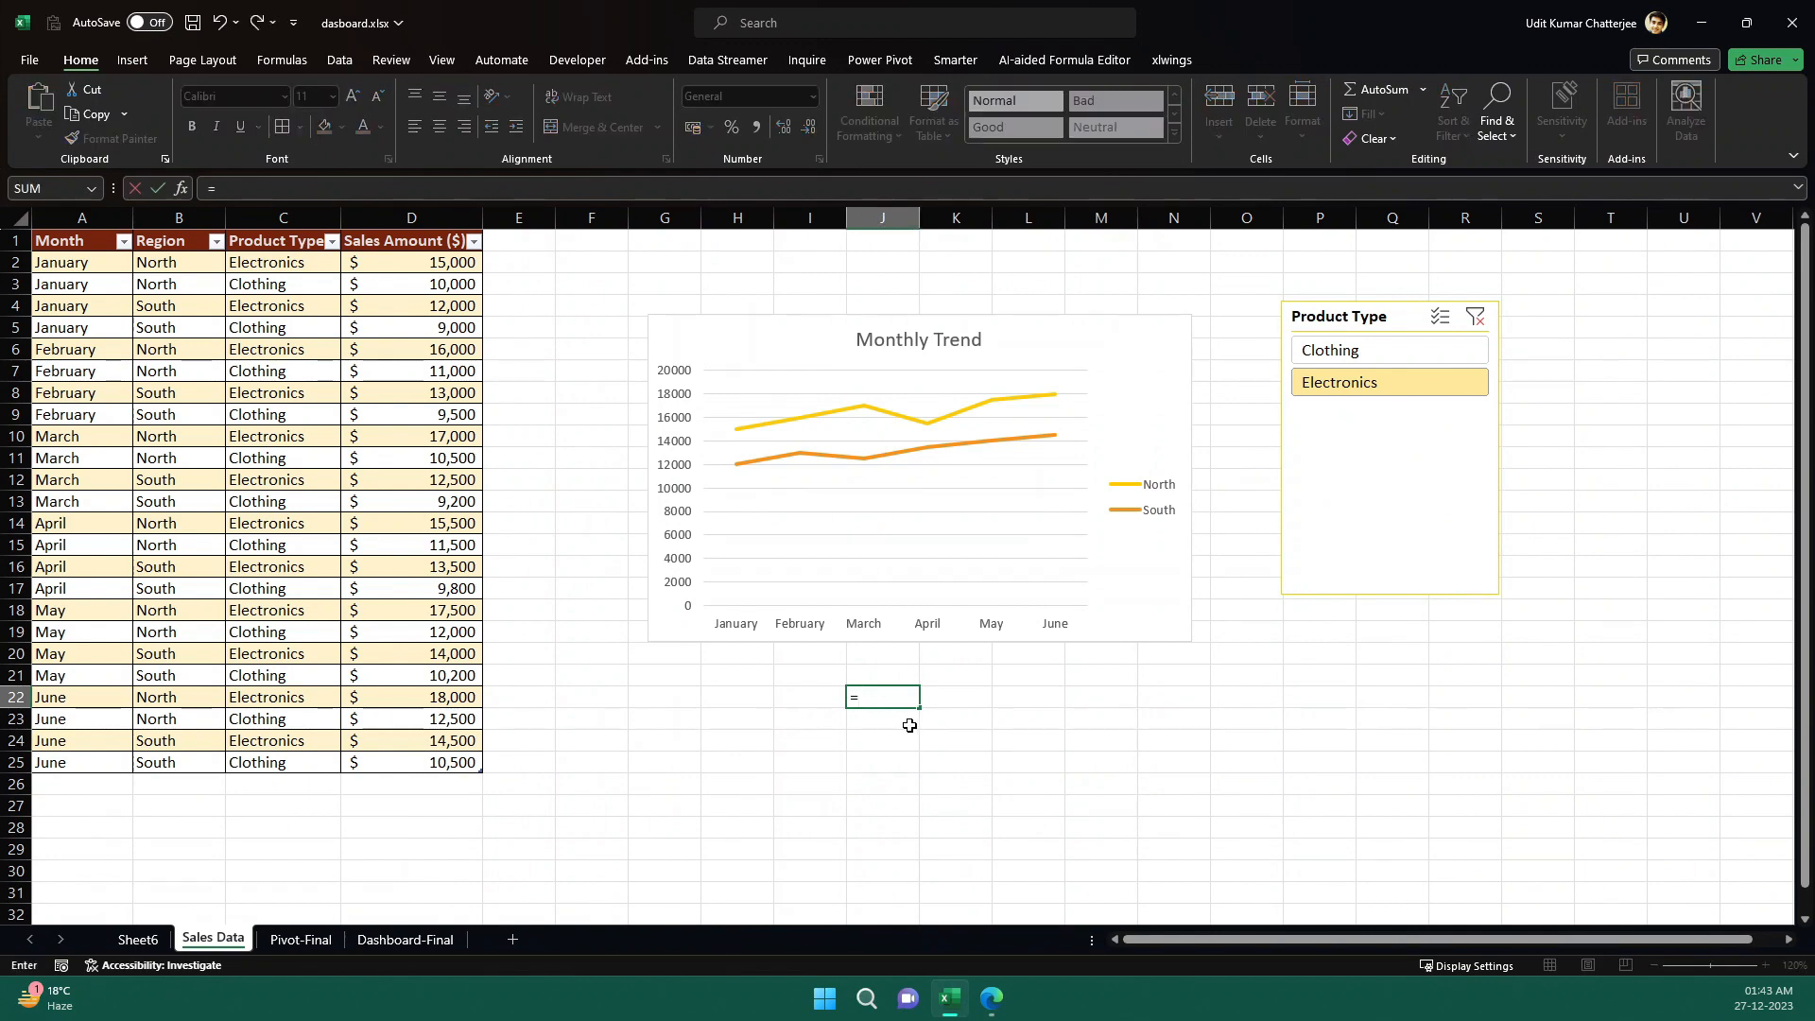
left_click(138, 940)
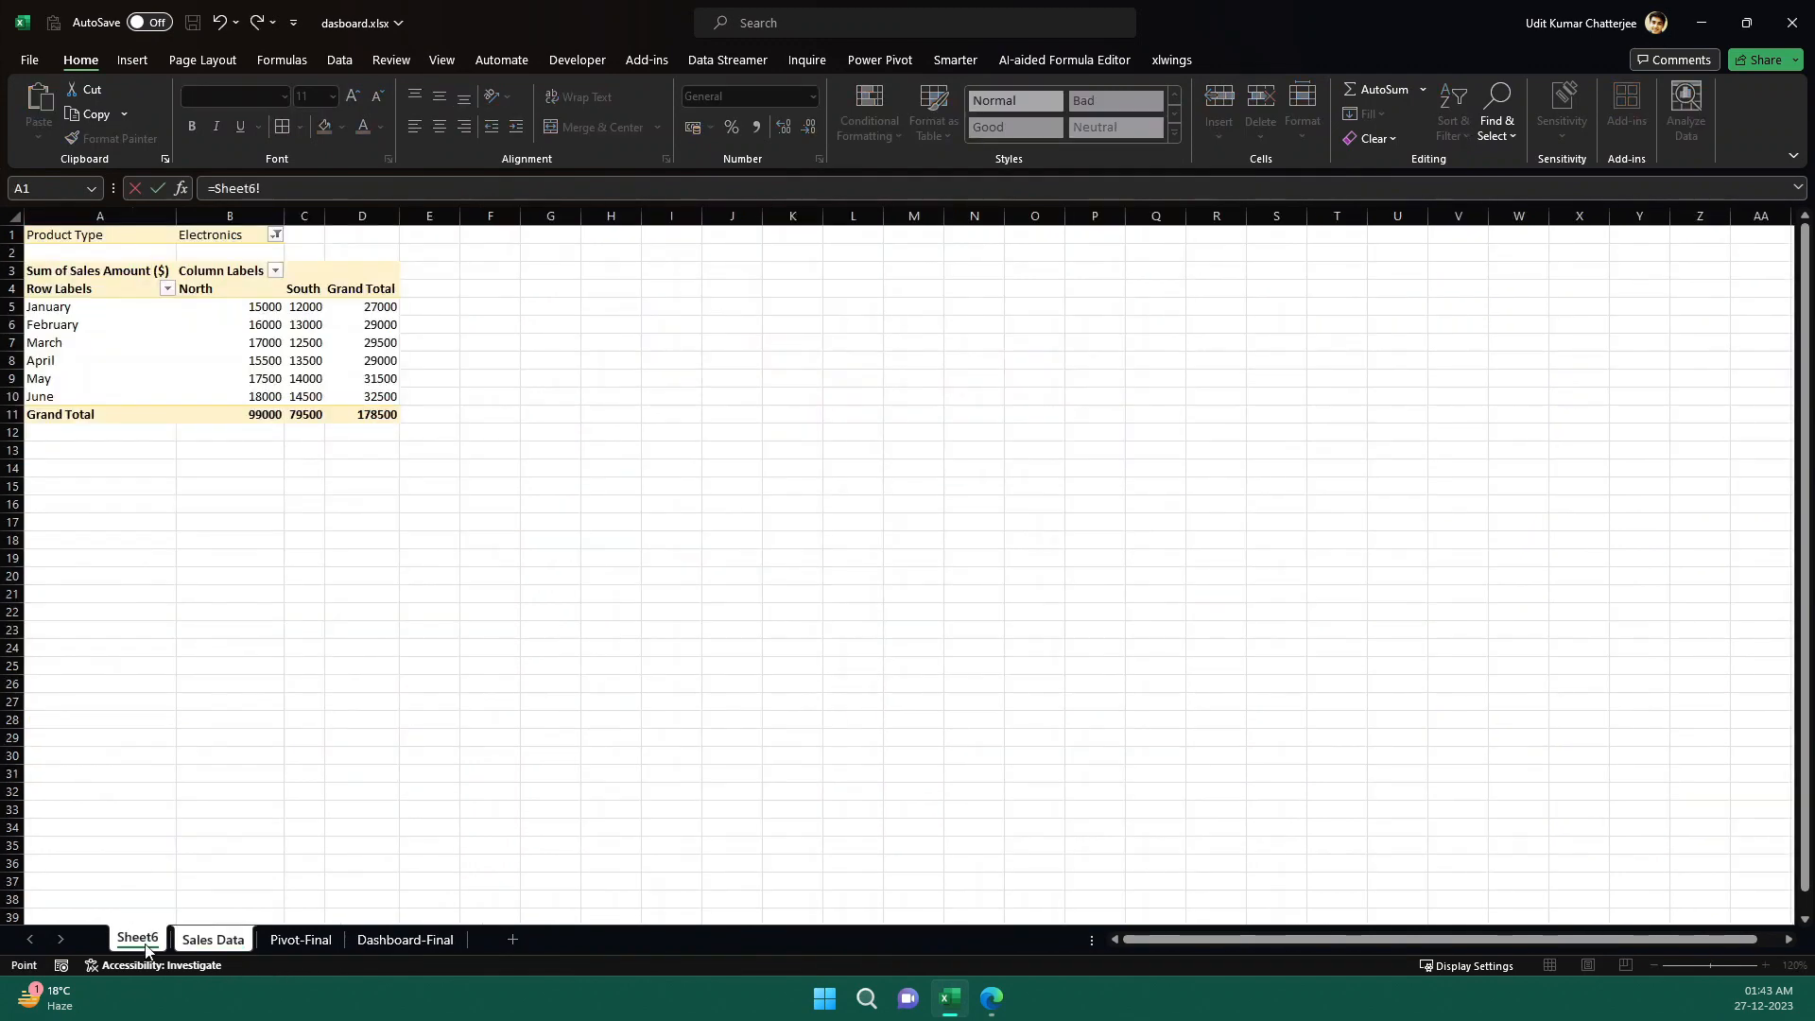
left_click(388, 415)
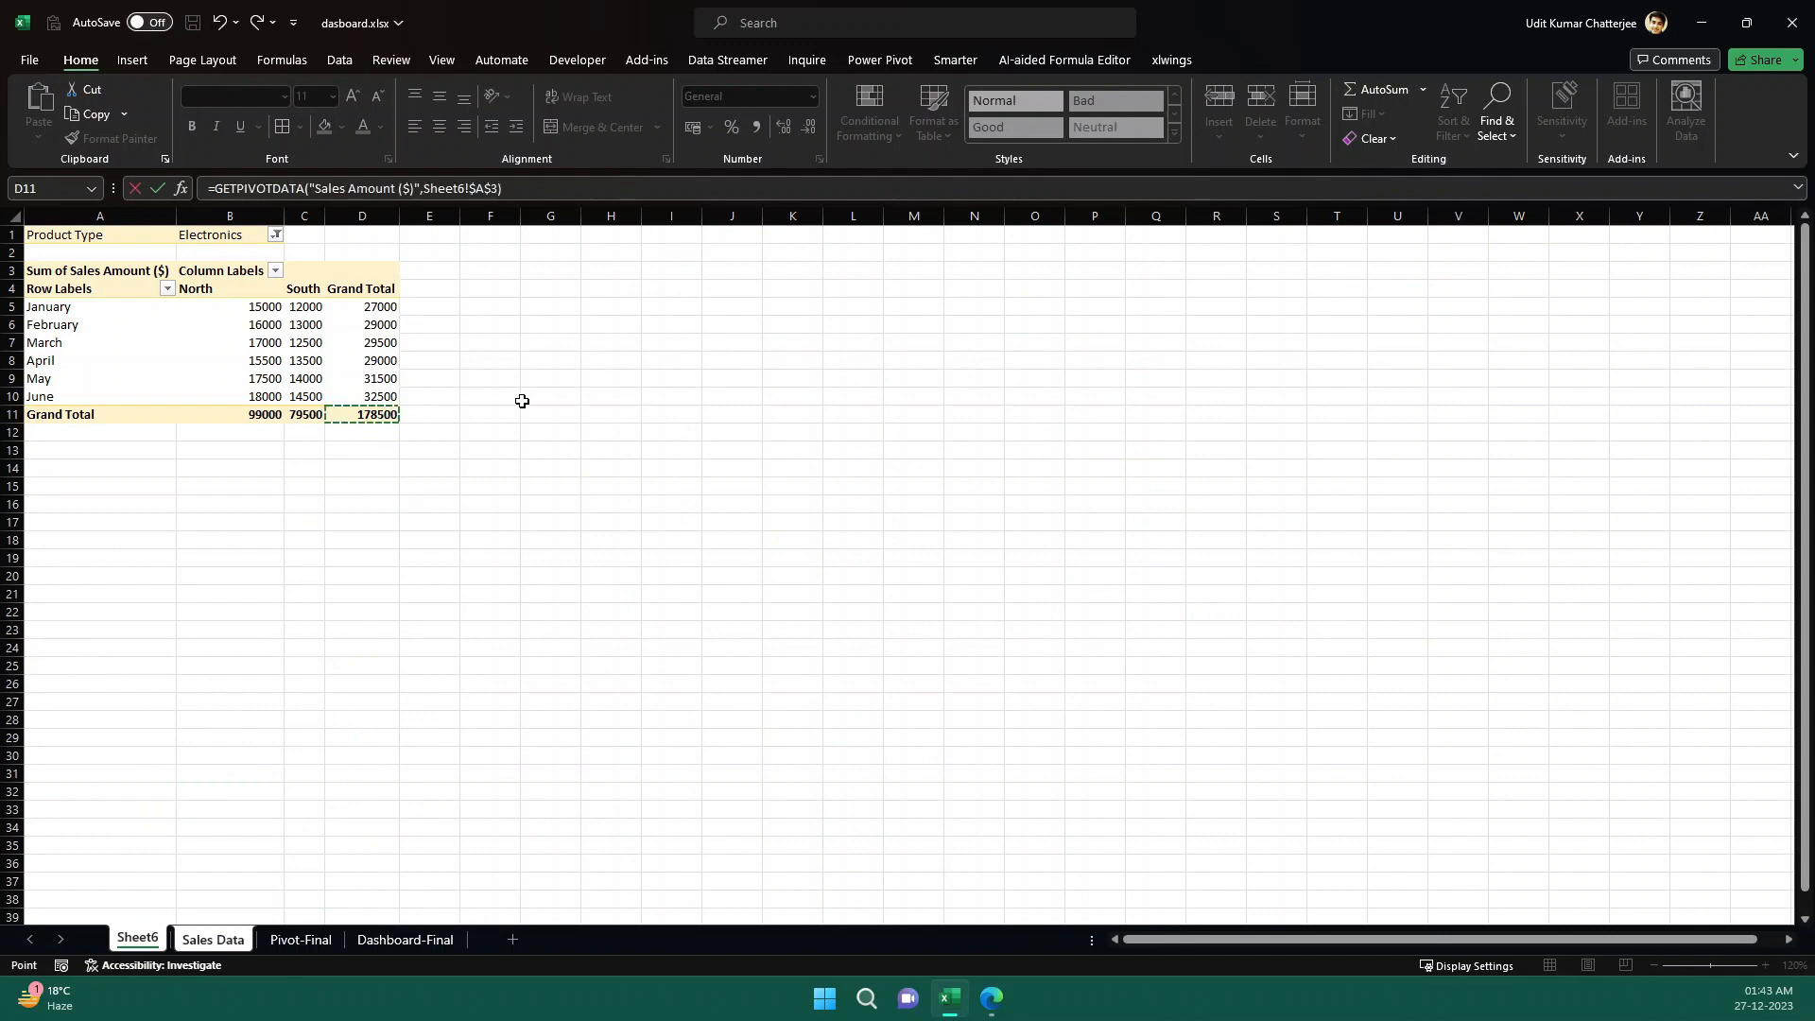
key("Return")
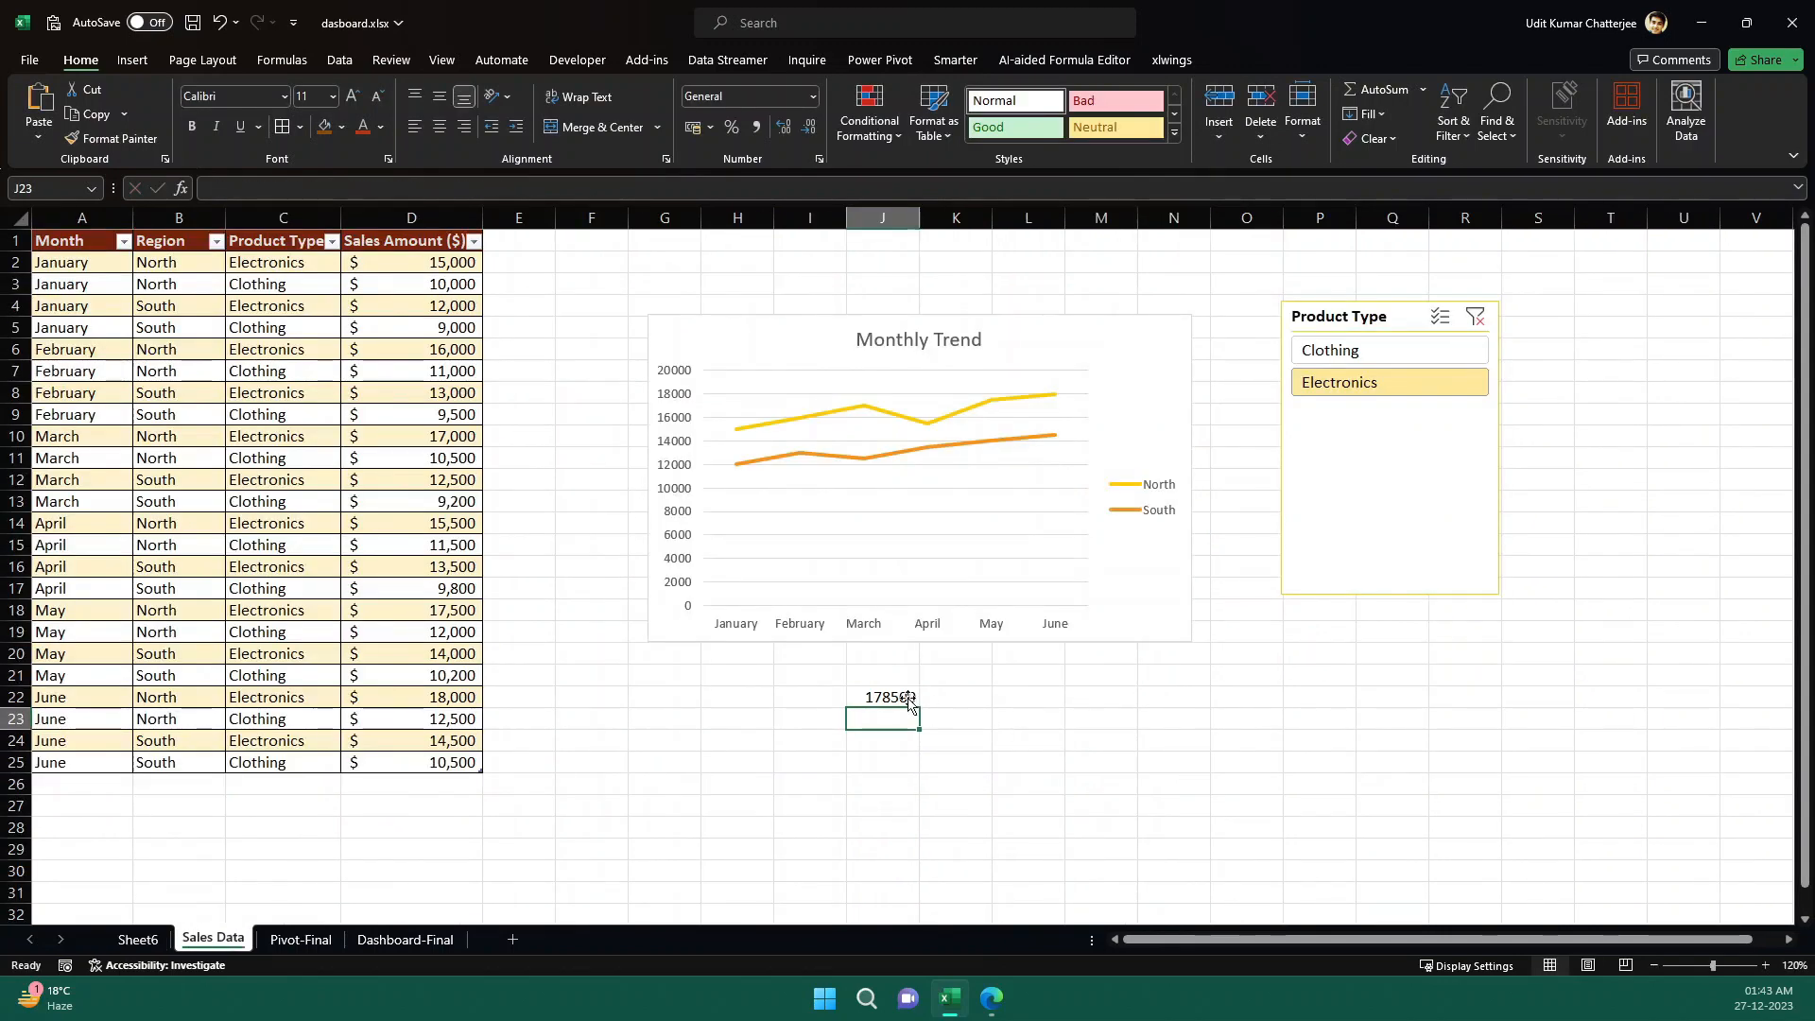
- Filter Sales Data to Clothing with the slicer and compare linked cell J22 with the Grand Total on Sheet6
left_click(1335, 351)
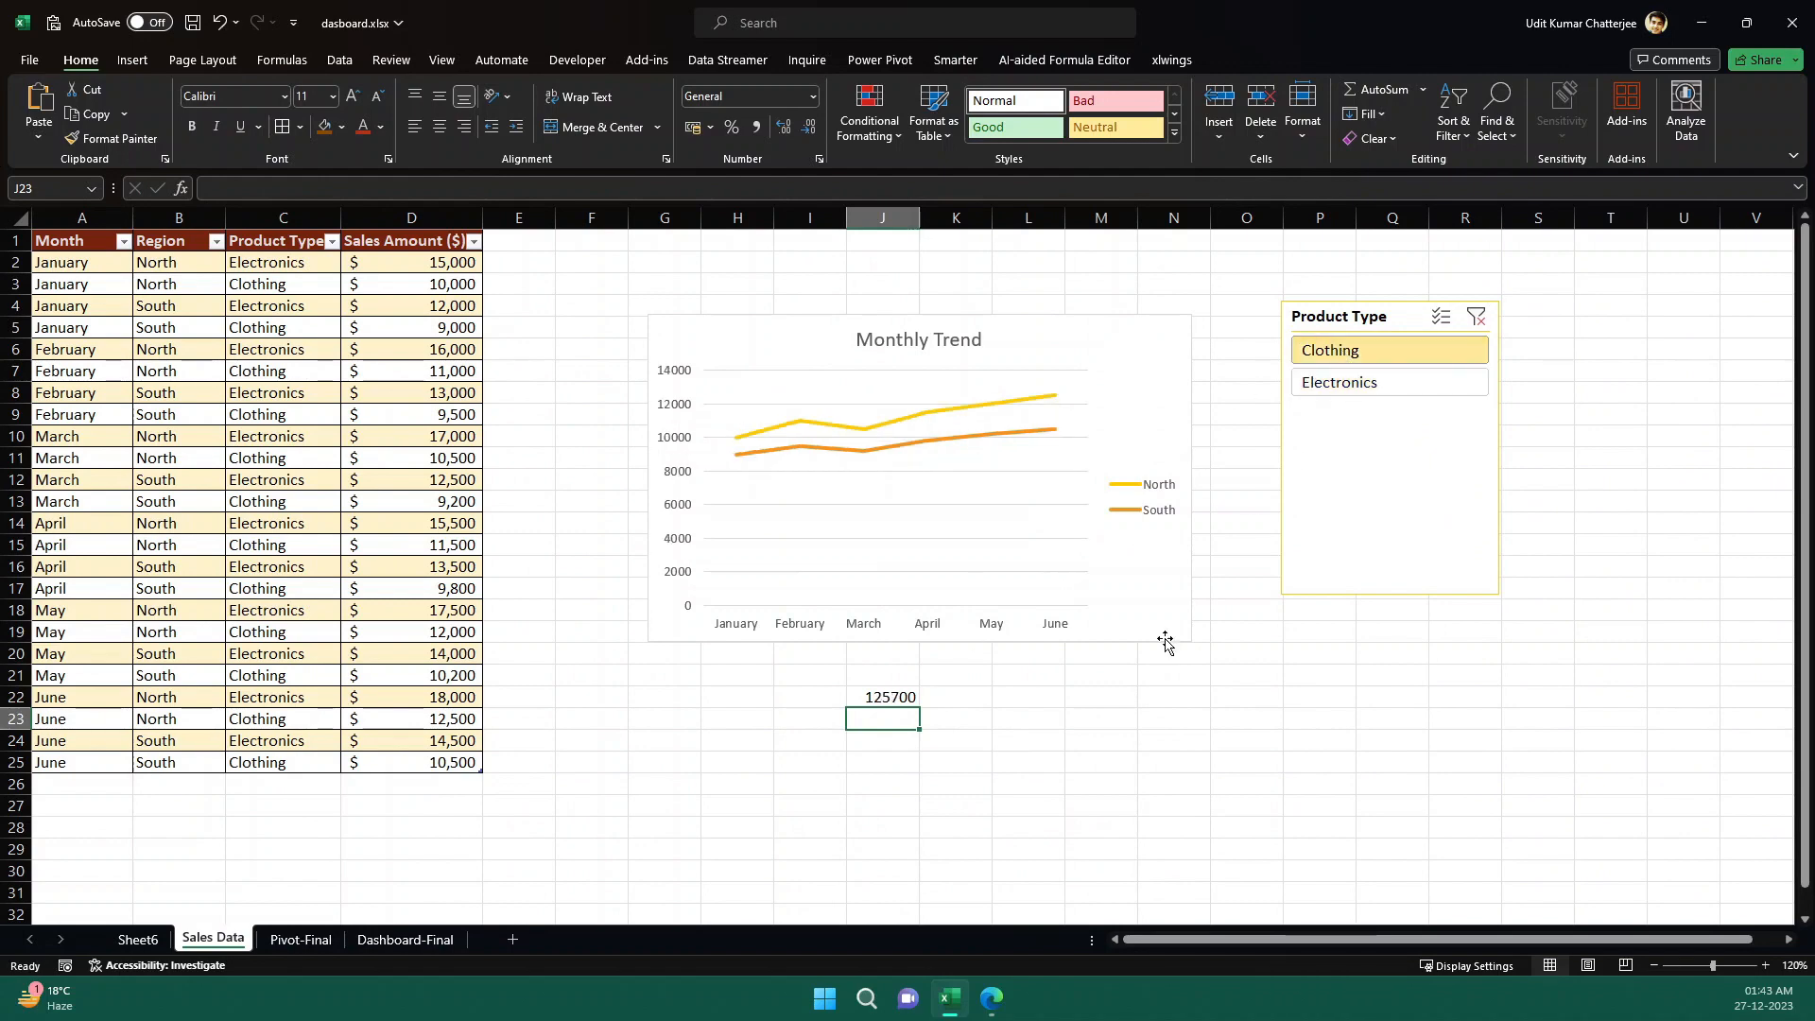
left_click(892, 700)
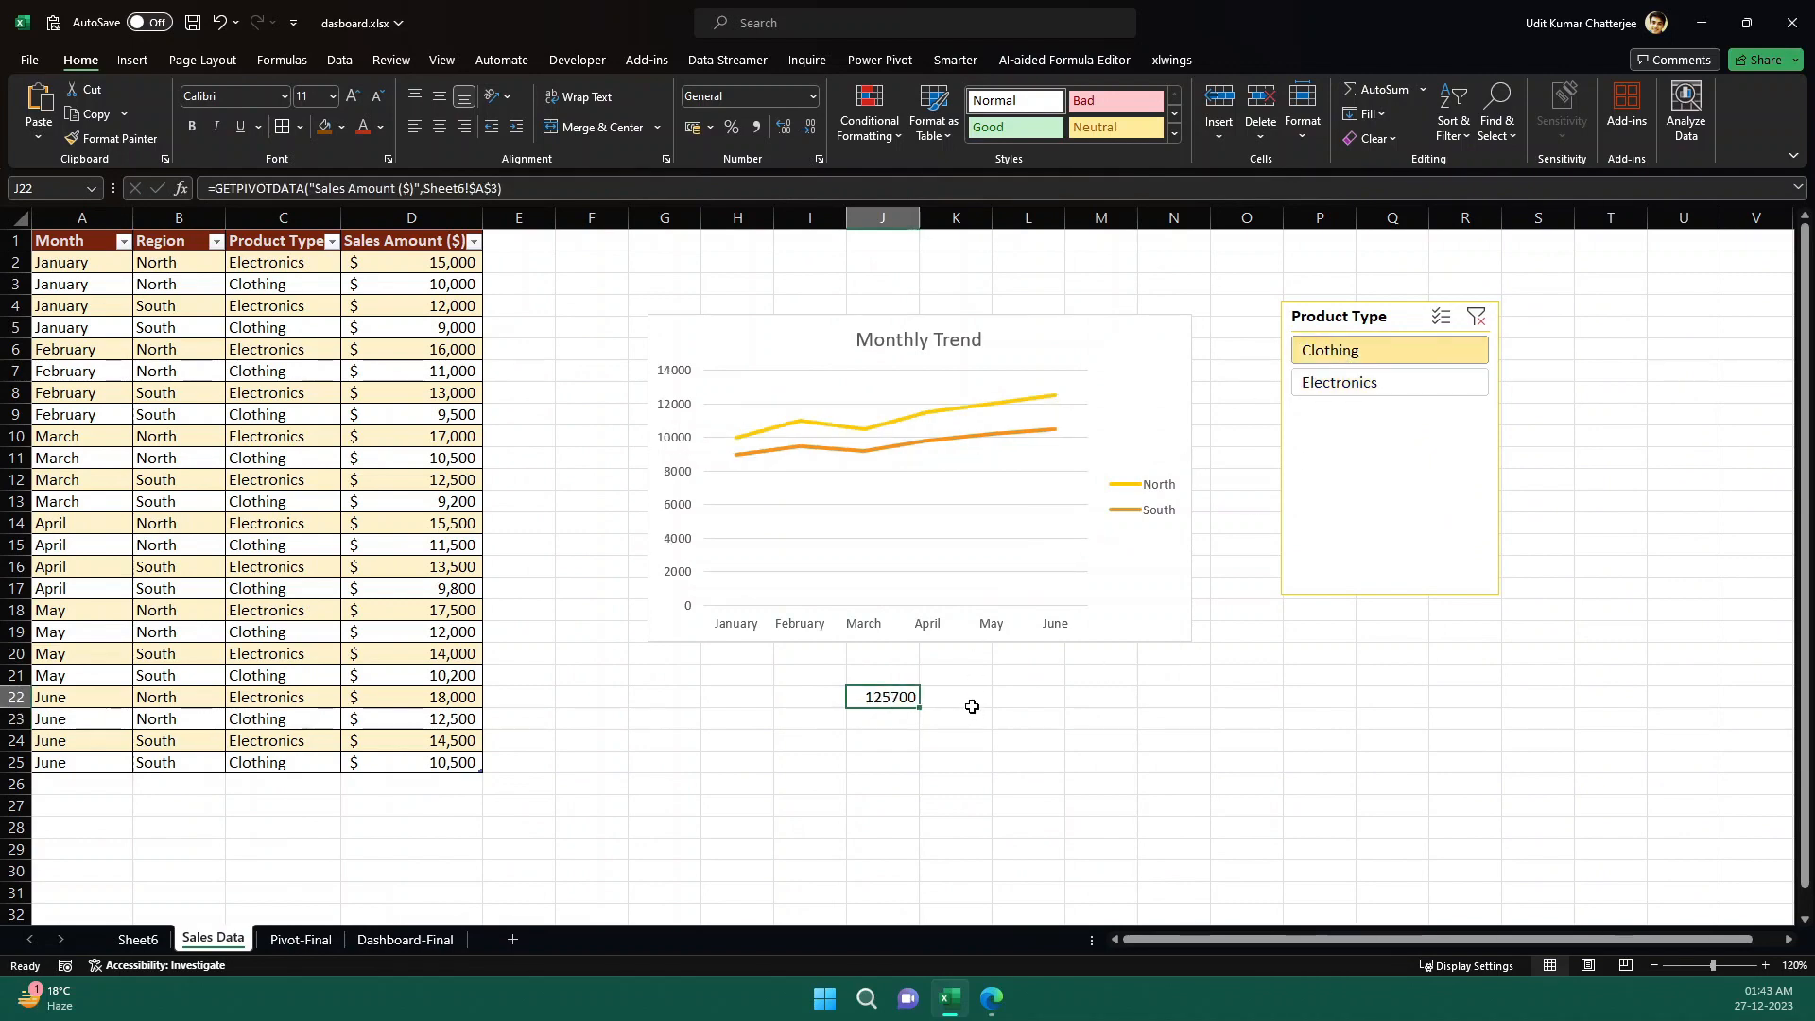
left_click(133, 944)
left_click(365, 417)
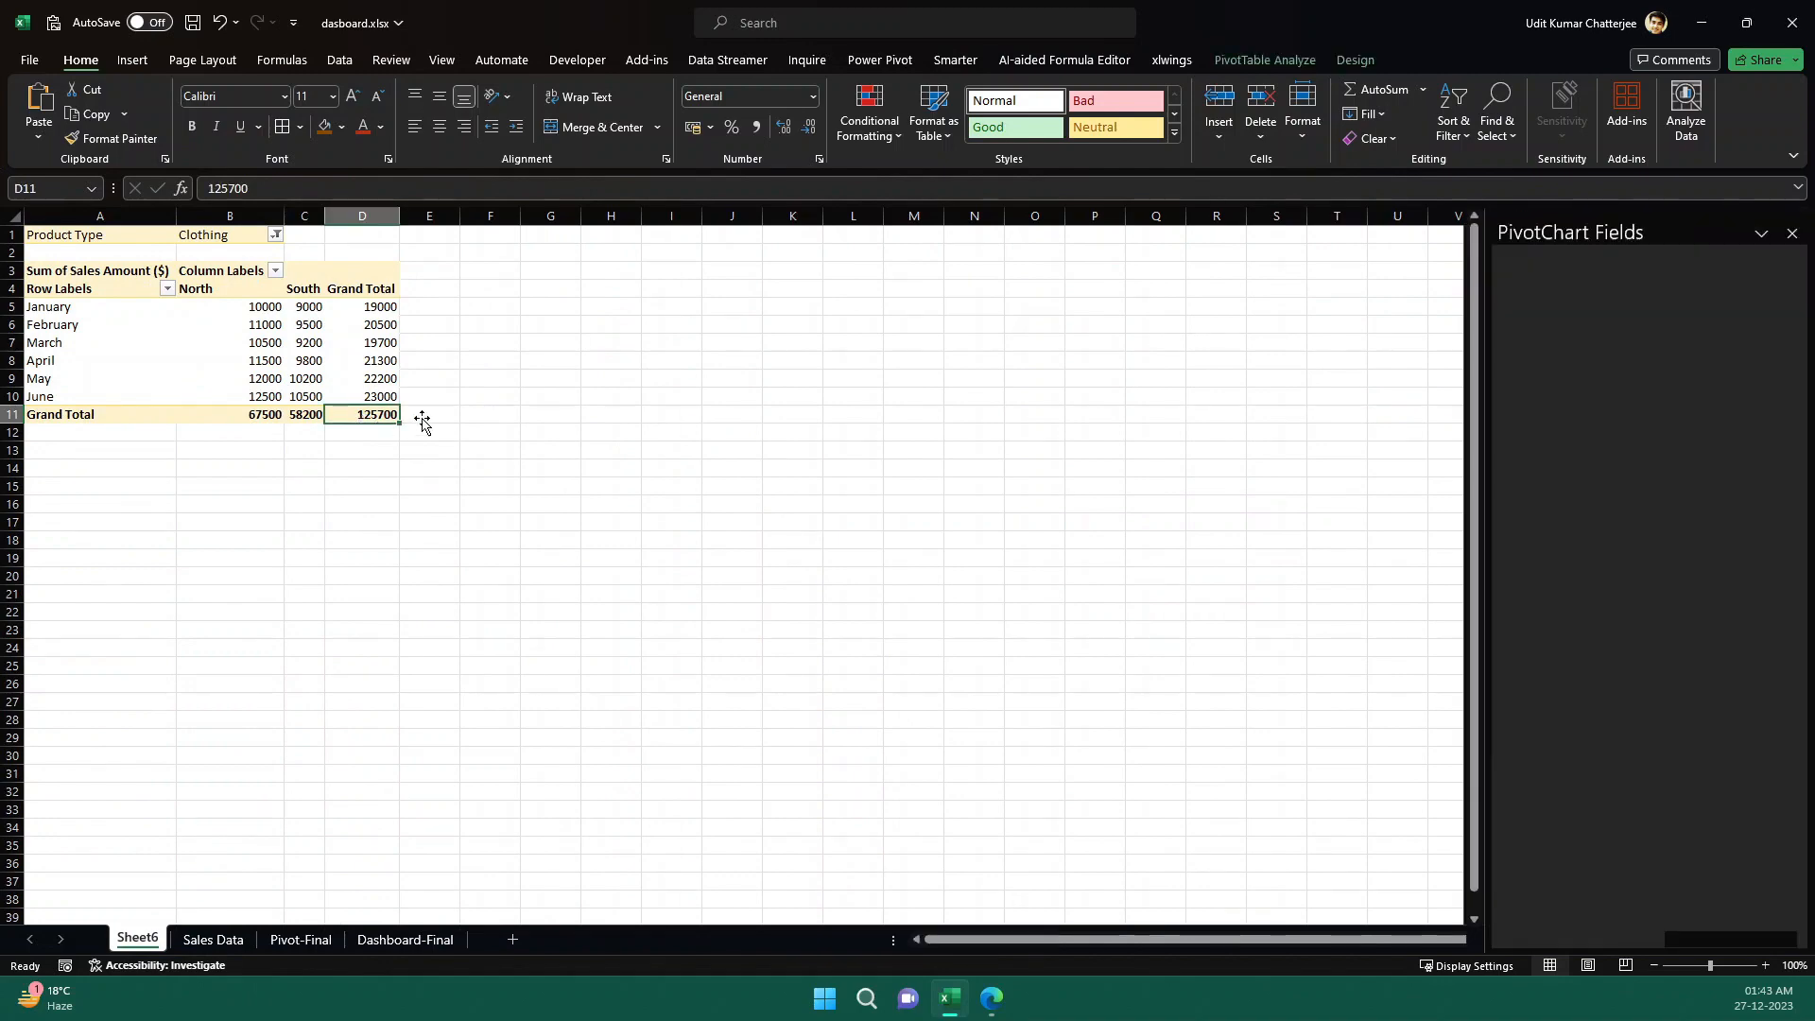
left_click(213, 939)
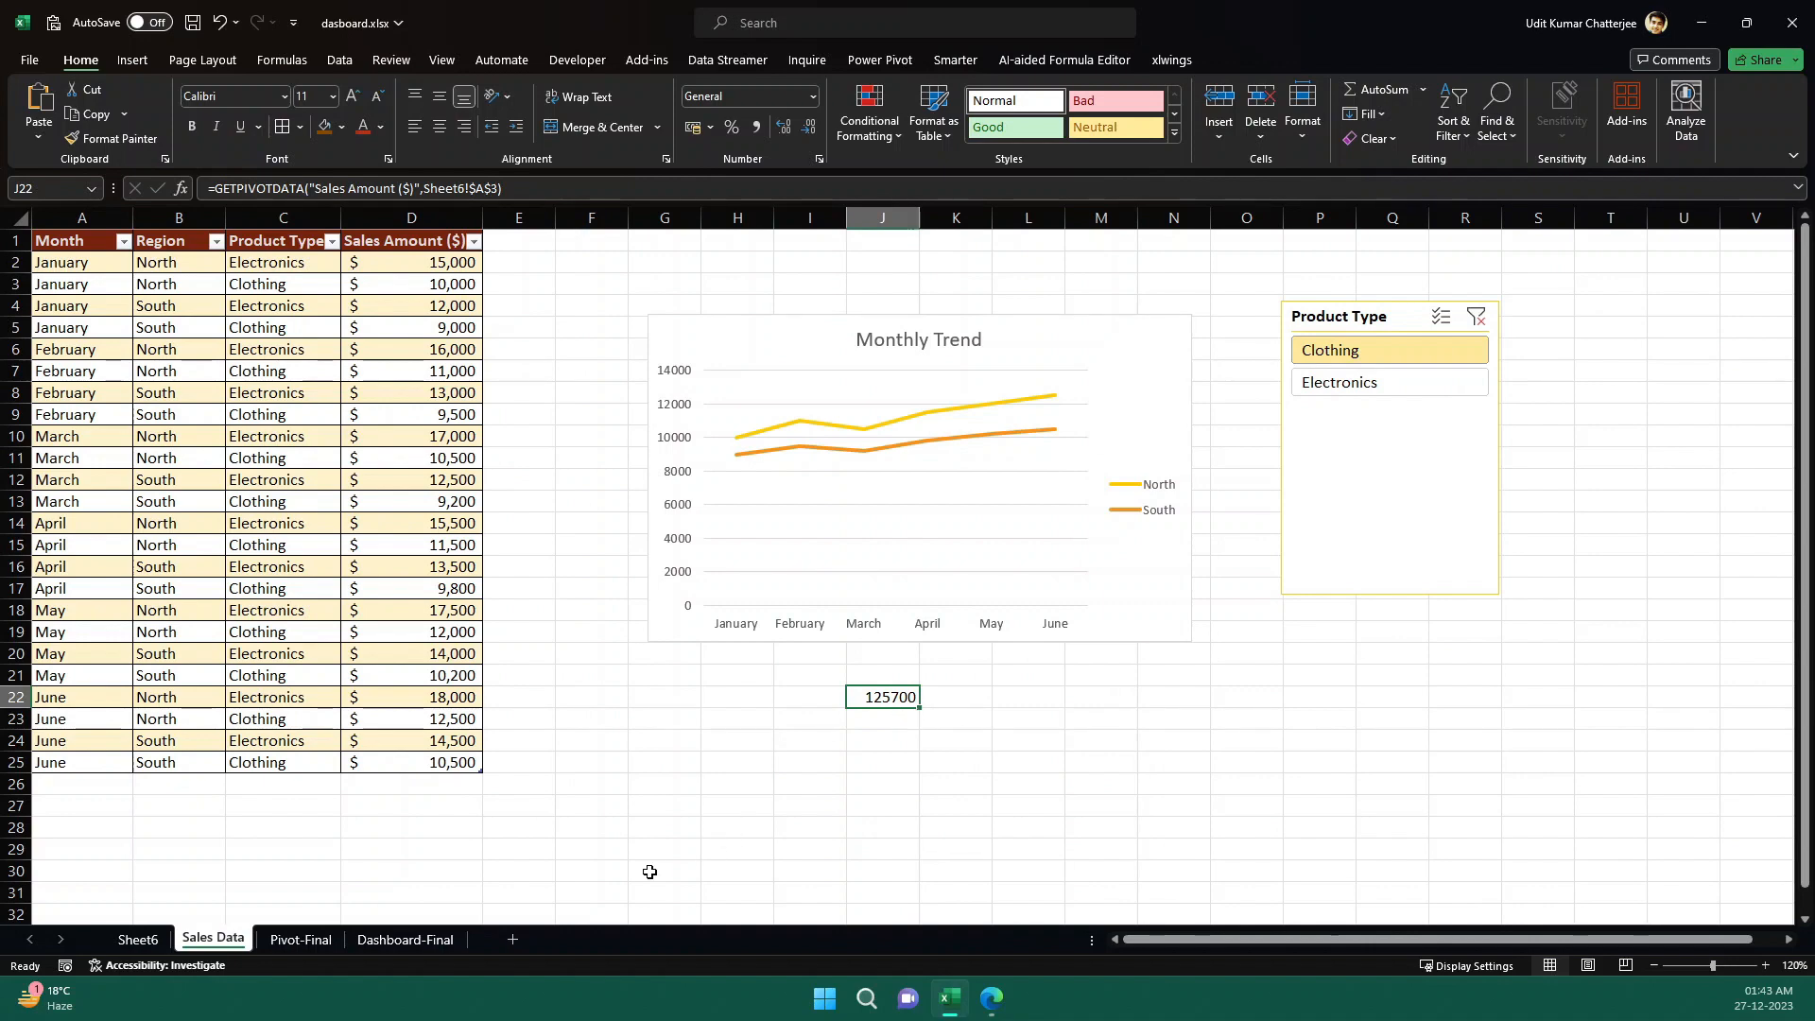
- Check how the Dashboard-Final charts and Total Sales respond when switching the Product Type slicer between Clothing and Electronics, ending on Electronics
left_click(407, 940)
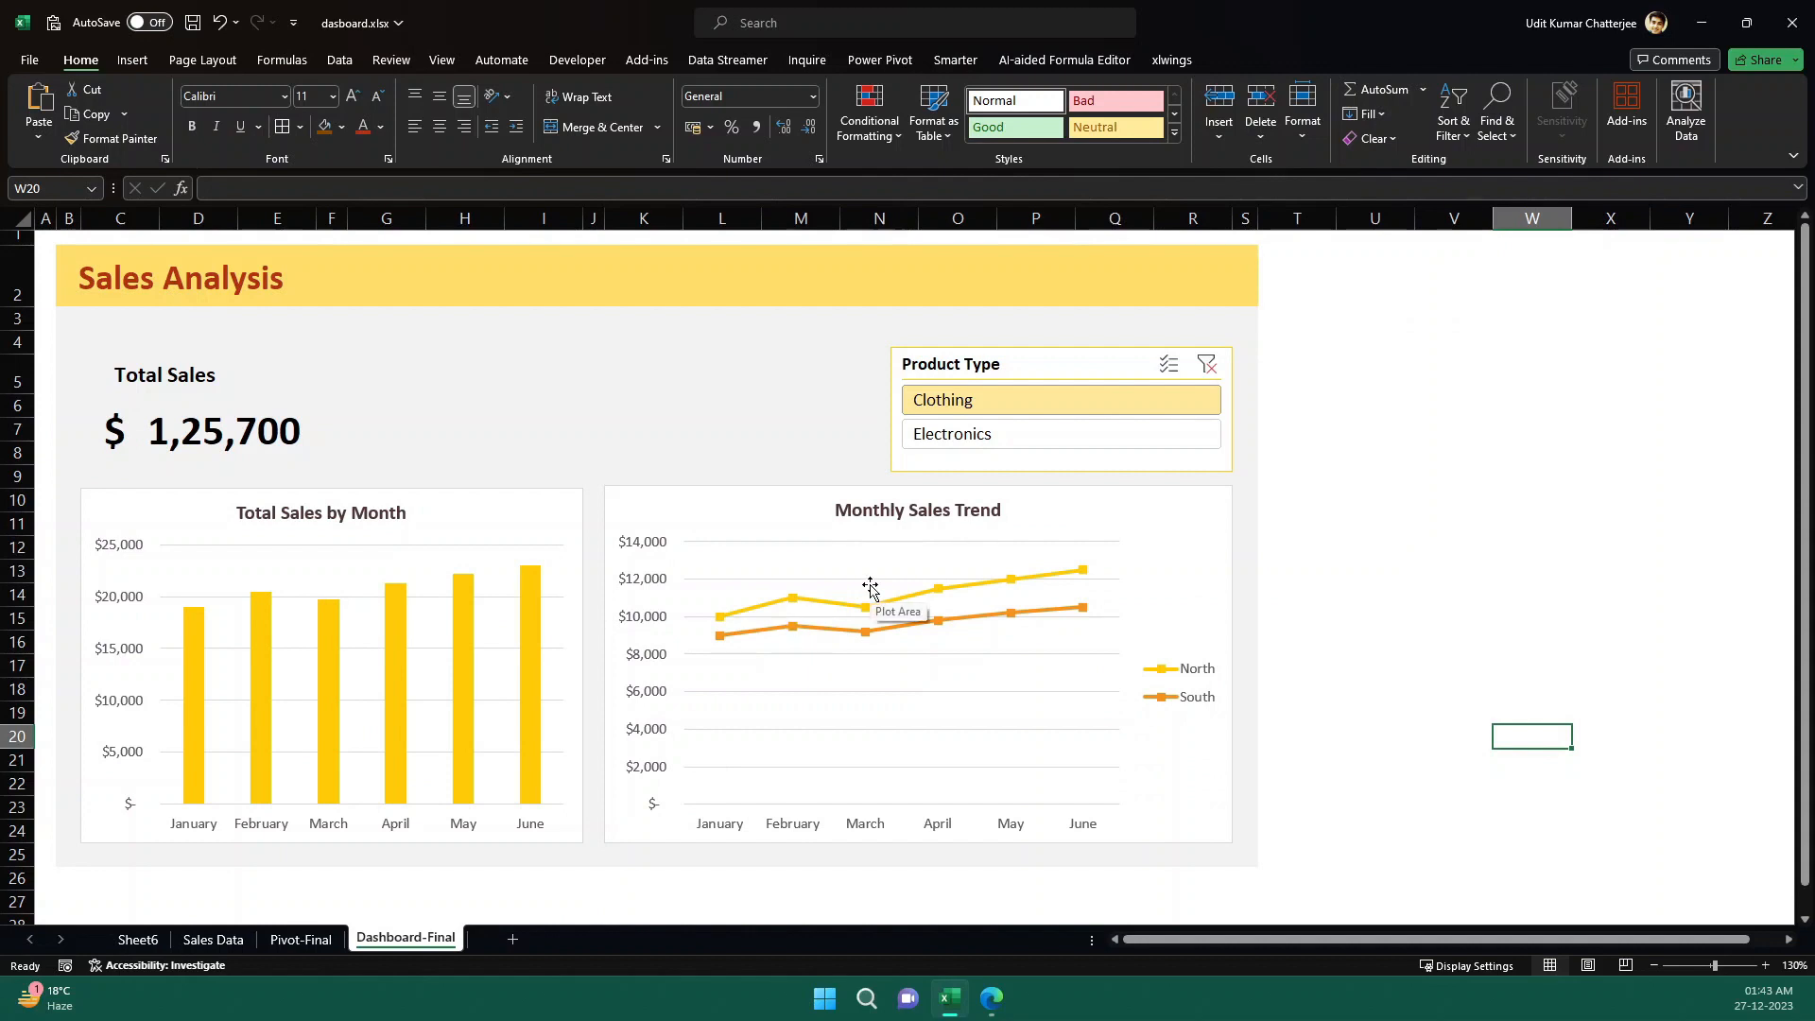
left_click(908, 516)
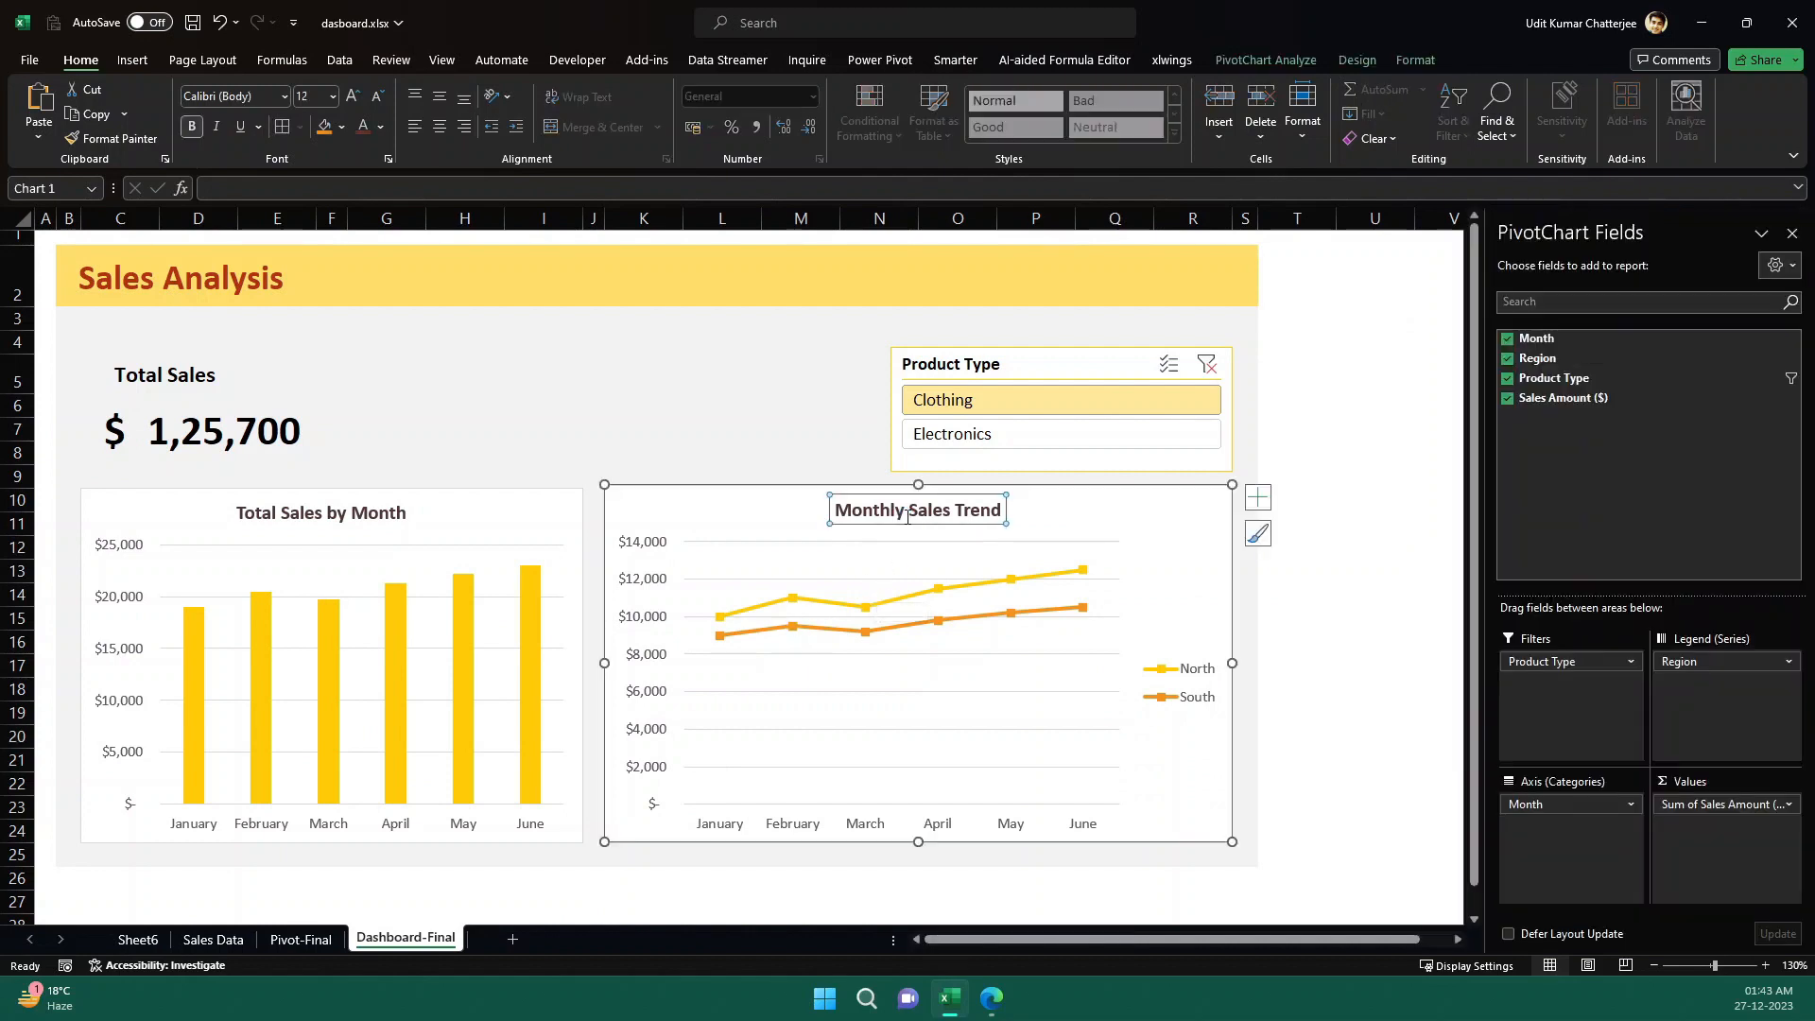
left_click(1007, 433)
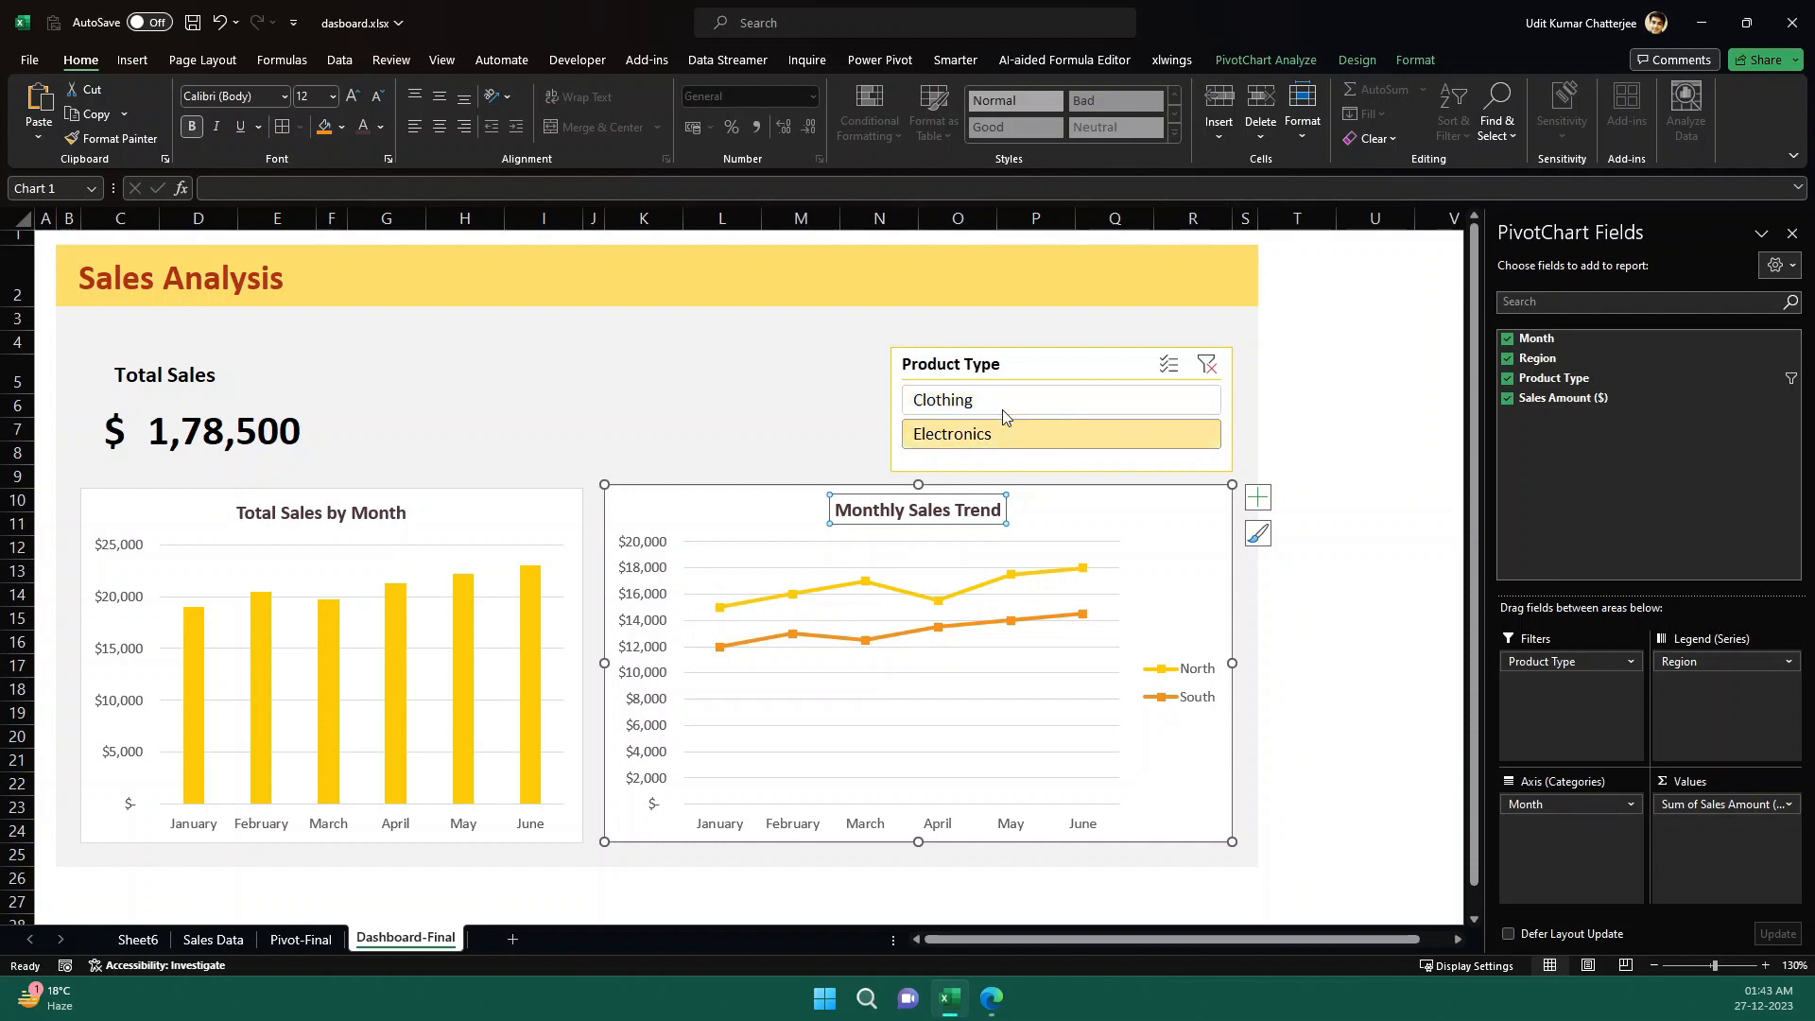
left_click(1002, 404)
left_click(999, 441)
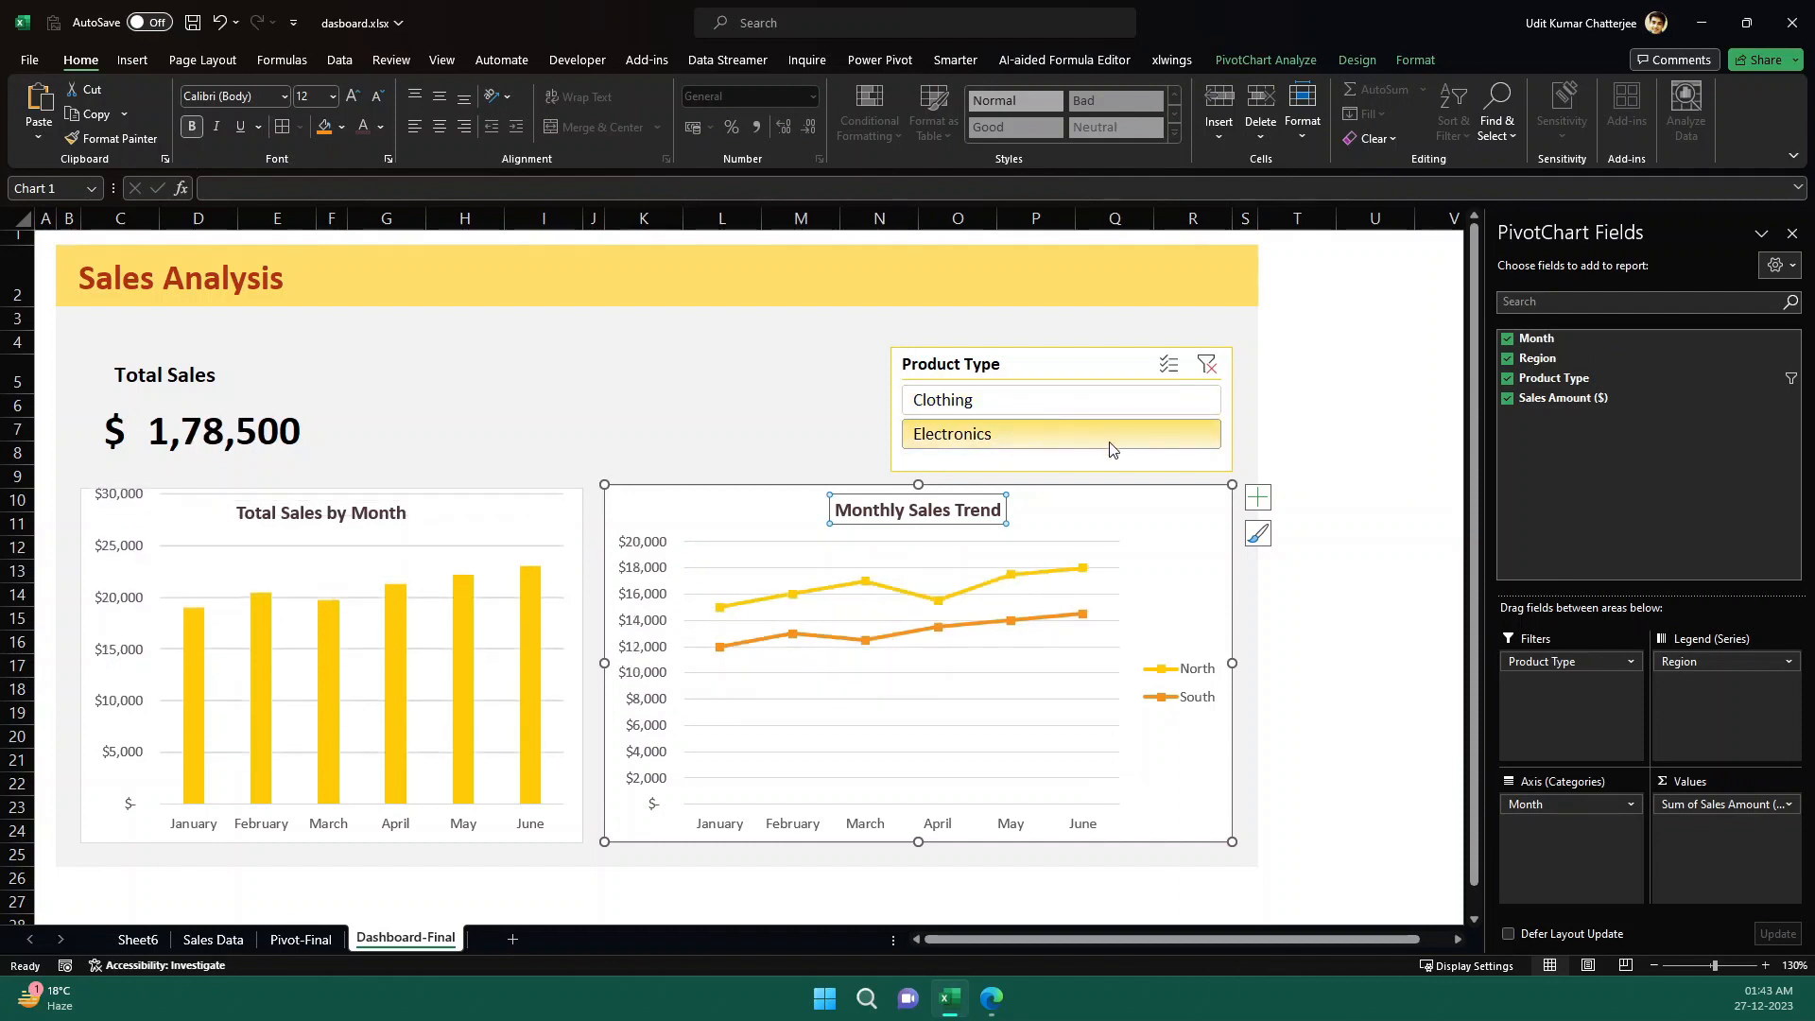
left_click(1322, 453)
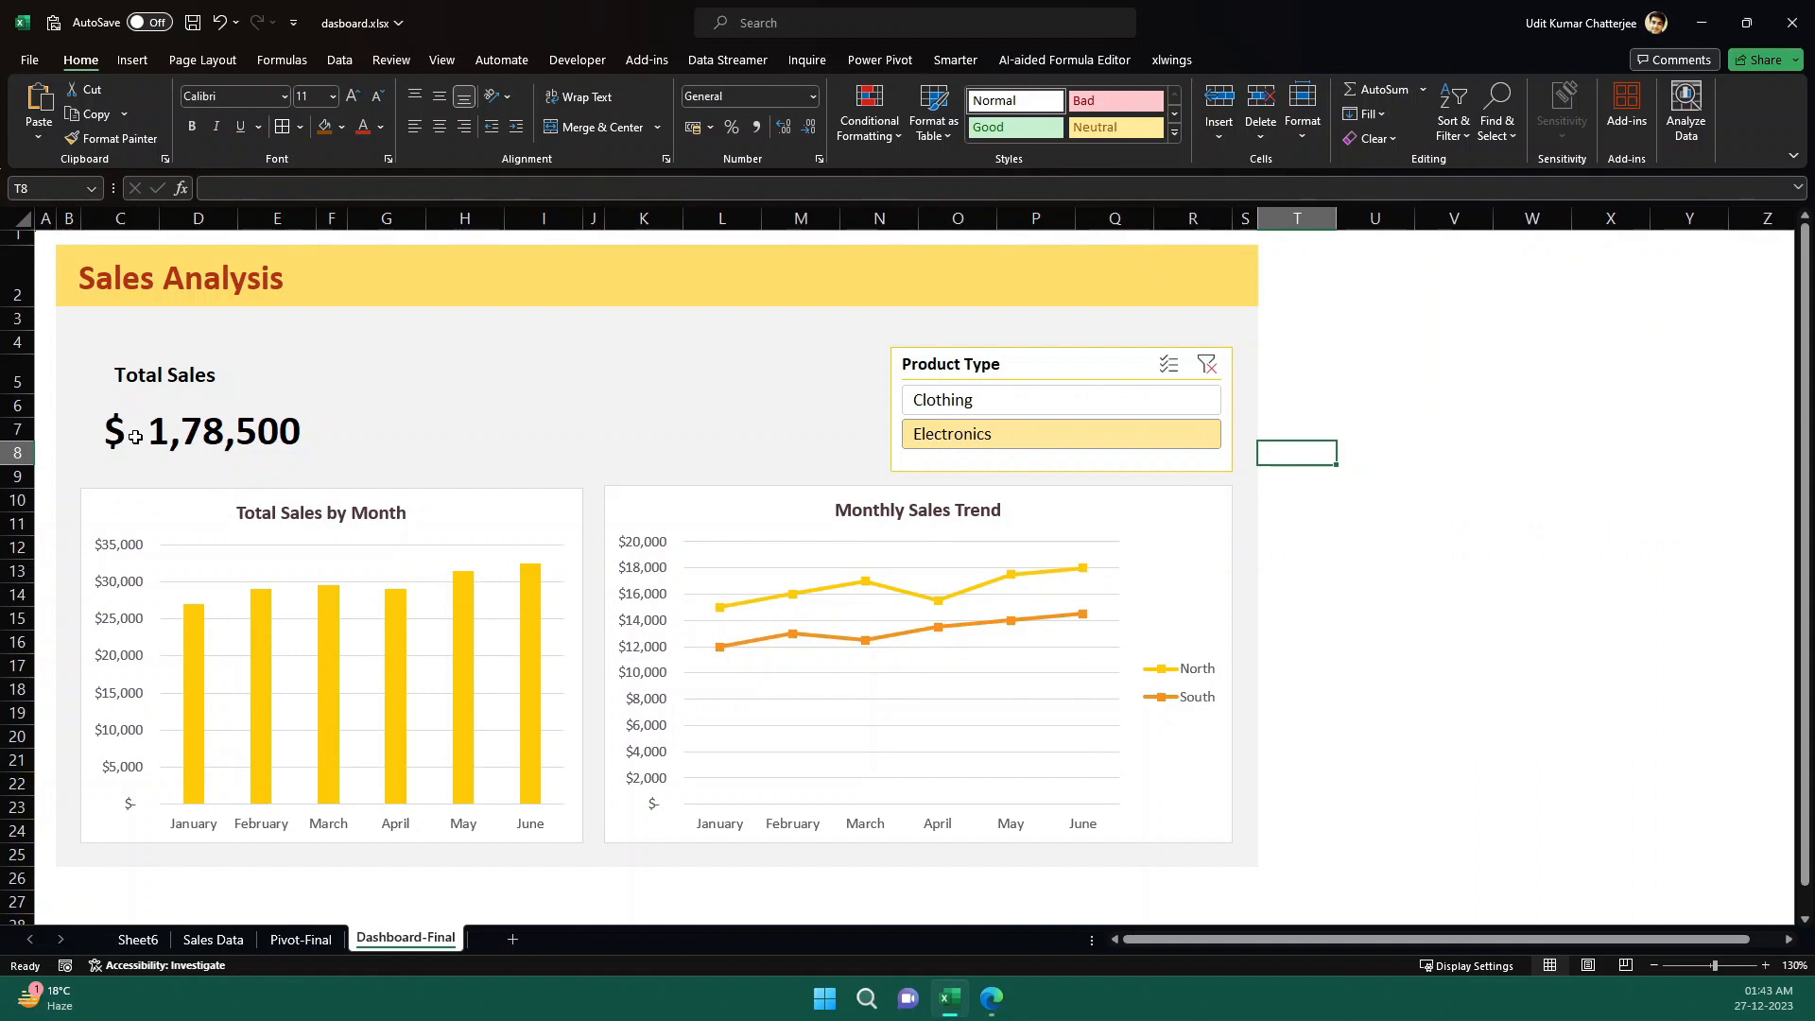
- Examine the Total Sales formula in C6 of Dashboard-Final and its source pivot table on the Pivot-Final sheet
left_click(205, 431)
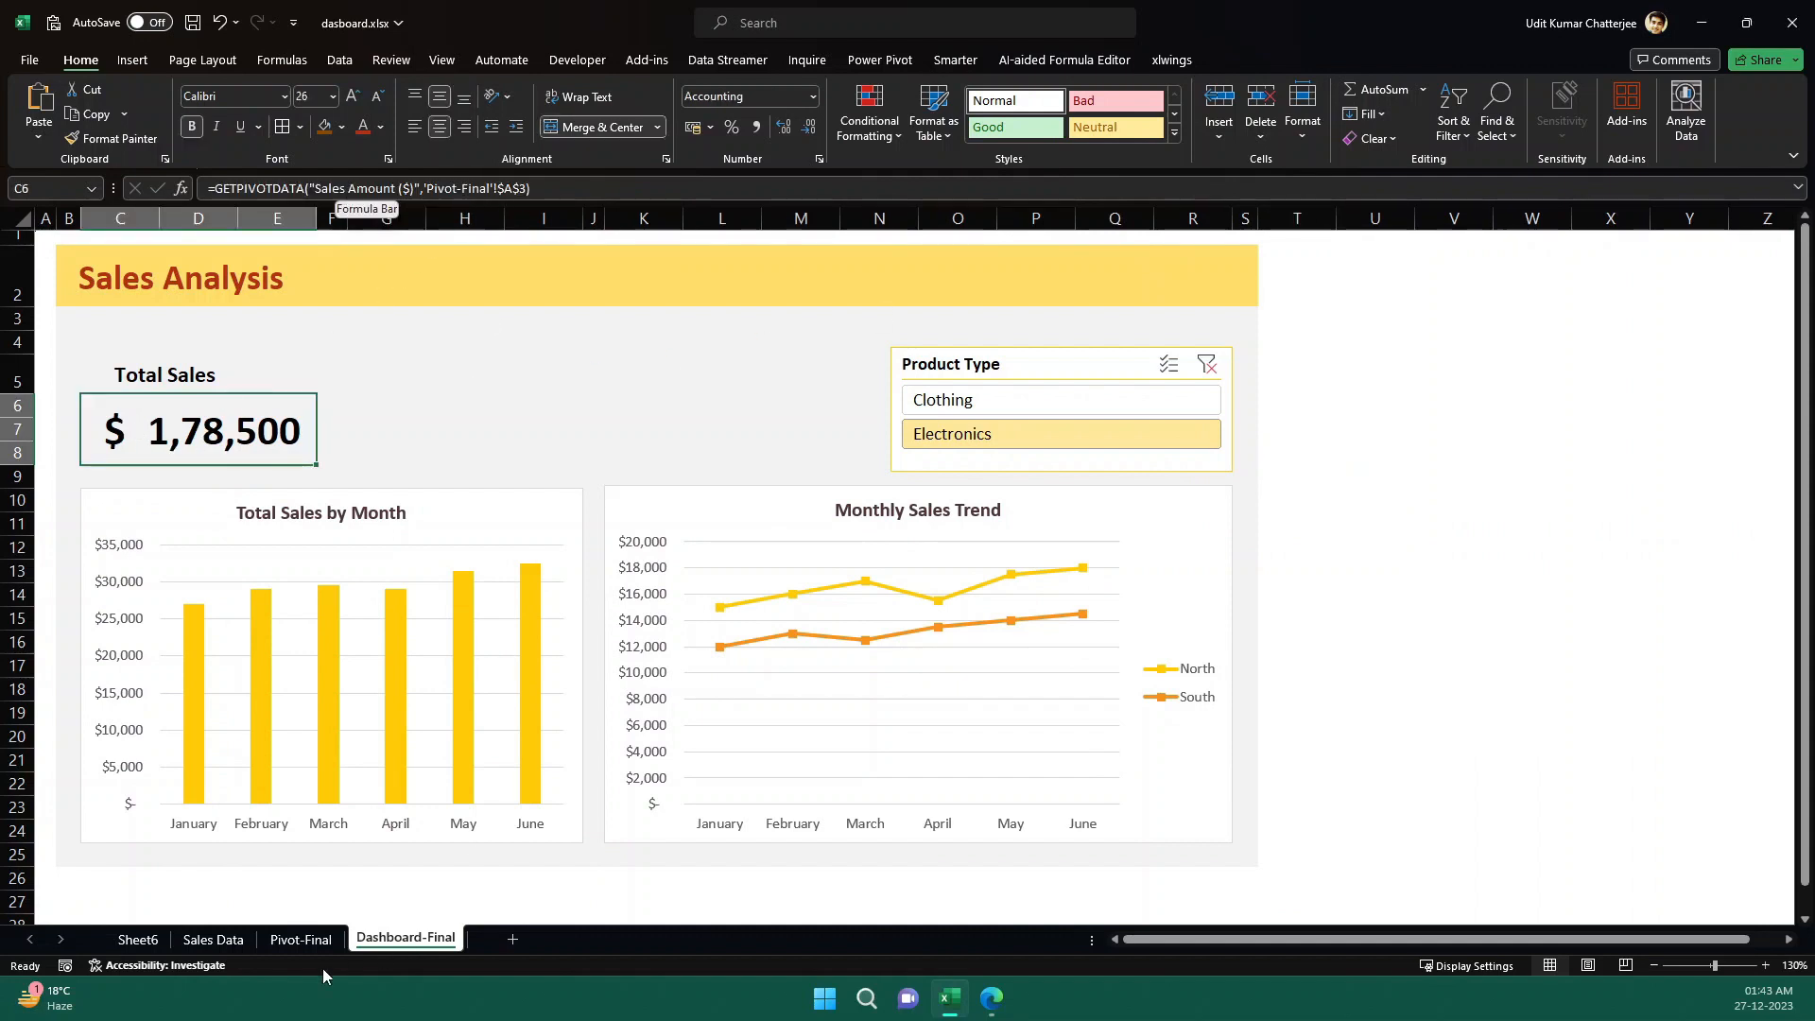
left_click(285, 951)
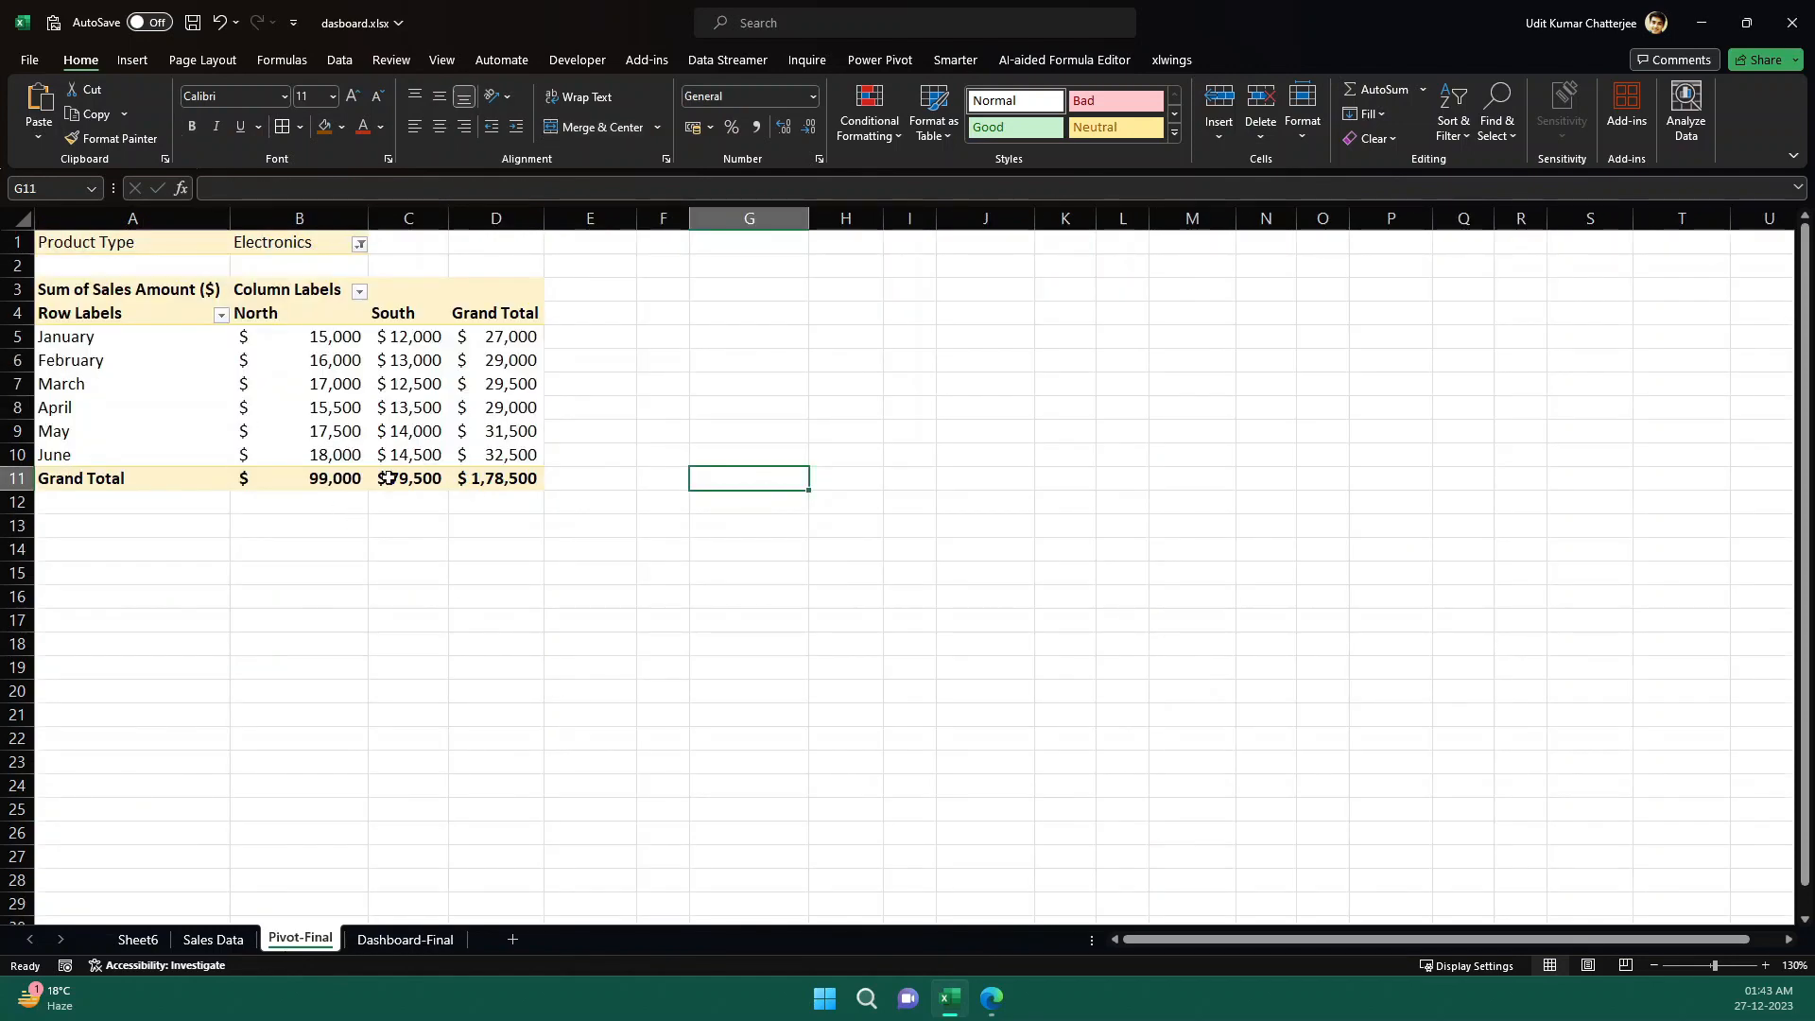
left_click(426, 942)
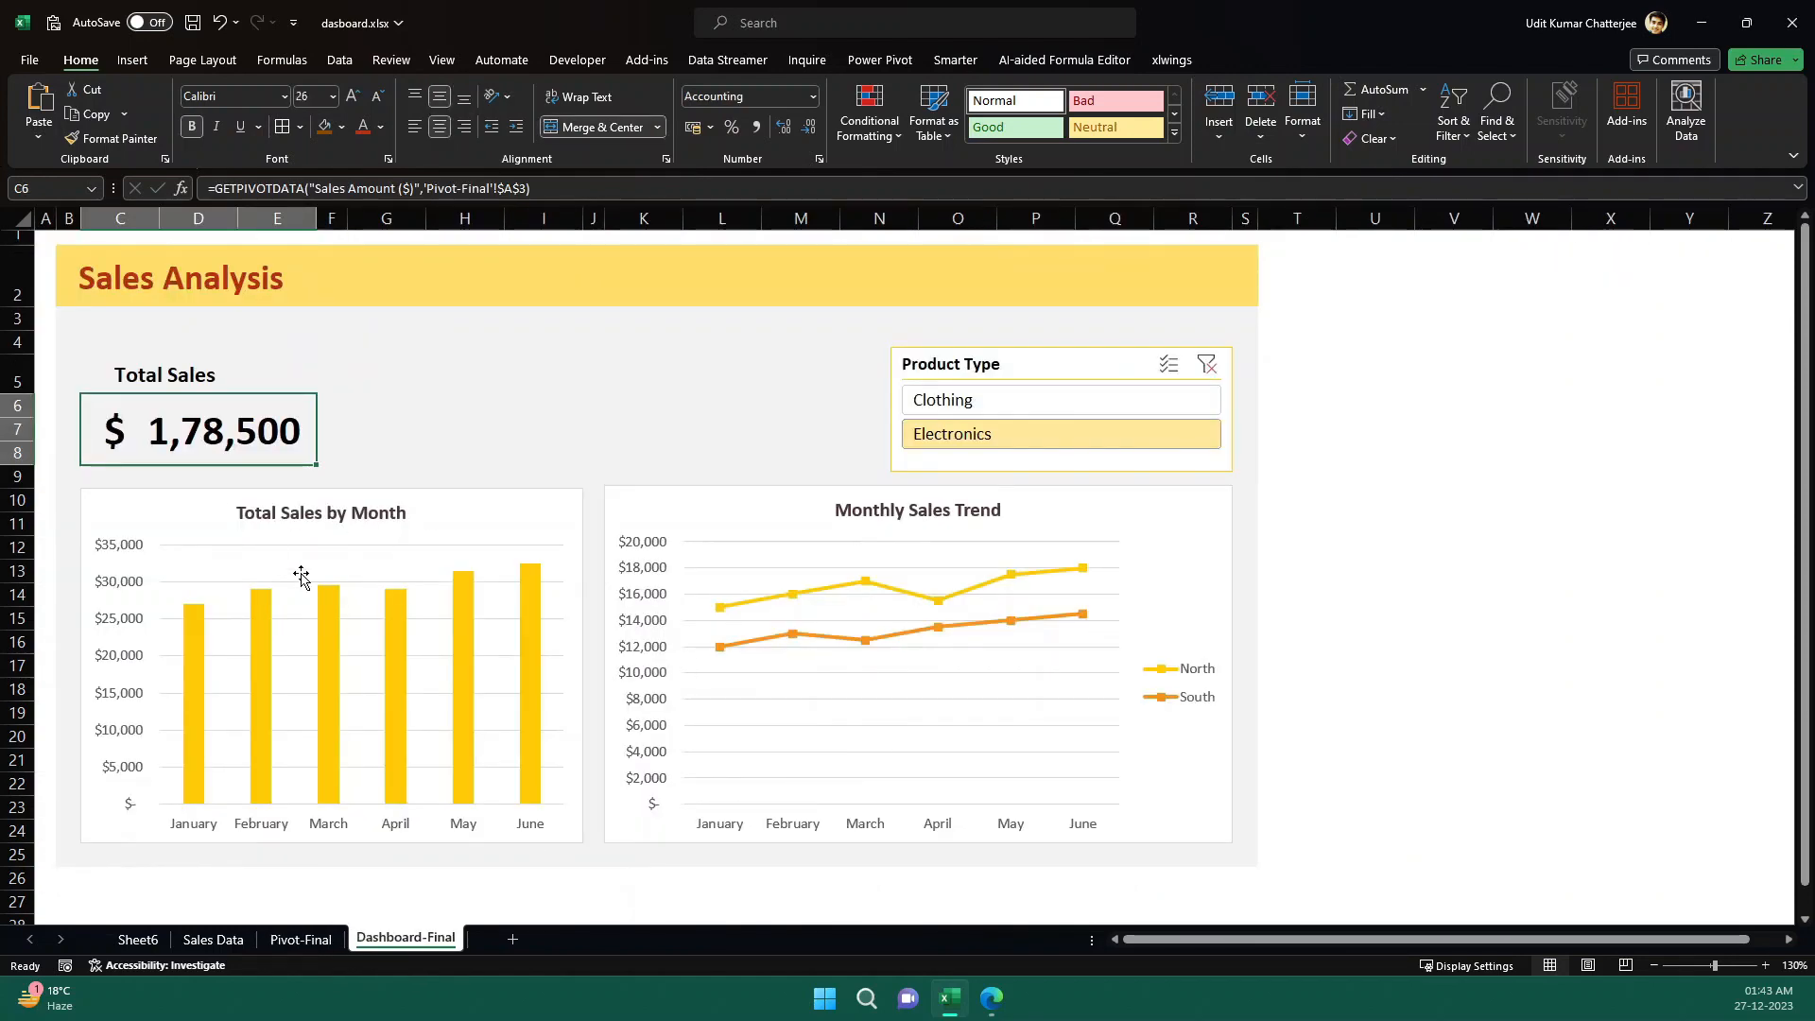
- Inspect the Total Sales by Month chart and filter the dashboard to Clothing with the Product Type slicer
left_click(439, 503)
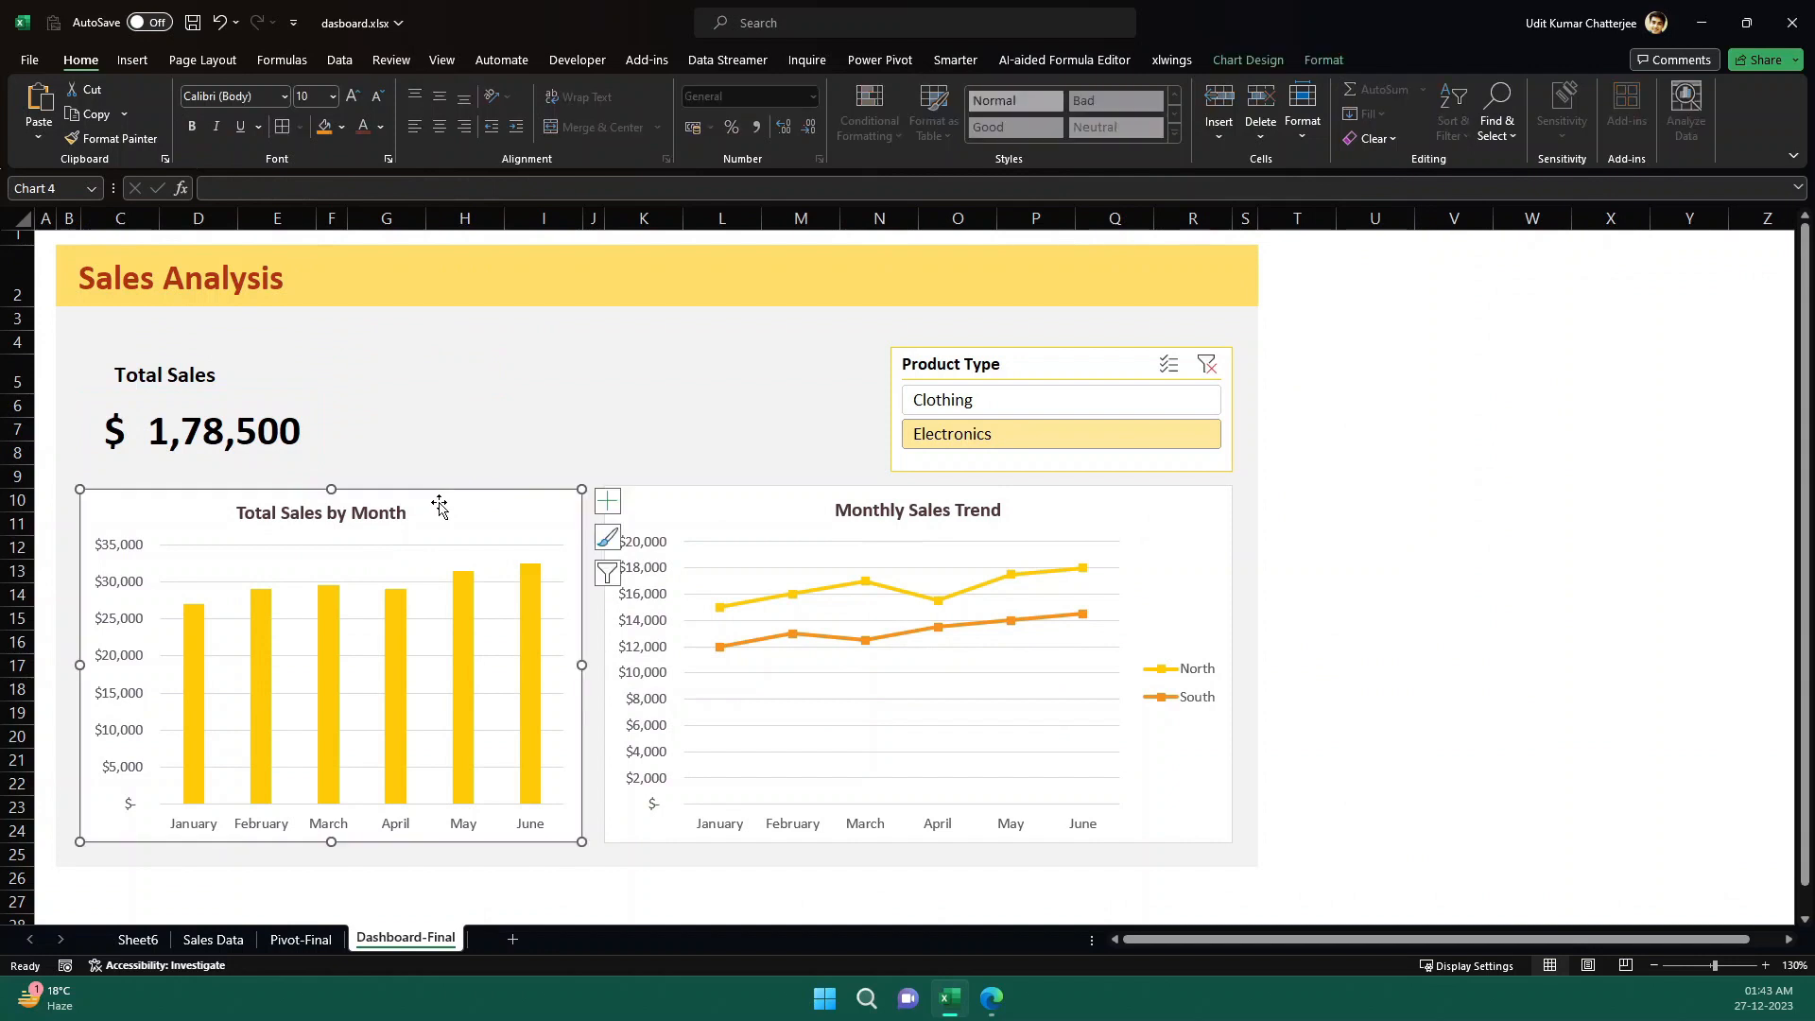
left_click(437, 414)
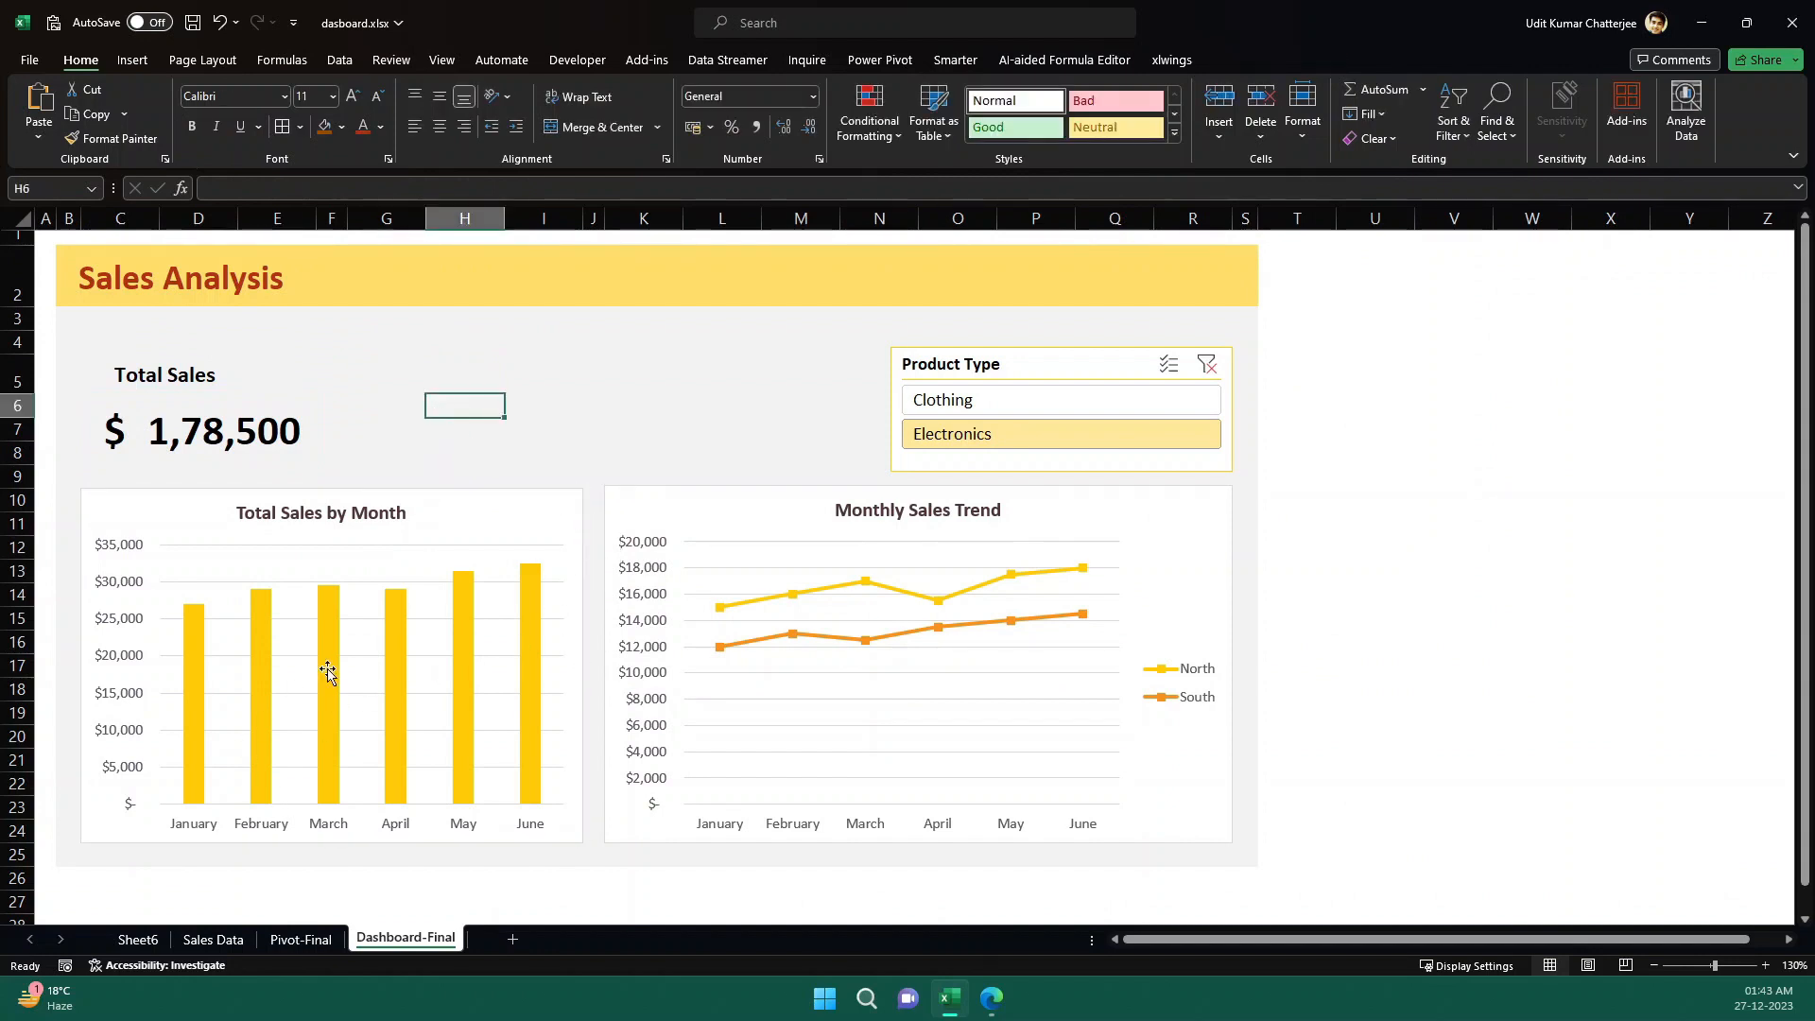
left_click(1046, 399)
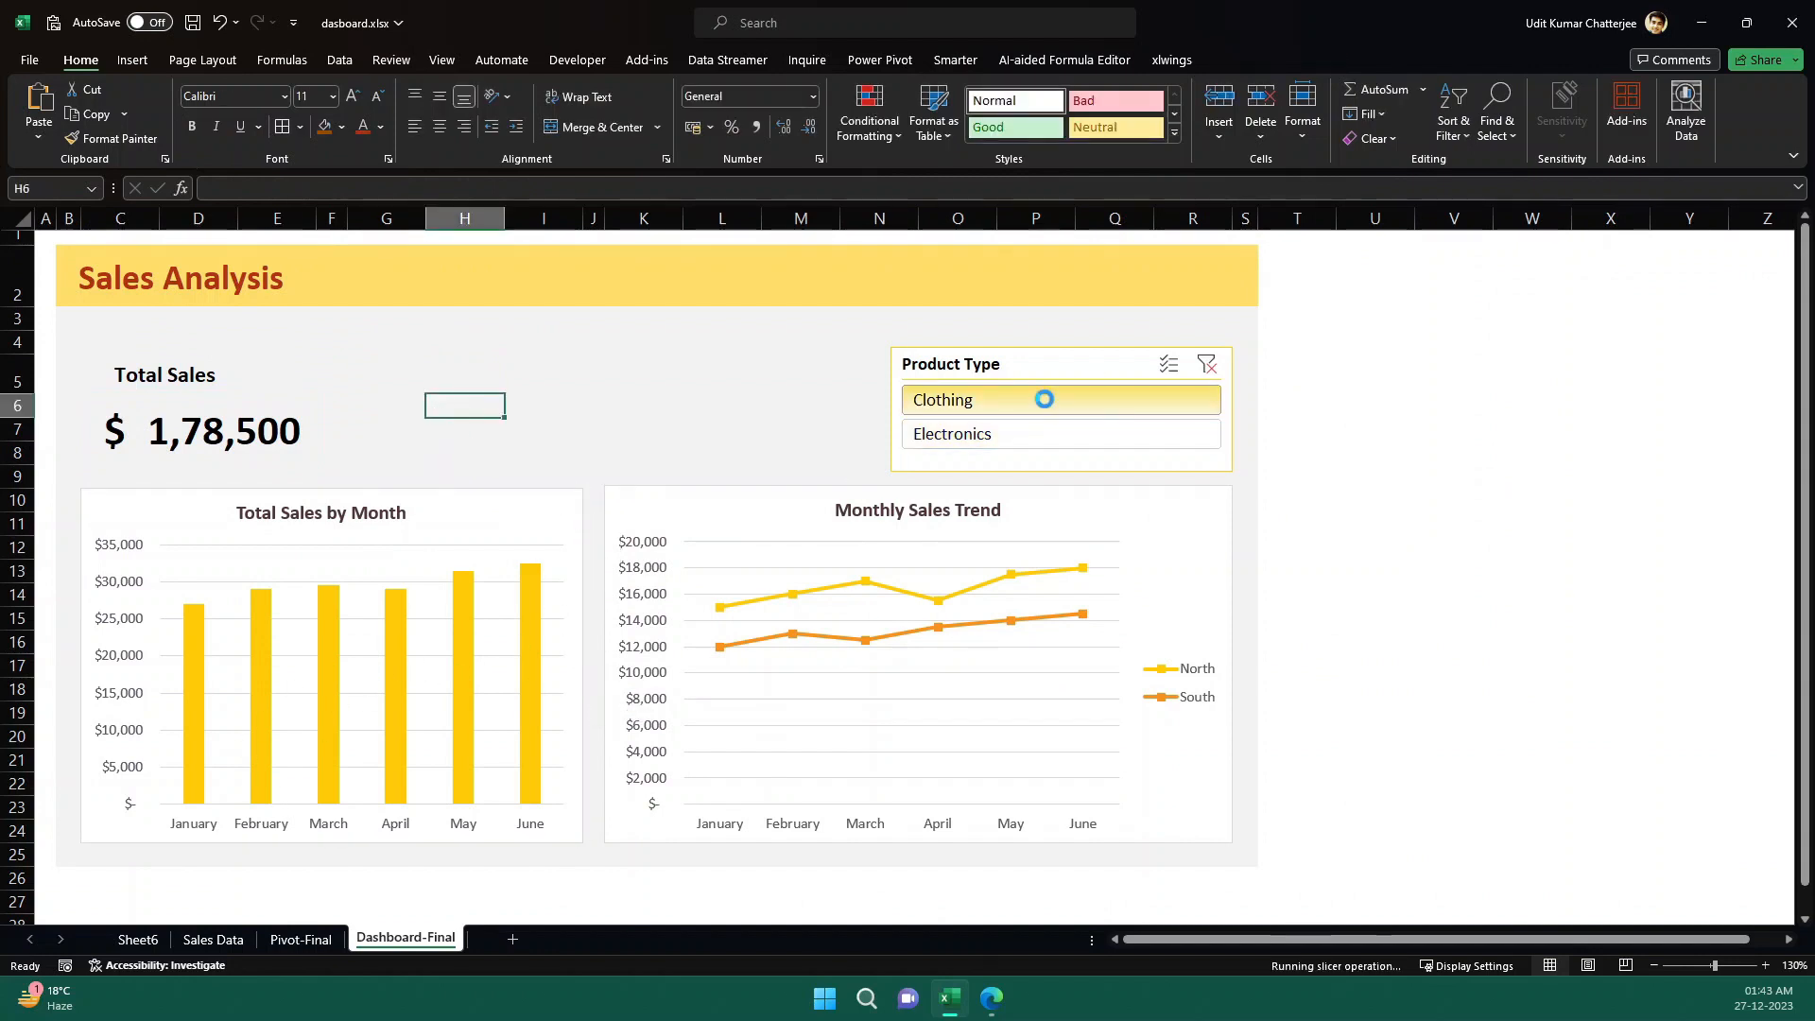
- Inspect the cells of the yellow header row to locate the one holding the Sales Analysis title
left_click(74, 275)
left_click(178, 277)
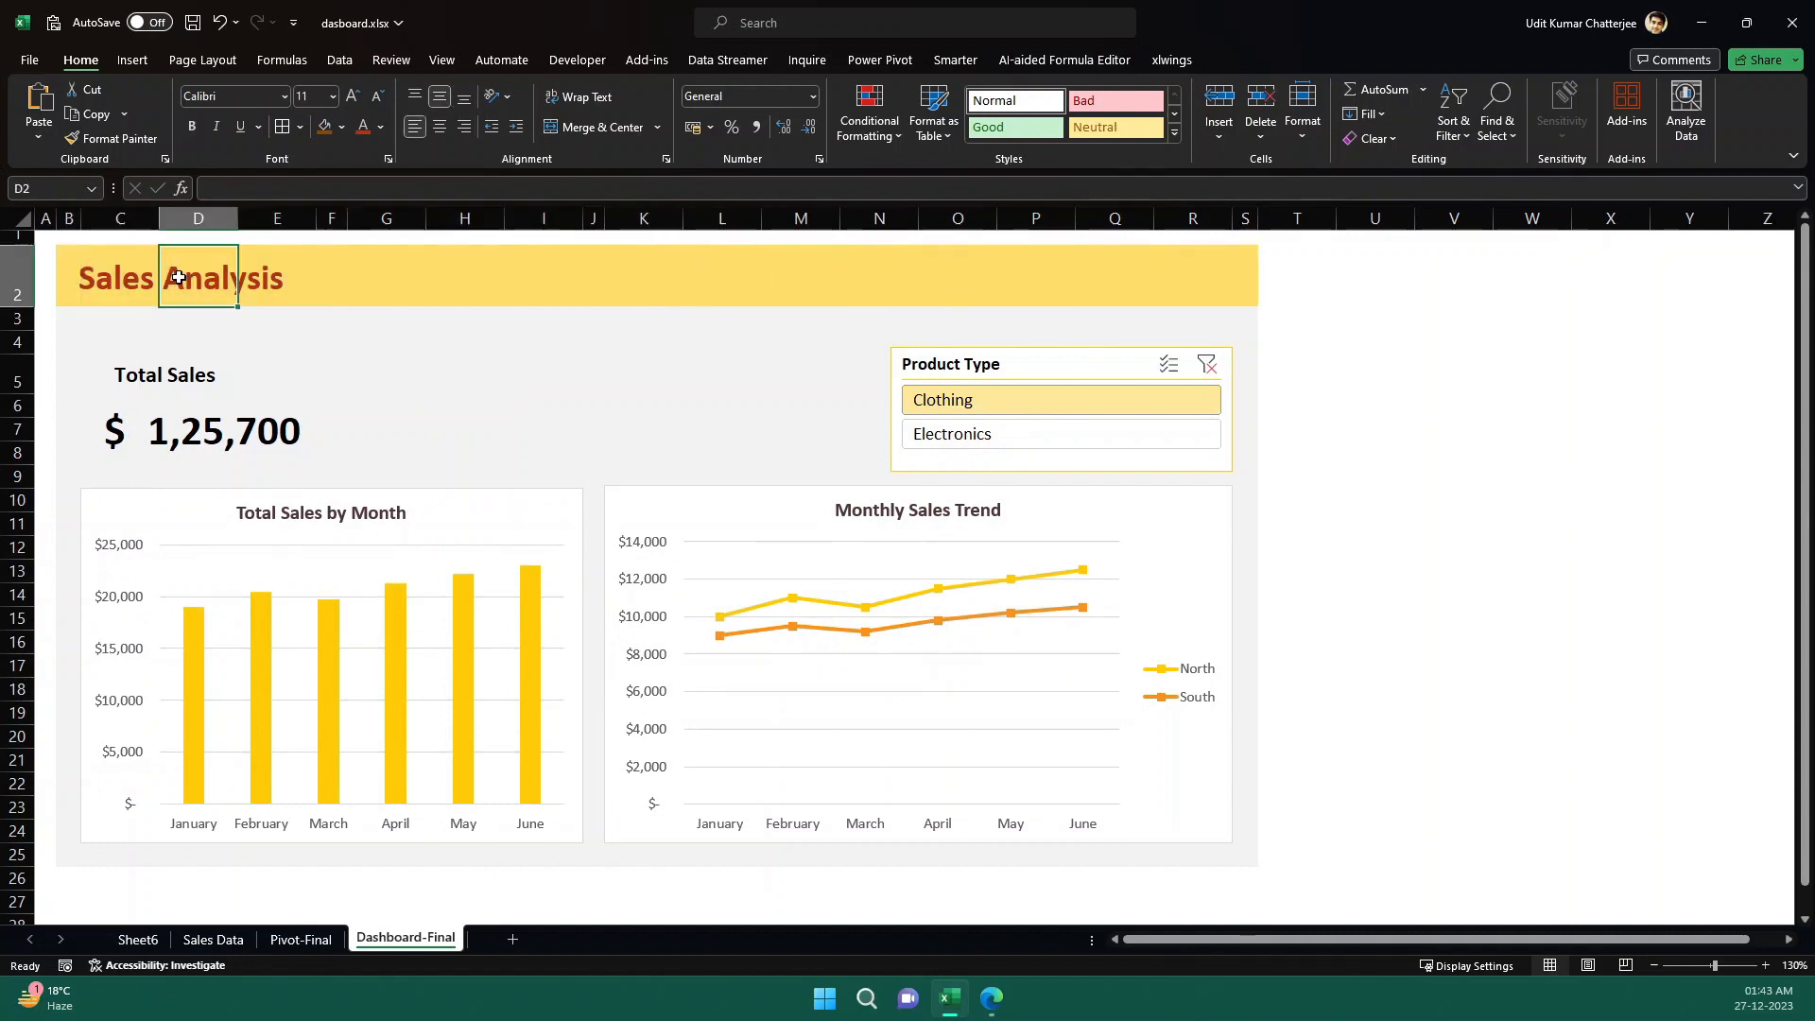
left_click(83, 278)
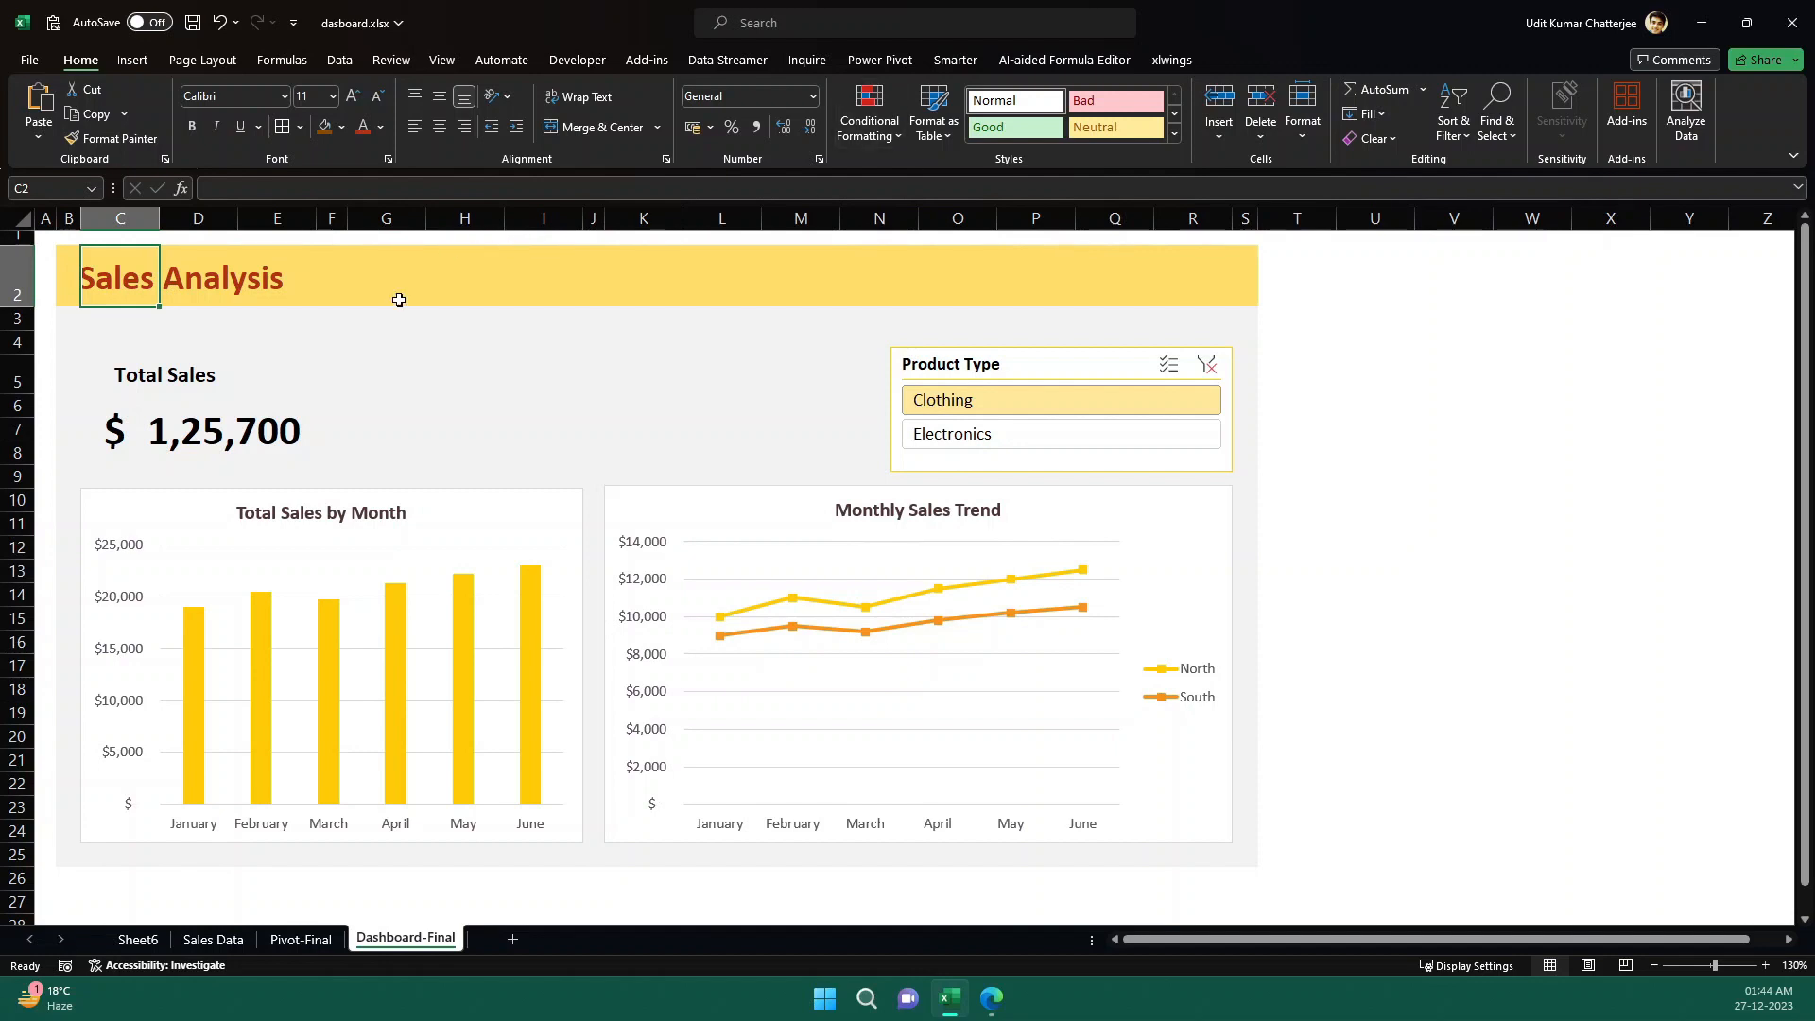
left_click(69, 275)
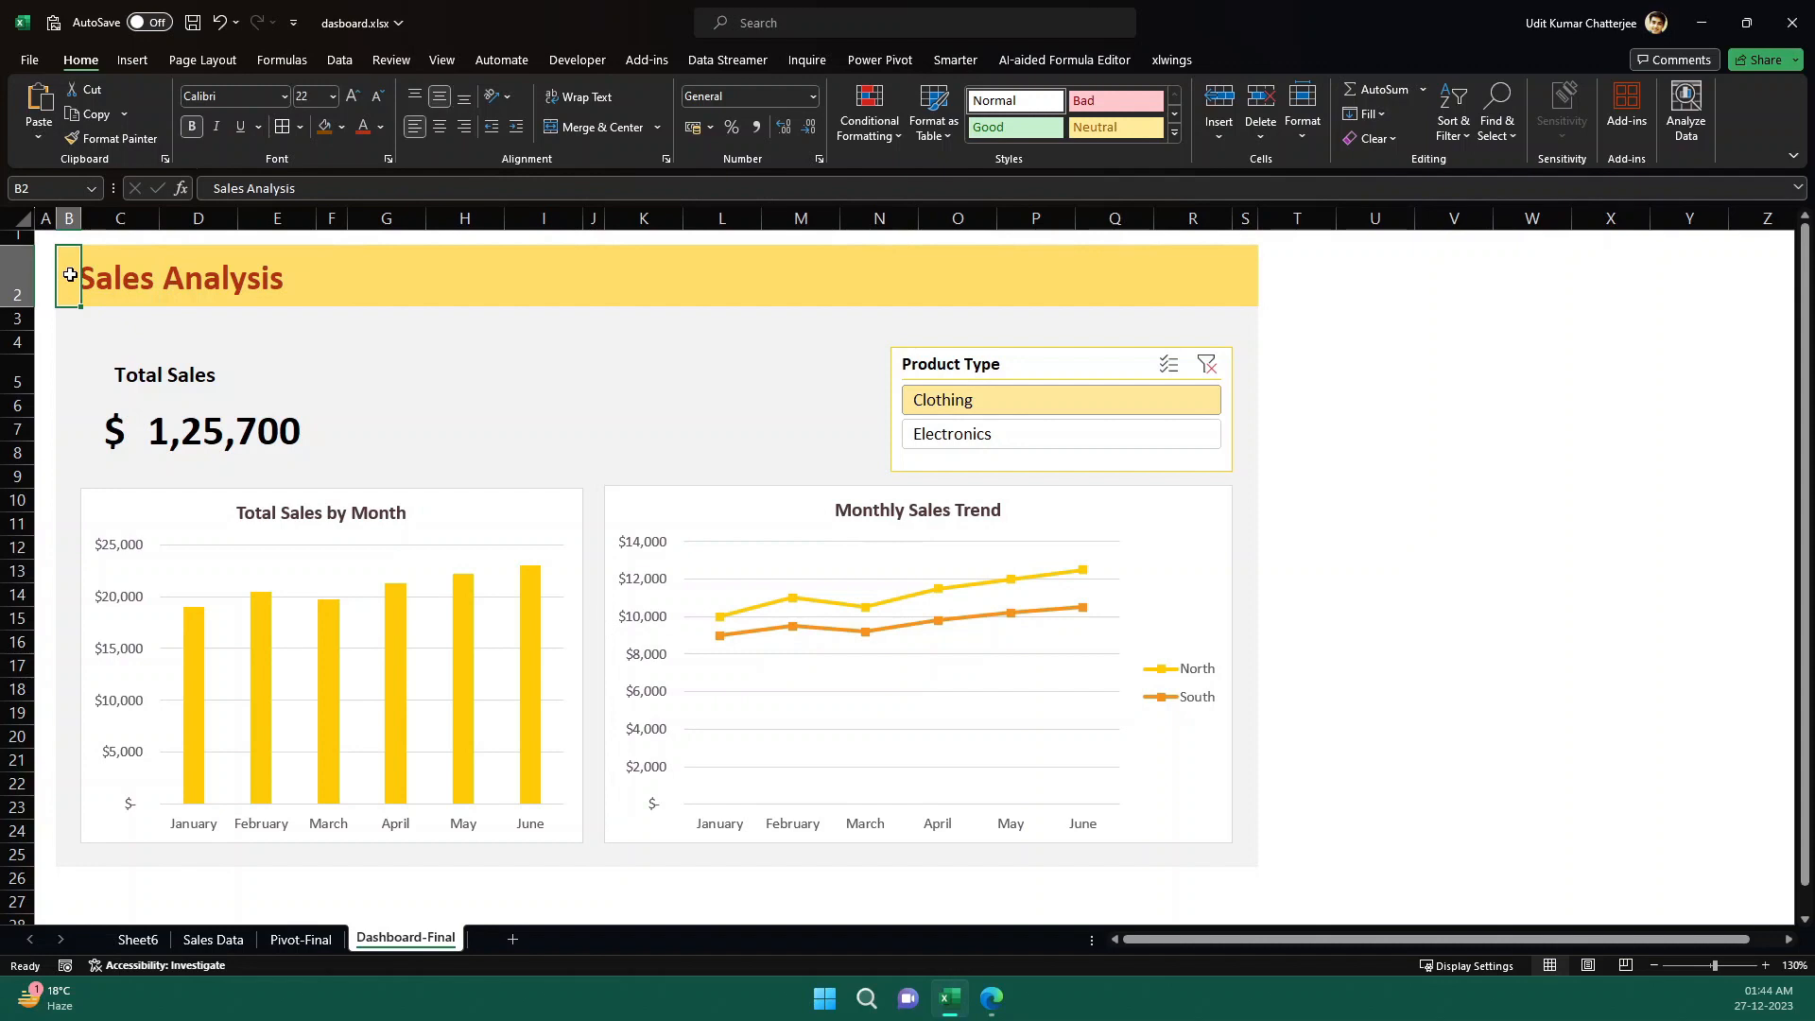